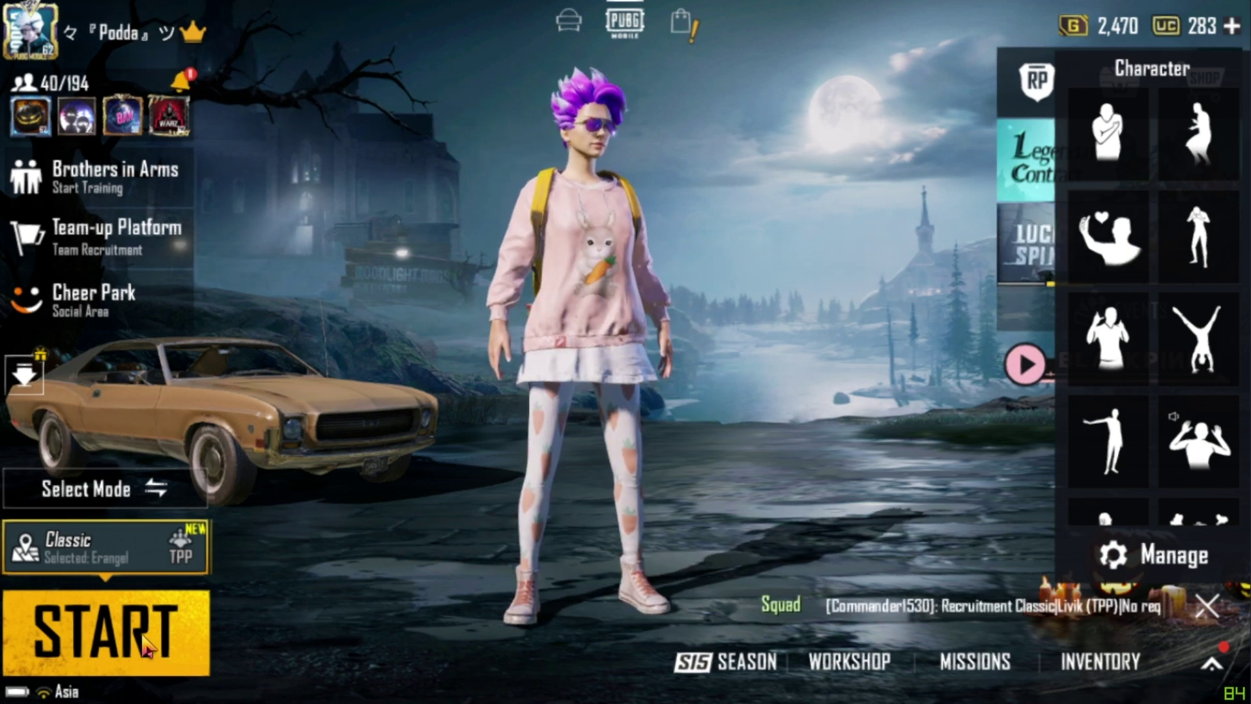
Switch the game mode to Team Deathmatch in Arena and start matchmaking
left_click(98, 546)
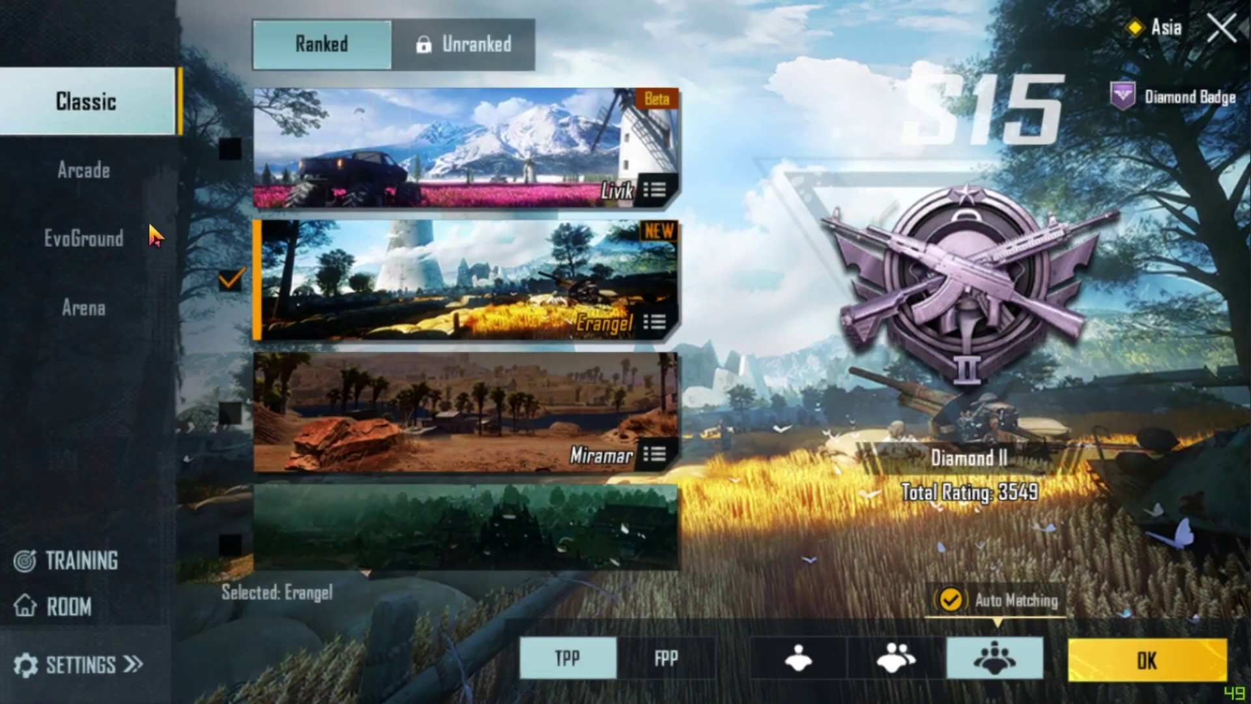
left_click(98, 170)
left_click(126, 269)
left_click(120, 322)
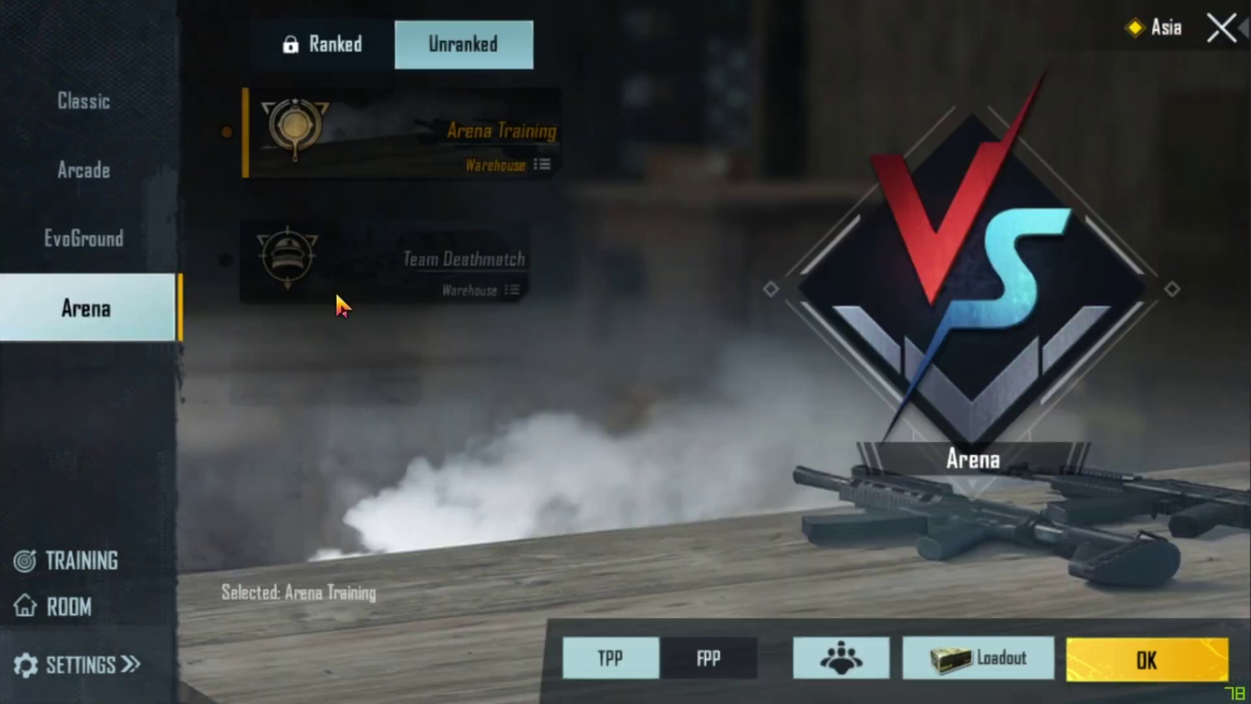
left_click(439, 292)
left_click(1146, 657)
left_click(163, 652)
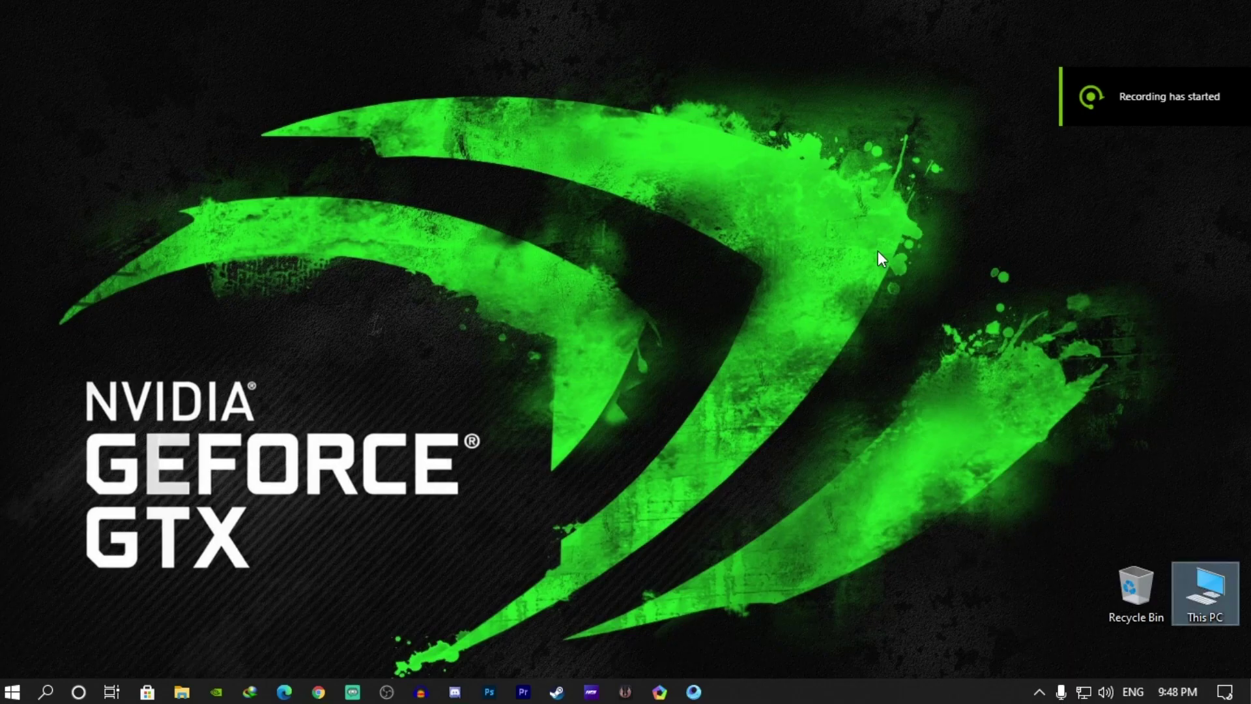
right_click(877, 251)
right_click(907, 308)
right_click(656, 207)
right_click(723, 266)
left_click(764, 322)
Open the system properties of This PC and go through Control Panel to the list of installed programs
right_click(1197, 576)
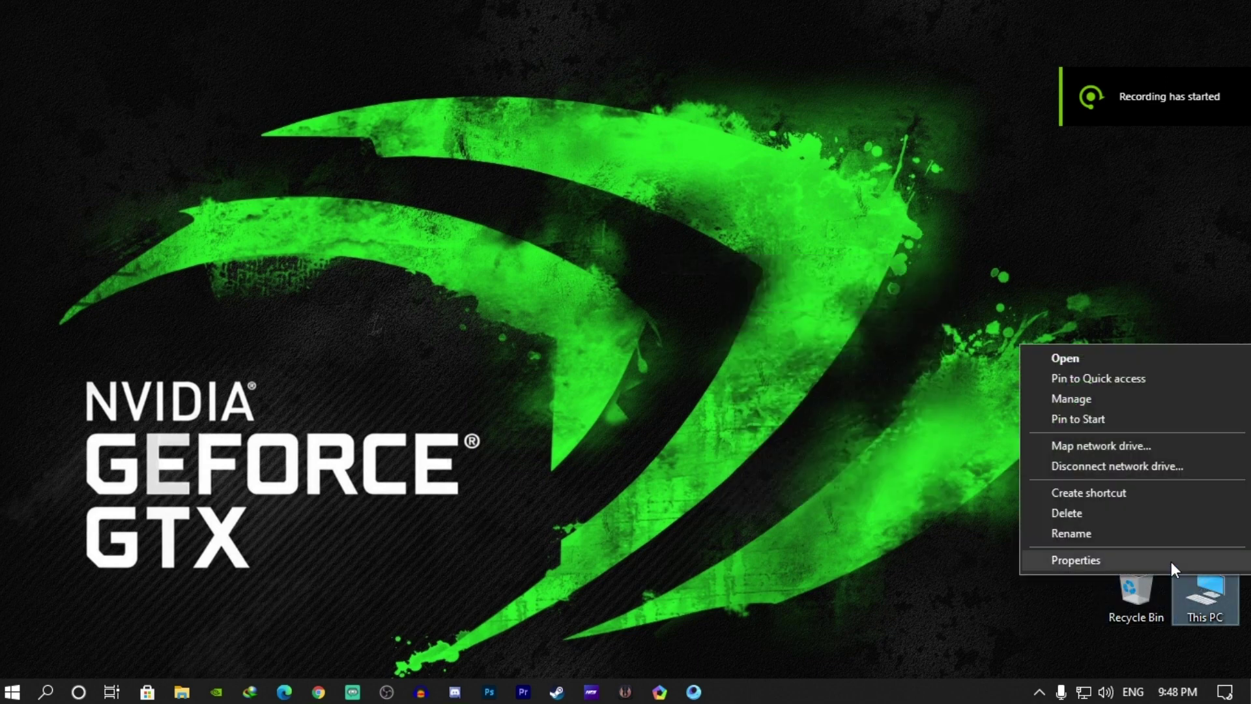
double_click(1206, 599)
right_click(675, 565)
left_click(752, 547)
left_click(1199, 112)
left_click(1199, 112)
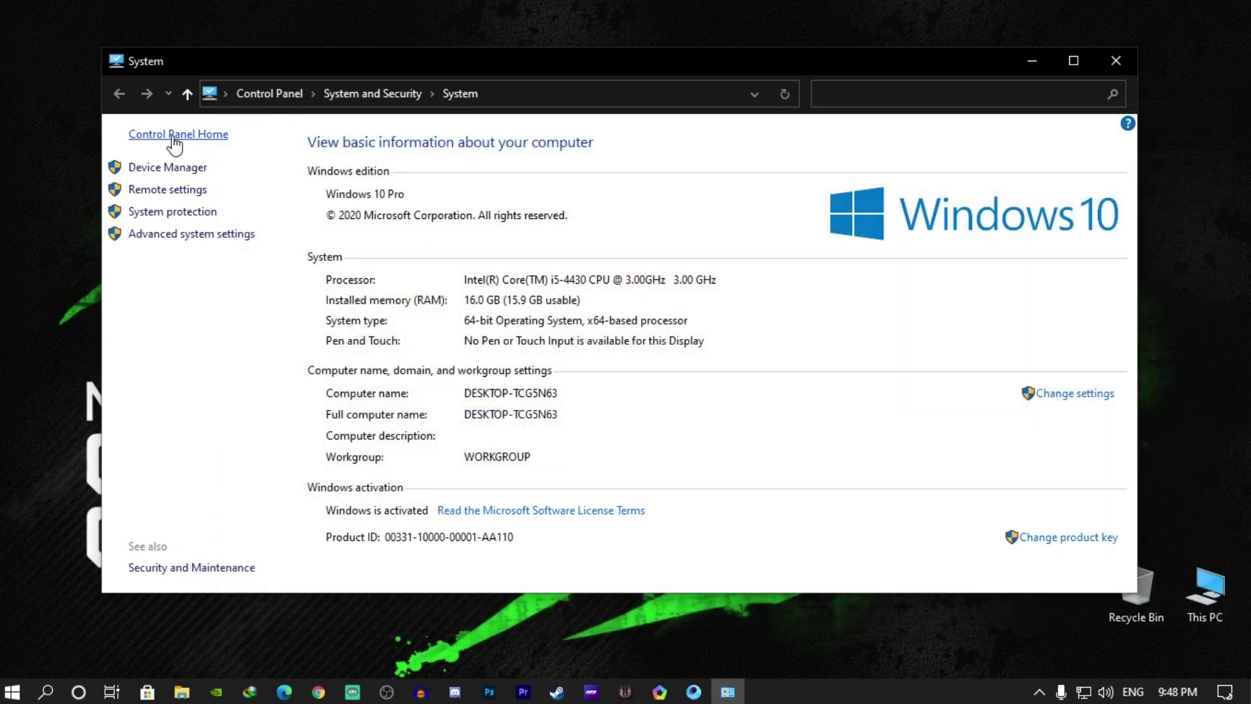
left_click(167, 137)
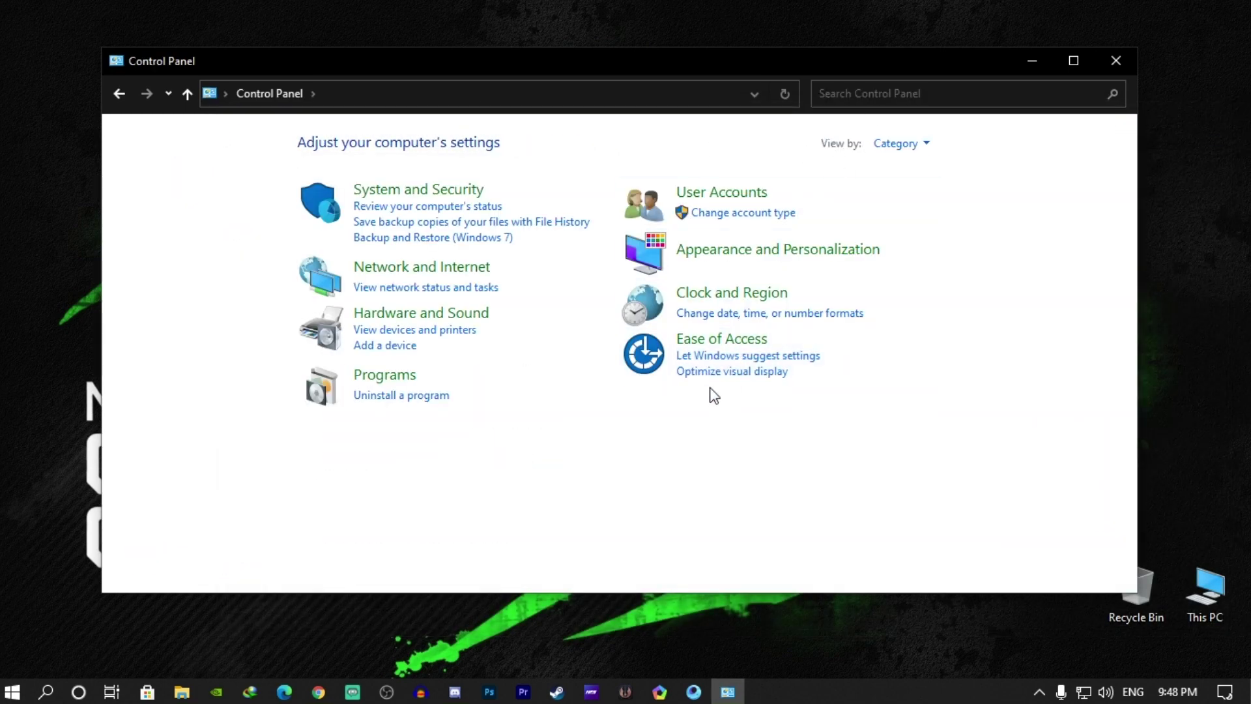
left_click(408, 397)
Uninstall Gameloop, giving high ping, an error preventing play and high CPU/RAM usage as the feedback reasons
scroll(433, 404, "down", 2)
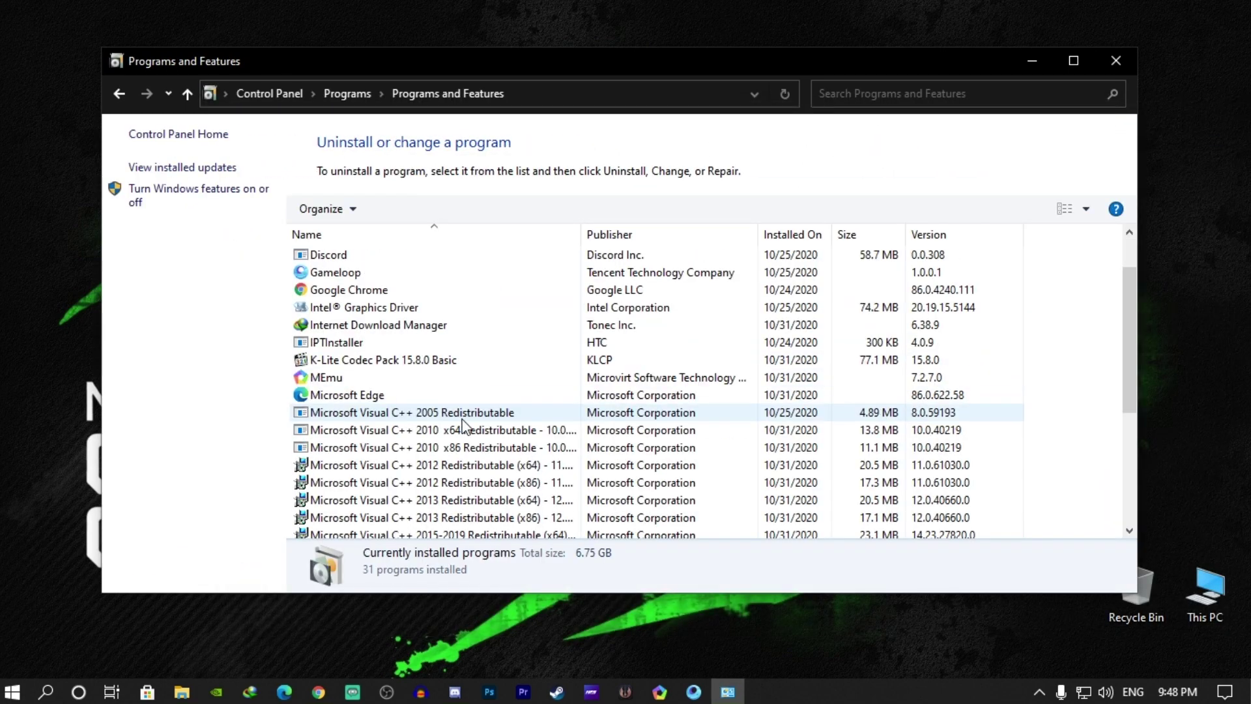
scroll(432, 406, "up", 1)
scroll(432, 404, "up", 1)
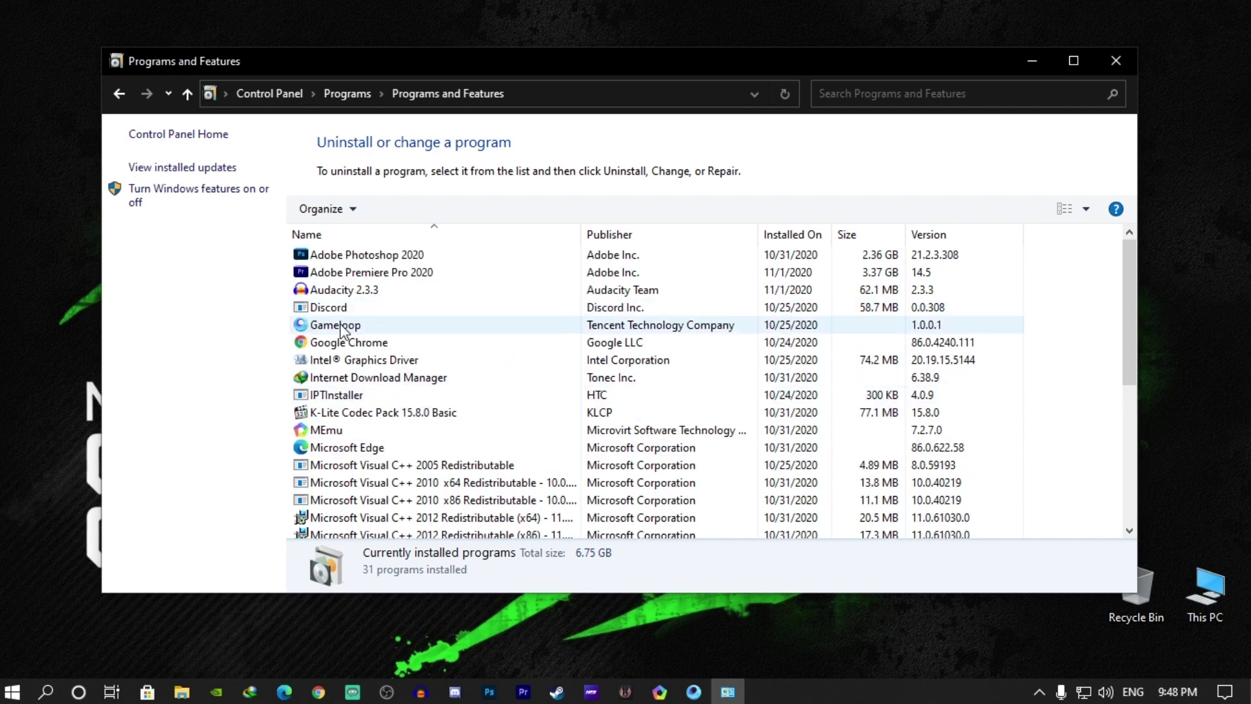
left_click(348, 325)
left_click(404, 208)
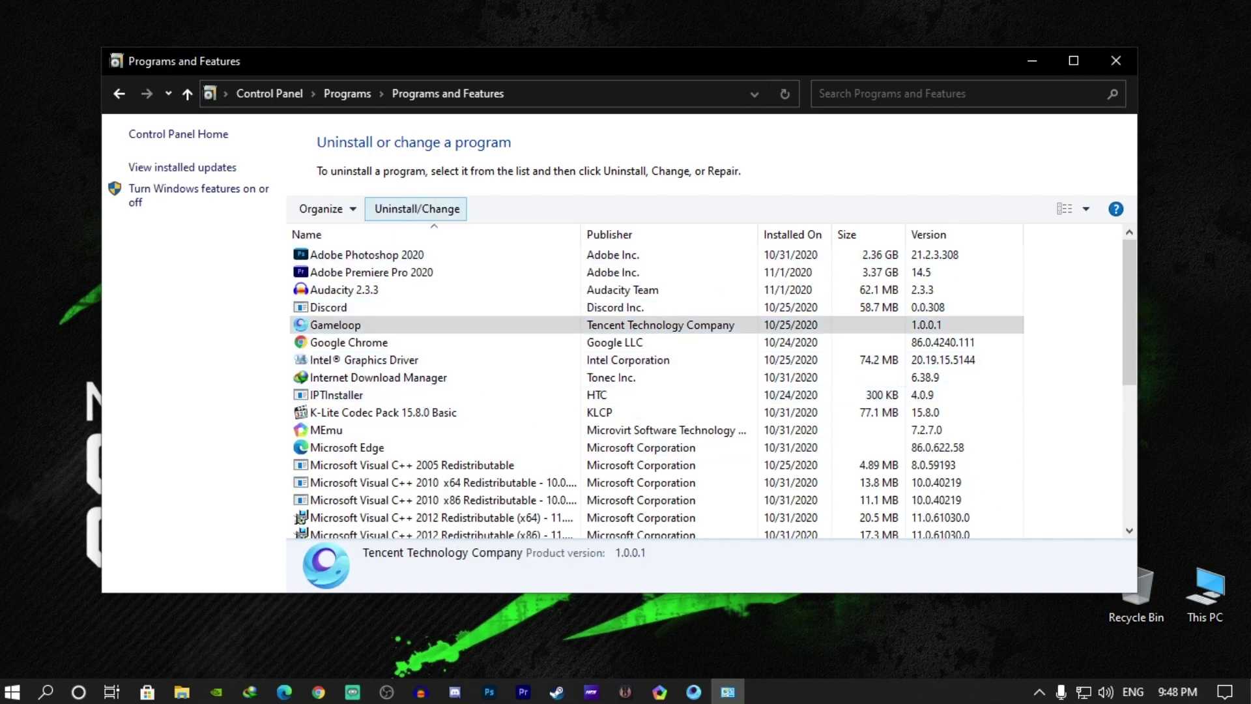
left_click(531, 459)
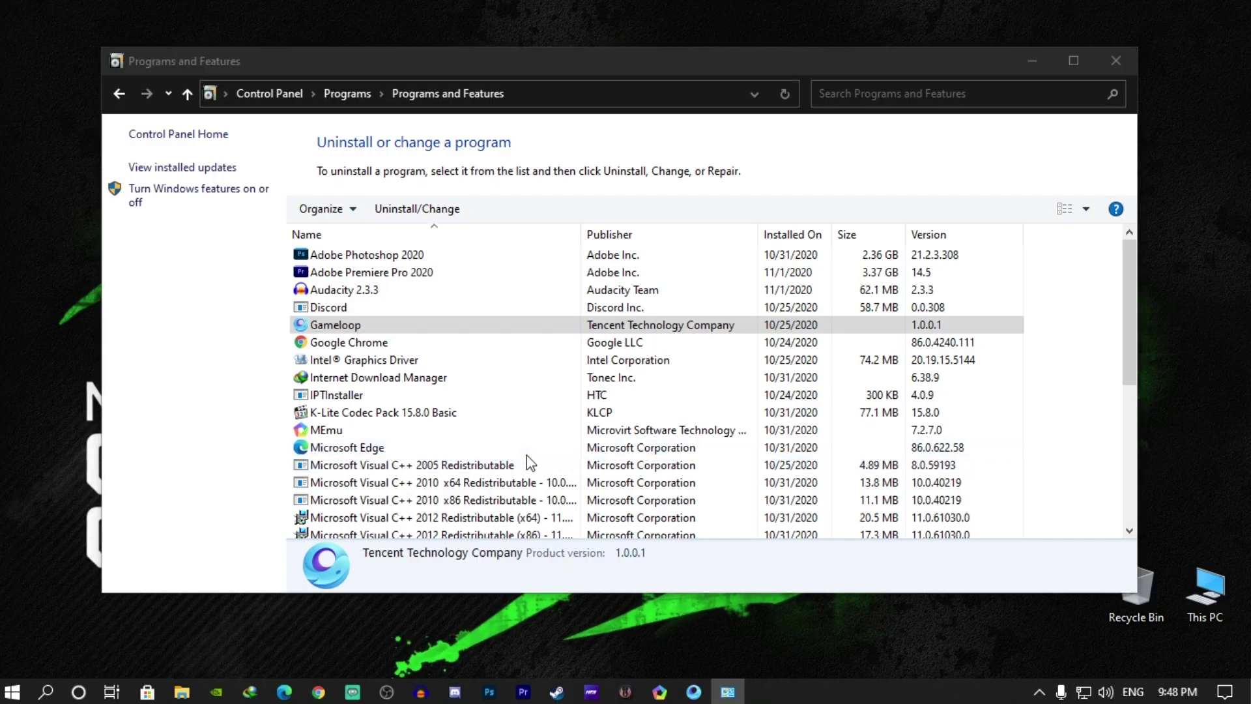
left_click(541, 452)
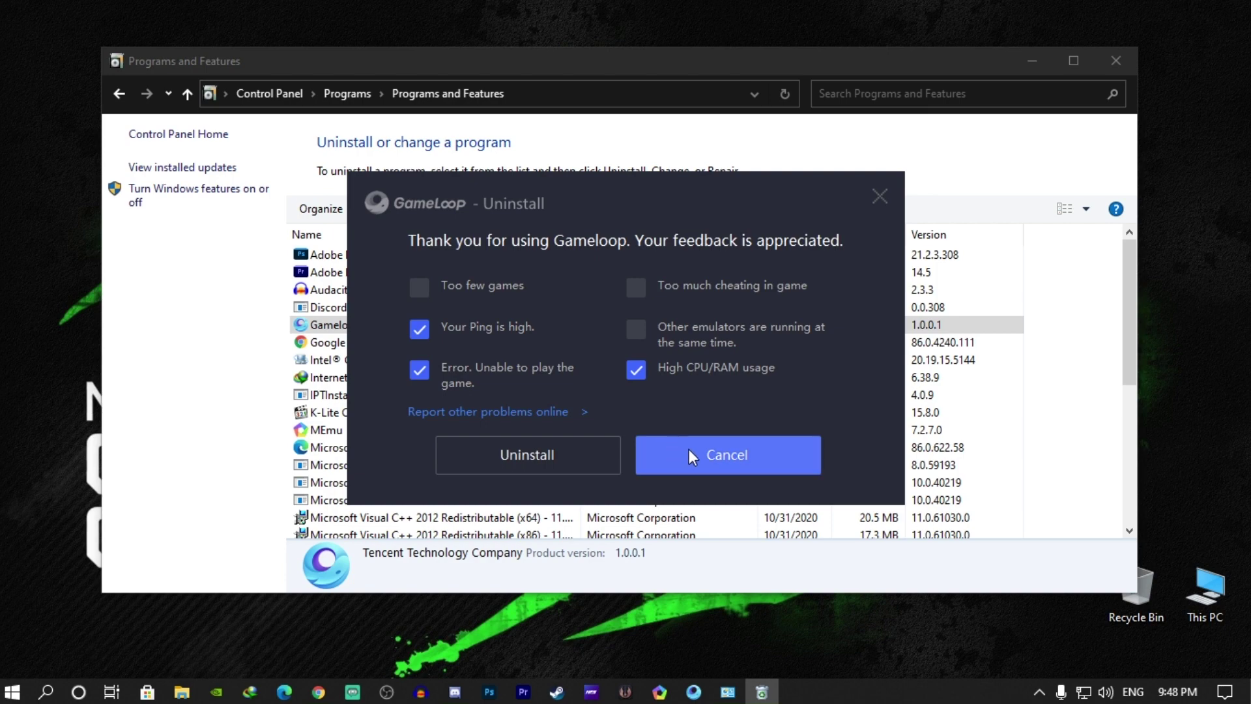
left_click(525, 452)
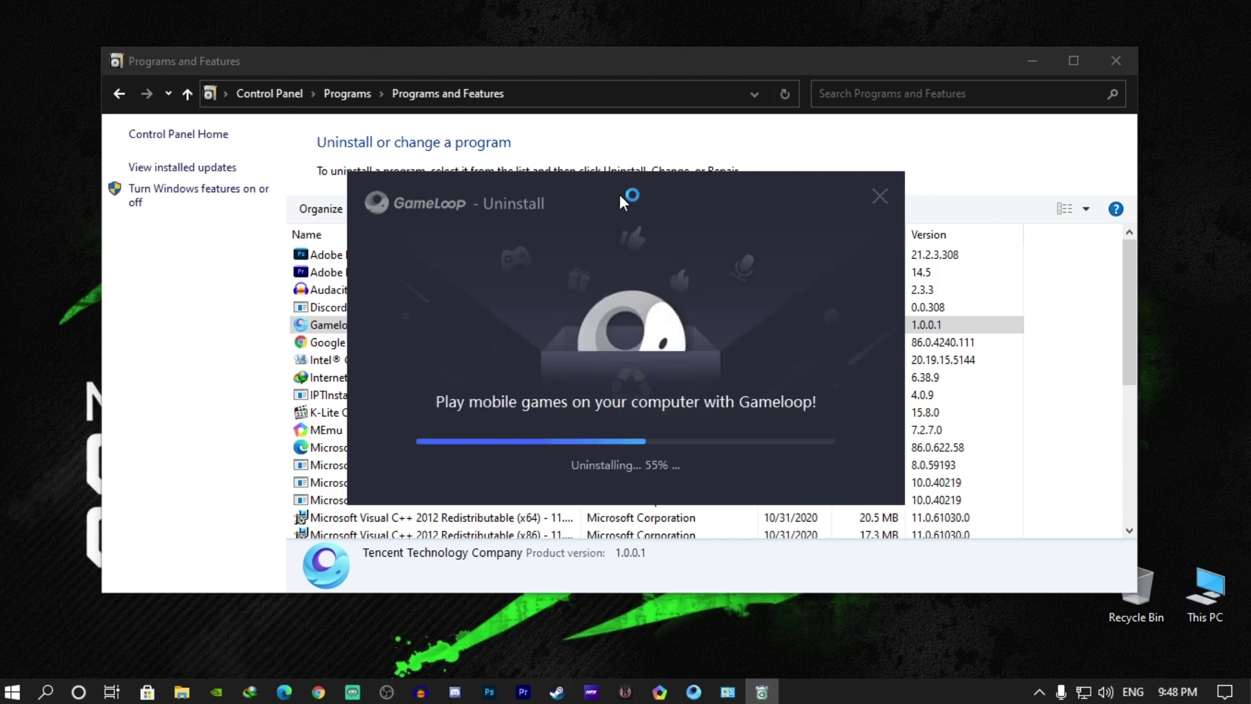
Close the installed programs list and open the Temp folder on Local Disk (D:), moving the uninstaller window aside
left_click_drag(619, 192, 316, 277)
left_click(1115, 59)
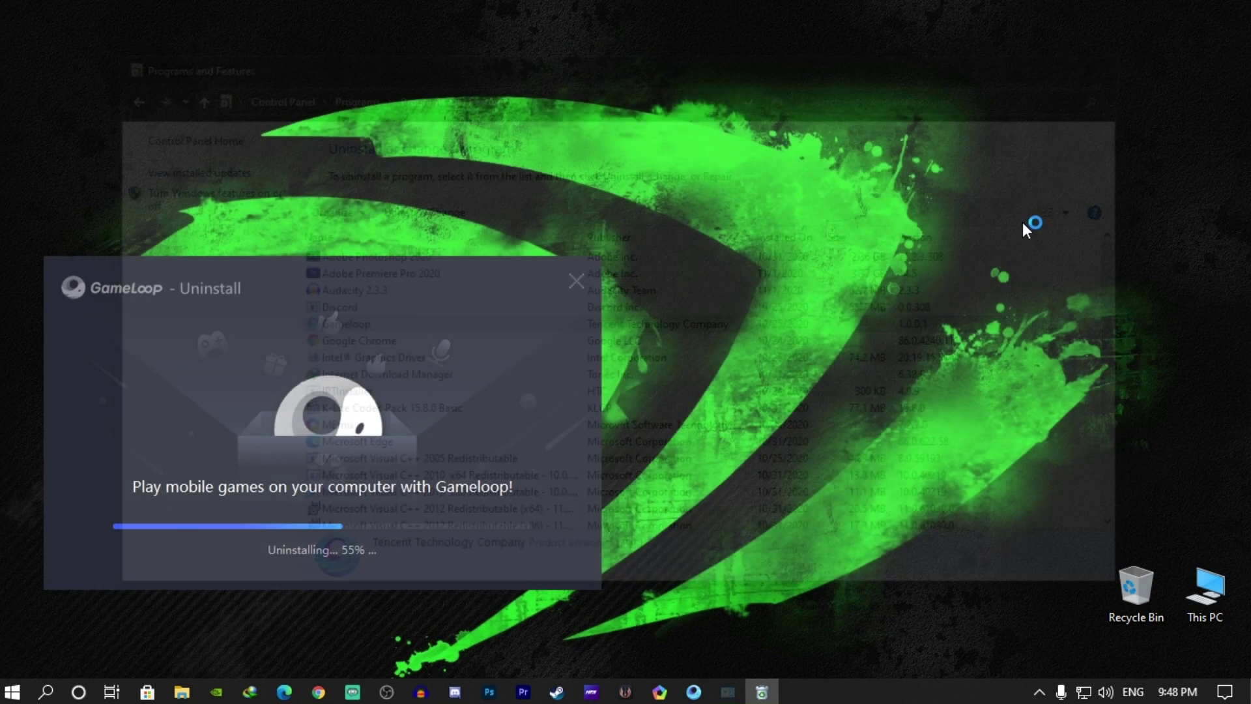
double_click(1223, 624)
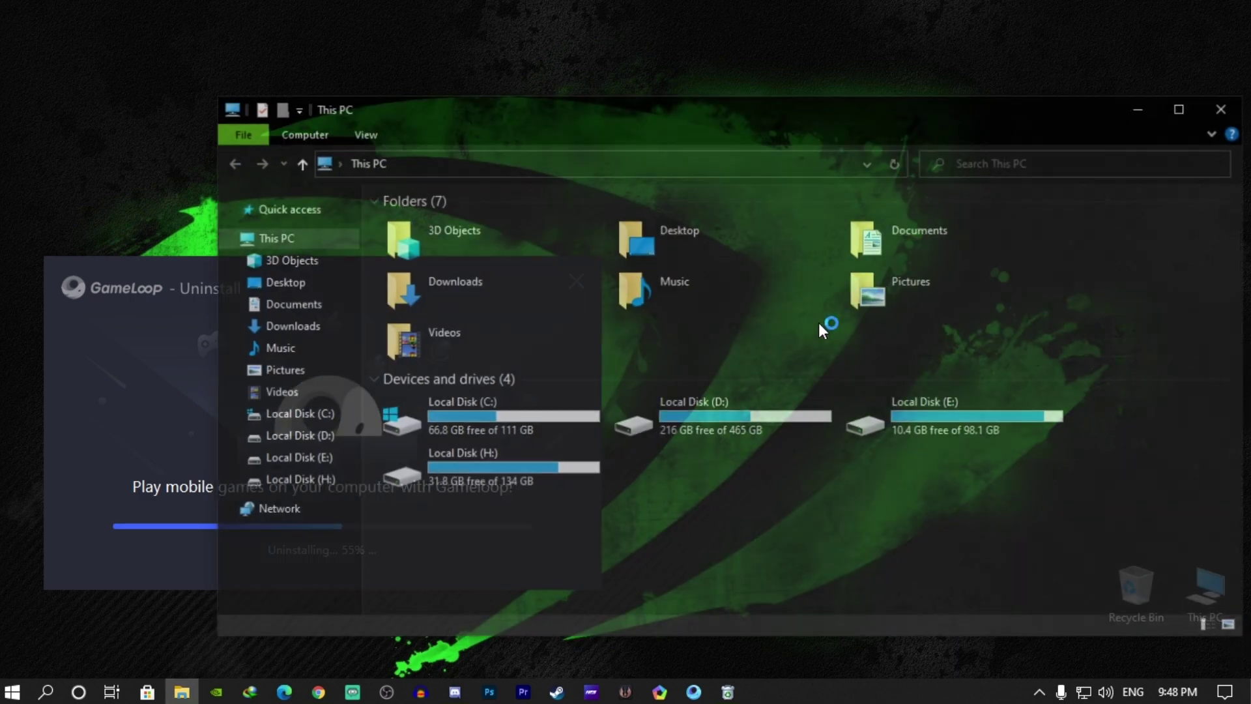
double_click(760, 424)
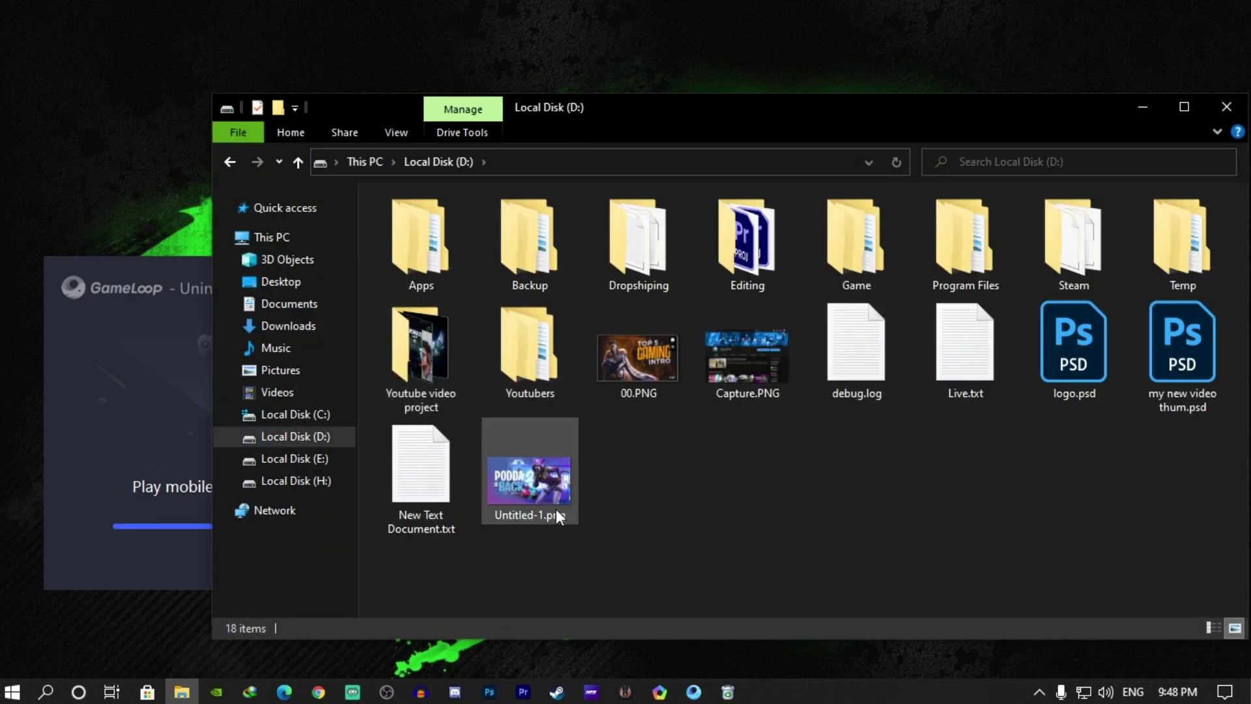
double_click(1205, 264)
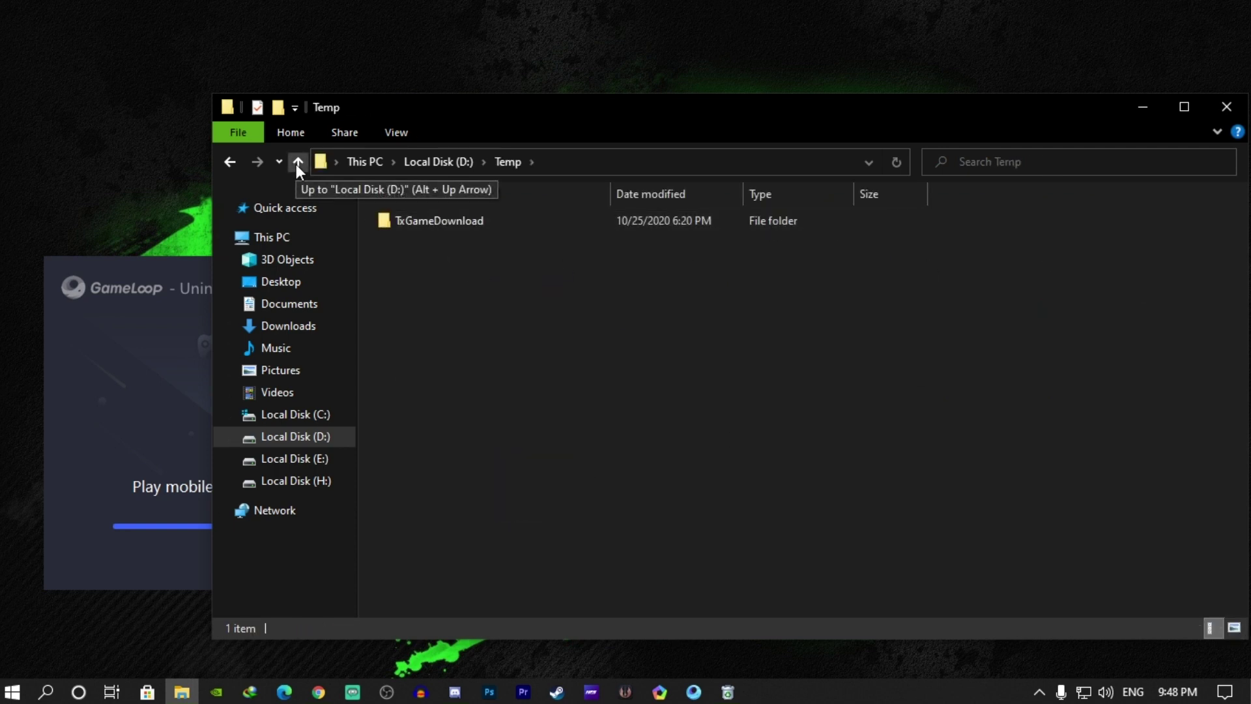
left_click(174, 315)
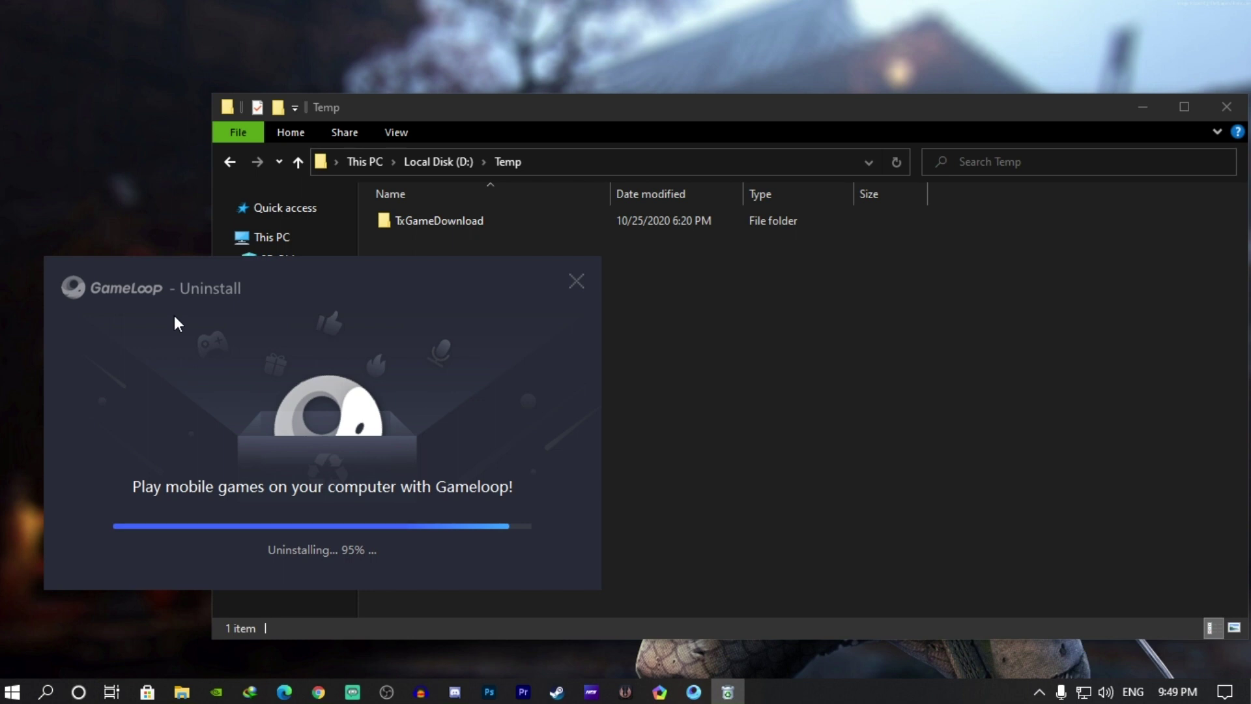
left_click_drag(216, 261, 179, 327)
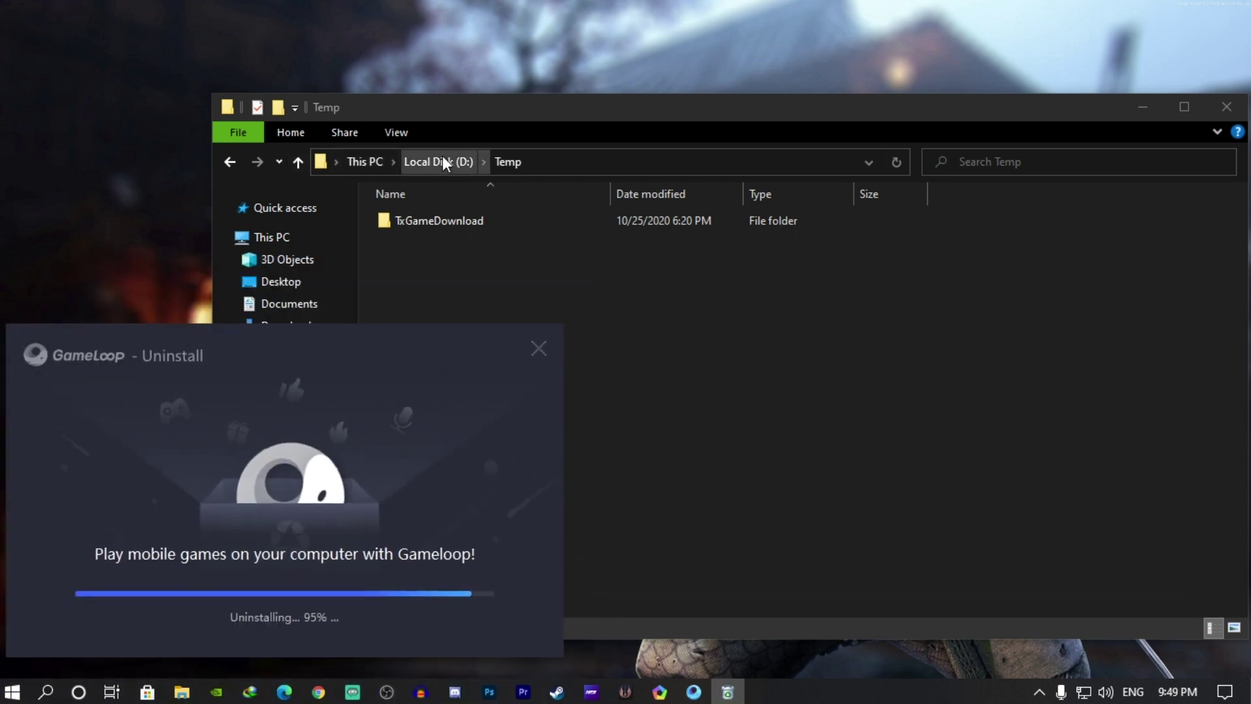
Search Windows for "gameloop" and dismiss the search
left_click(46, 692)
type("gameloop")
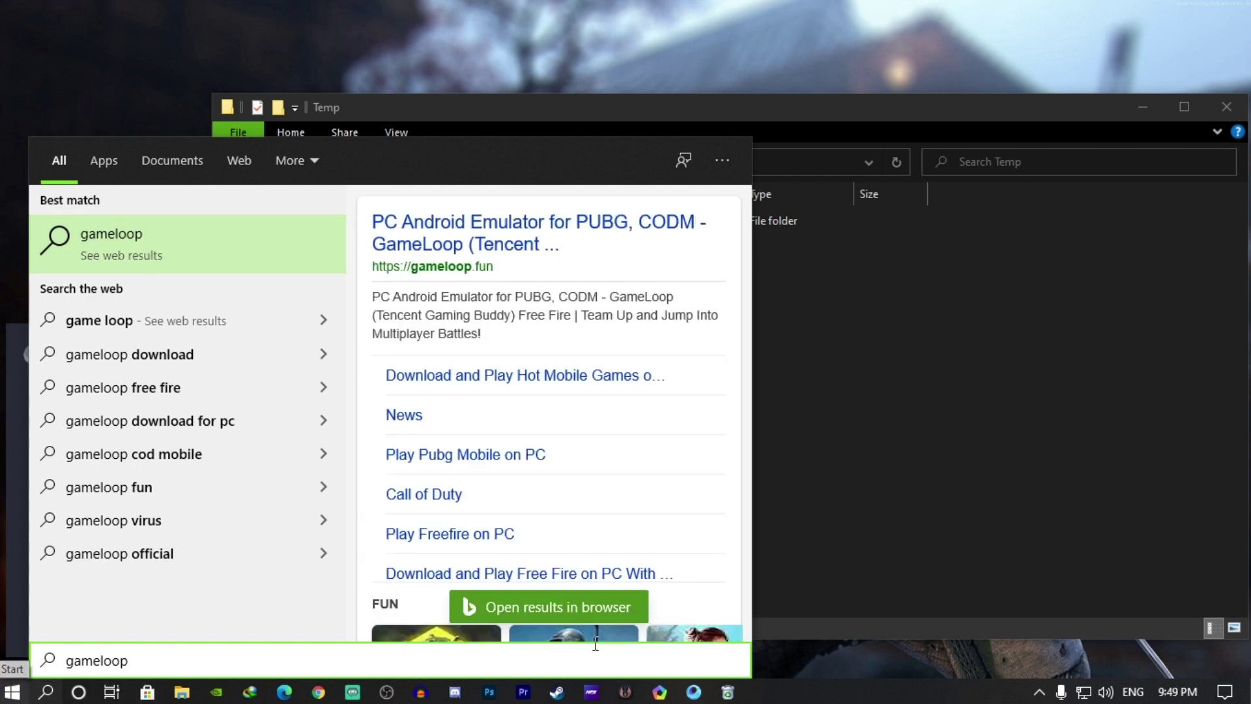
left_click(802, 666)
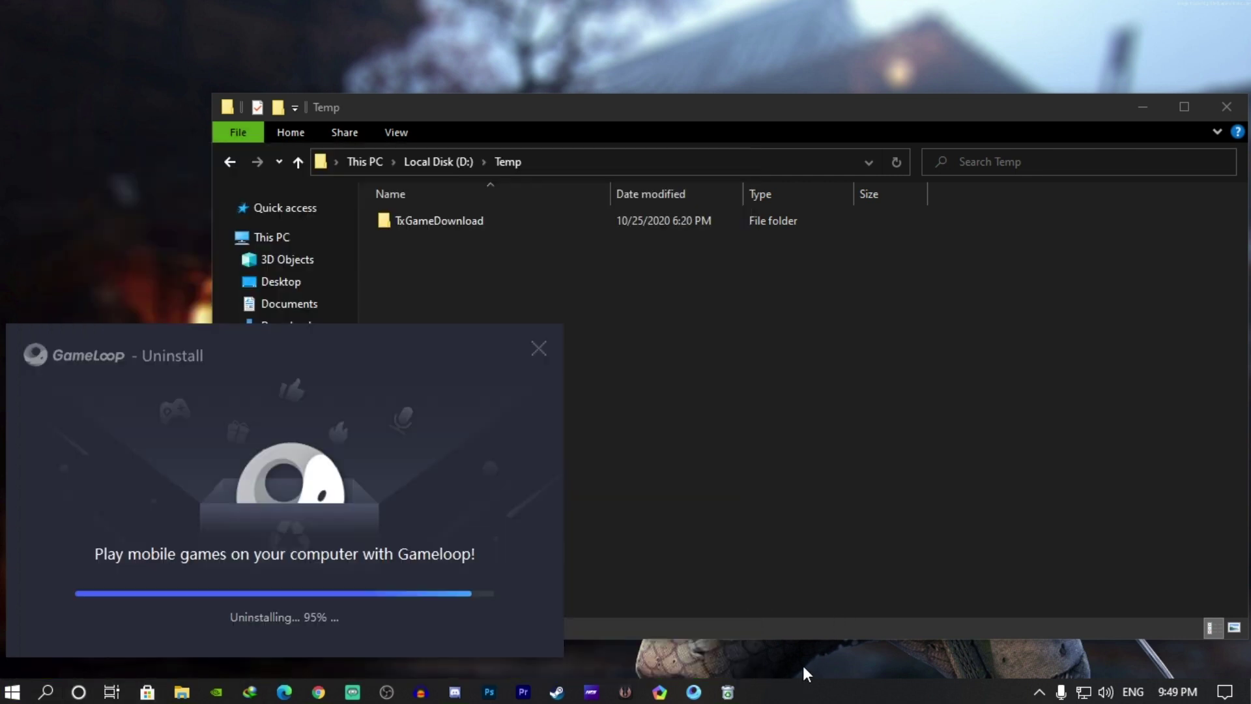
Try to open the file location of the pinned Gameloop shortcut from its properties
right_click(693, 692)
right_click(682, 622)
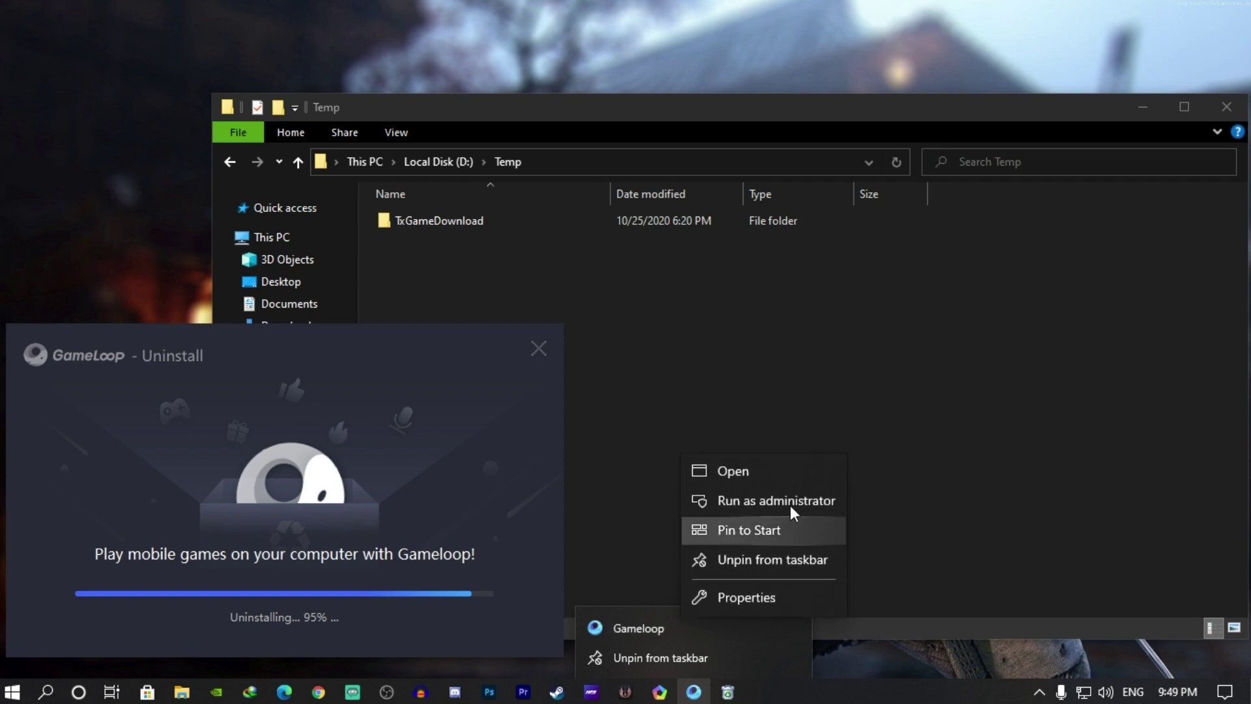
left_click(760, 604)
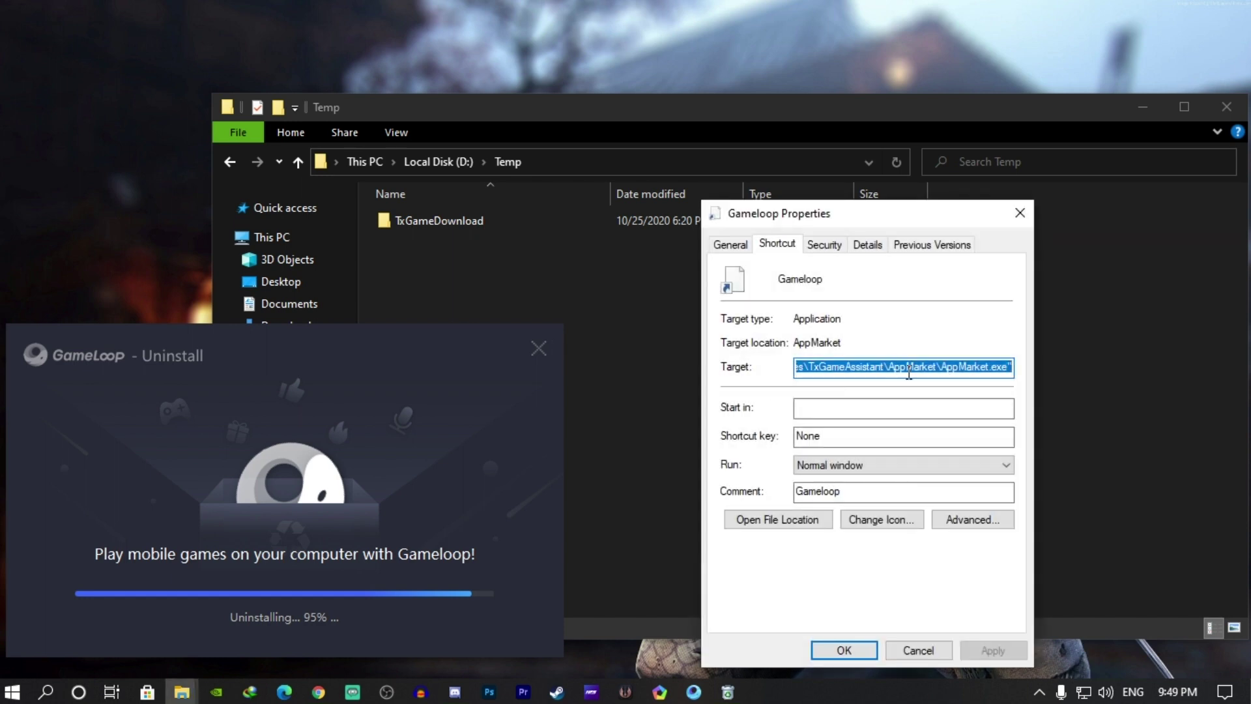
left_click(782, 529)
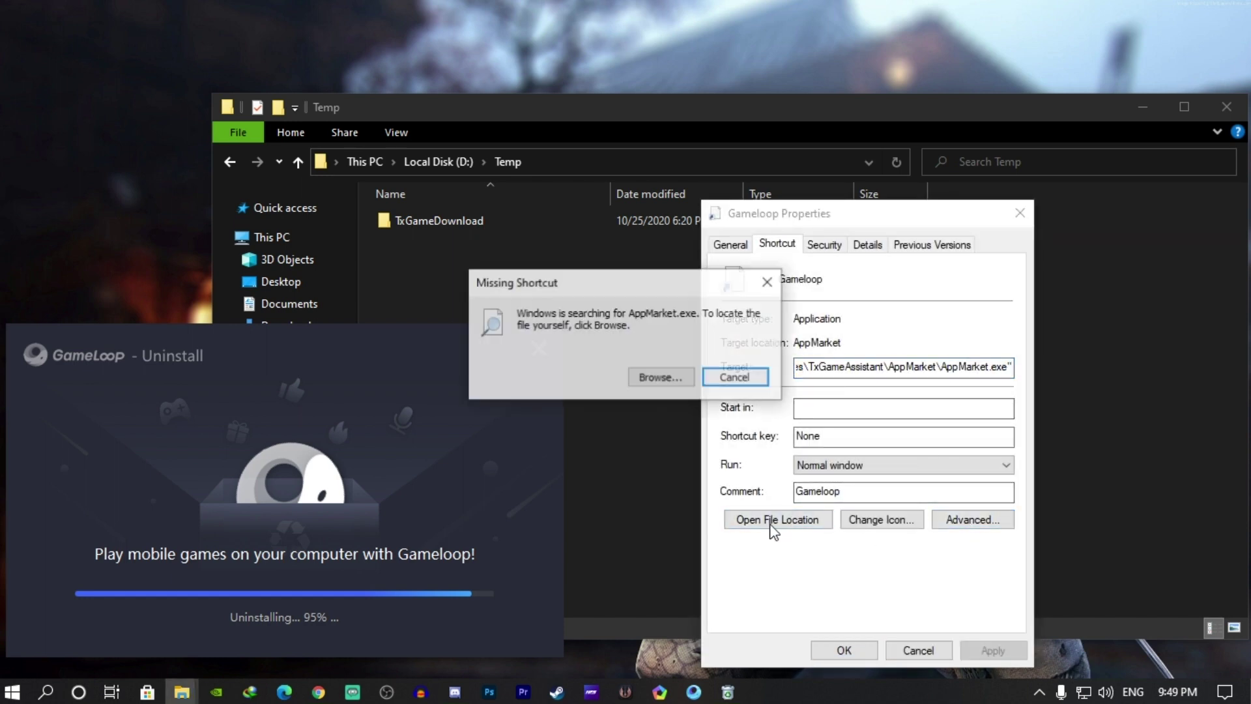
left_click(723, 379)
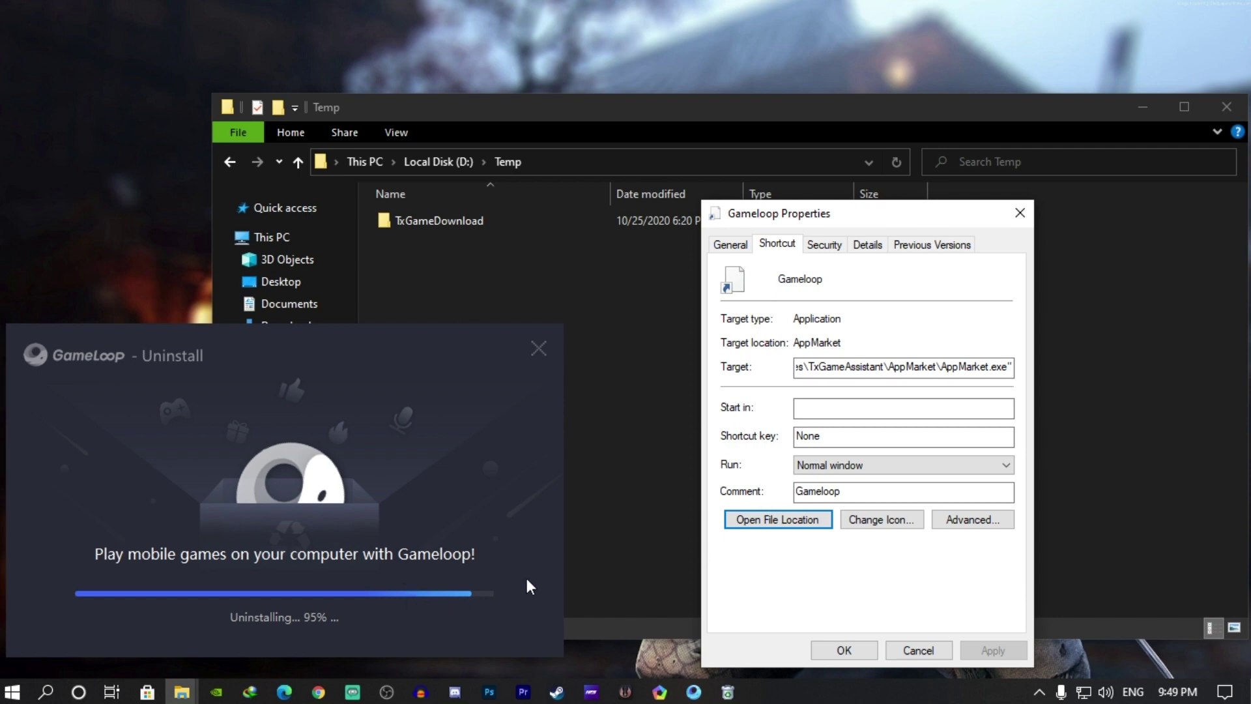
left_click(1021, 214)
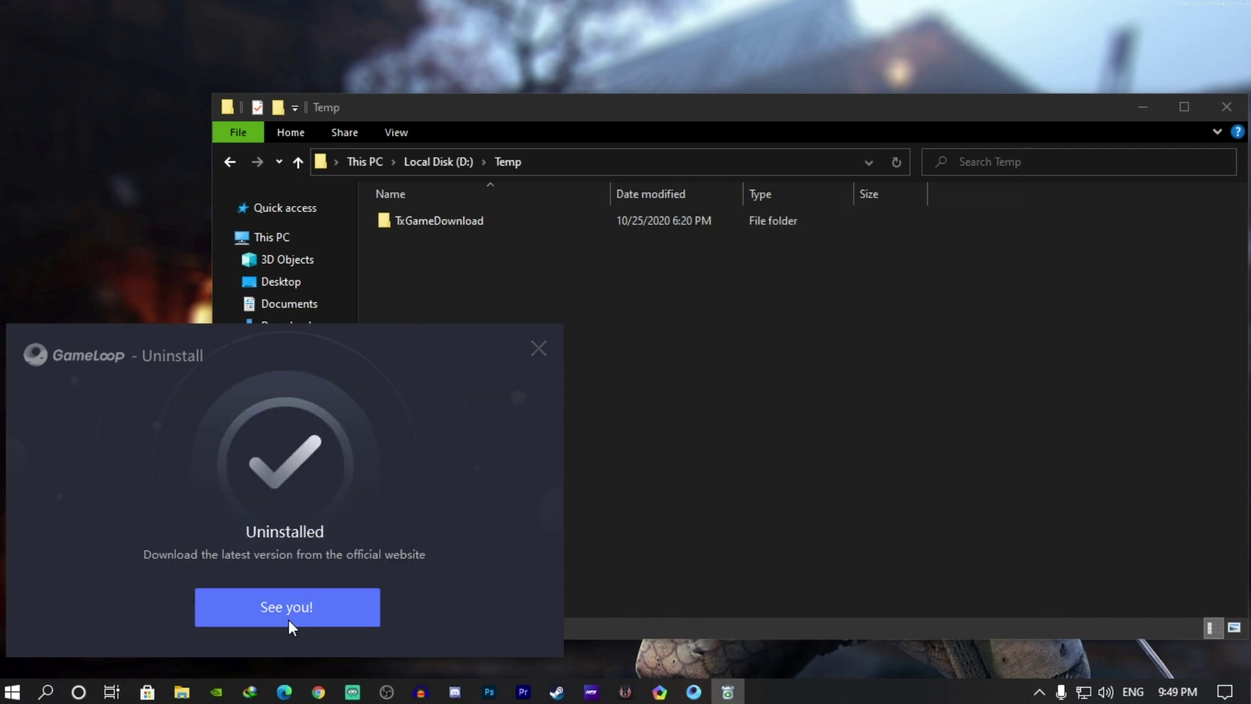
Close the Gameloop uninstaller and unpin the Gameloop shortcut from the taskbar
left_click(538, 349)
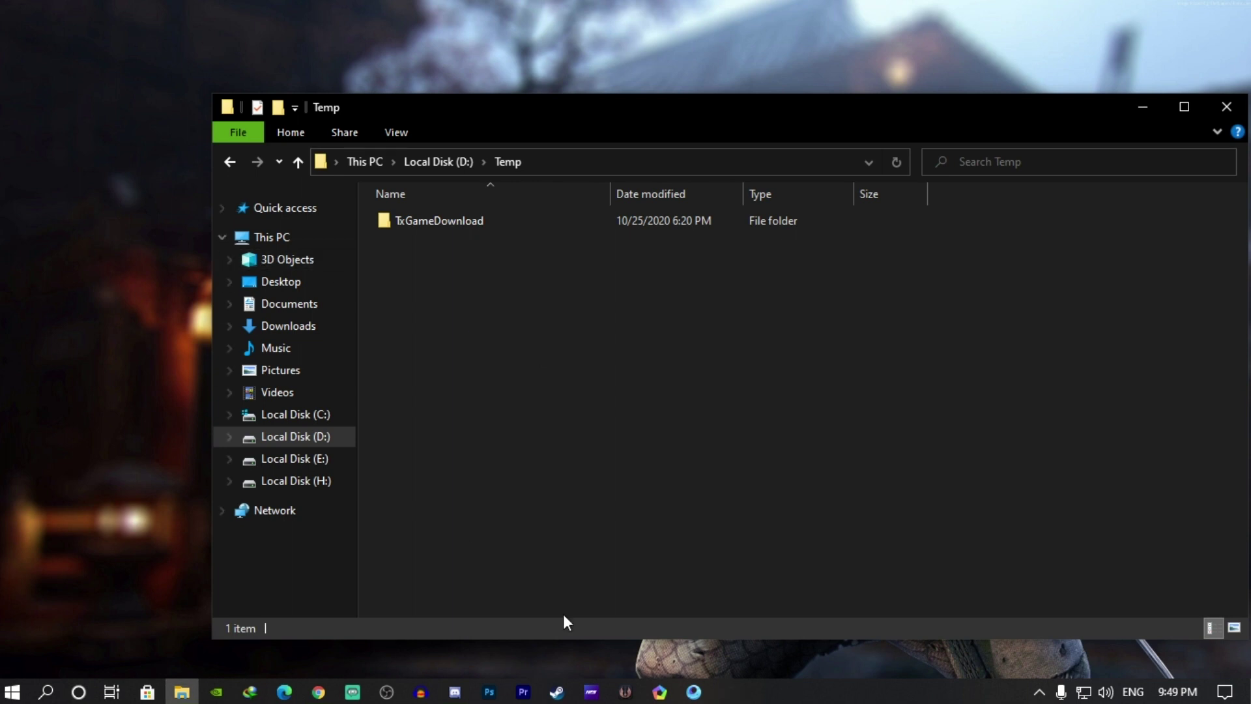
right_click(694, 692)
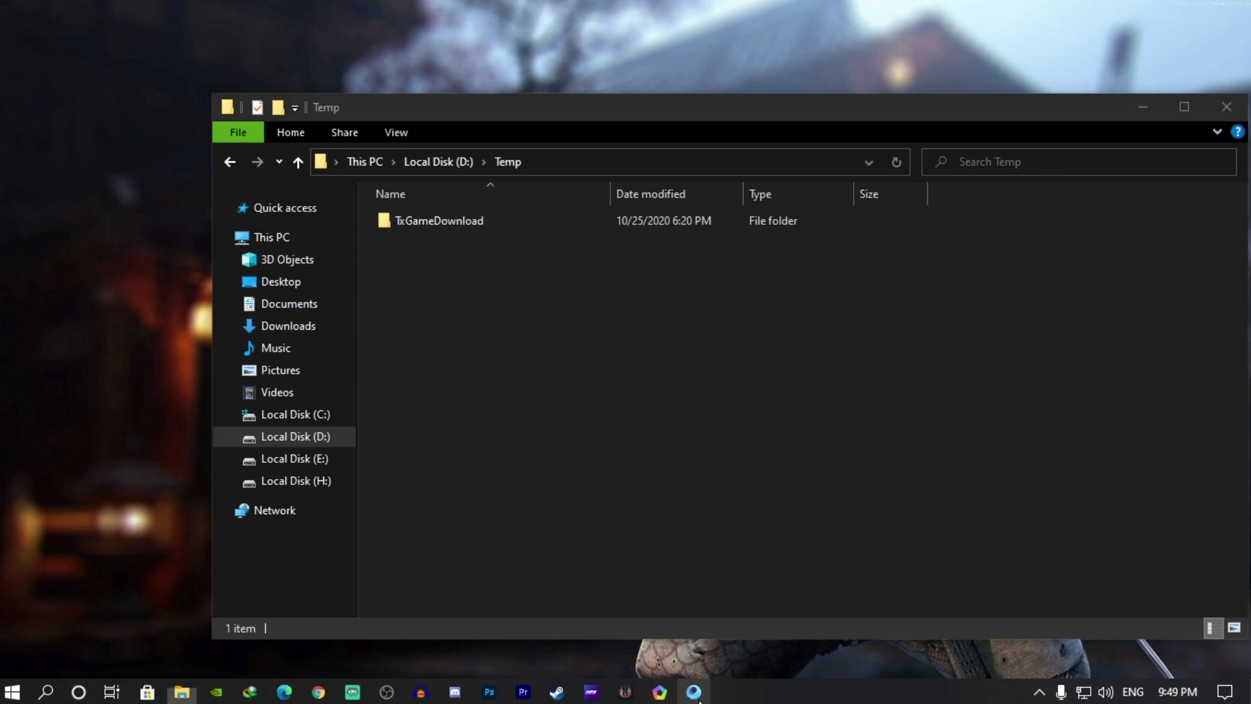
right_click(670, 630)
left_click(668, 658)
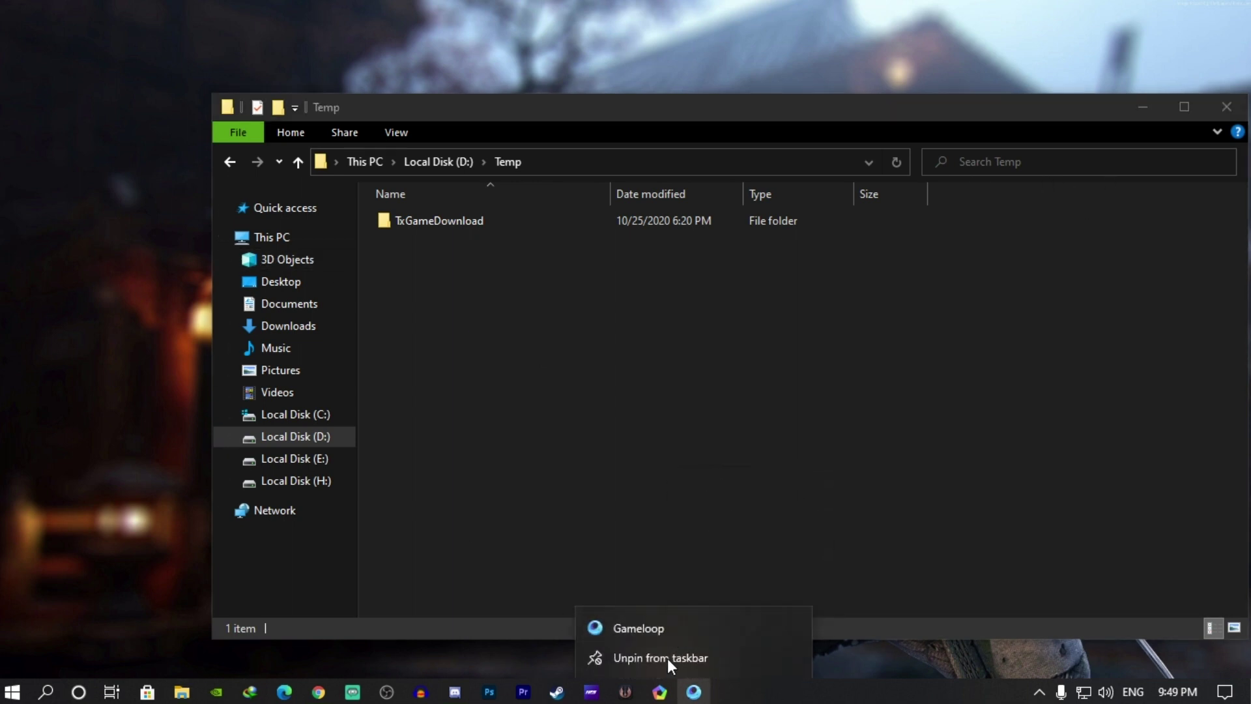
left_click(667, 658)
Permanently delete the Temp folder from Local Disk (D:)
left_click(297, 162)
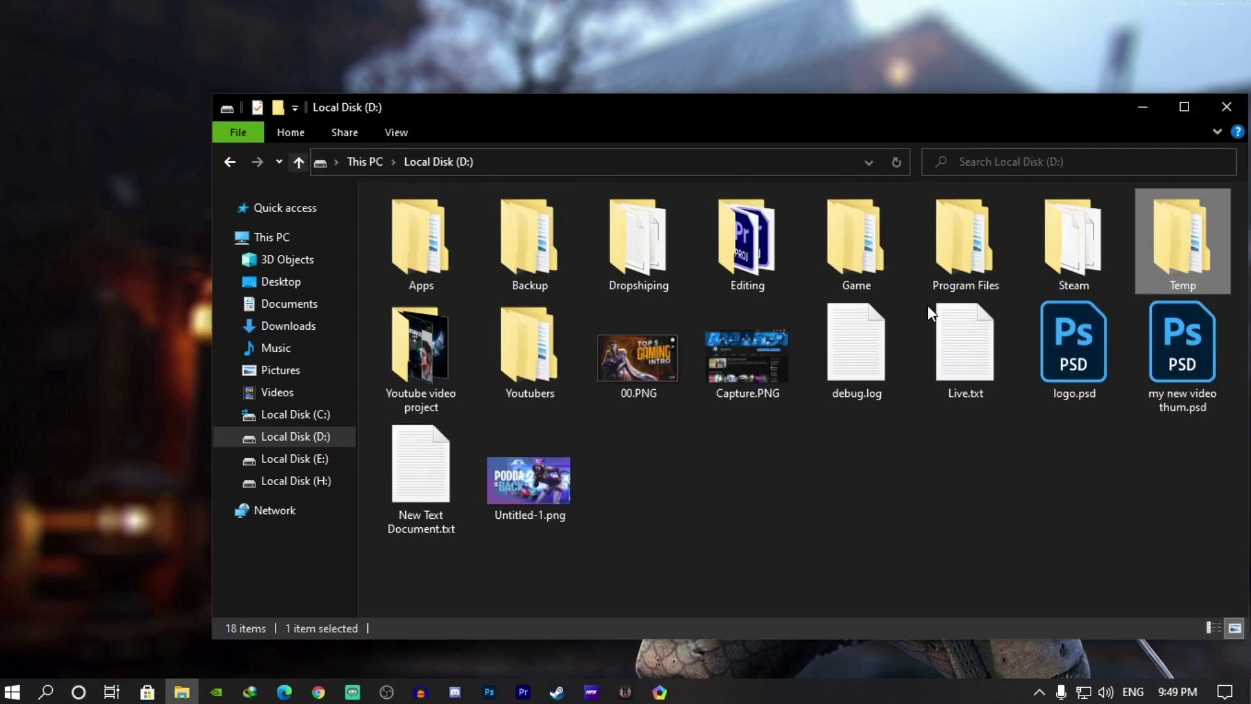
key("shift+Delete")
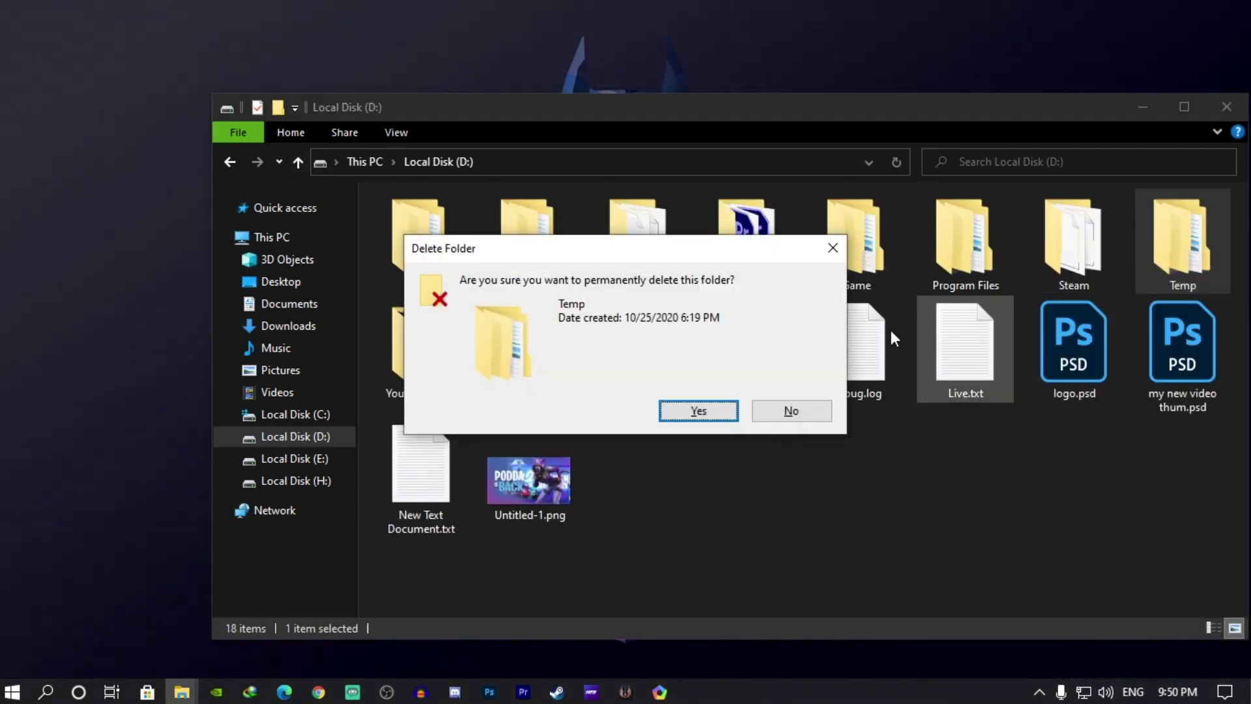
left_click(697, 410)
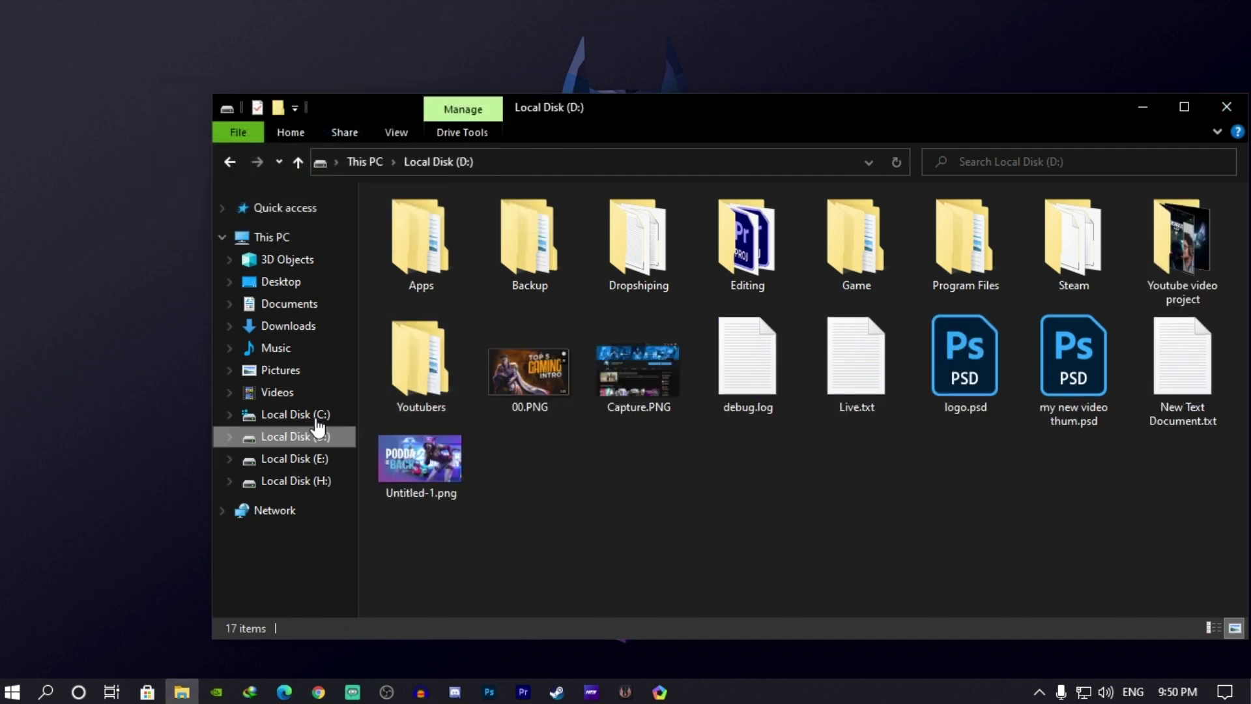
Check Local Disk (E:) and Local Disk (H:) for leftover Gameloop folders, and open Local Disk (C:)
left_click(272, 238)
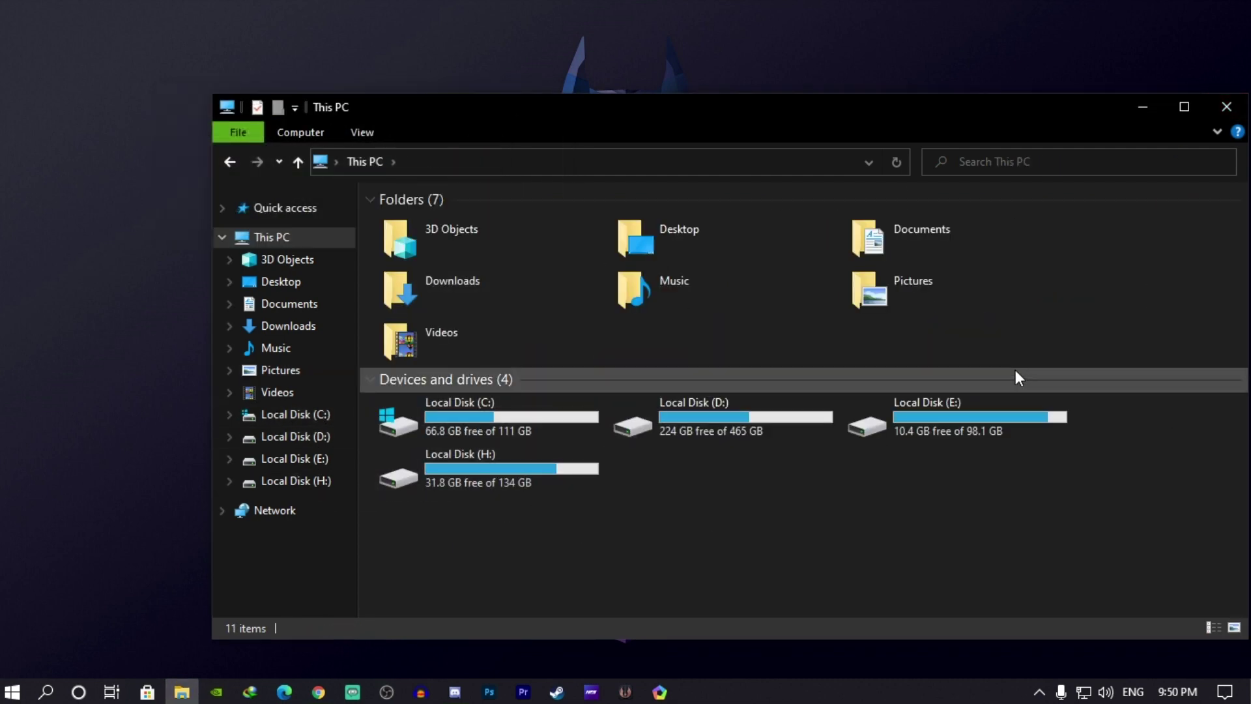
double_click(985, 418)
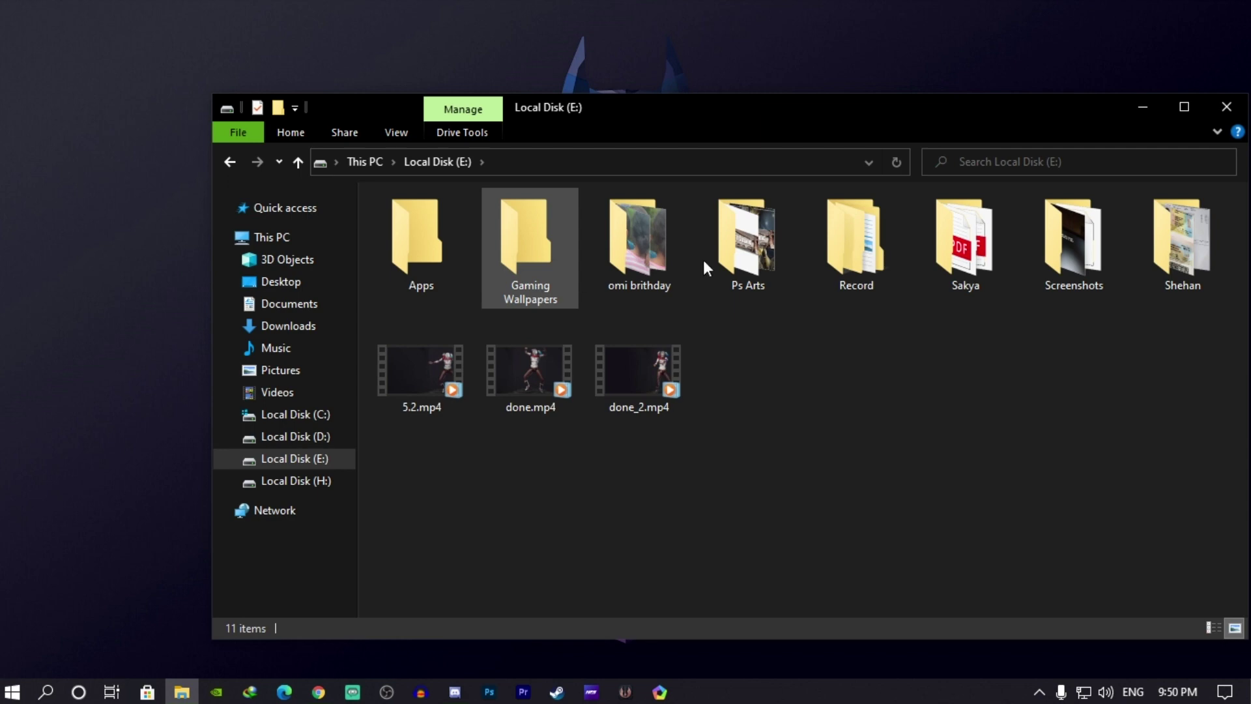
left_click(297, 162)
double_click(519, 478)
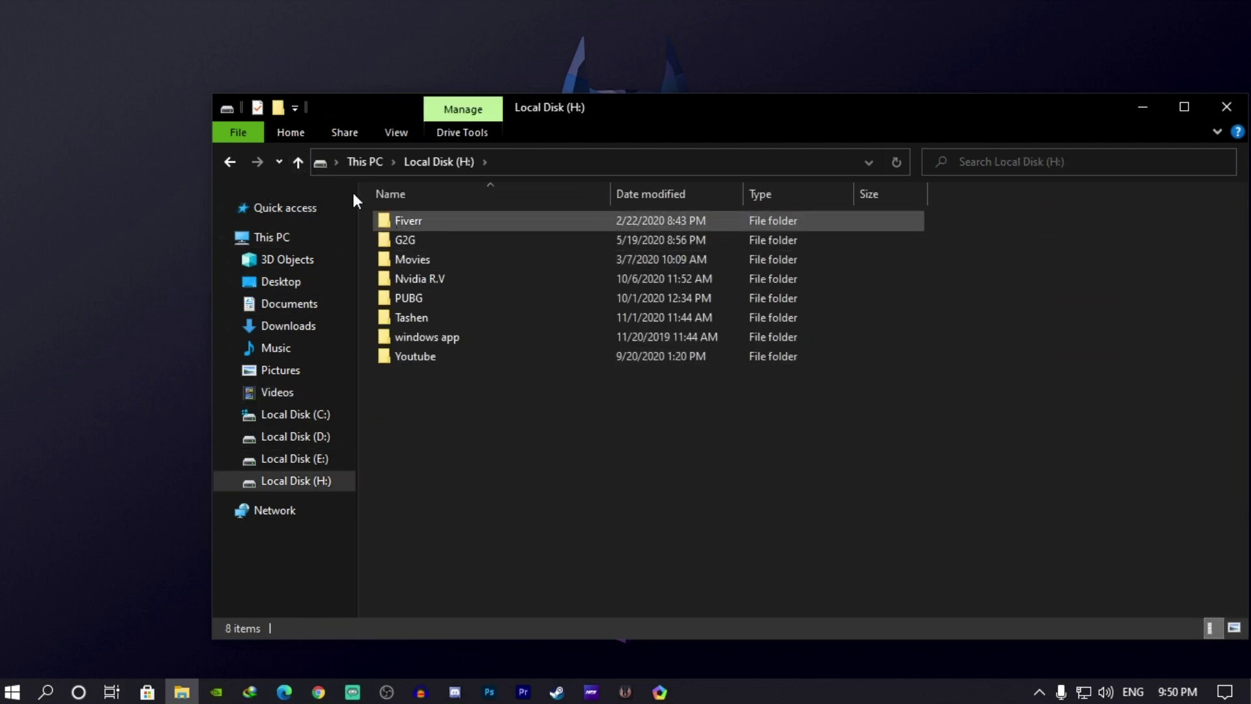
left_click(293, 167)
left_click(481, 428)
double_click(481, 427)
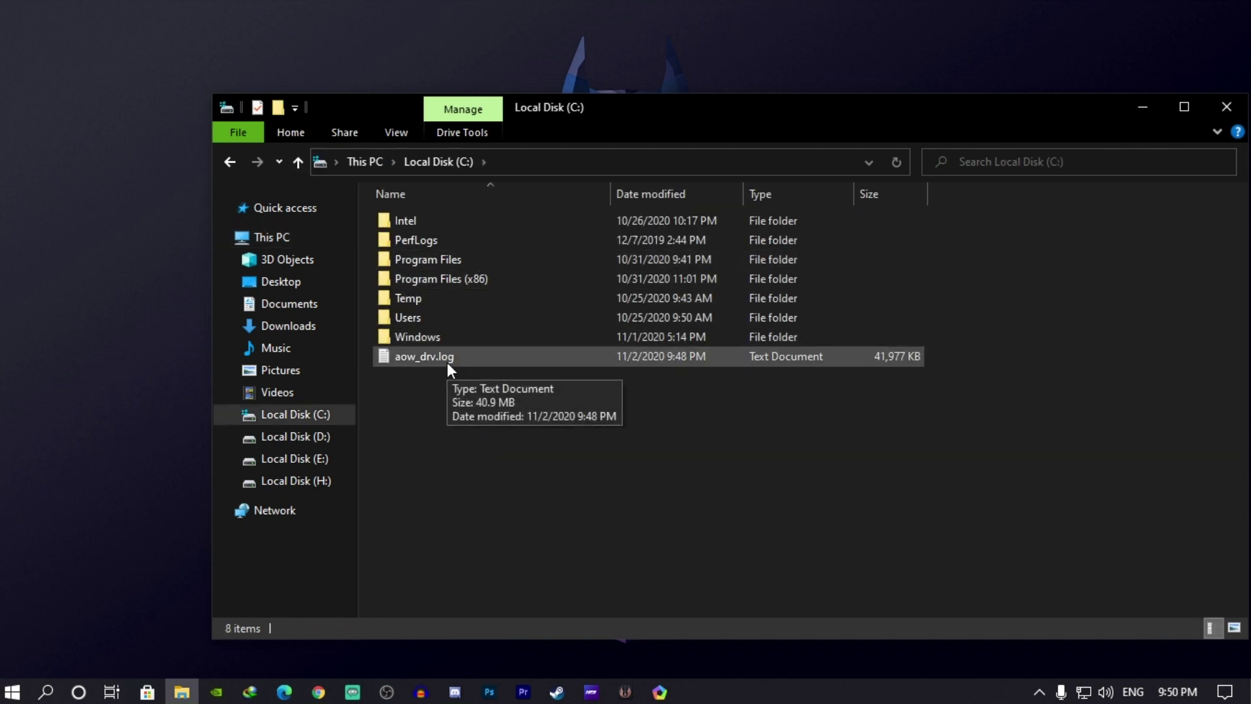
Check the Temp, Program Files and Program Files (x86) folders on Local Disk (C:) for leftover Gameloop folders
double_click(443, 293)
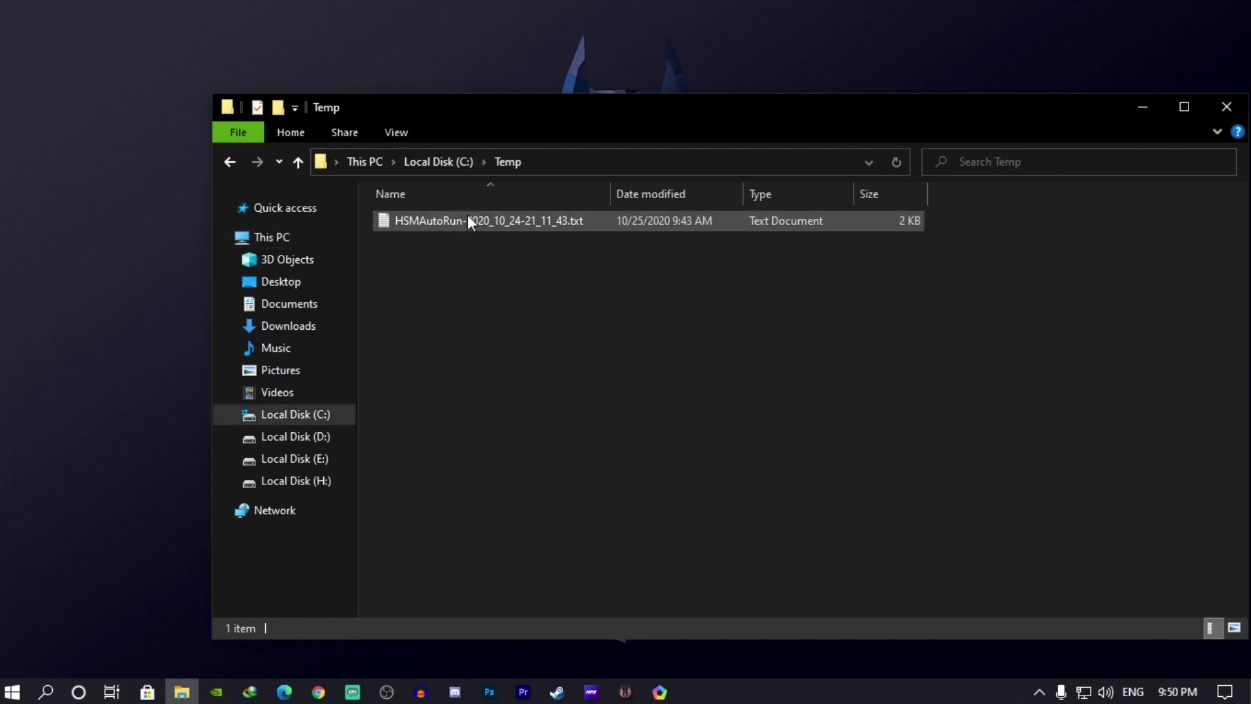
left_click(297, 162)
double_click(449, 260)
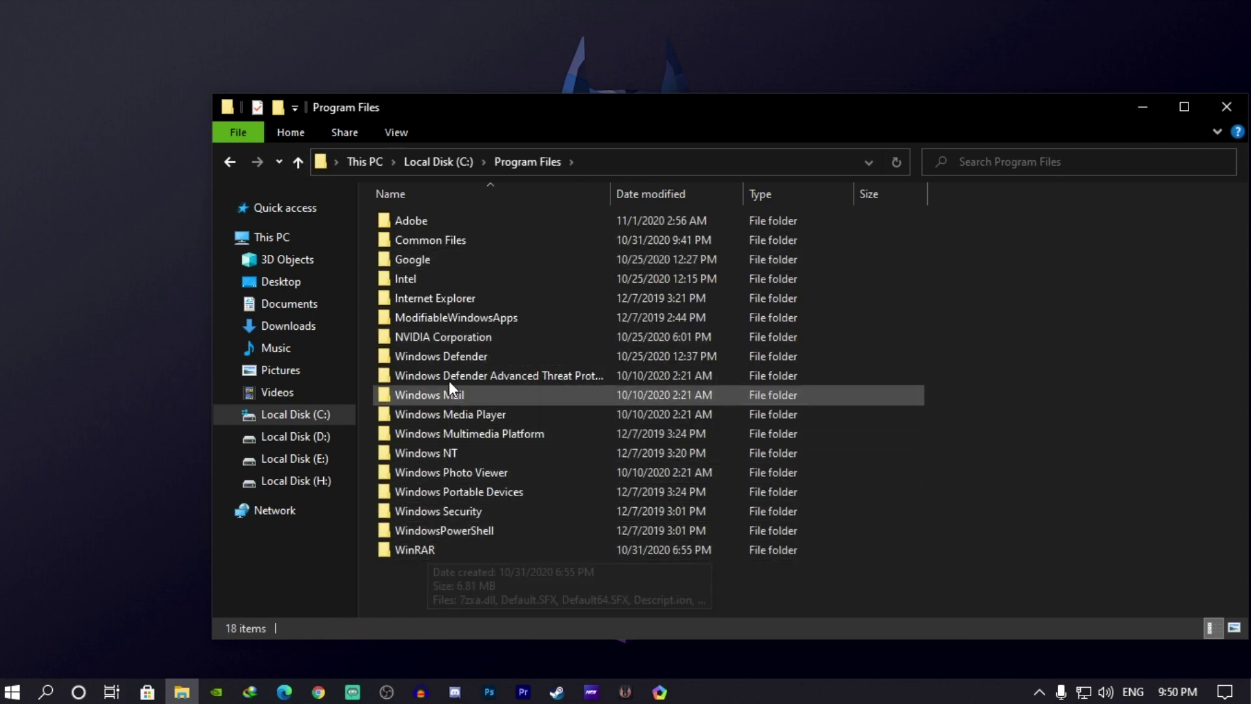
left_click(298, 162)
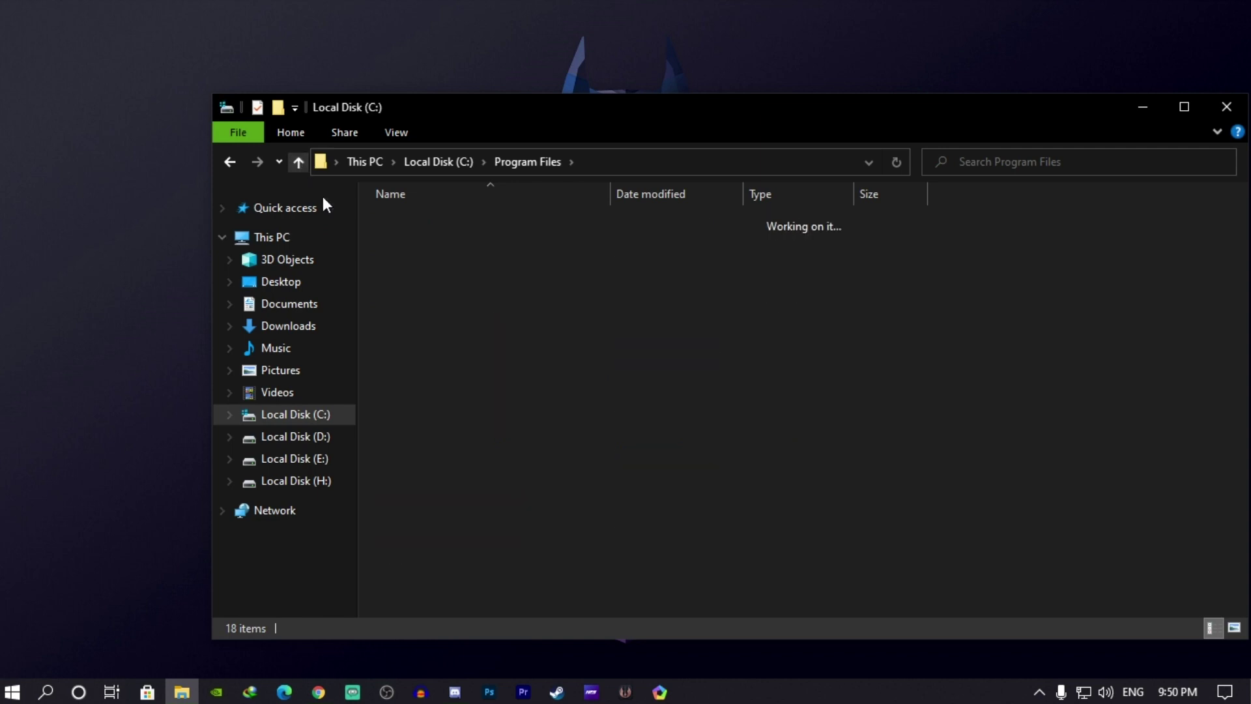
double_click(414, 281)
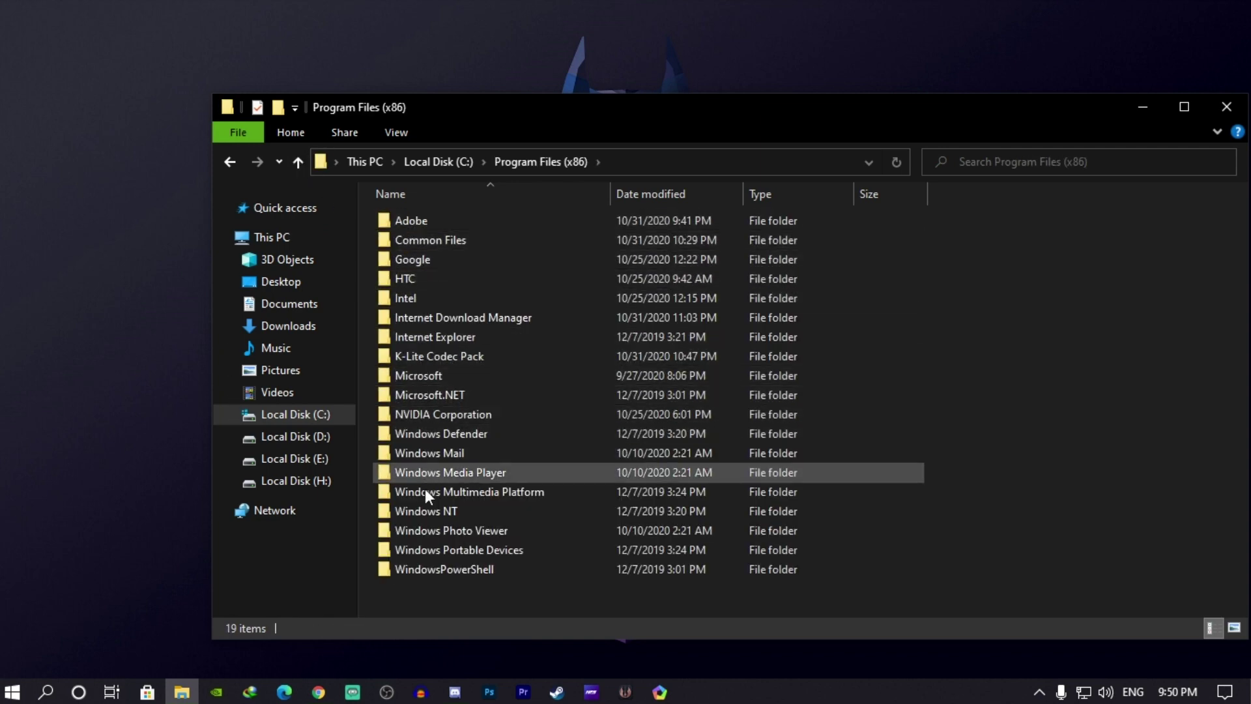
left_click(280, 162)
left_click(298, 163)
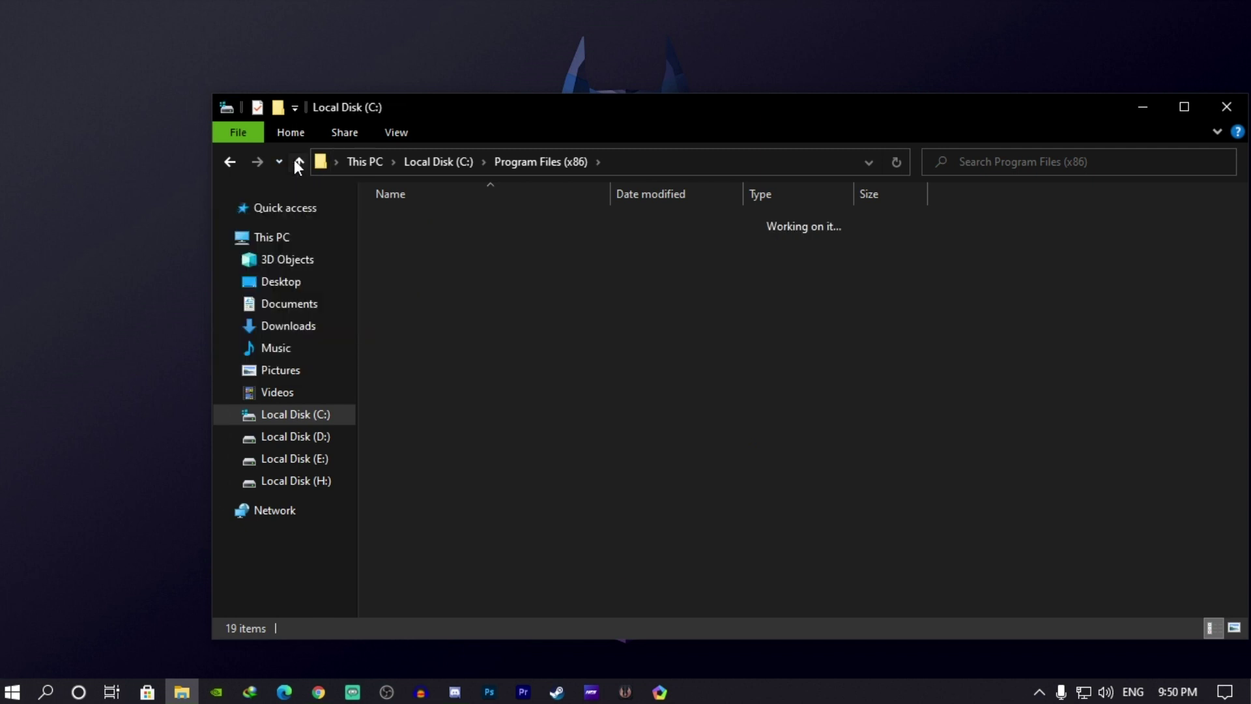
Show hidden items on Local Disk (C:) and open the AppData folder inside the user's profile folder
left_click(397, 132)
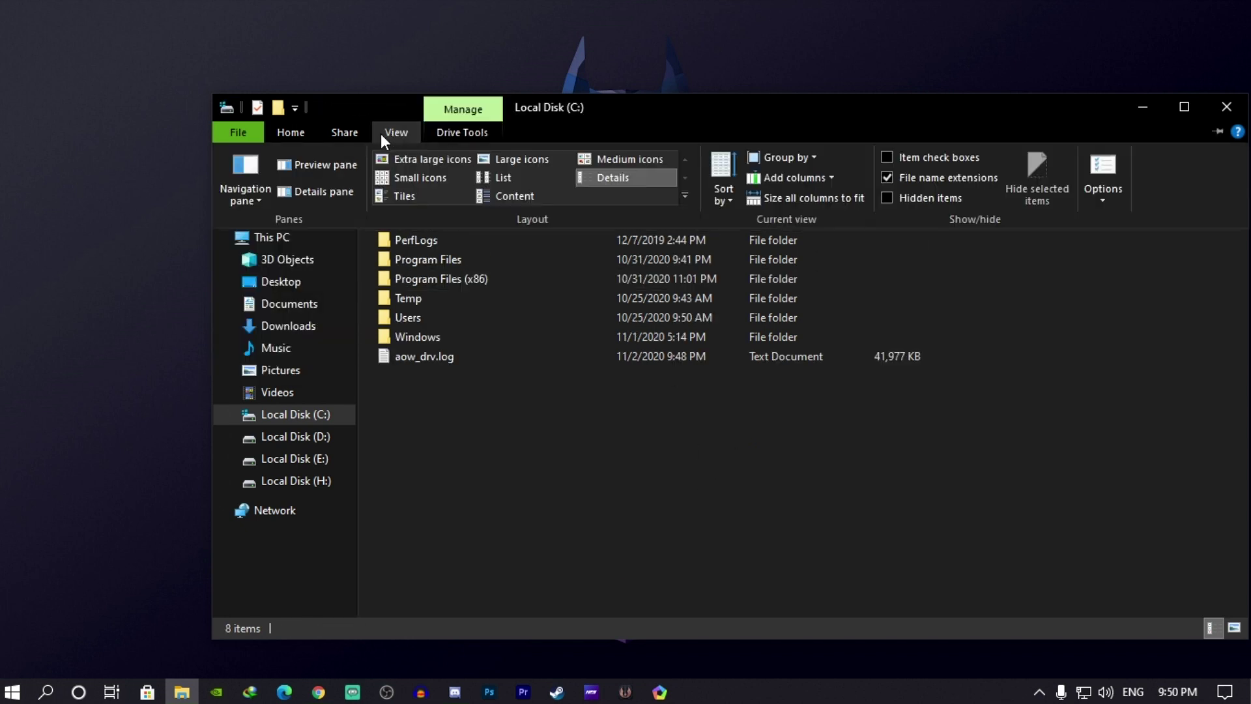
left_click(887, 198)
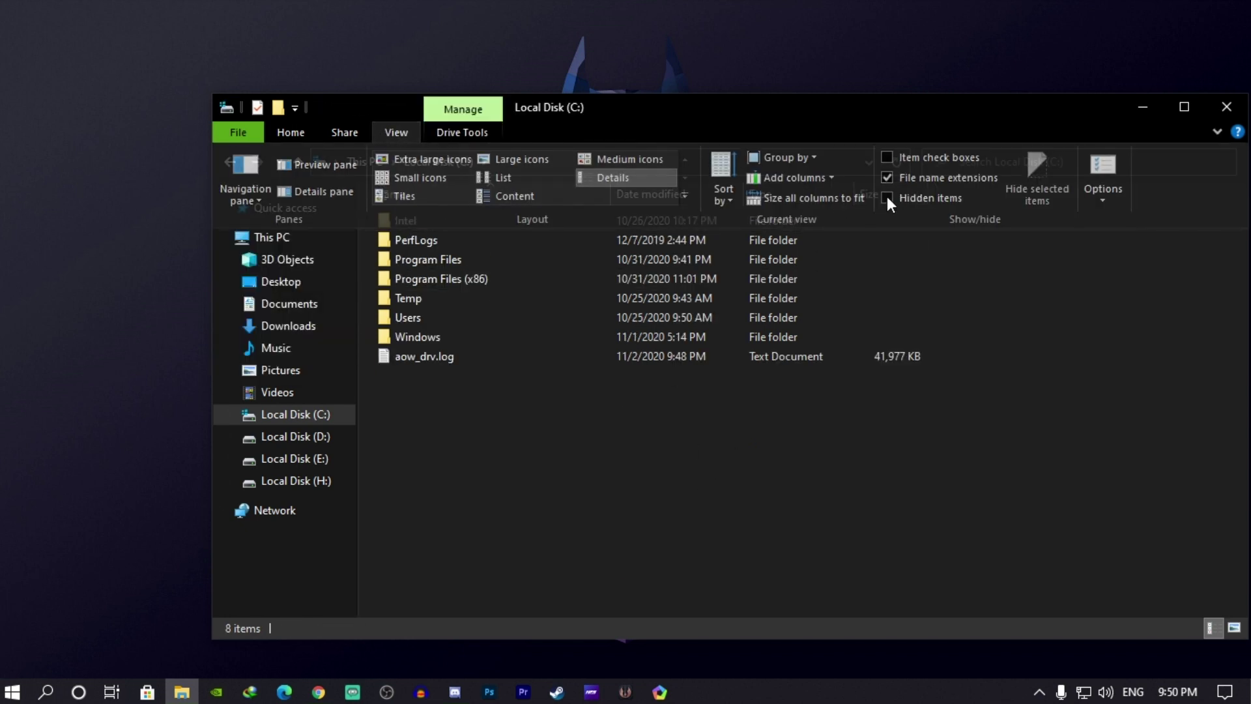
double_click(413, 357)
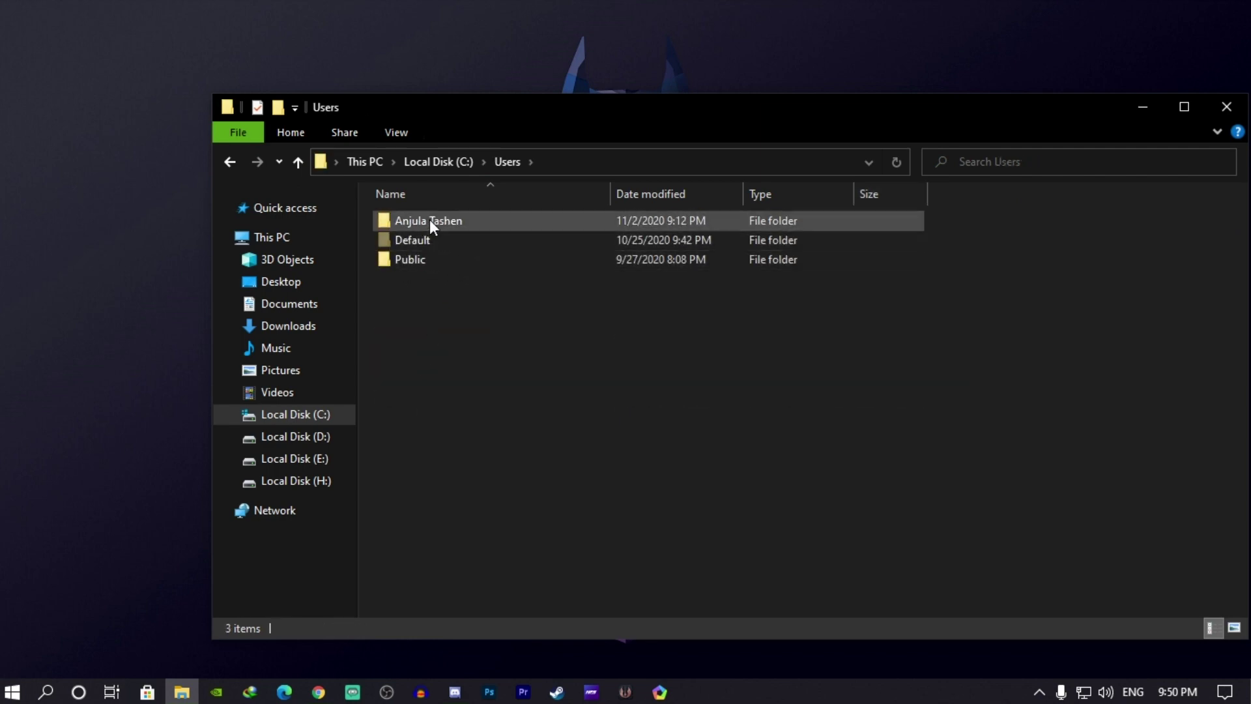
double_click(479, 222)
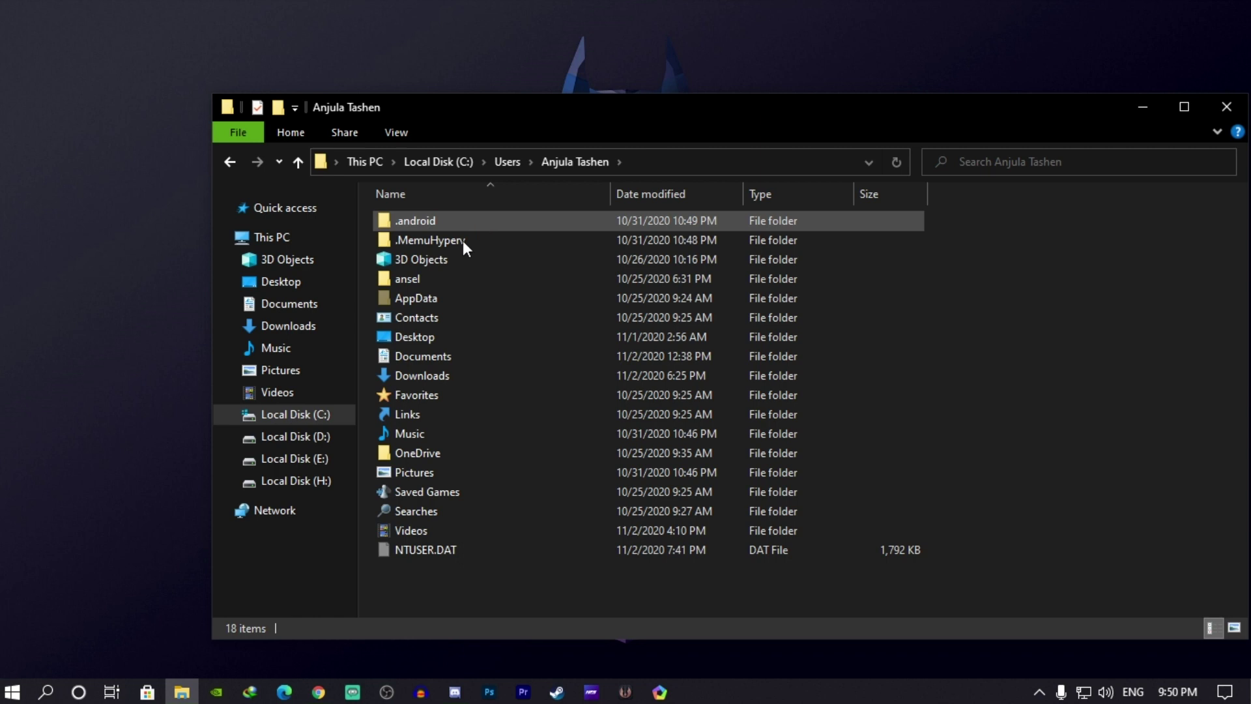
double_click(474, 299)
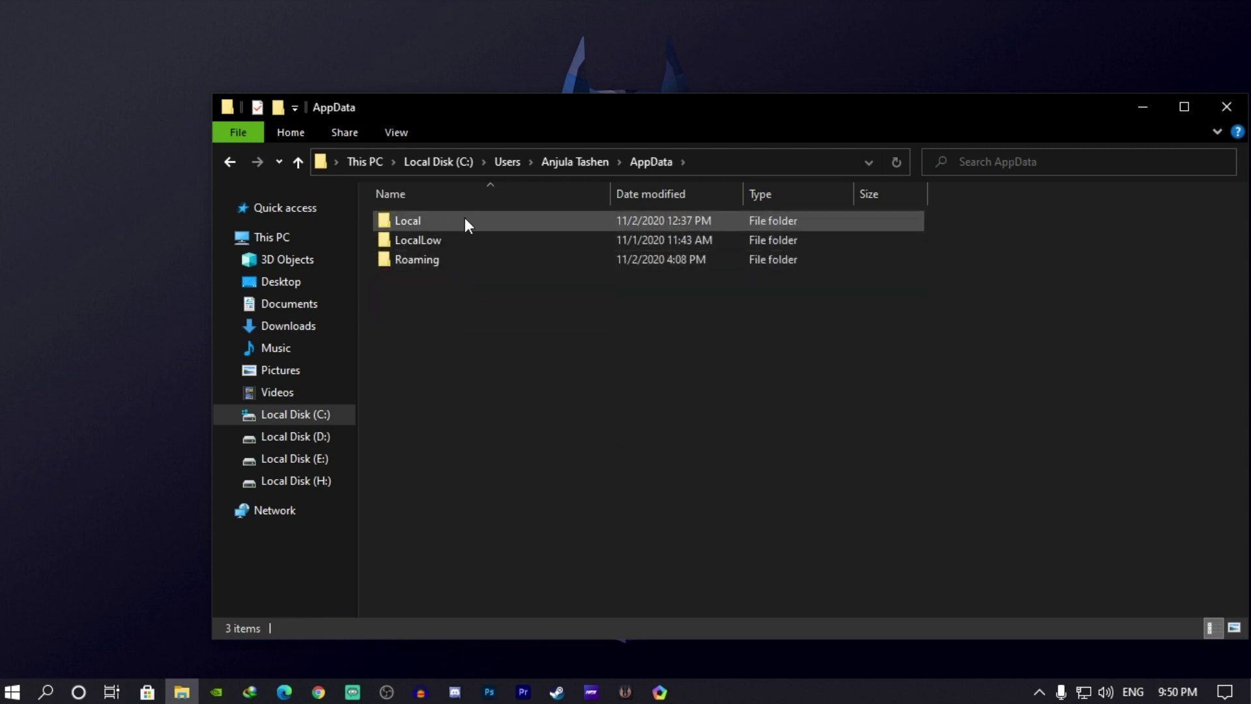
Permanently delete the Tencent folder from the Local folder of AppData
double_click(464, 218)
scroll(464, 399, "down", 2)
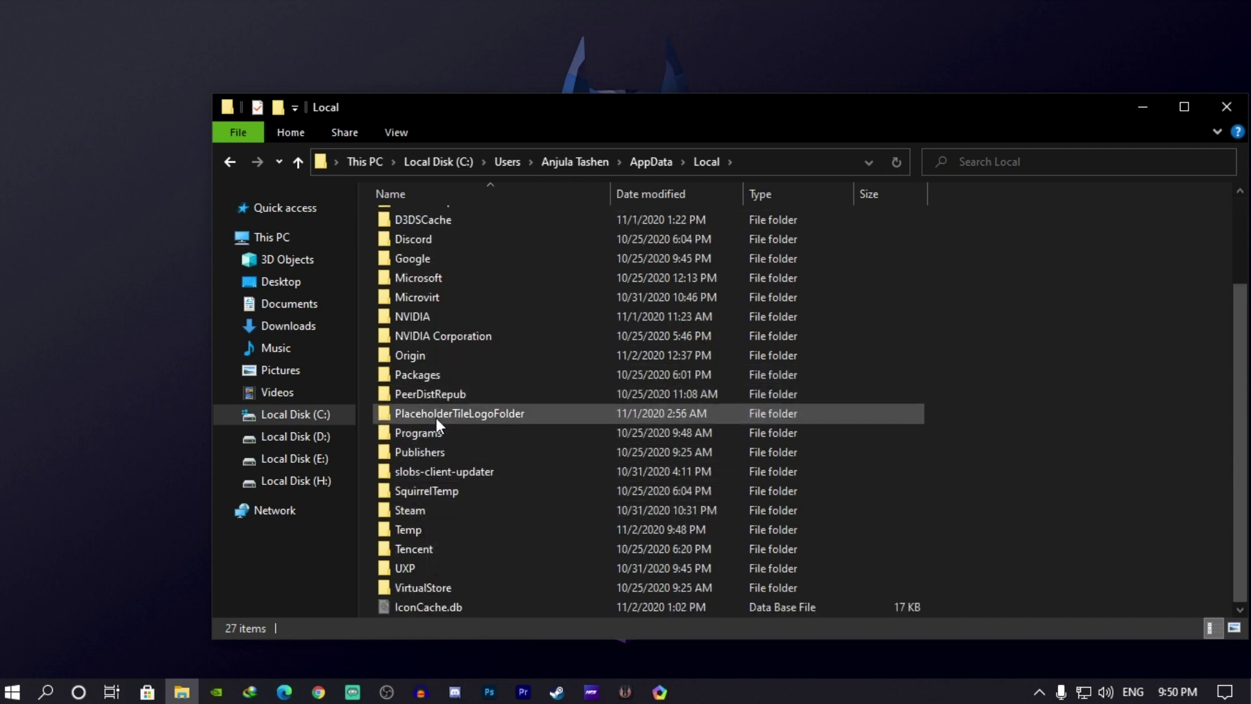
left_click(427, 549)
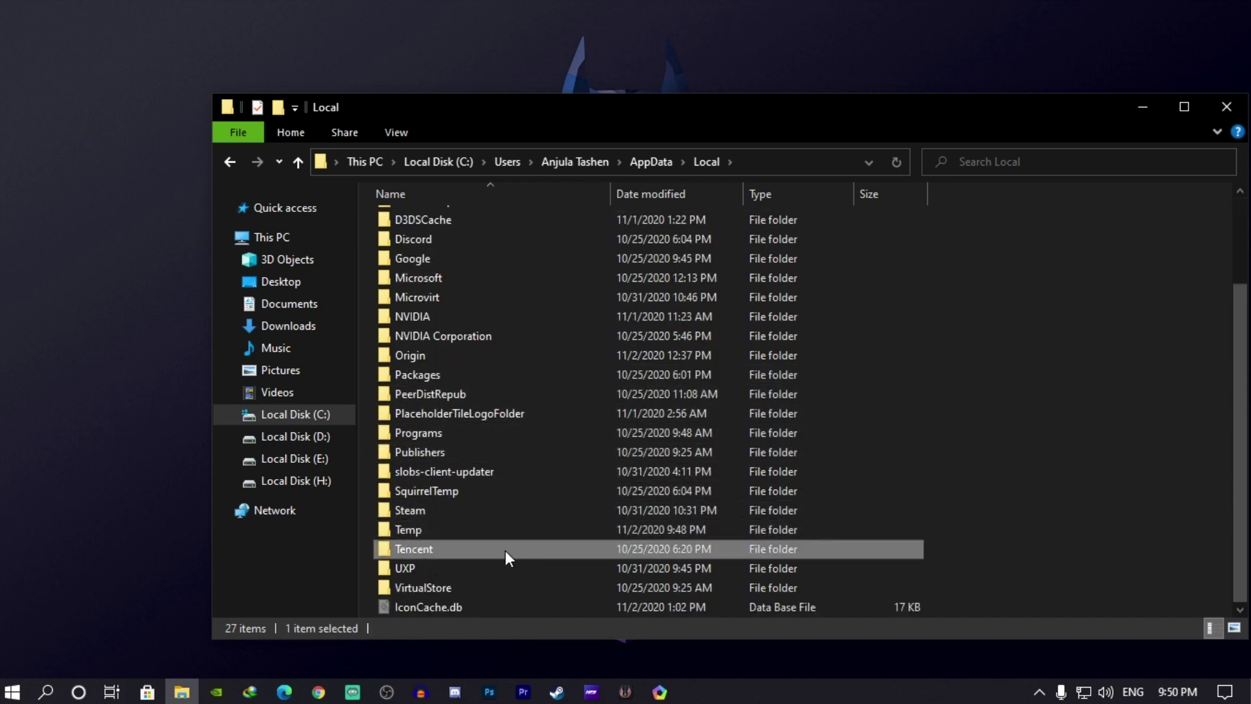
key("shift+Delete")
left_click(696, 414)
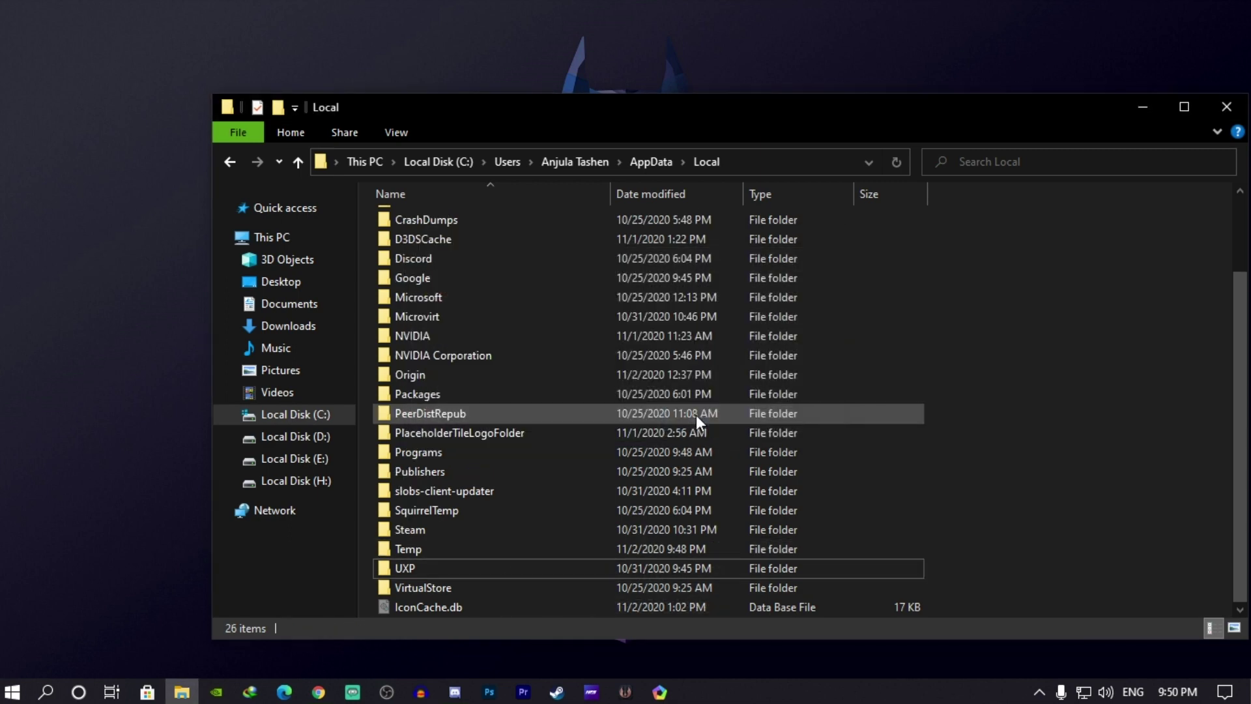
Check the LocalLow folder, permanently delete the Tencent folder from AppData's Roaming folder, and close the window
left_click(296, 163)
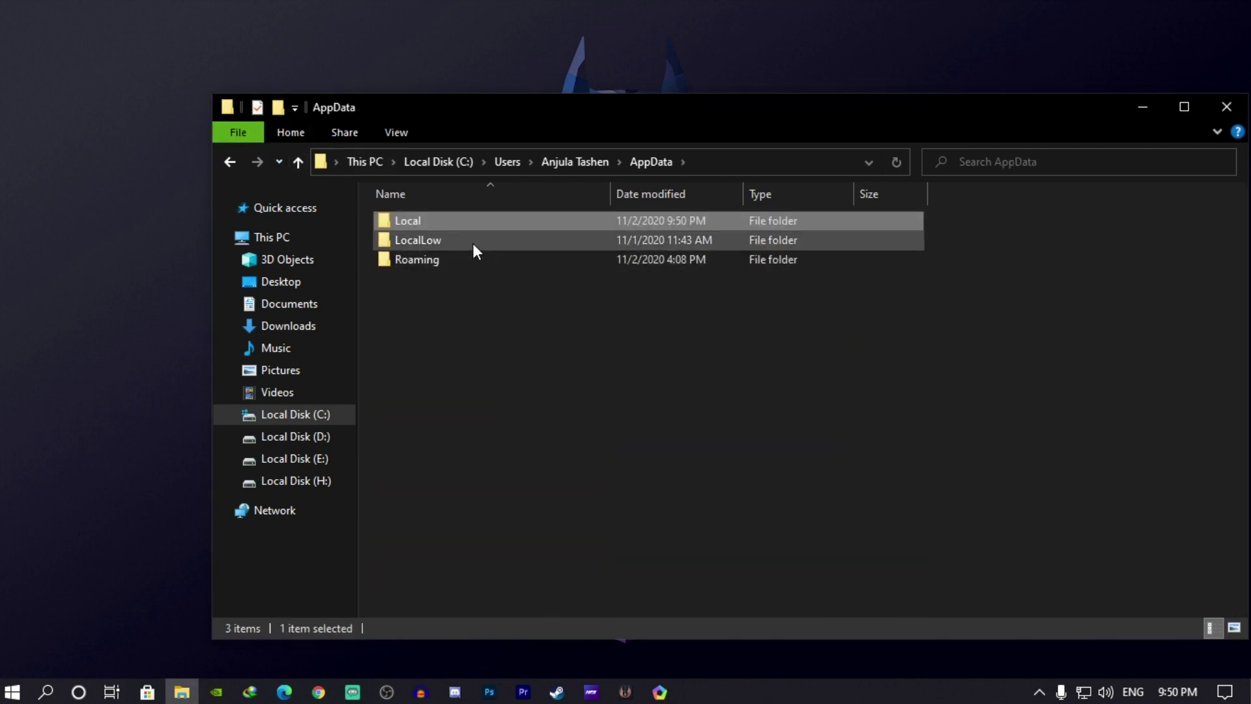
double_click(472, 243)
left_click(298, 162)
left_click(445, 259)
double_click(443, 259)
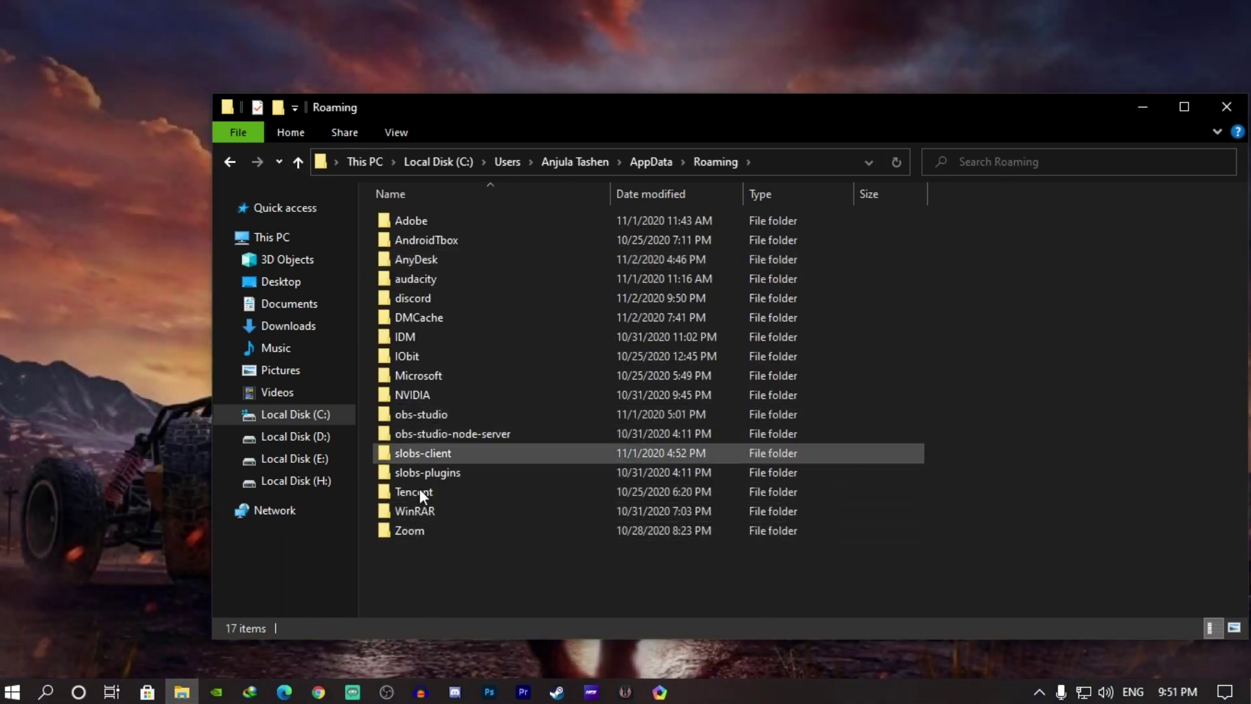
left_click(425, 494)
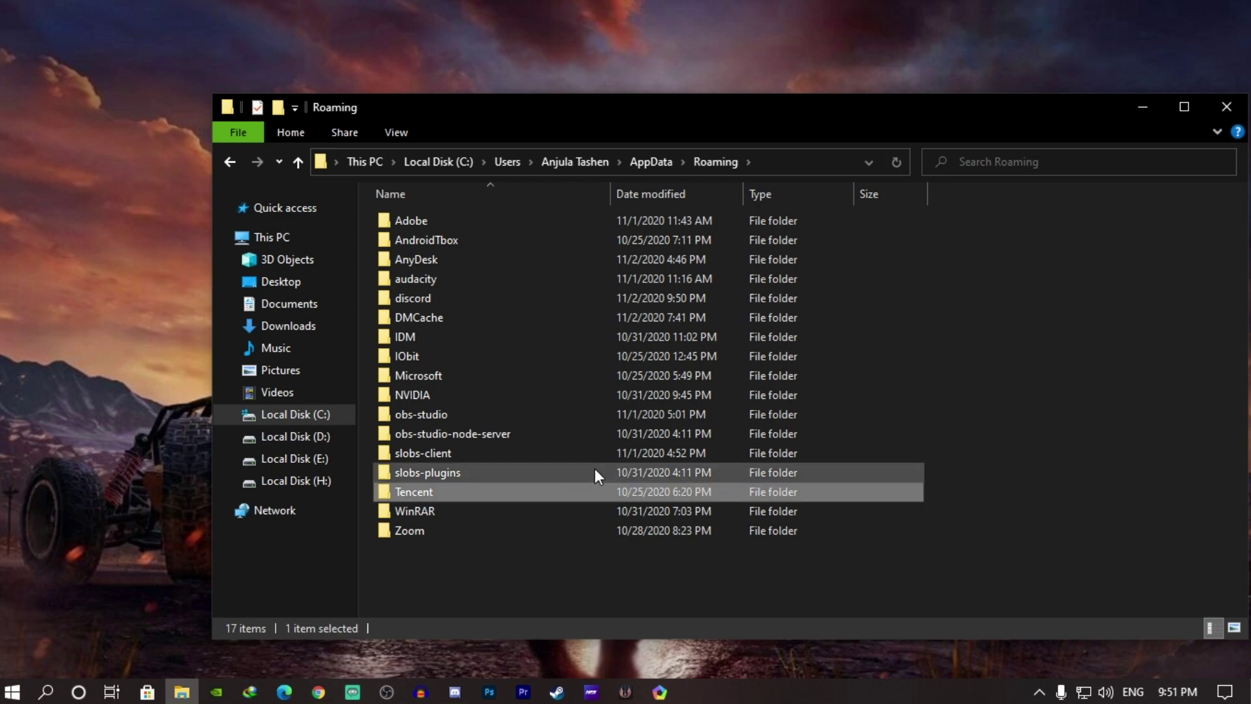
key("shift+Delete")
left_click(671, 423)
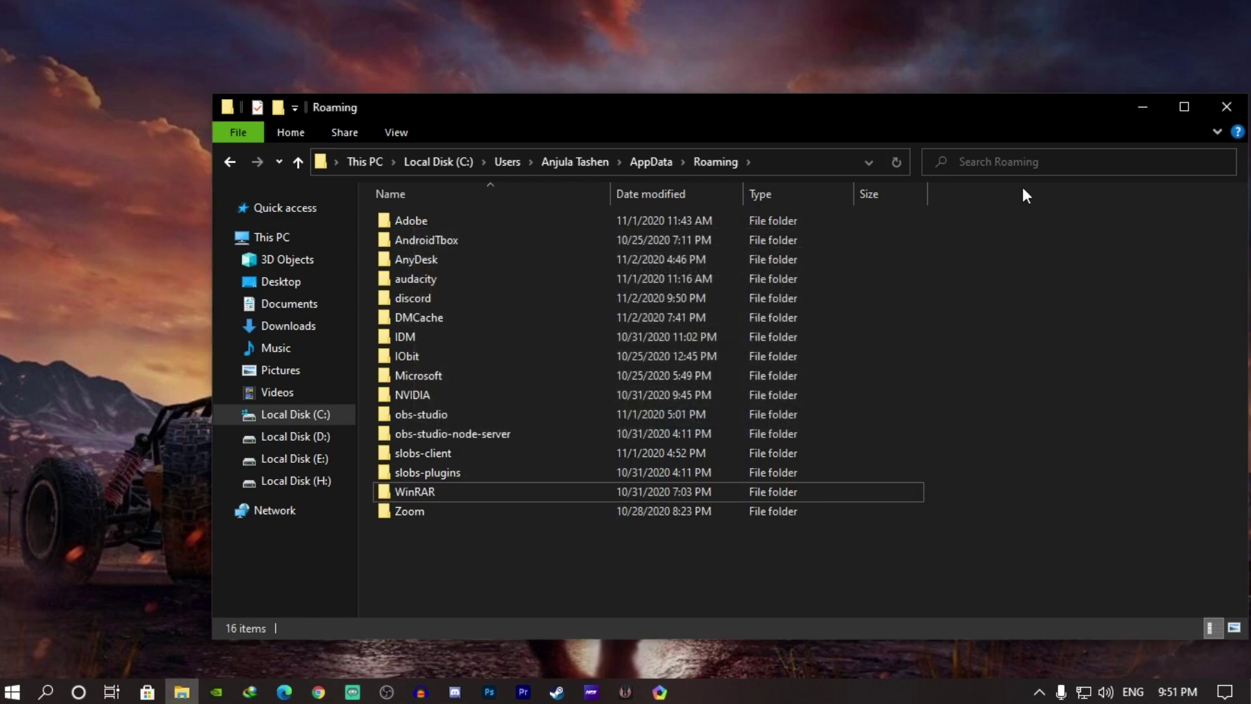
left_click(1224, 119)
Open the Windows Temp folder by running "temp" and grant permanent access to it
right_click(11, 691)
left_click(26, 611)
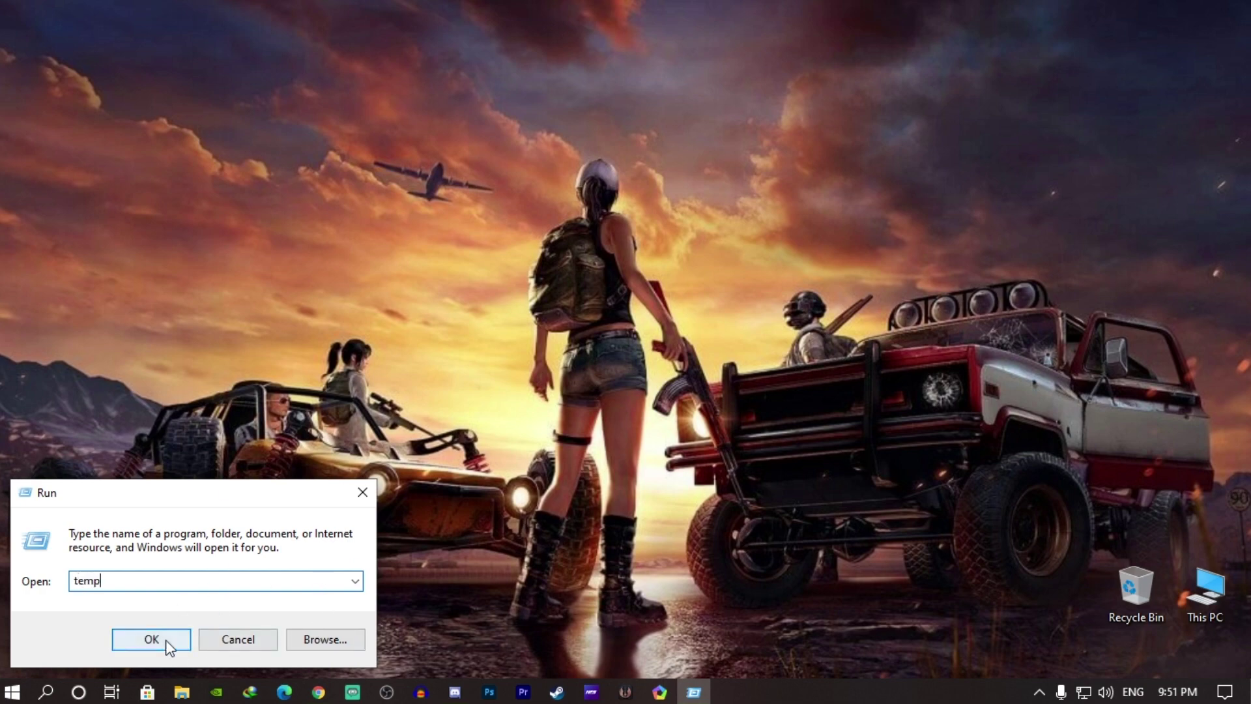
left_click(166, 640)
left_click(658, 369)
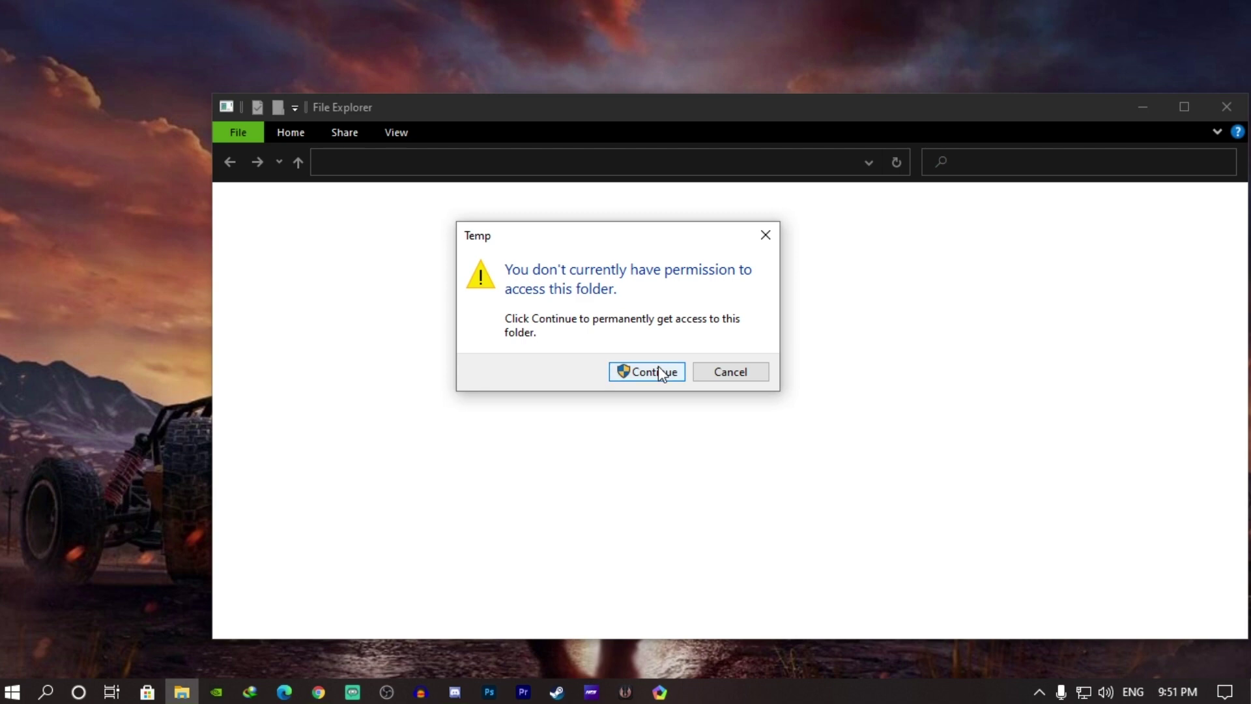
Permanently delete everything in the Windows Temp folder, skipping all files in use, and return to the desktop
key("ctrl+a")
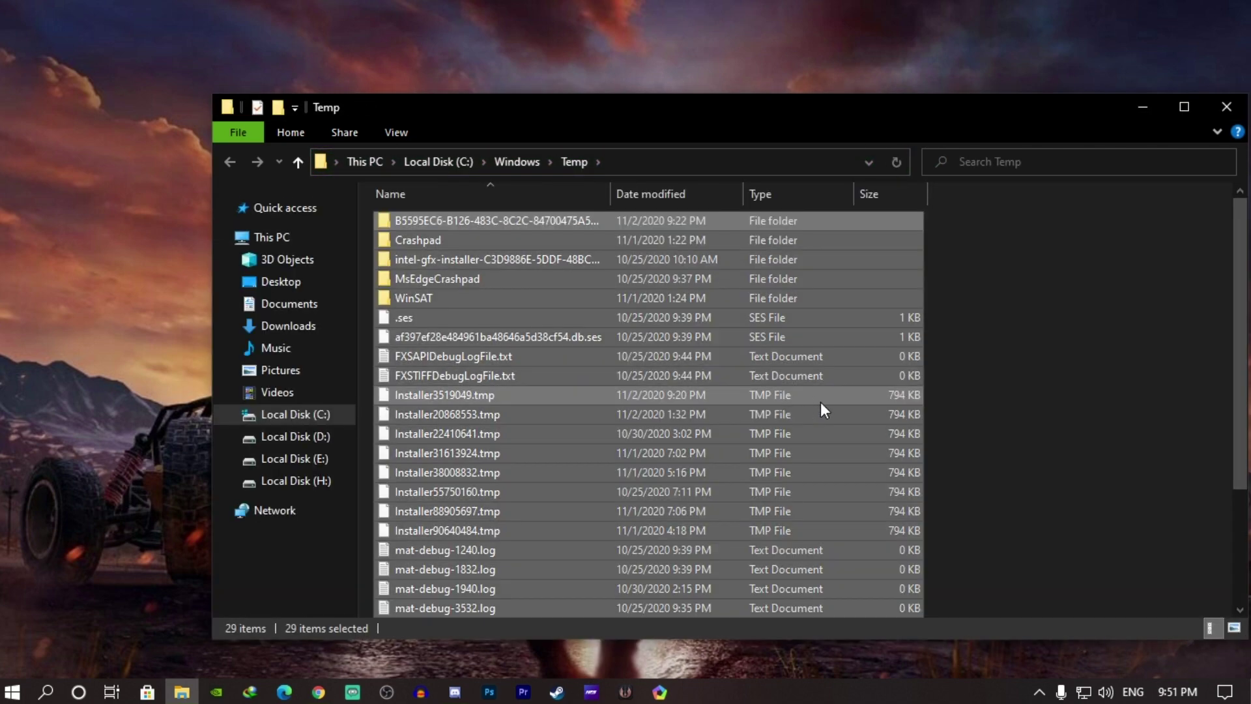
key("shift+Delete")
left_click(720, 362)
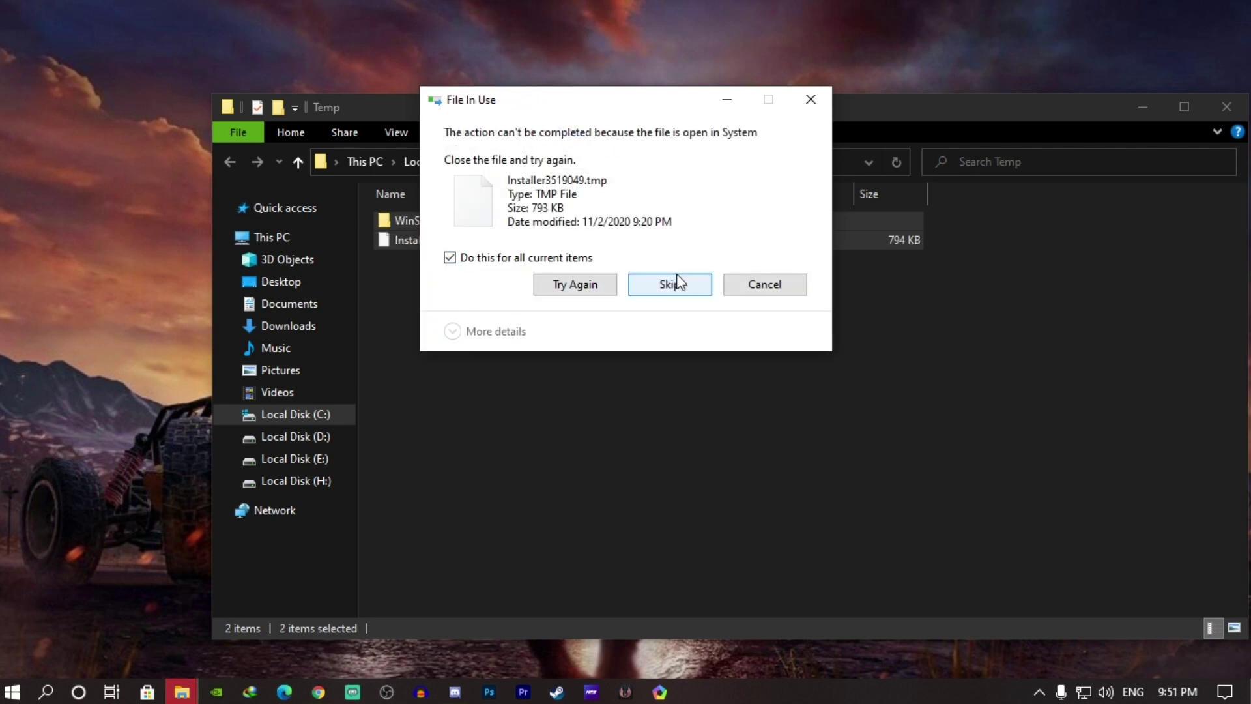
left_click(690, 285)
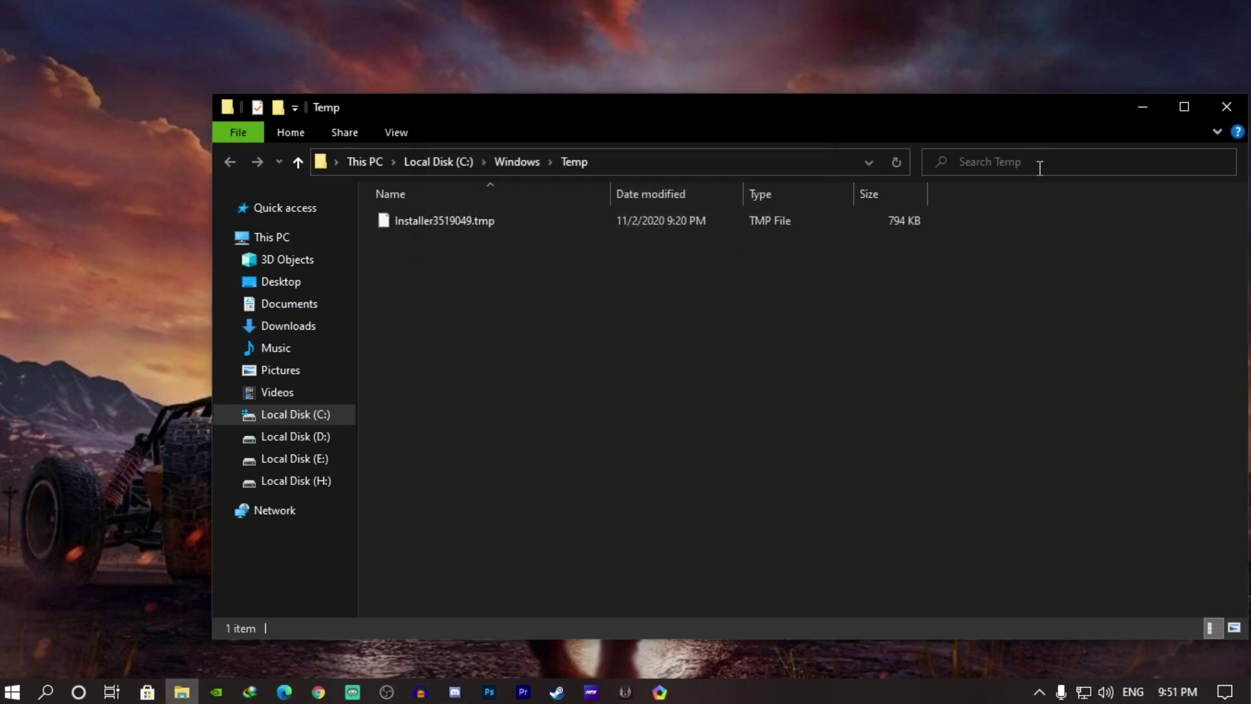
key("super+d")
Open the user's temporary files folder by running "%temp%"
right_click(12, 691)
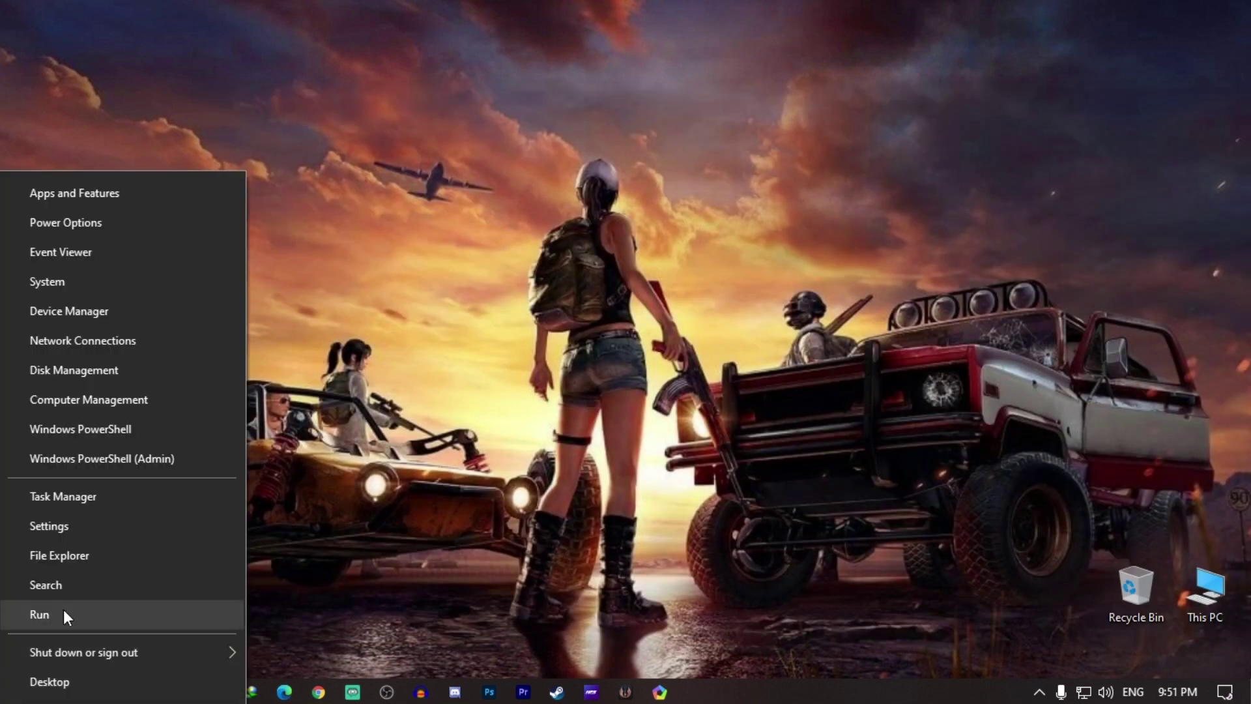
left_click(64, 608)
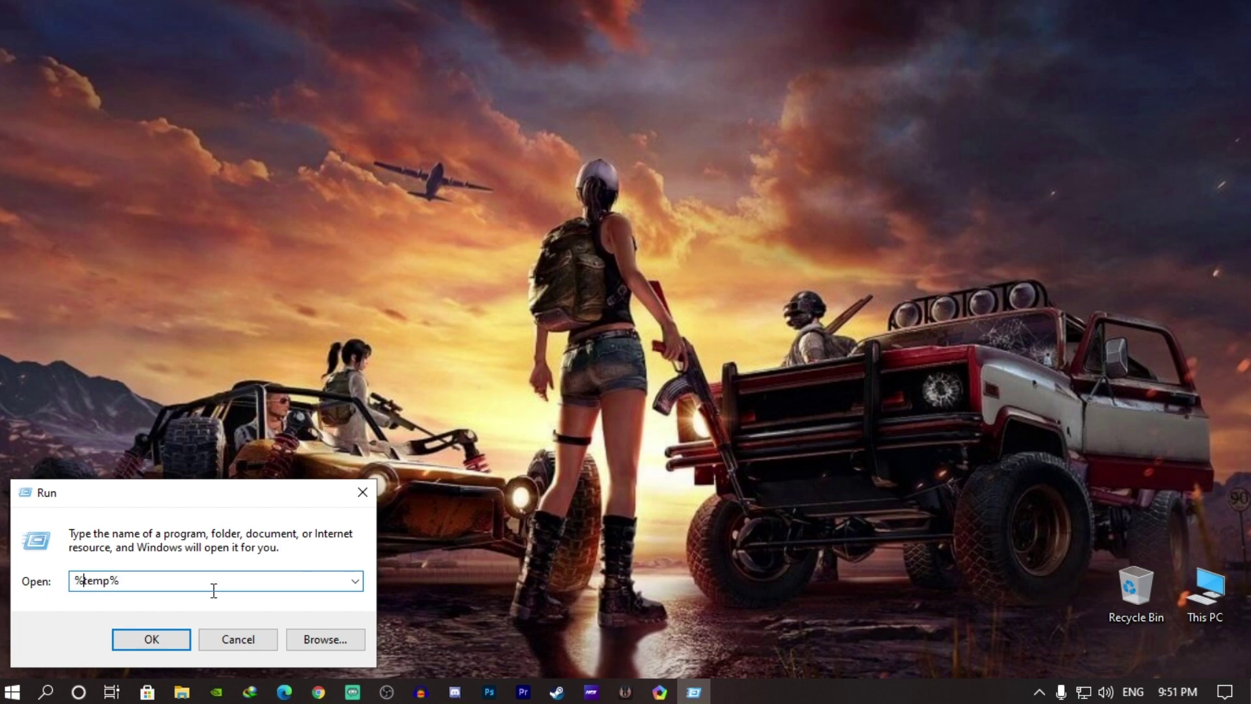
left_click(152, 638)
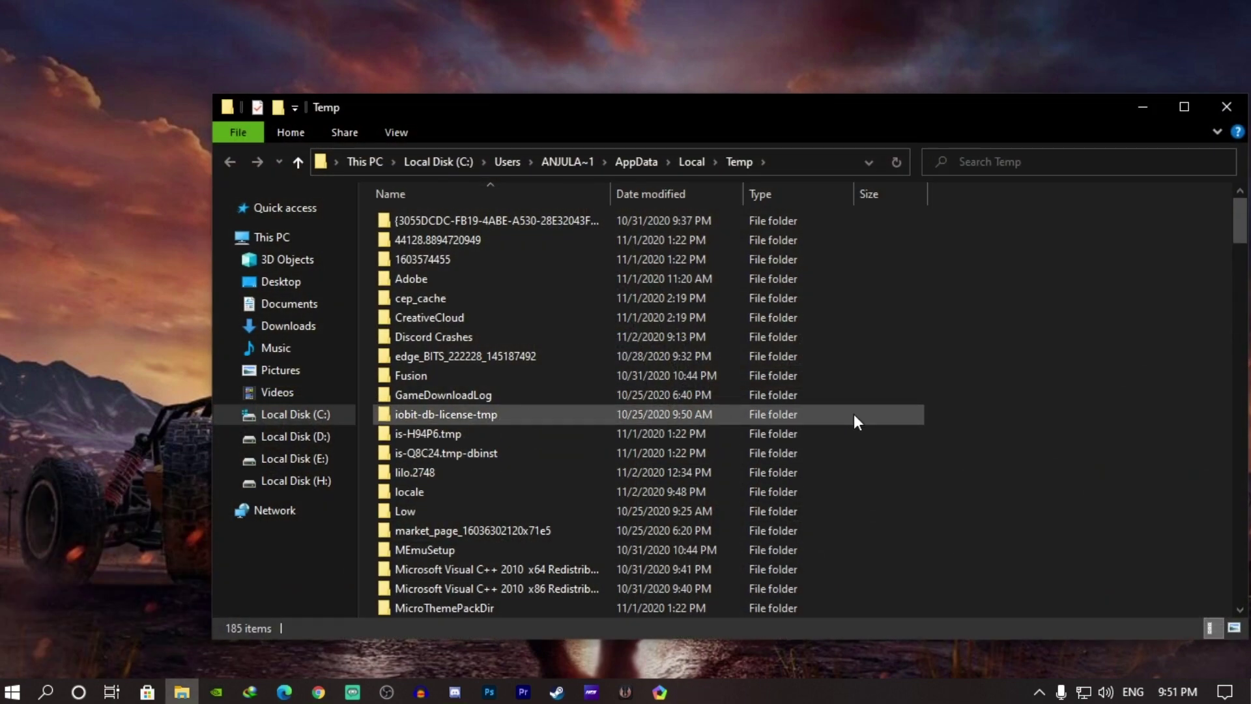
Permanently delete all items in the user's Temp folder, skipping all files in use, and close the folder
key("ctrl+a")
key("Delete")
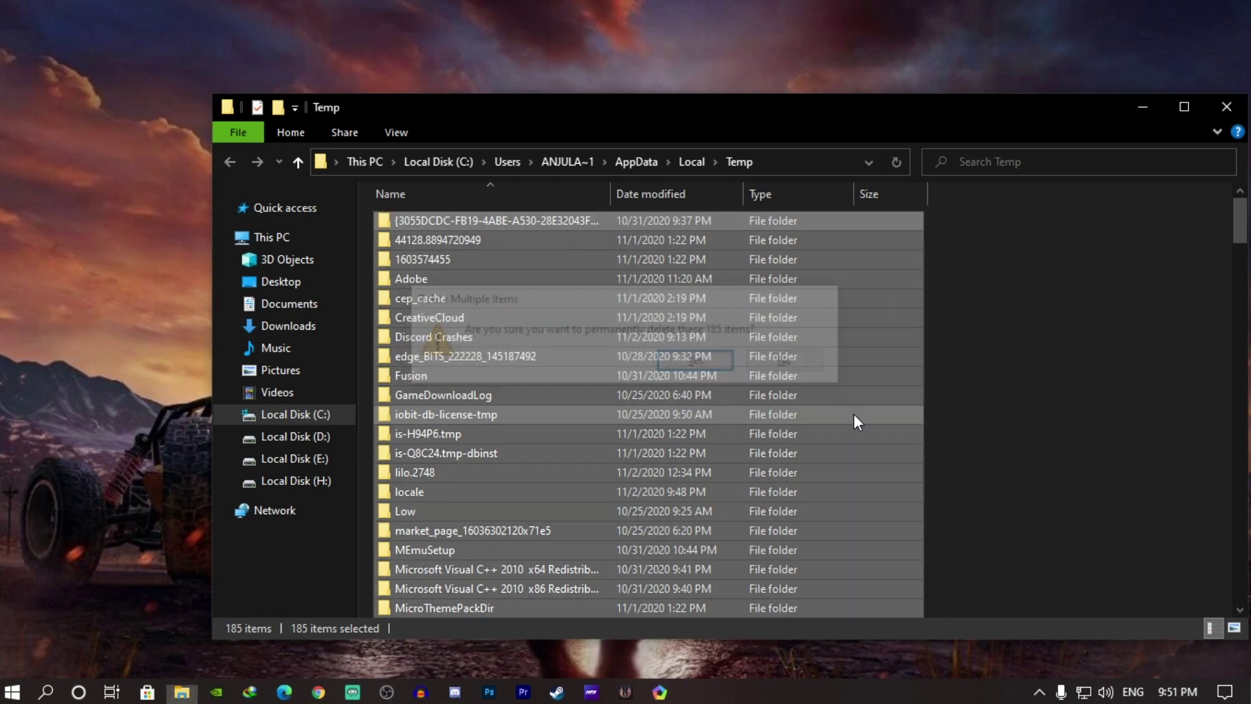
left_click(567, 256)
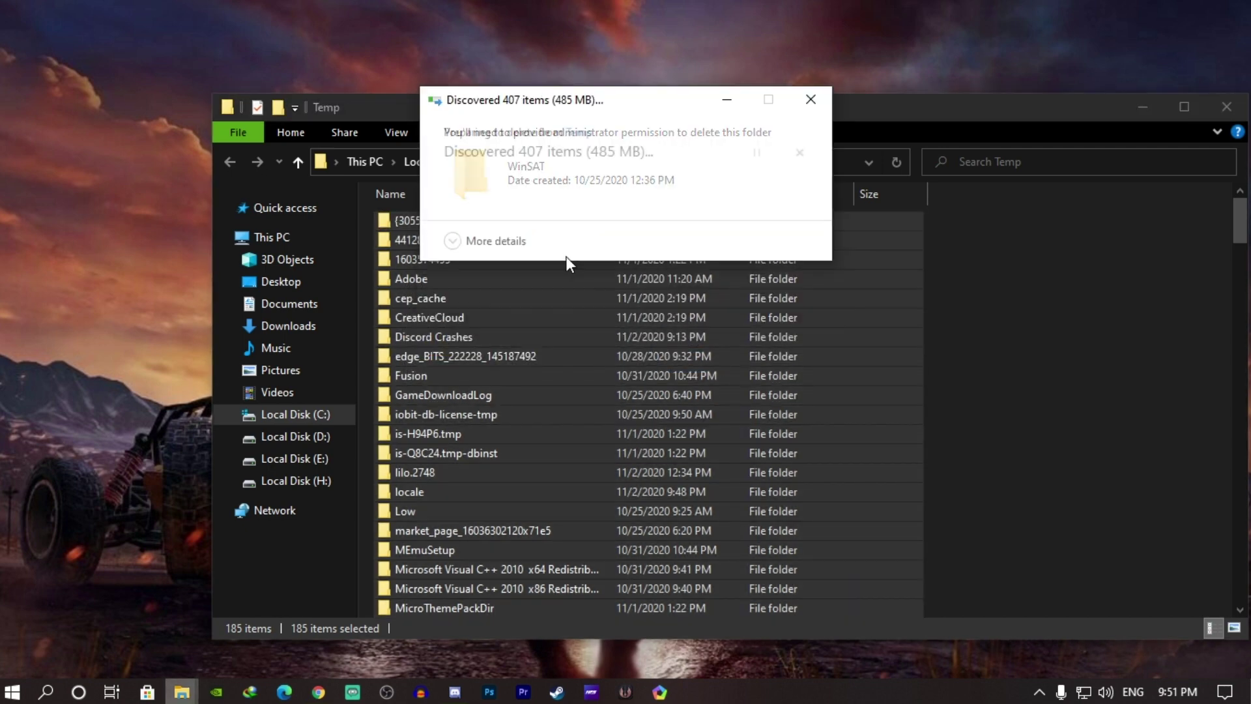
left_click(492, 259)
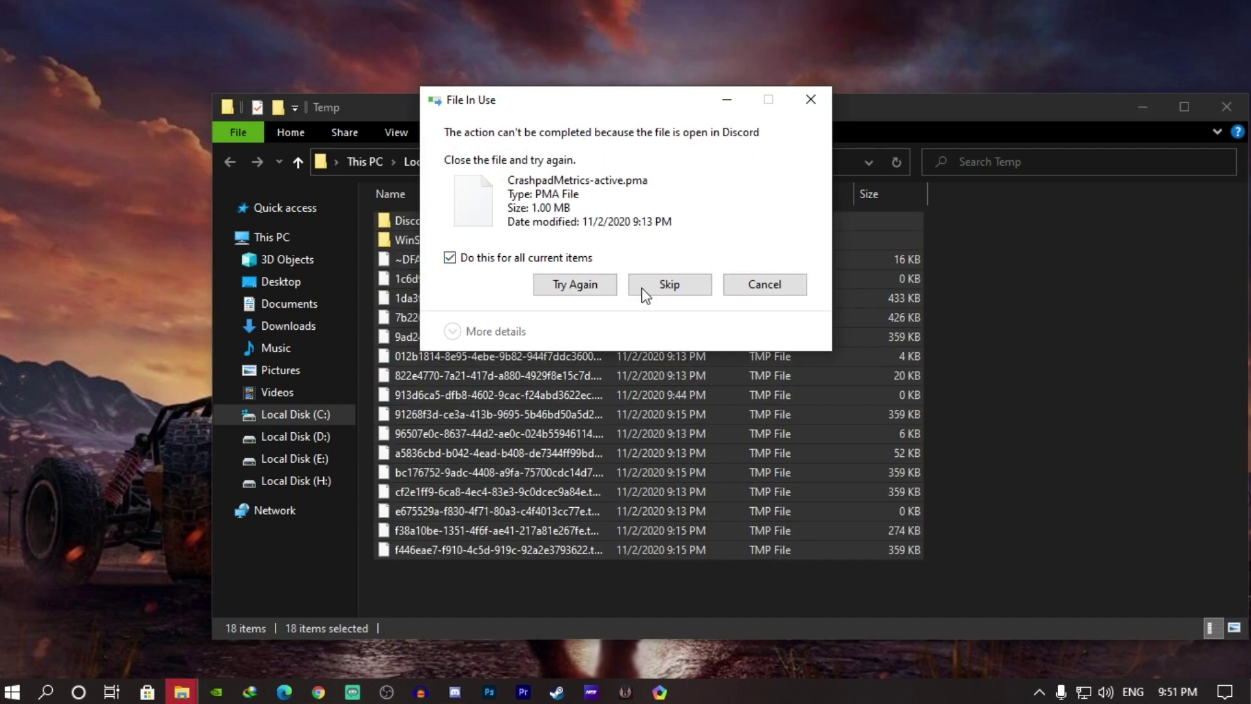
left_click(649, 289)
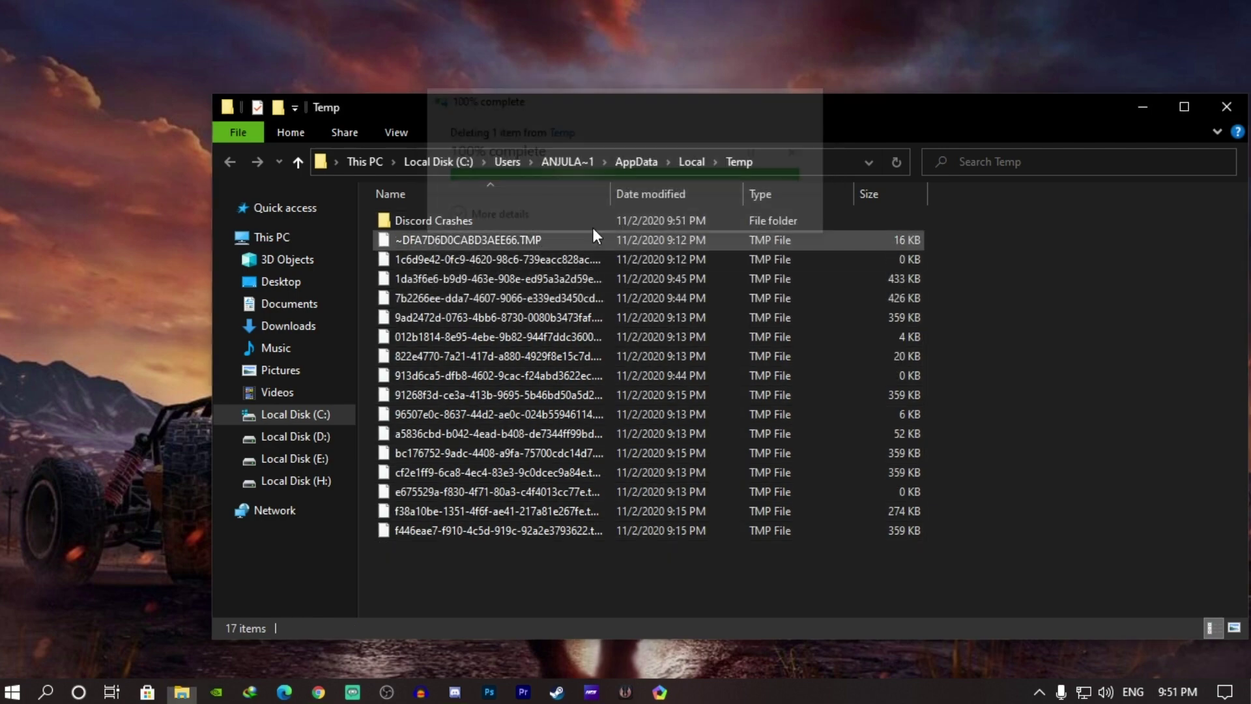
left_click(1226, 108)
Open the Windows Prefetch folder by running "prefetch" and grant access to it
right_click(13, 691)
left_click(47, 615)
type("prefetch")
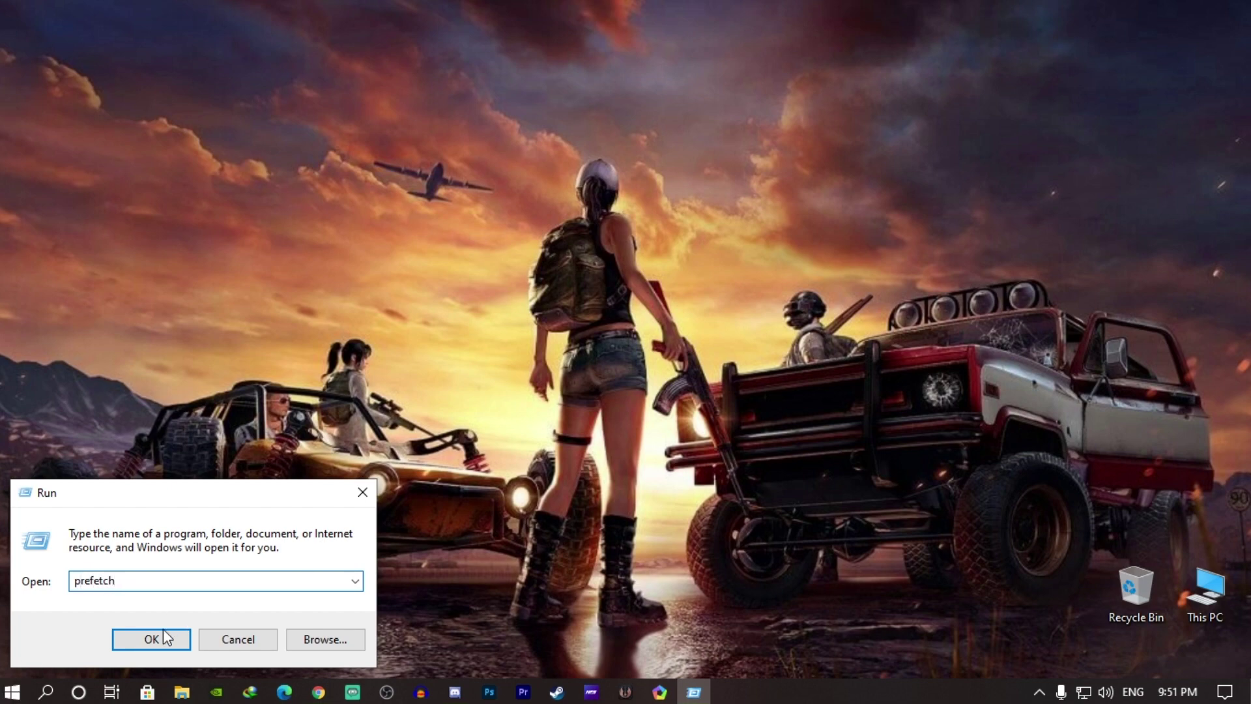
left_click(159, 632)
left_click(662, 378)
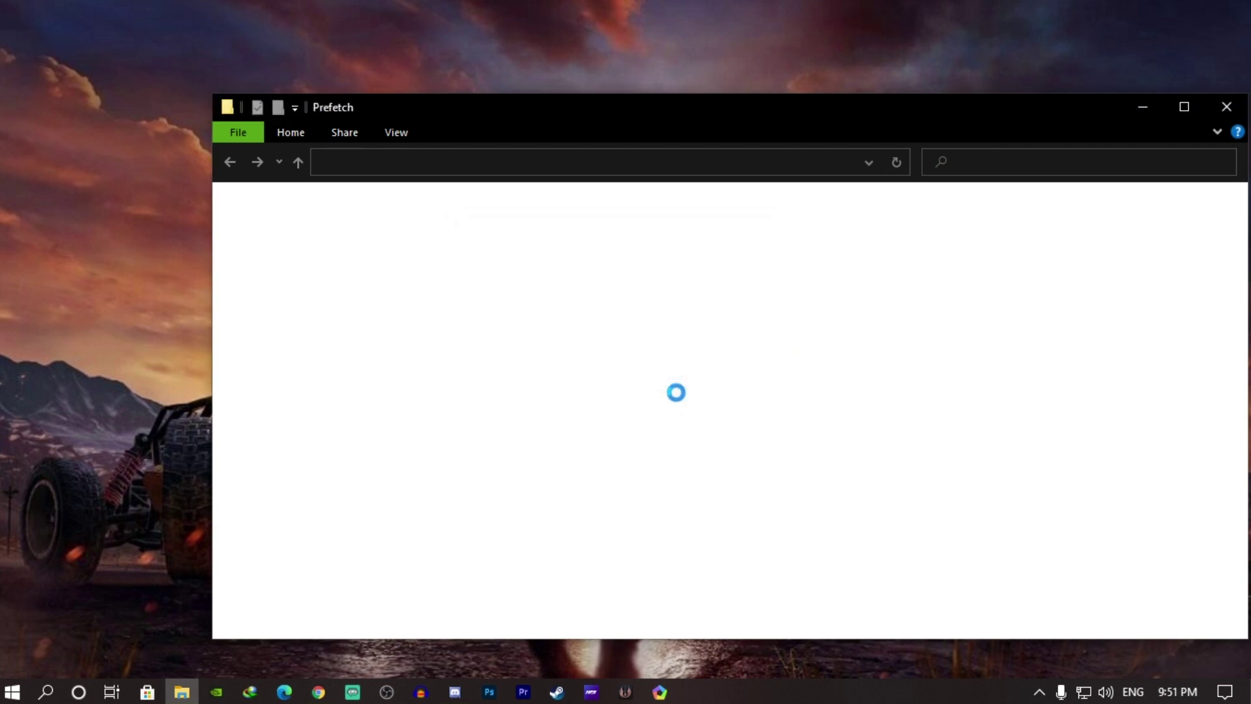
Permanently delete all items in the Prefetch folder, skipping all files in use
key("ctrl+a")
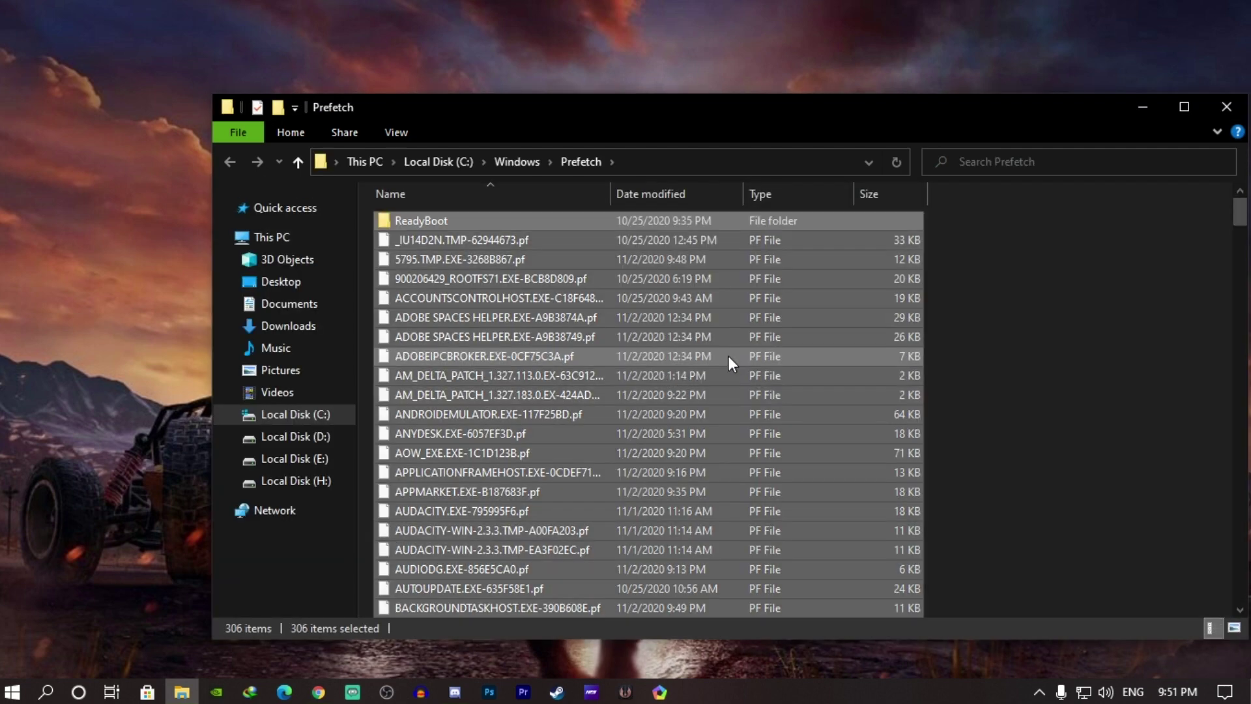
key("shift+Delete")
left_click(698, 363)
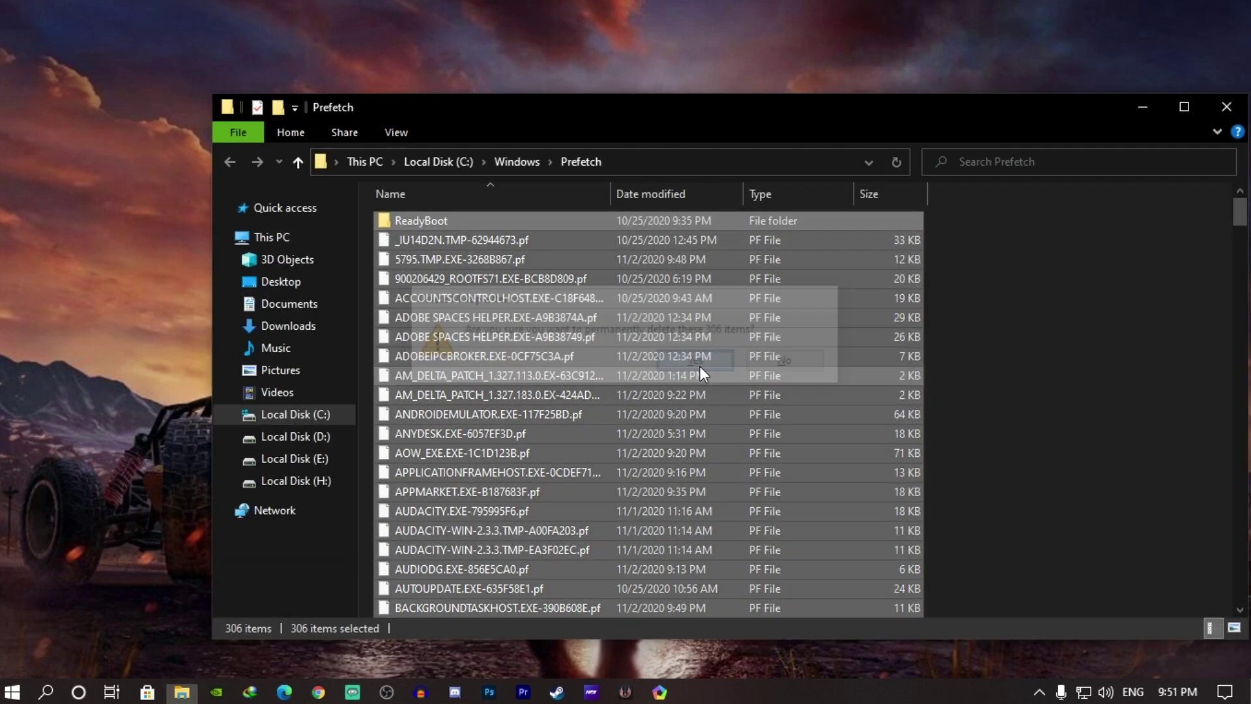
left_click(450, 257)
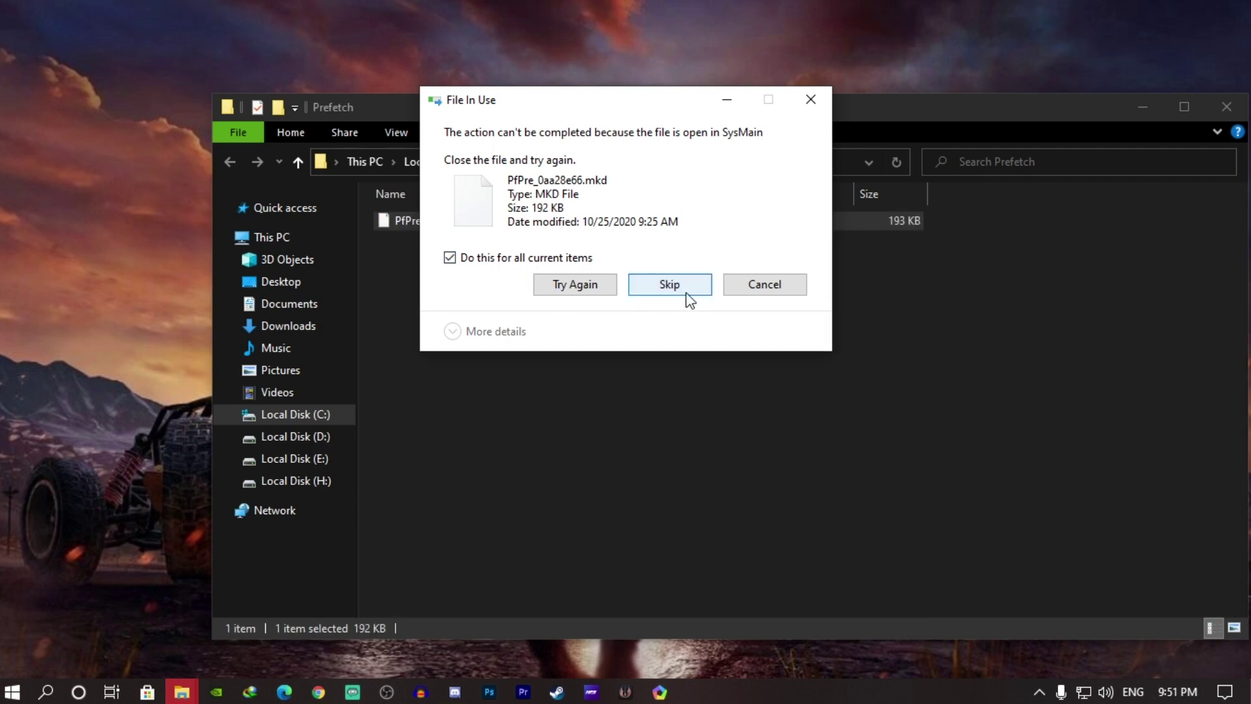
left_click(686, 291)
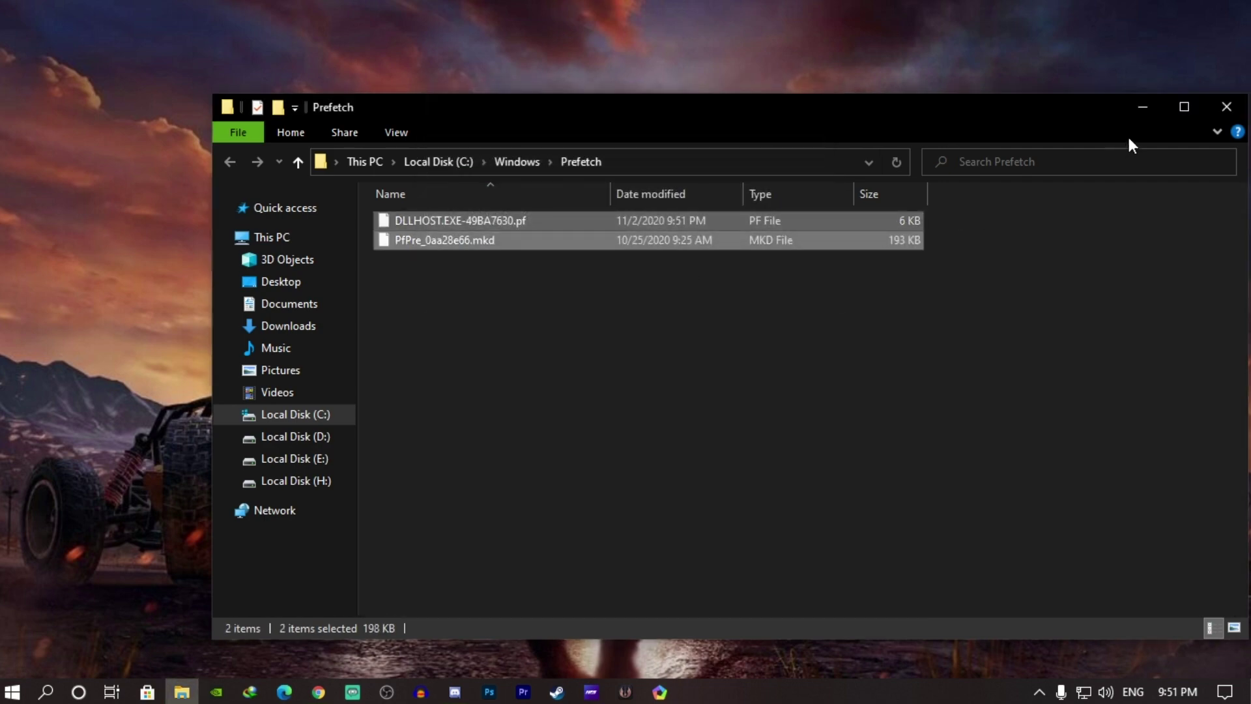
Close the Prefetch folder and open the Registry Editor with permission to make changes
left_click(1226, 107)
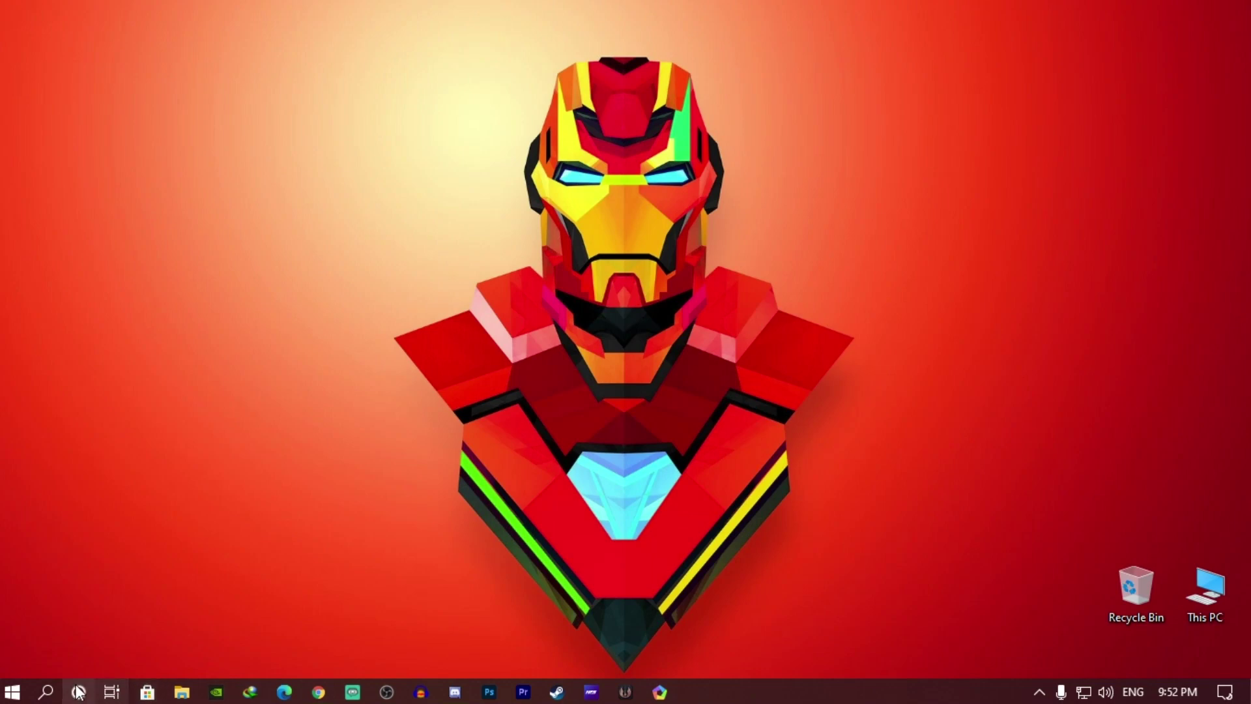
left_click(13, 692)
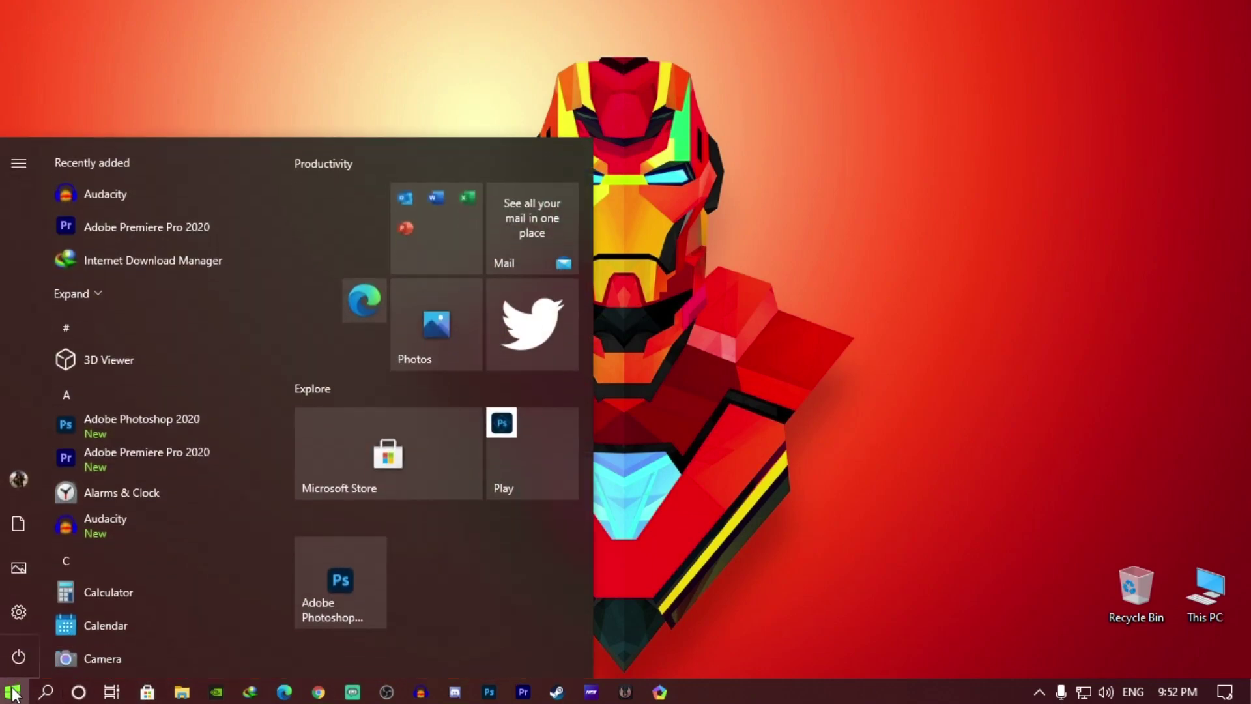
type("re")
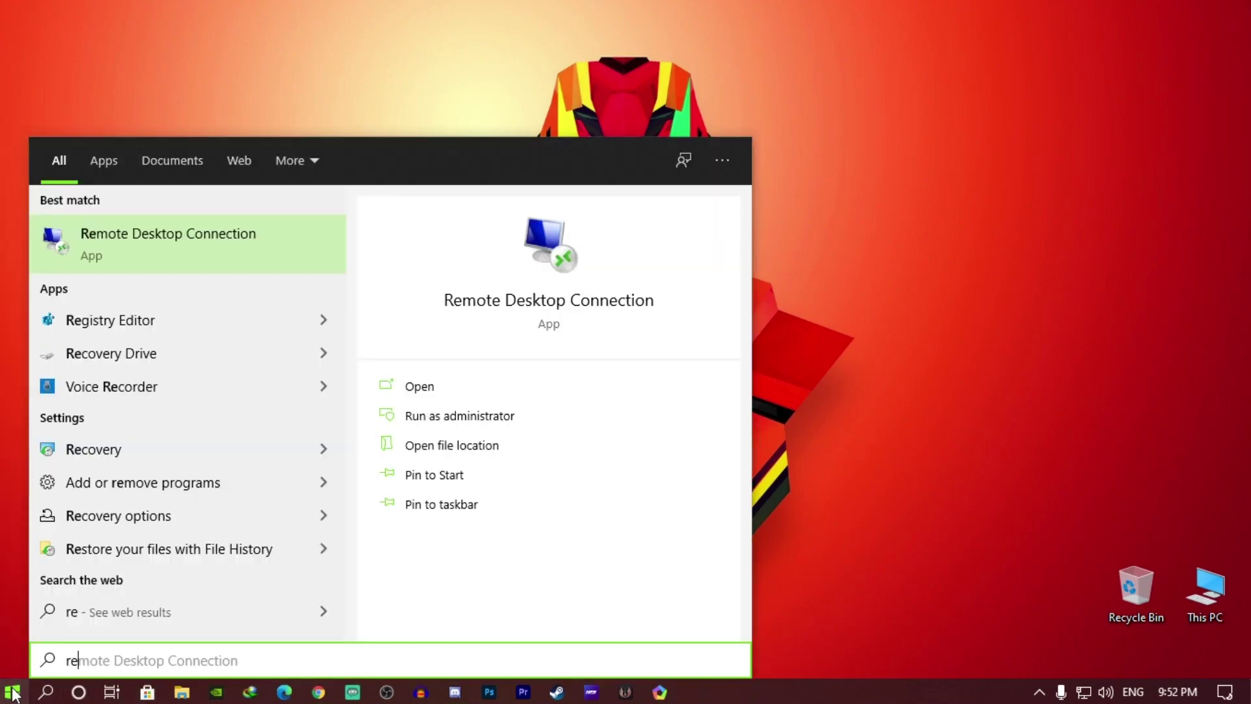
left_click(143, 326)
key("Left")
key("Return")
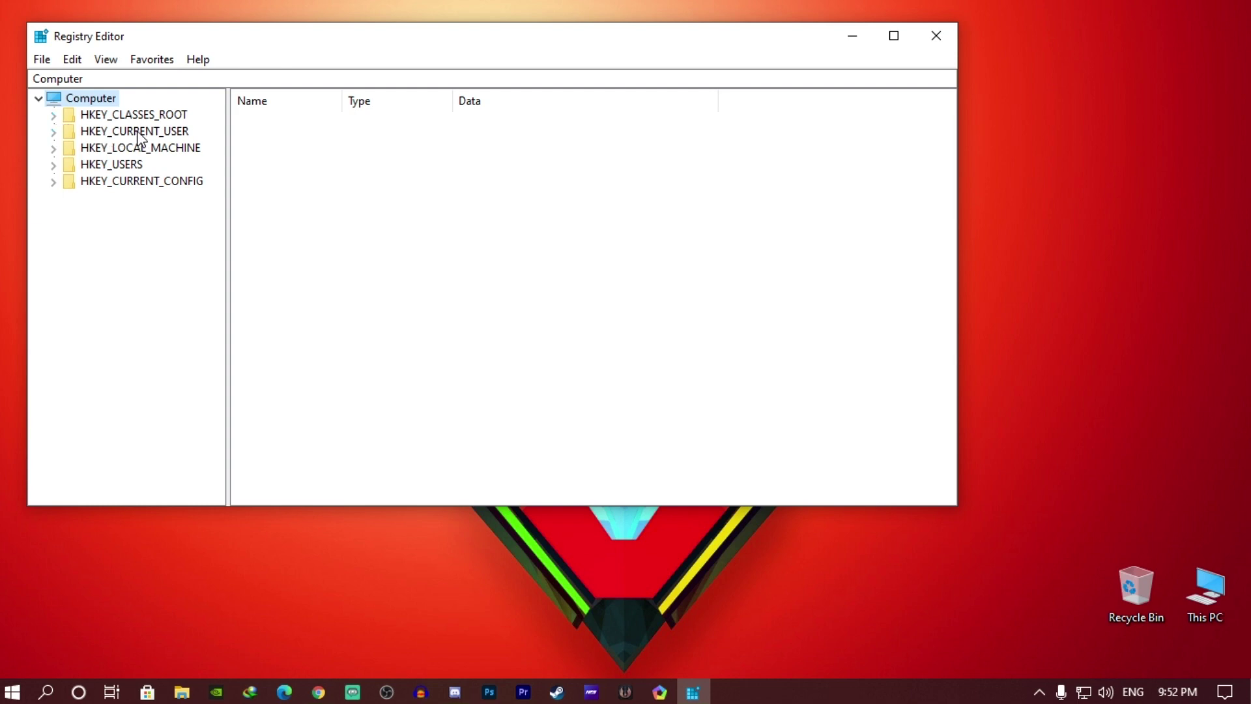
Permanently delete the Tencent key under HKEY_CURRENT_USER\SOFTWARE and collapse the HKEY_CURRENT_USER branch
left_click(55, 133)
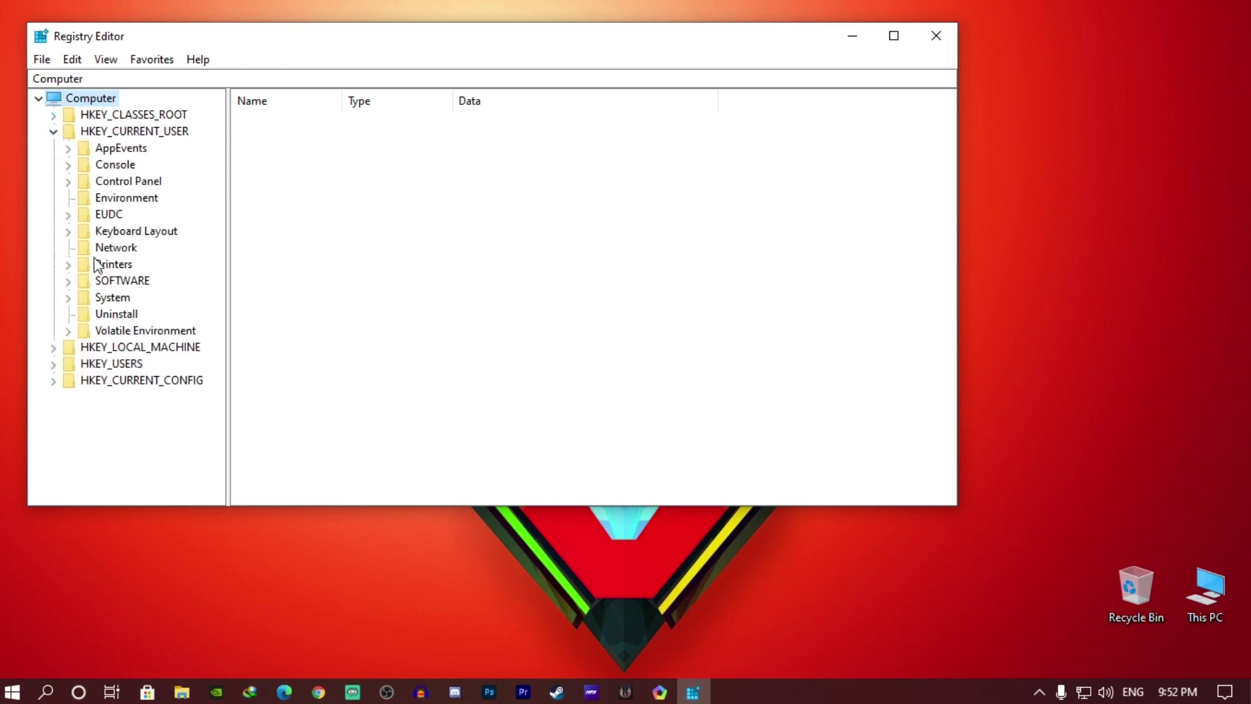
left_click(69, 281)
scroll(175, 338, "down", 2)
scroll(171, 351, "up", 1)
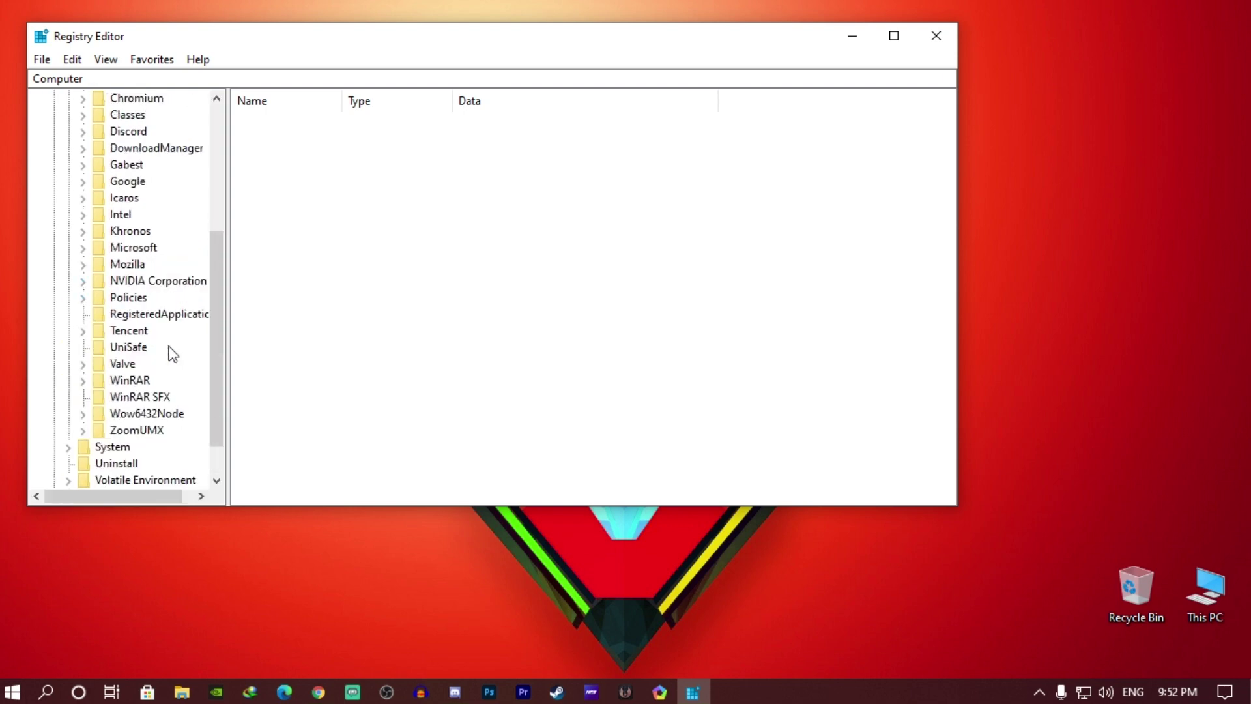
left_click(128, 332)
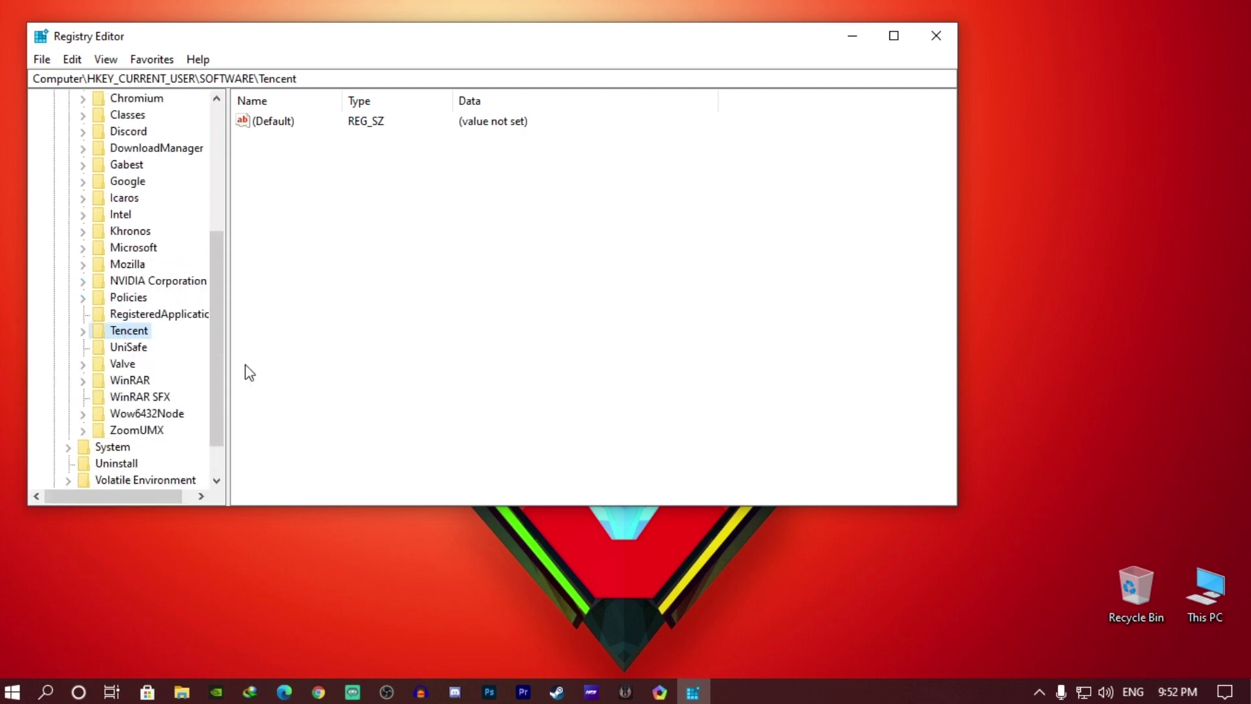
key("Delete")
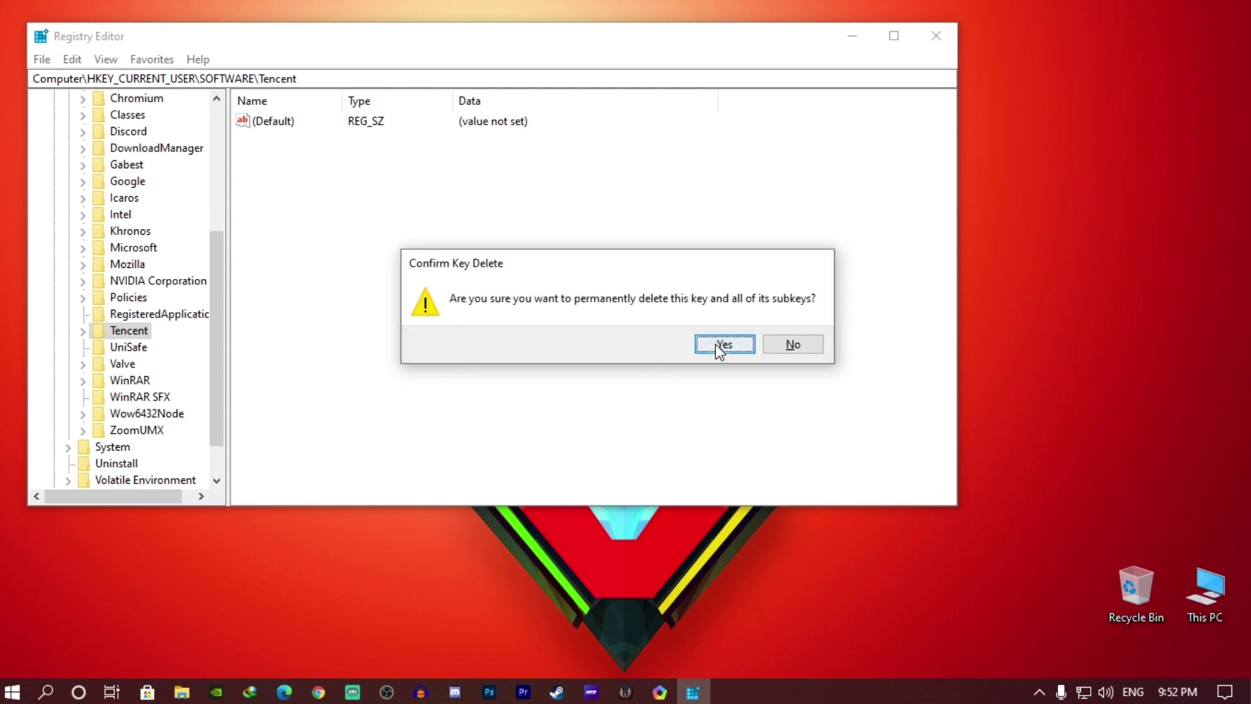
left_click(723, 344)
scroll(111, 263, "up", 3)
left_click(69, 198)
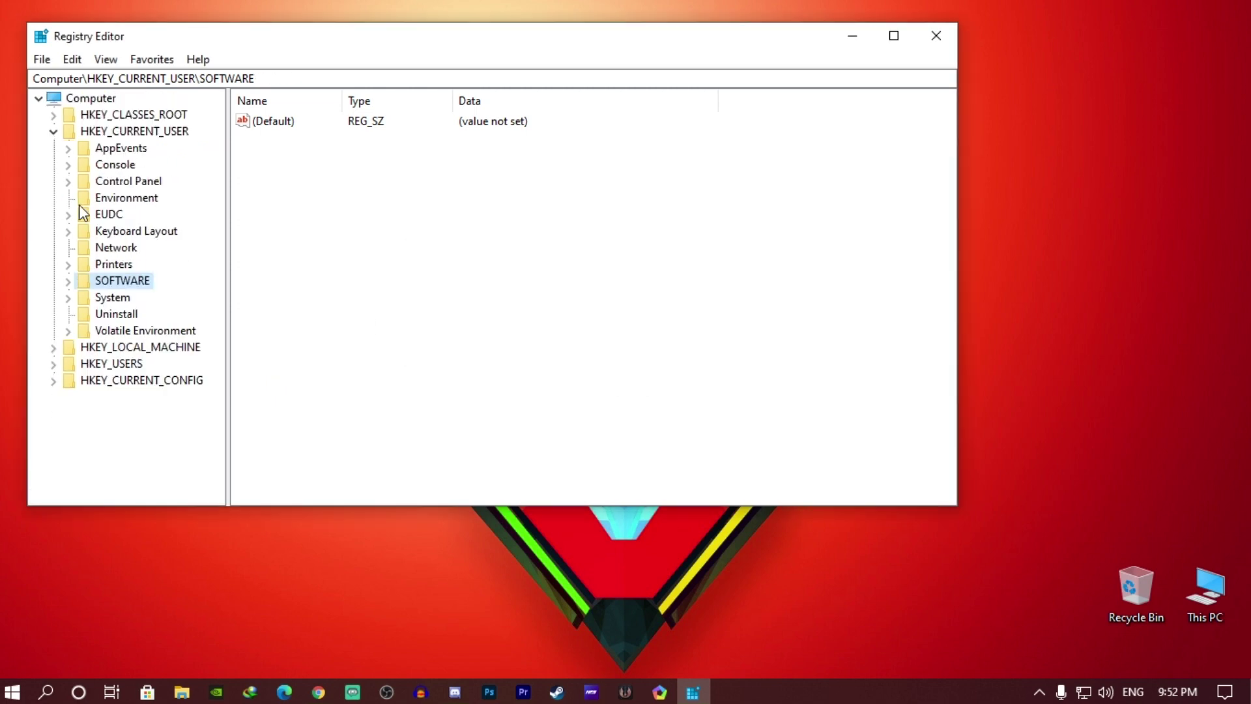
left_click(54, 133)
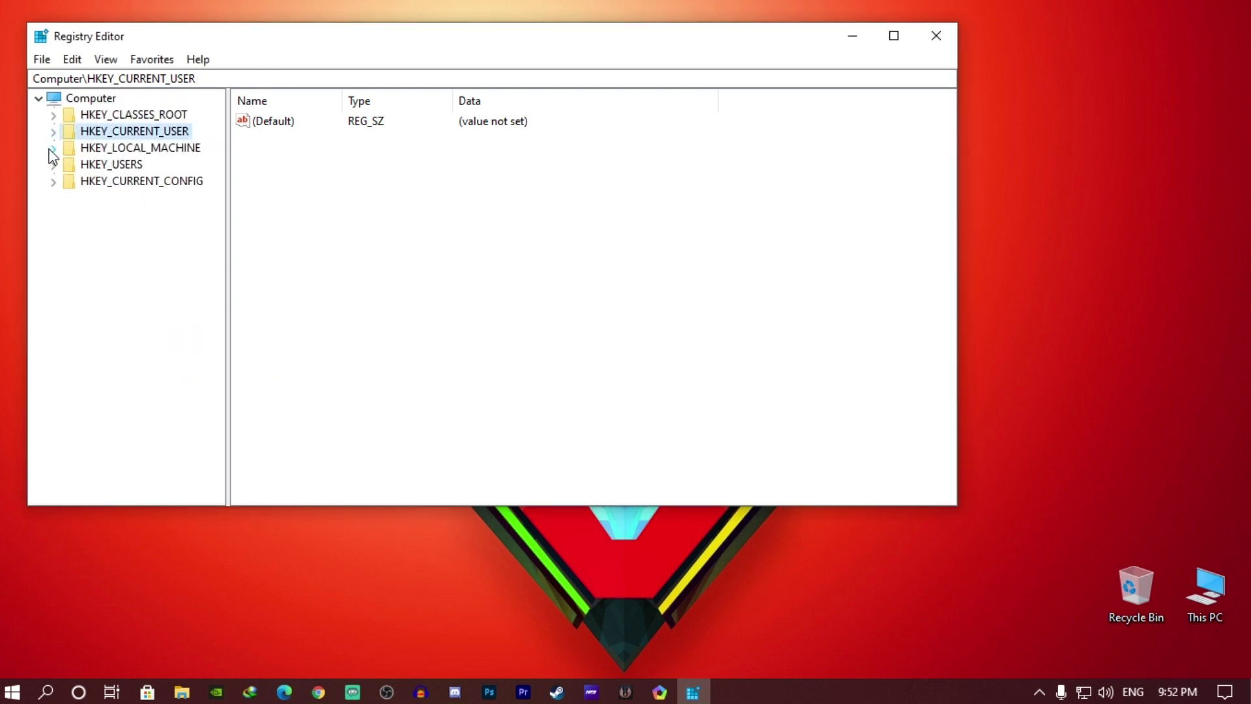
Permanently delete the Tencent key under HKEY_LOCAL_MACHINE\SOFTWARE\WOW6432Node, collapse the branch and close the Registry Editor
left_click(53, 149)
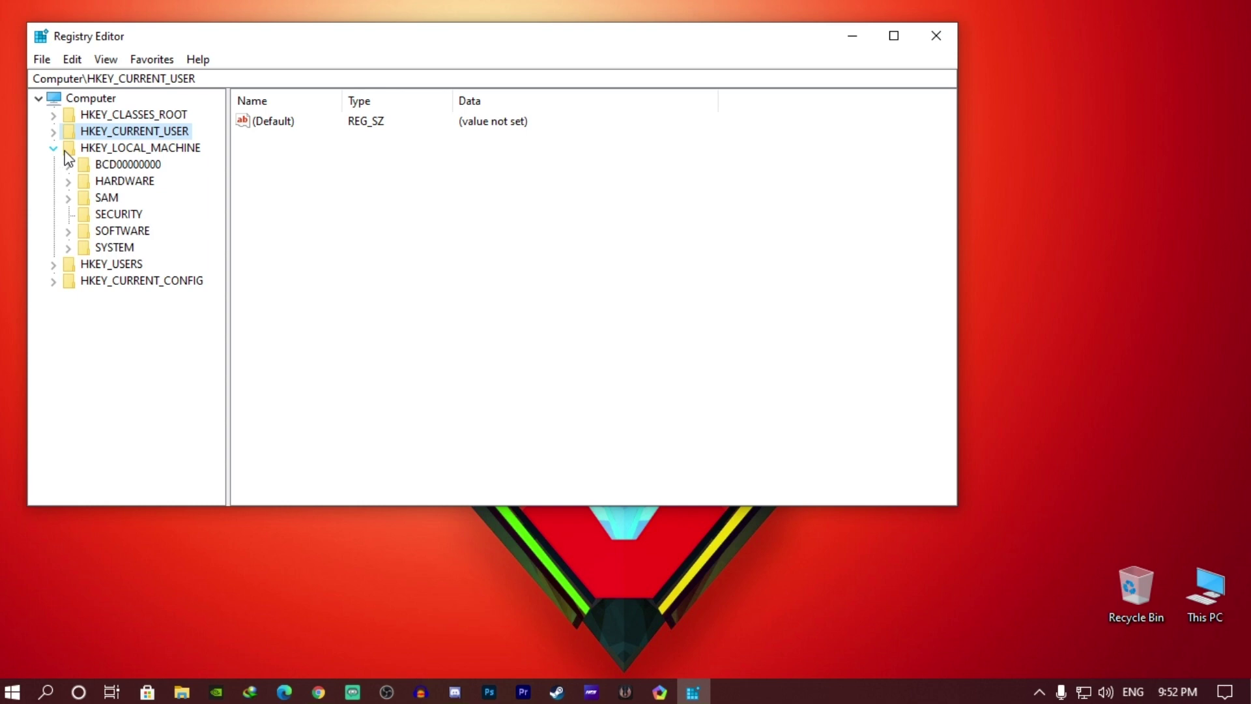
left_click(69, 232)
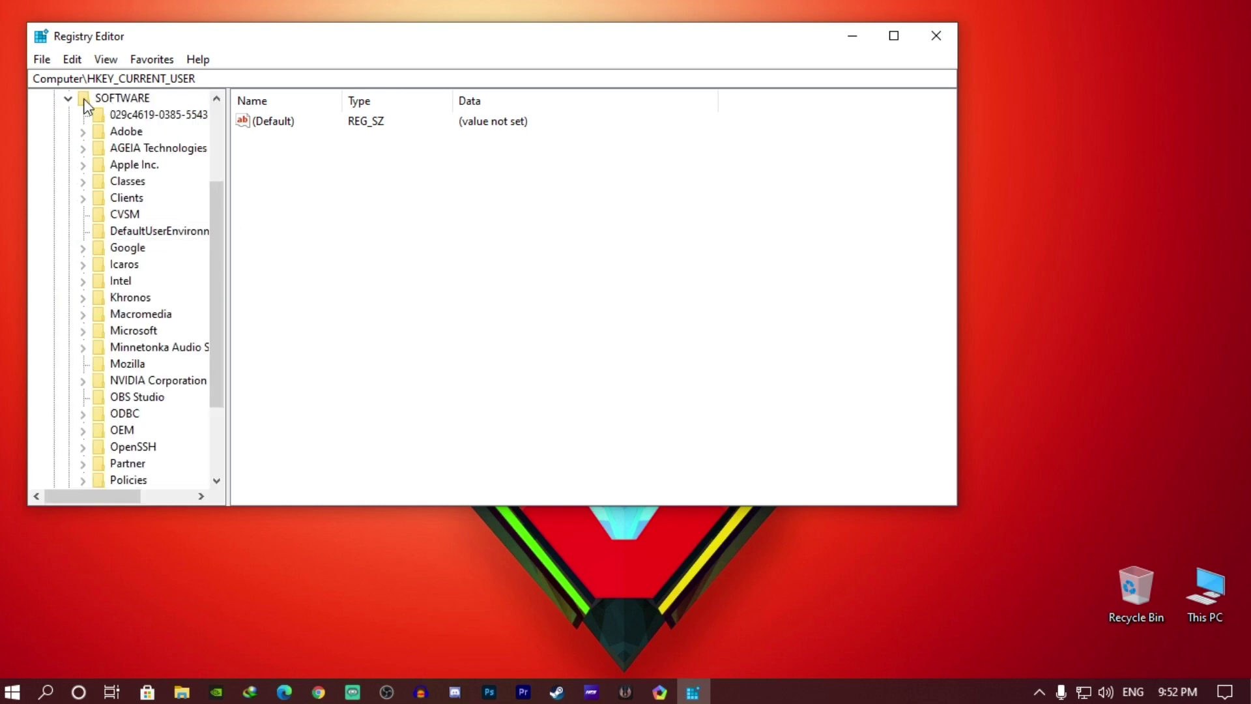
scroll(128, 303, "down", 2)
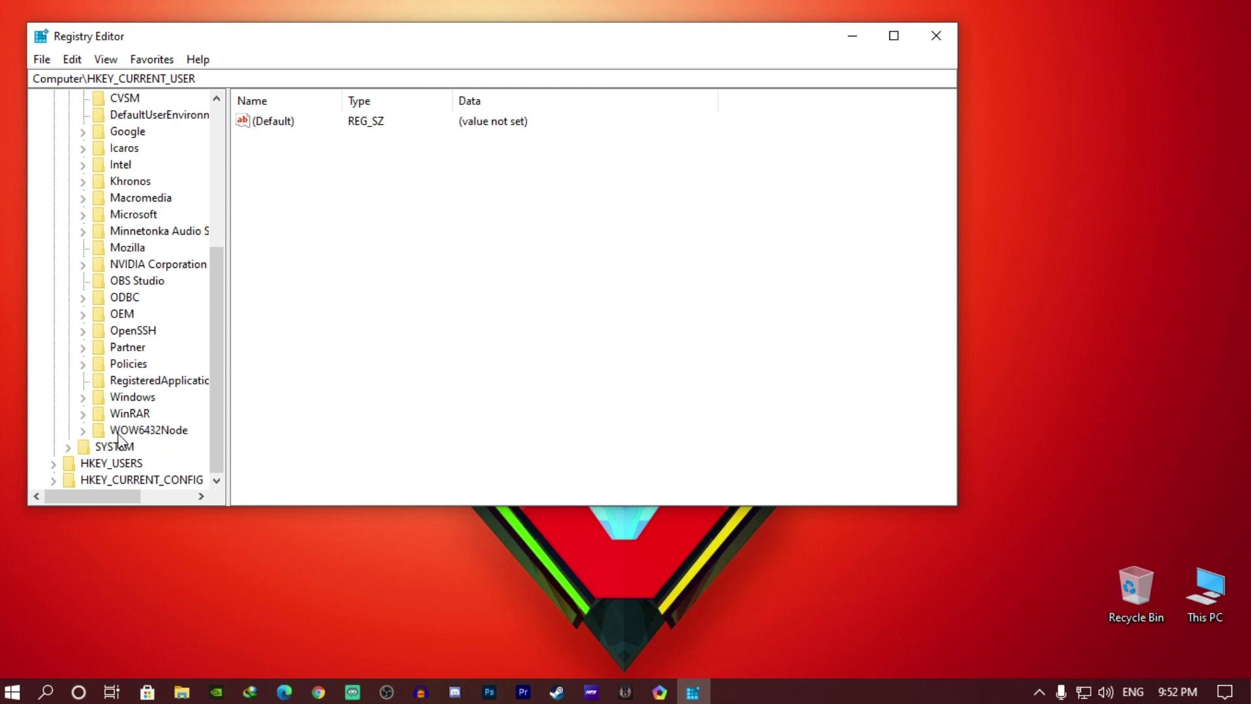
left_click(83, 431)
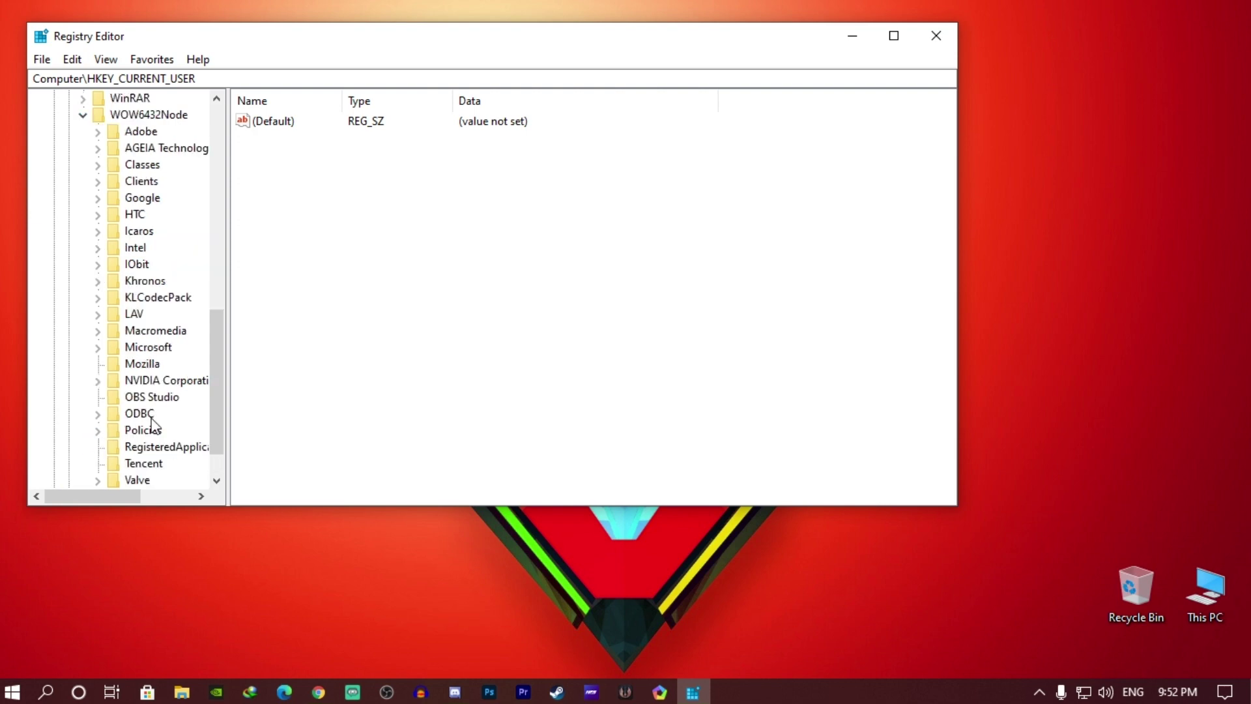
scroll(132, 378, "down", 1)
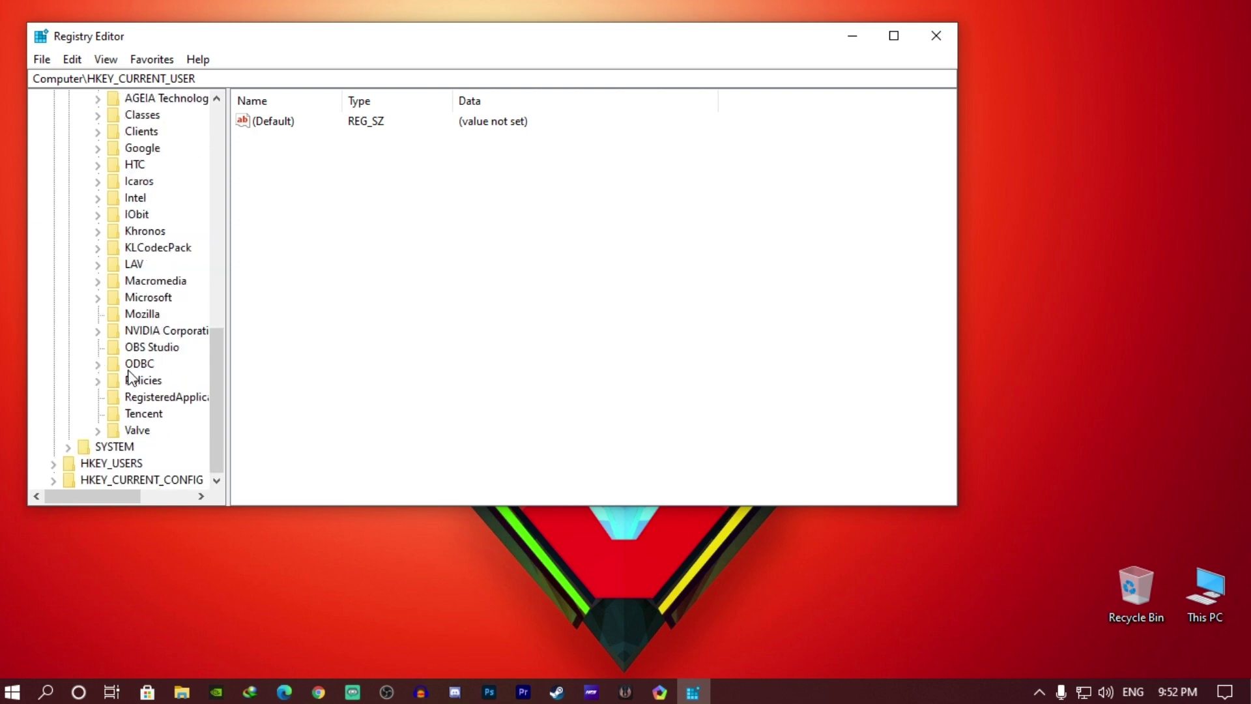
left_click(144, 415)
key("Delete")
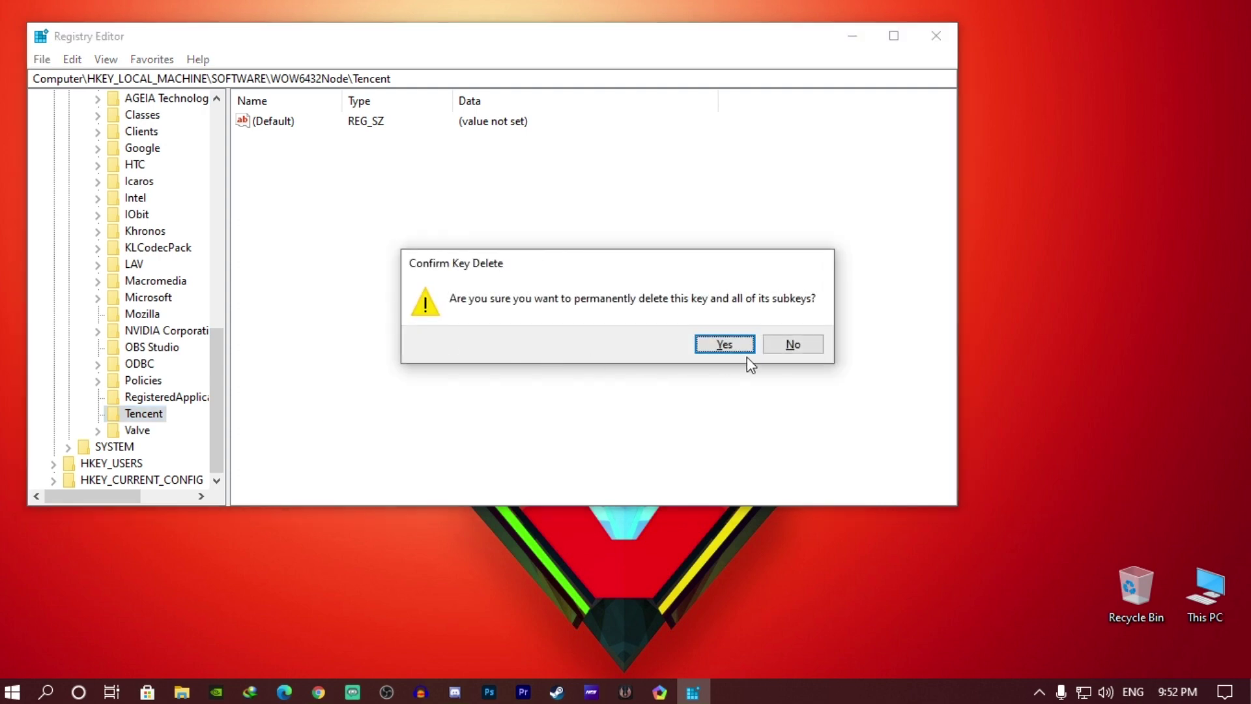
left_click(724, 346)
scroll(182, 318, "up", 15)
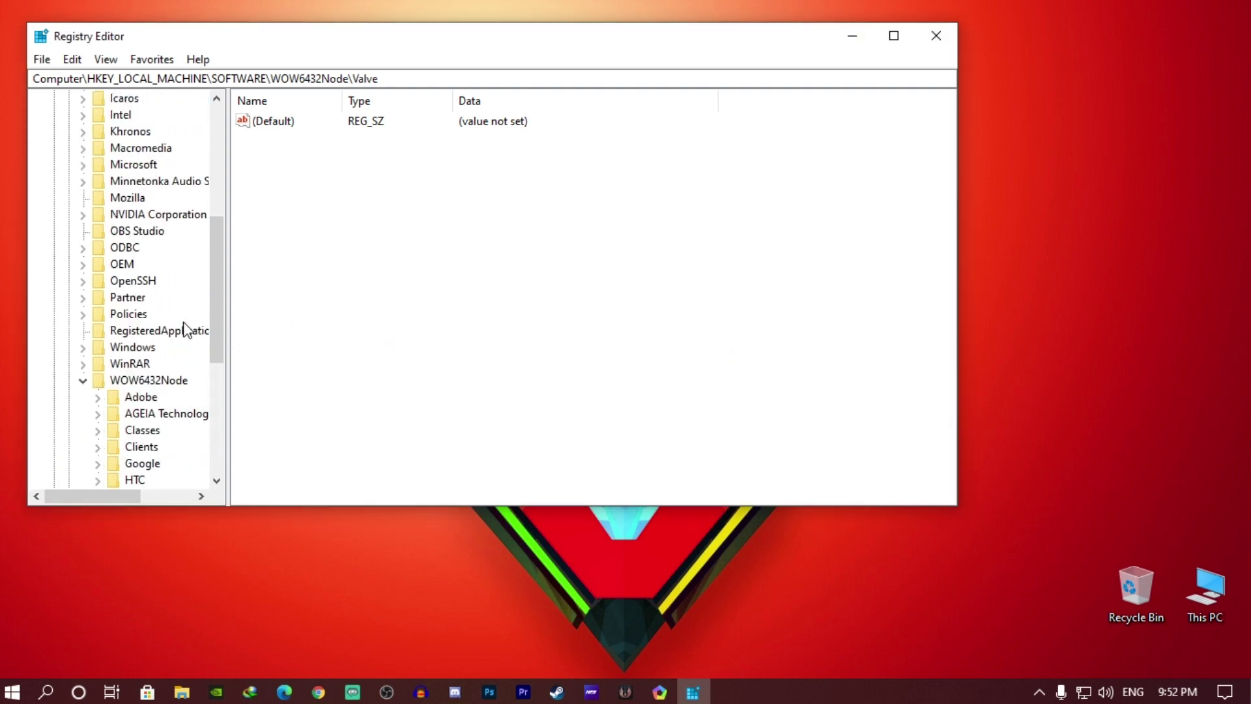
left_click(53, 149)
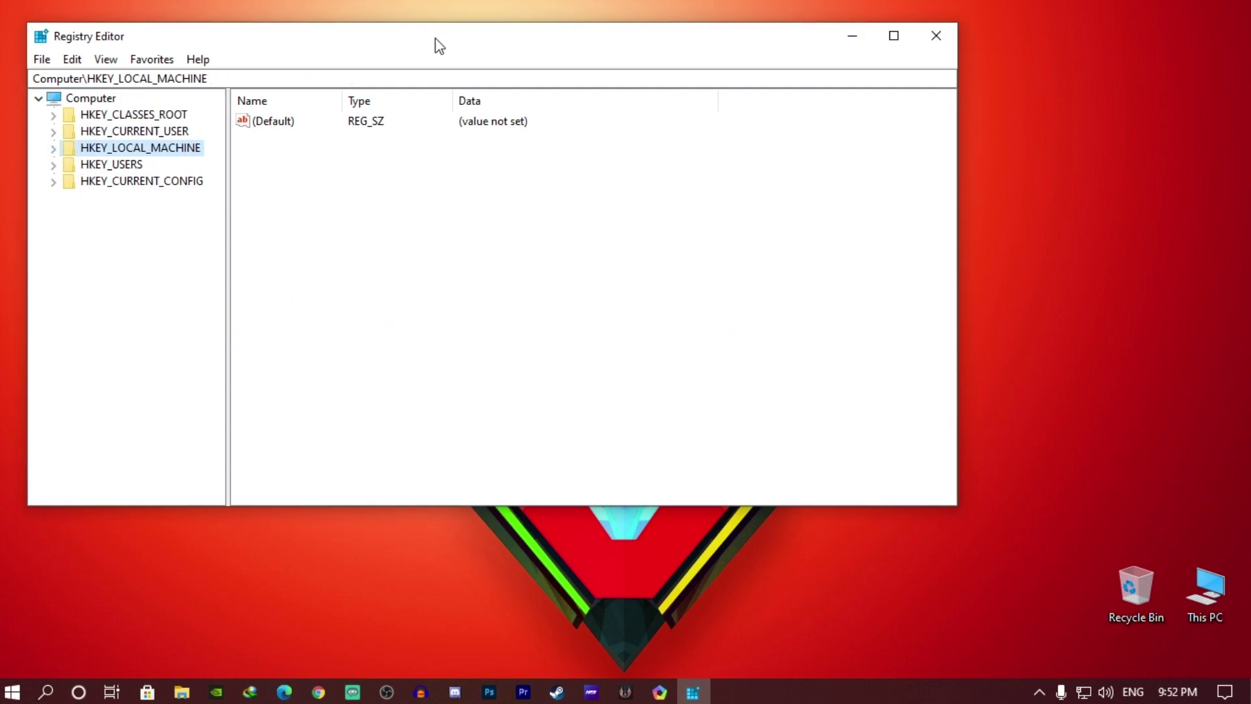
left_click(936, 36)
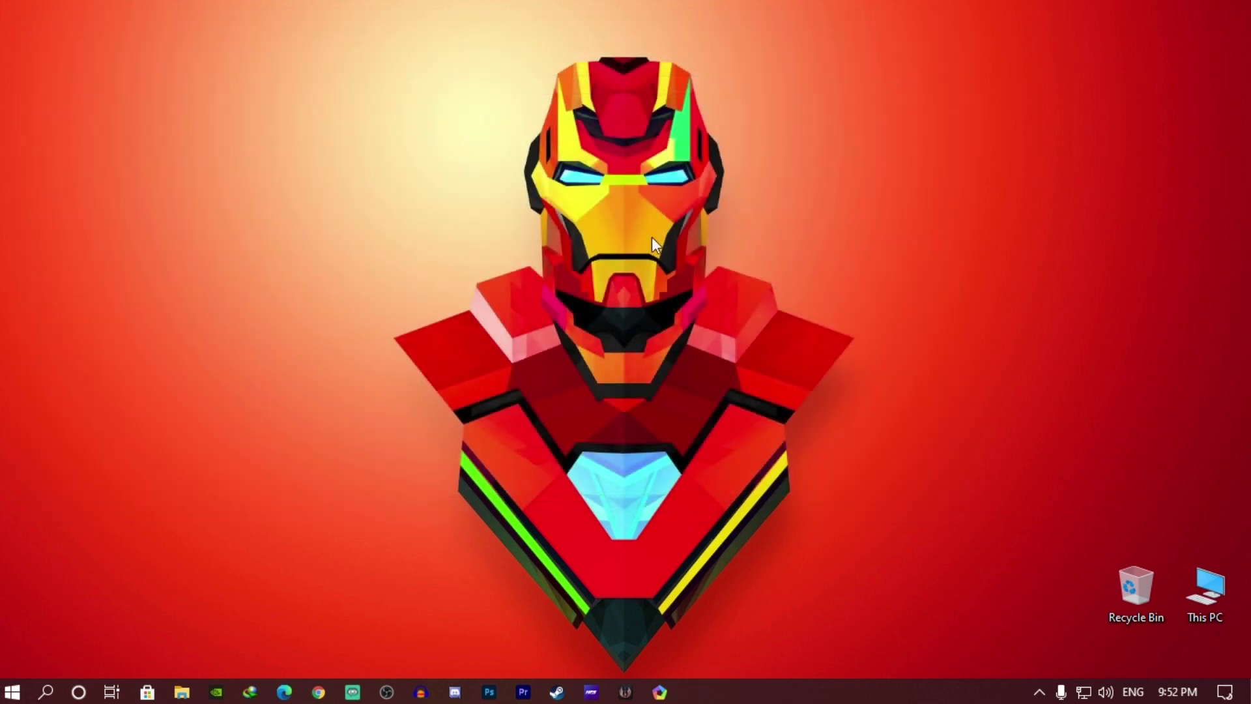
key("alt+z")
key("alt+z")
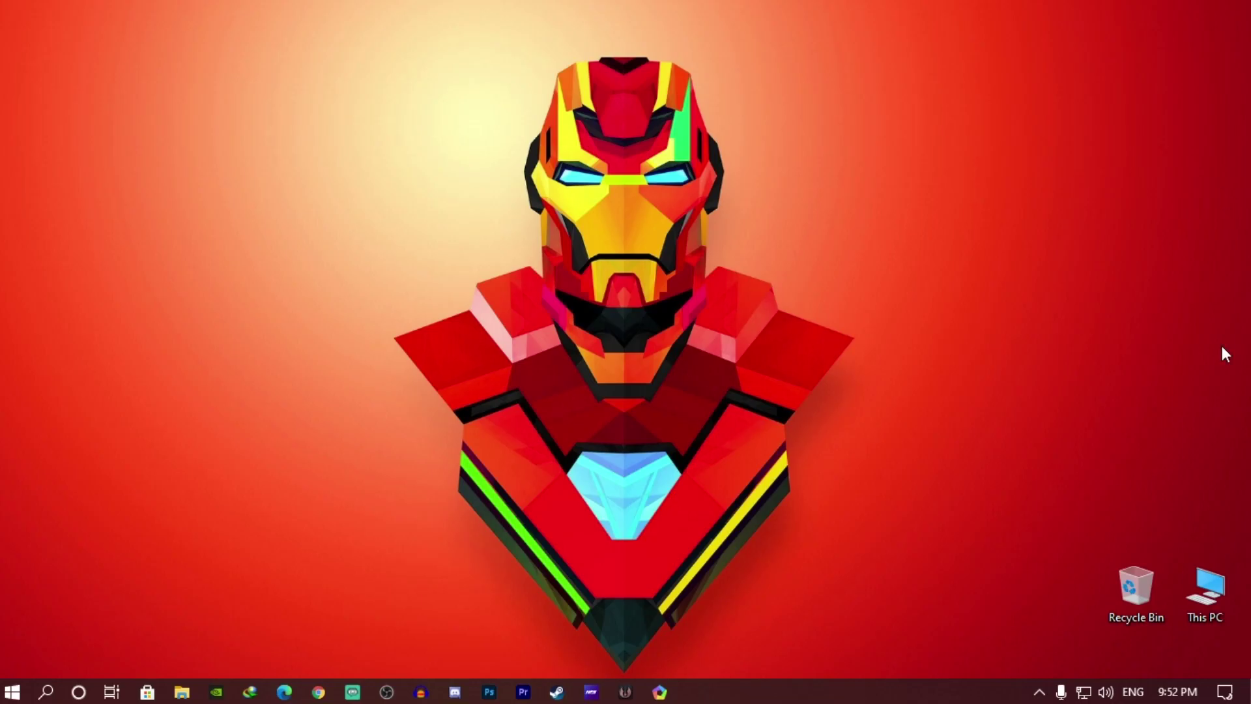
Start Disk Cleanup from the properties of Local Disk (C:)
double_click(1206, 609)
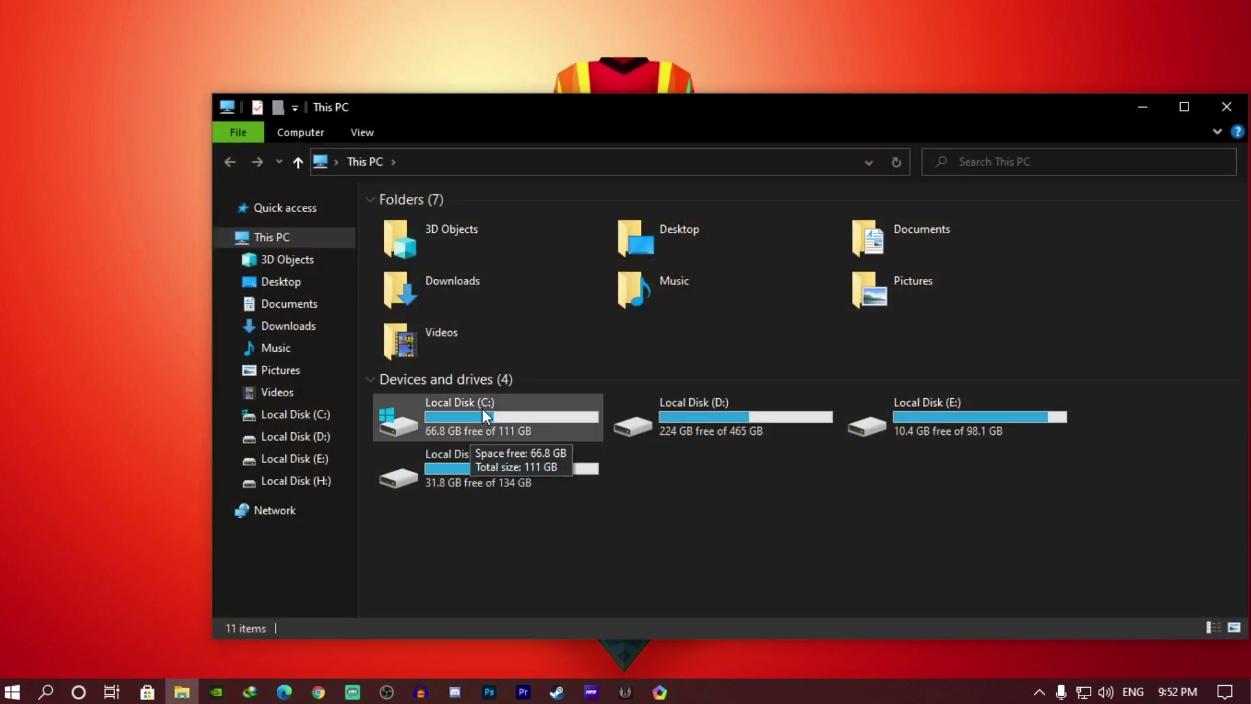
right_click(482, 408)
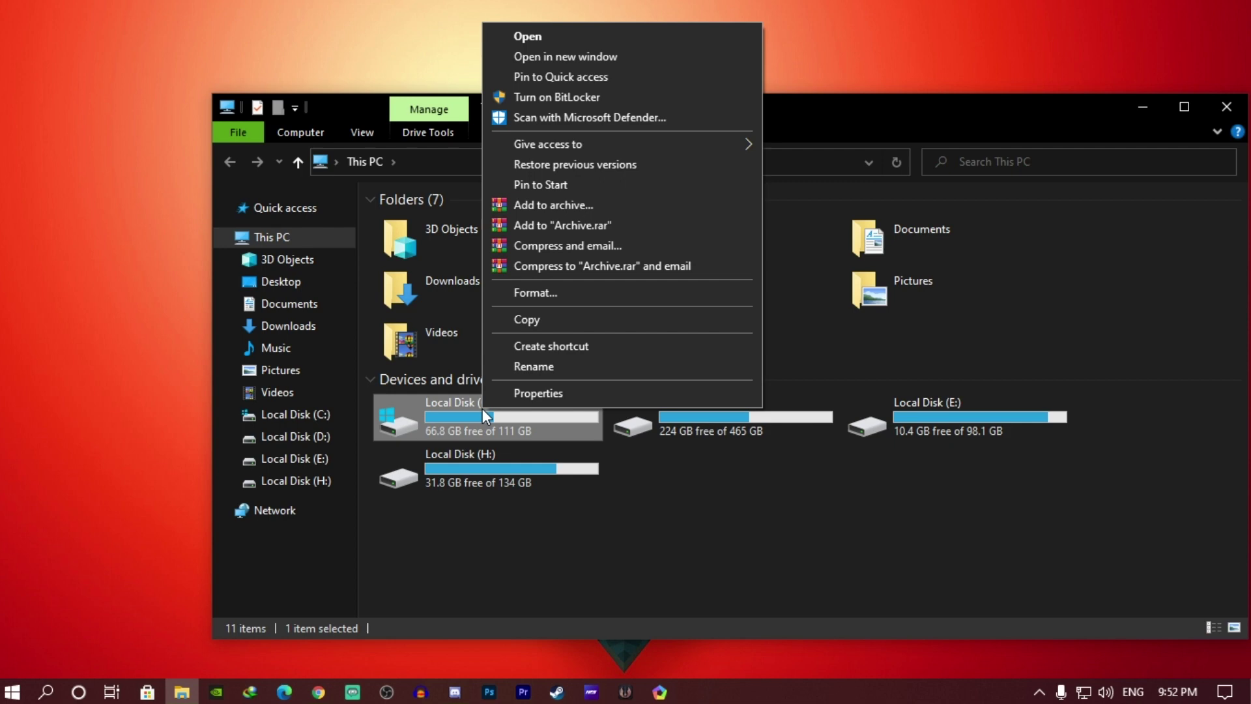
left_click(517, 394)
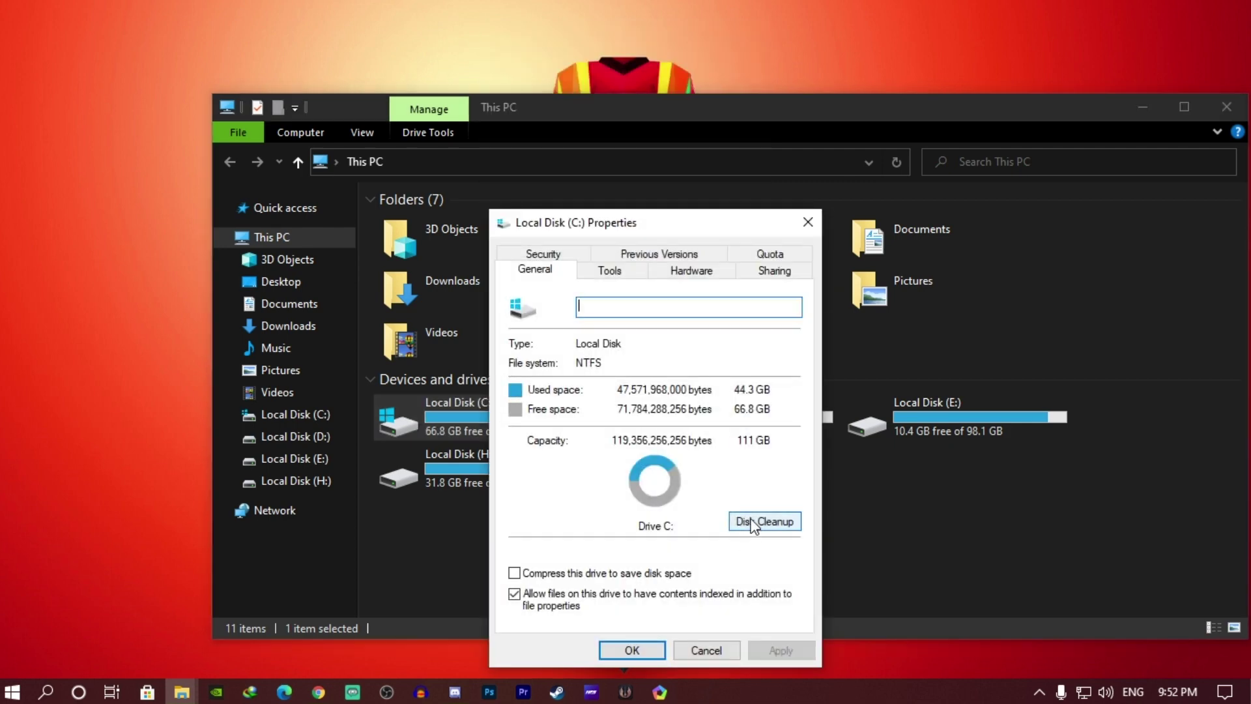
left_click(753, 523)
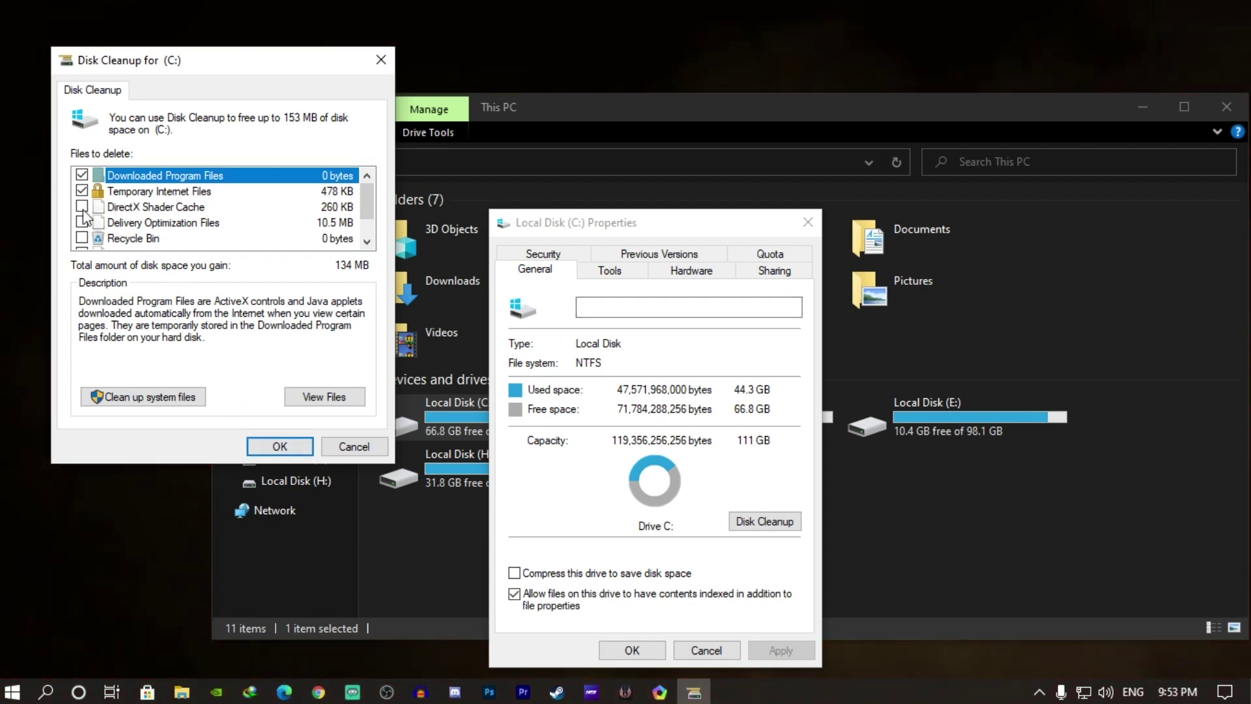
Permanently delete the files of all listed categories on drive C: with Disk Cleanup and close the drive's properties
scroll(91, 228, "down", 1)
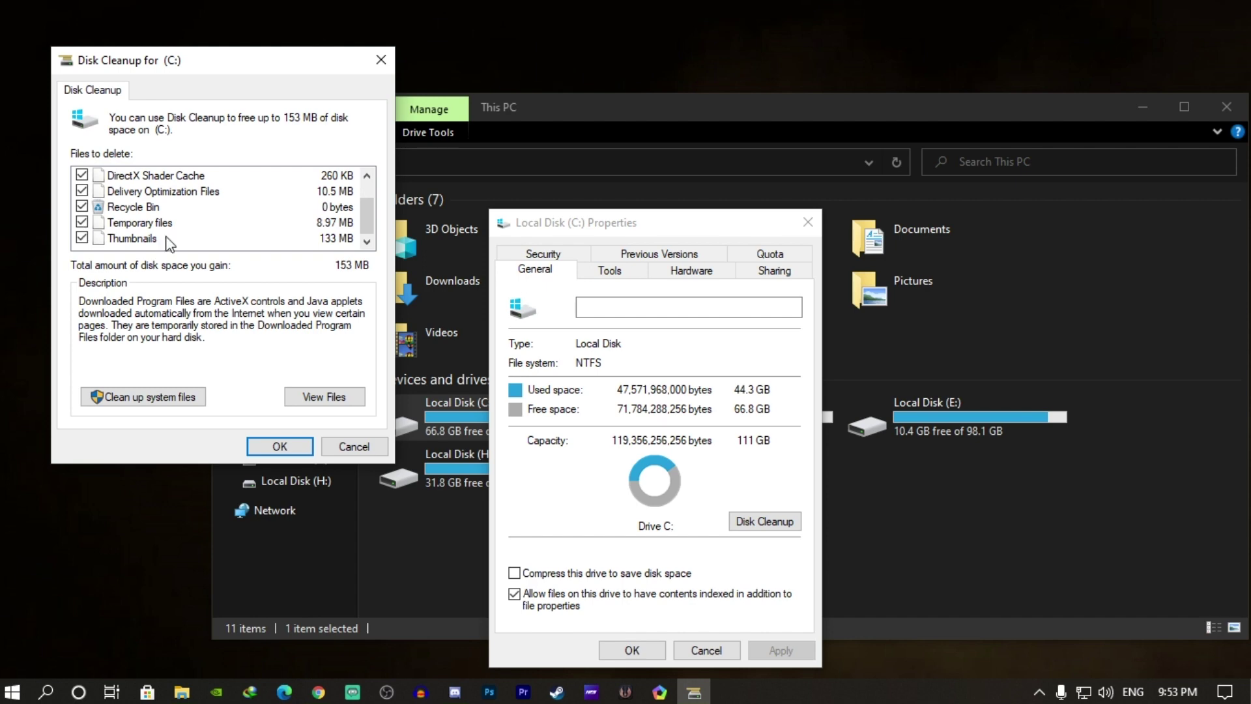
scroll(103, 227, "up", 1)
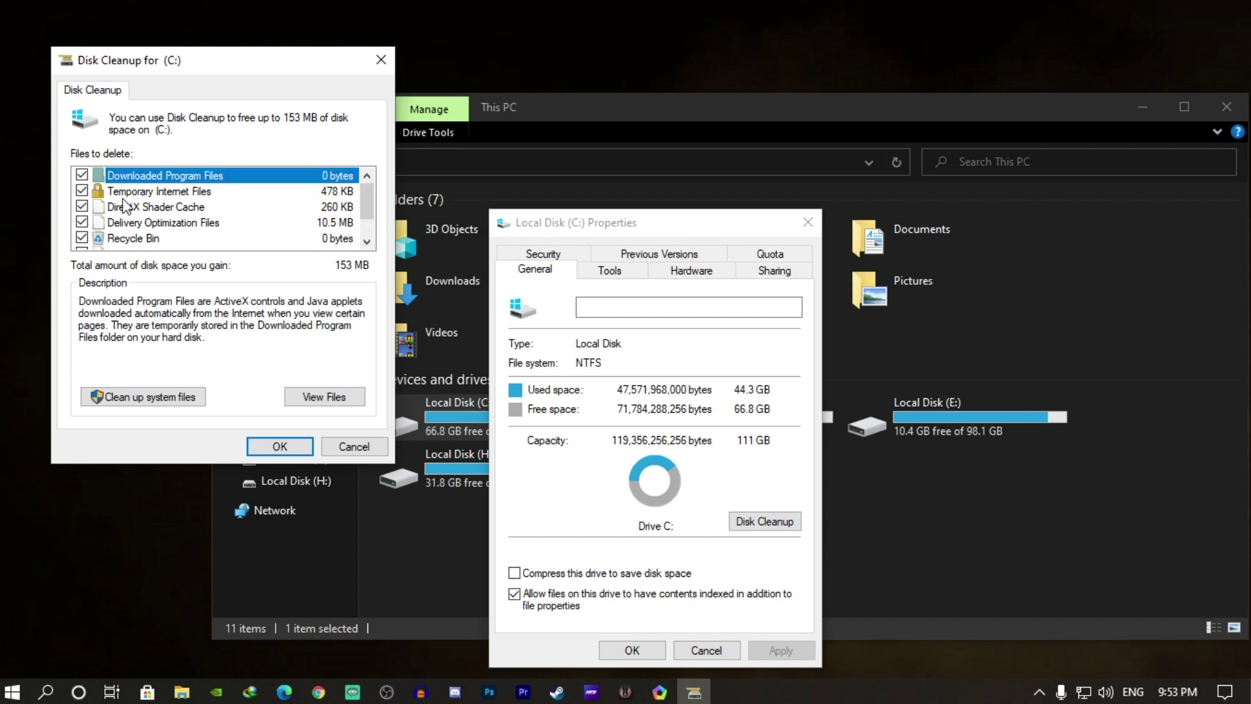
left_click(279, 447)
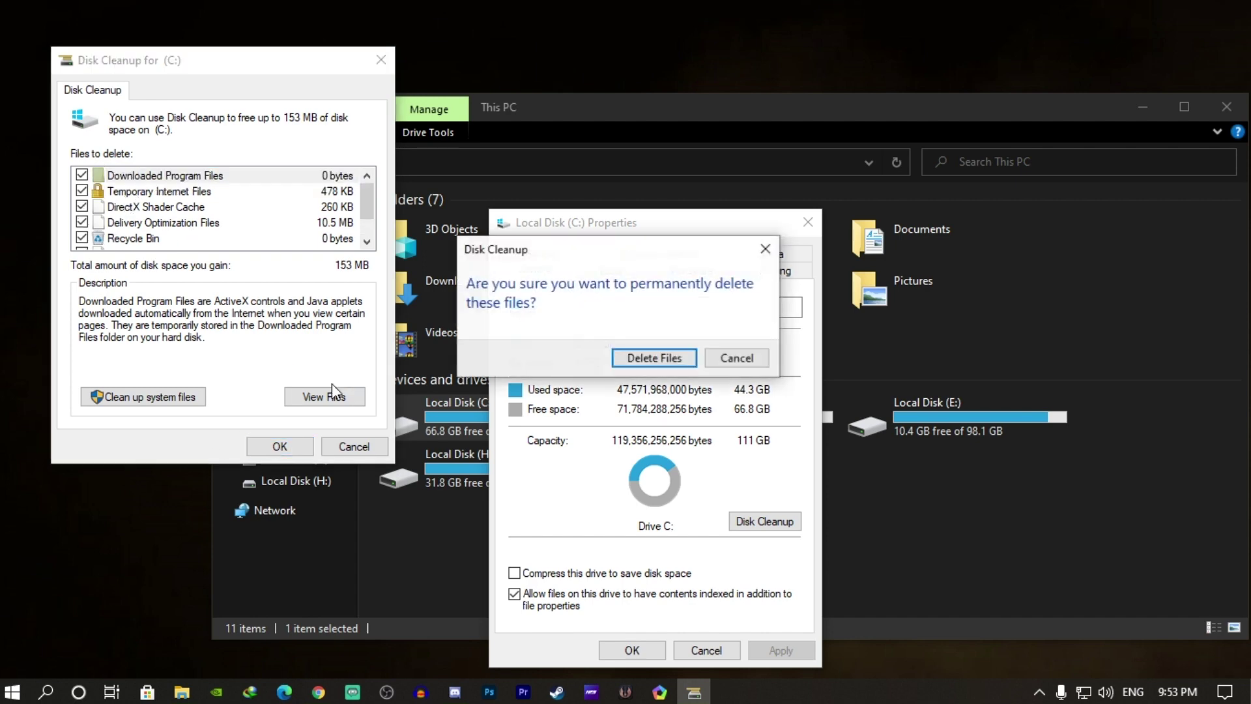
left_click(654, 359)
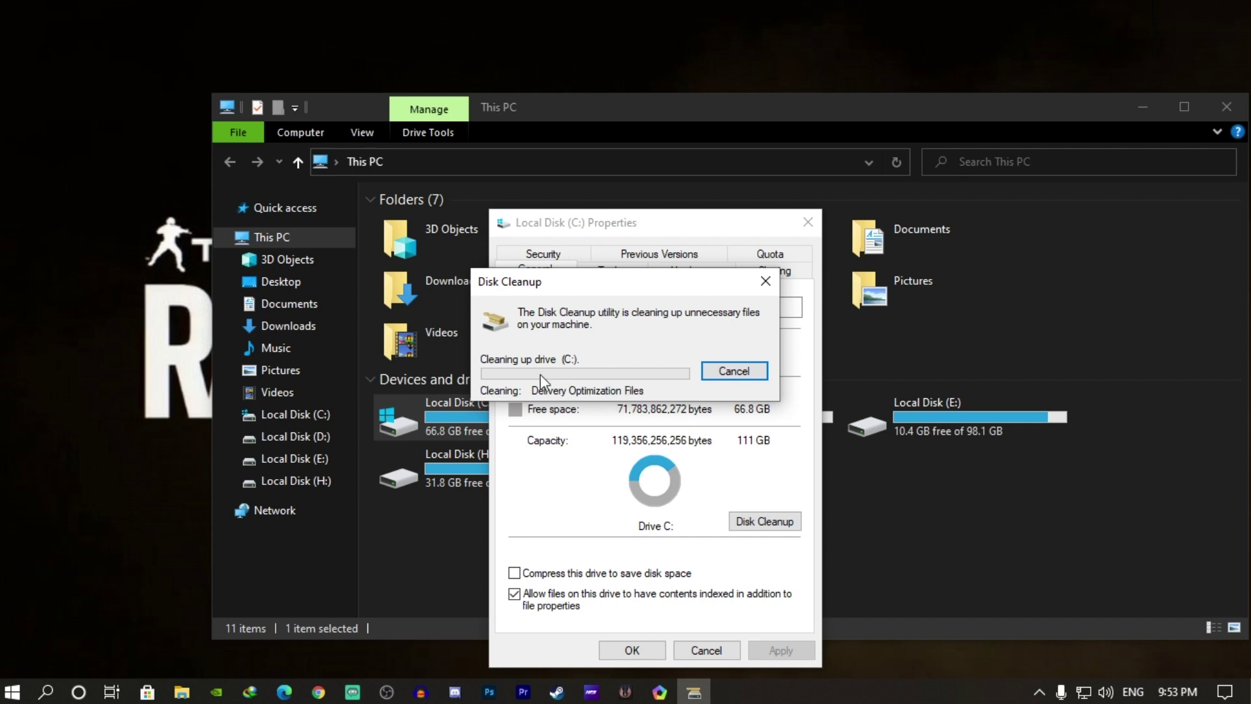
left_click_drag(644, 287, 213, 334)
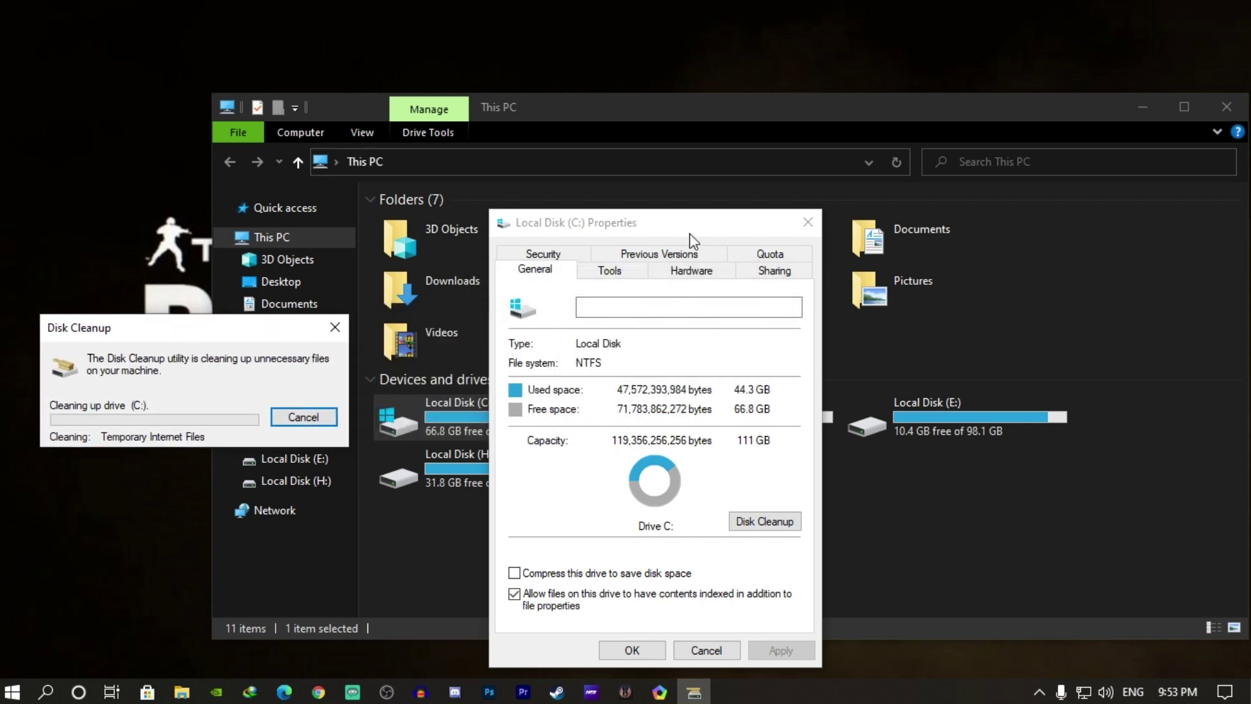
left_click_drag(675, 230, 609, 232)
left_click_drag(192, 331, 162, 134)
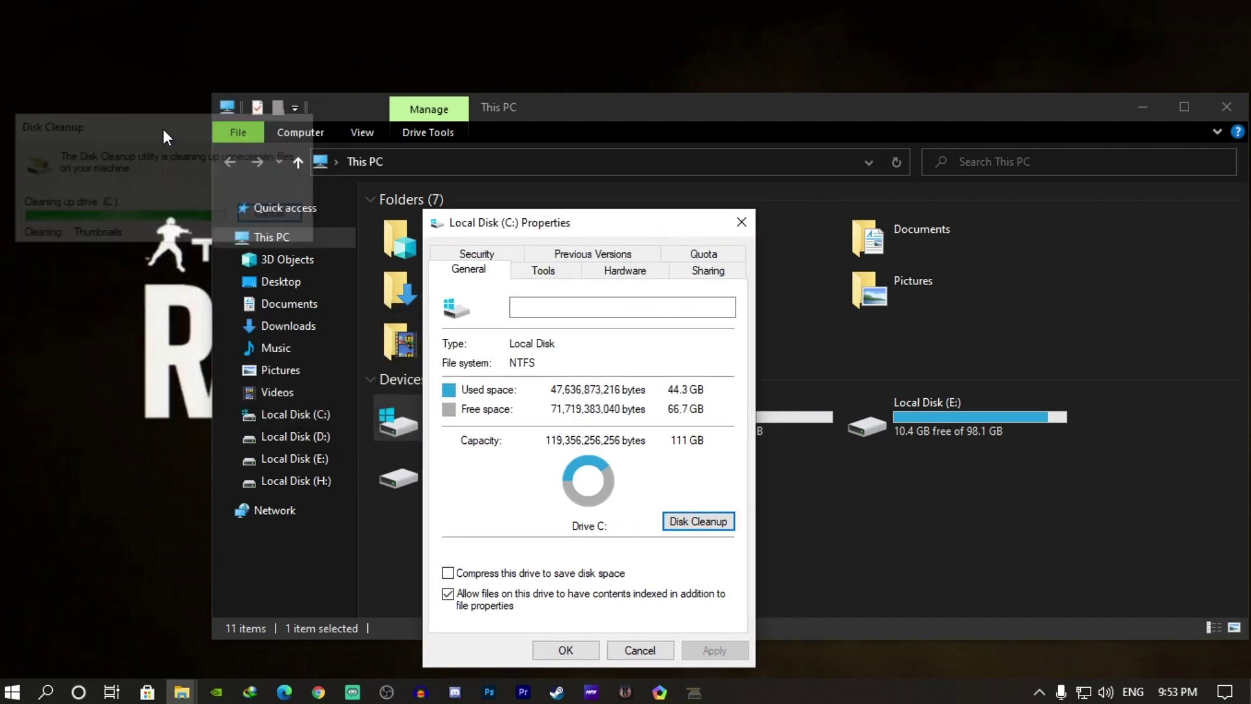
left_click(562, 650)
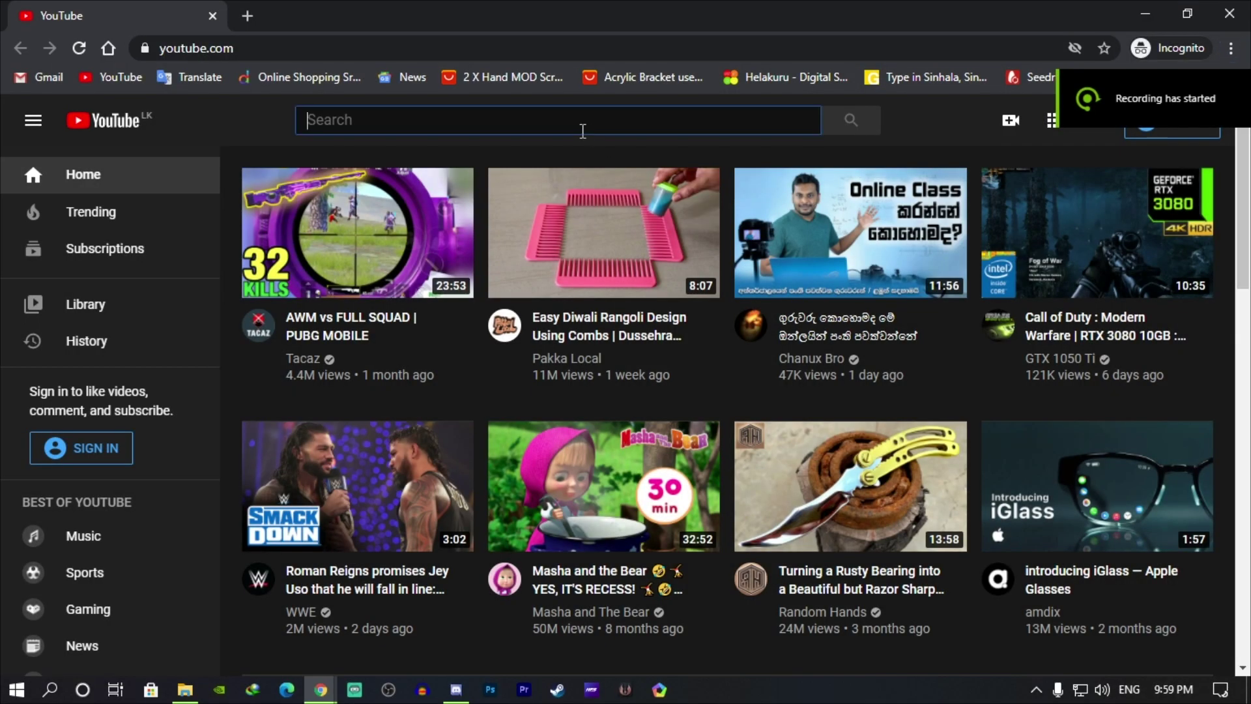
Search YouTube for "podda gaming" and open the Podda Gaming channel
left_click(583, 131)
type("podda ")
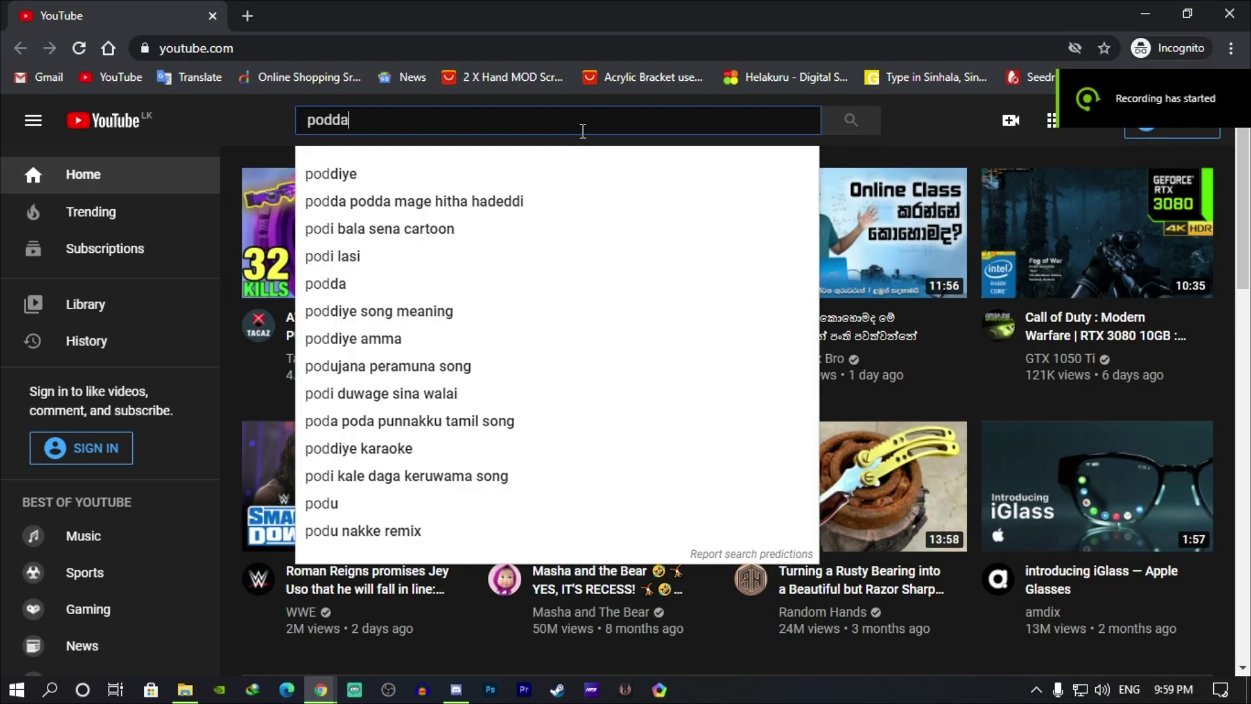
type("gaming")
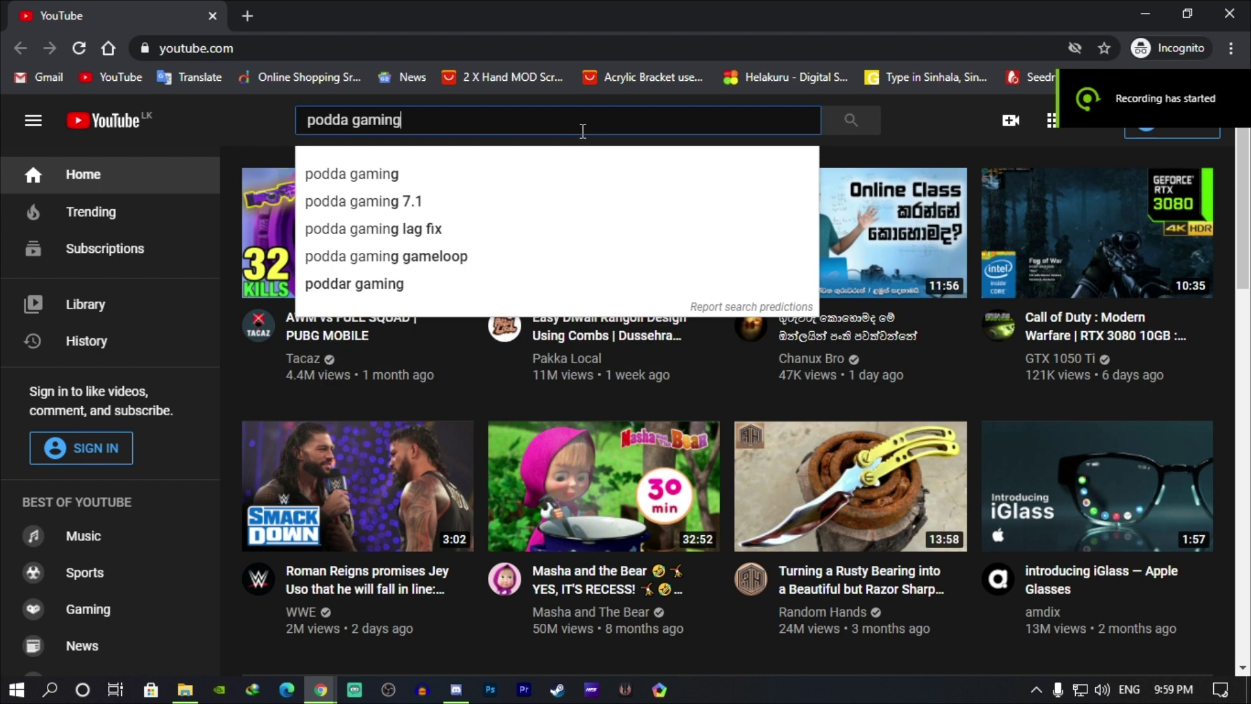
key("Return")
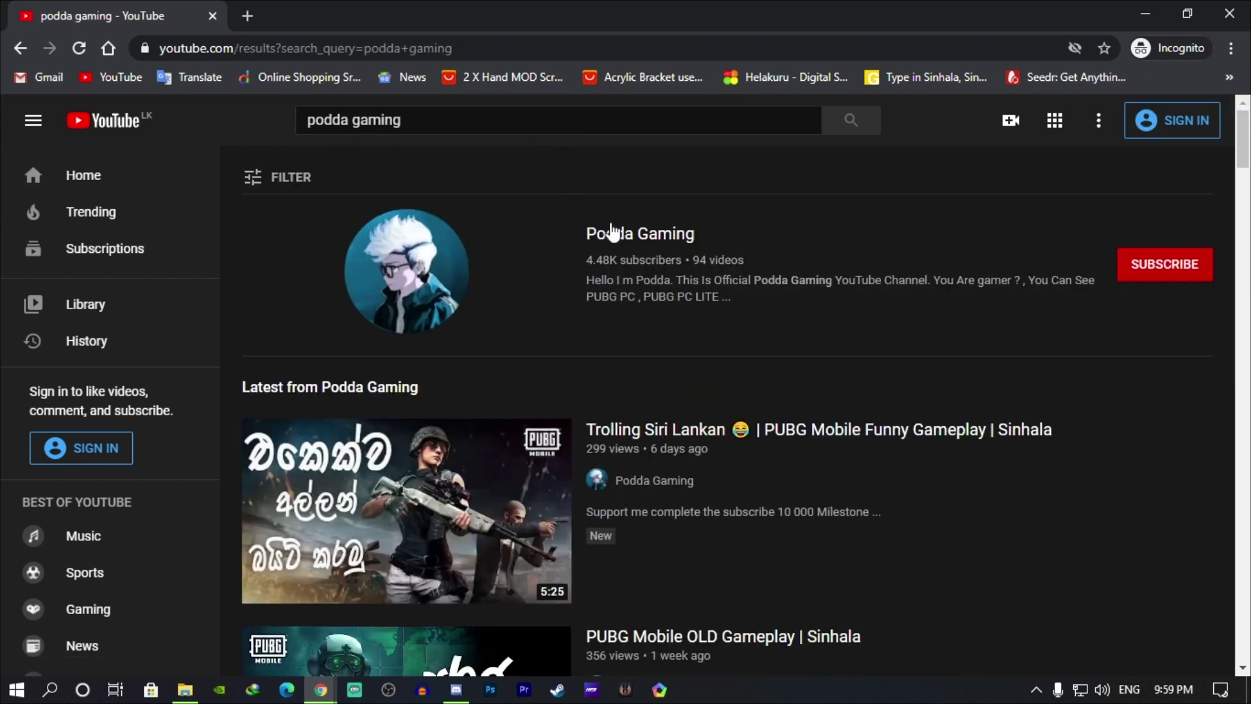
left_click(612, 232)
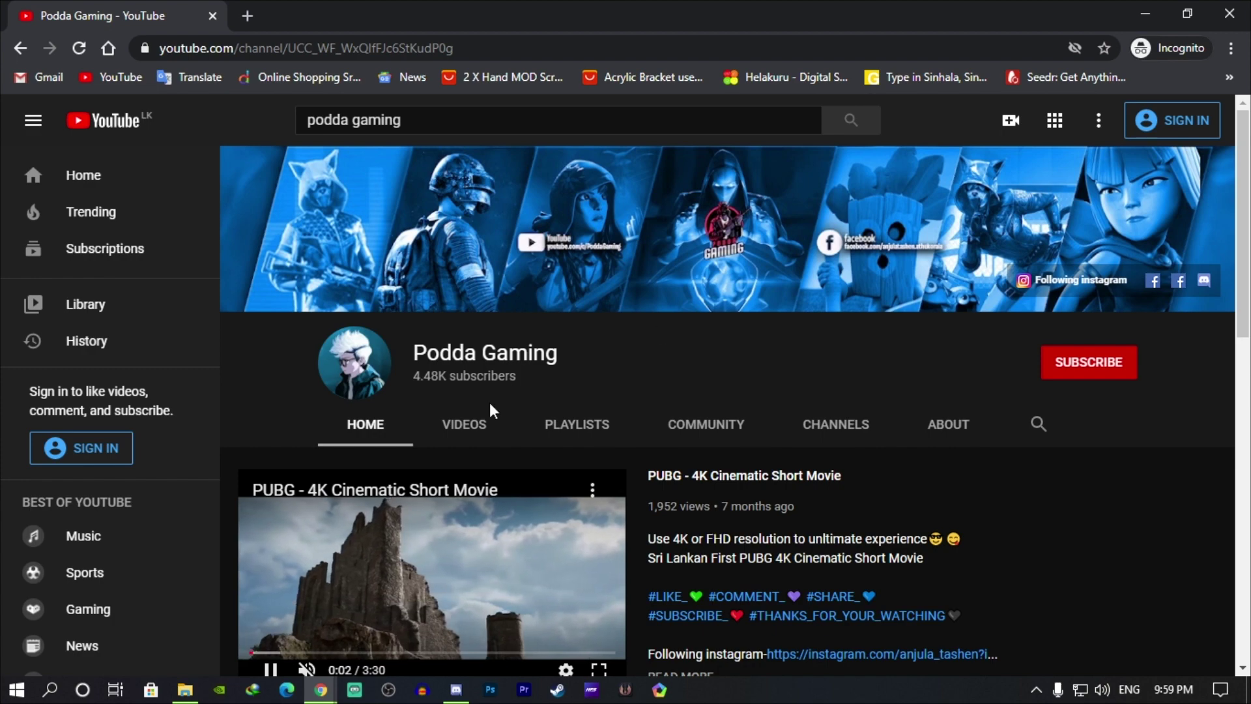
Open the "PUBG Mobile Funny Gameplay | Sinhala | EP 02" video from the Podda Gaming channel's uploads
left_click(463, 437)
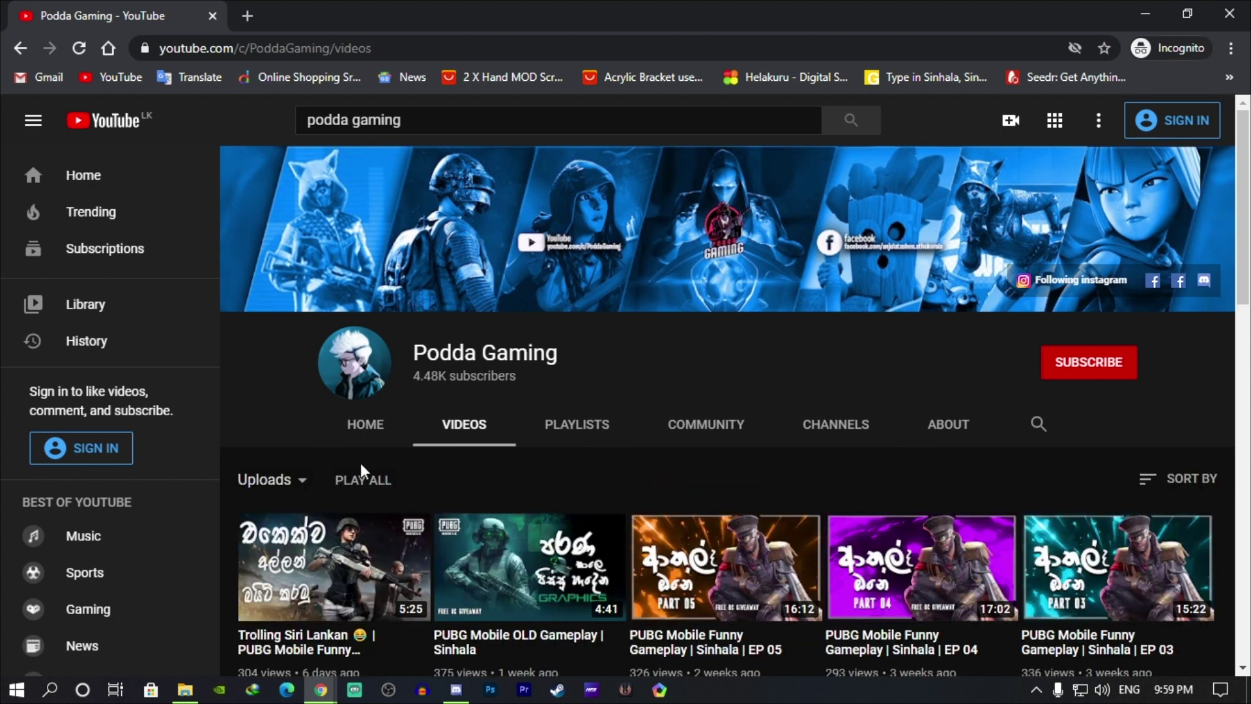
scroll(360, 463, "down", 5)
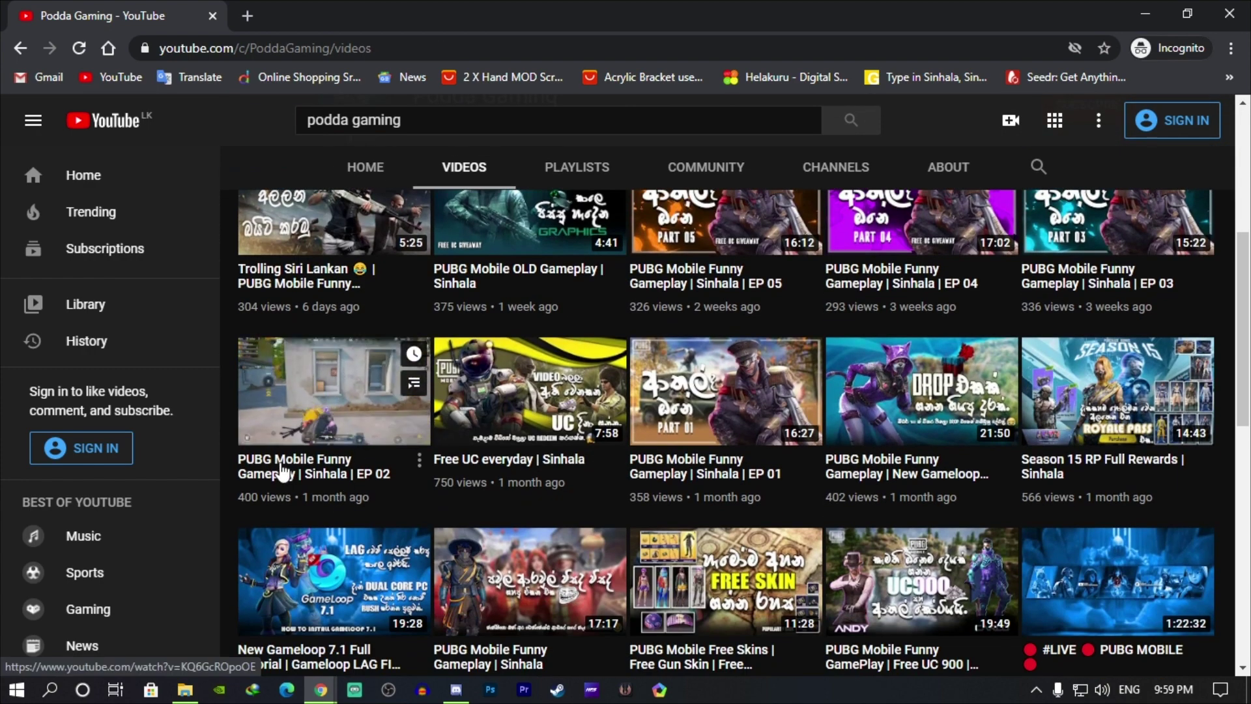
left_click(369, 427)
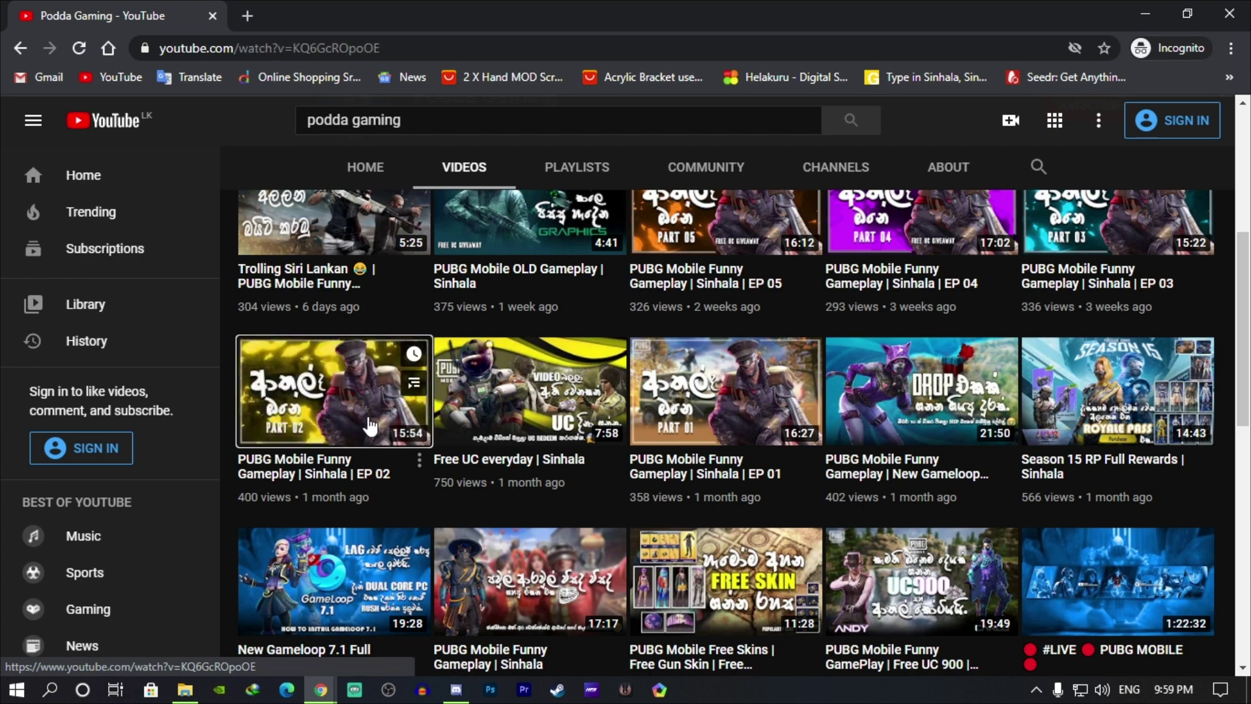
Expand the video's full description and open its PUBG Mobile Chinese version link to gameloop.mobi
scroll(279, 487, "down", 5)
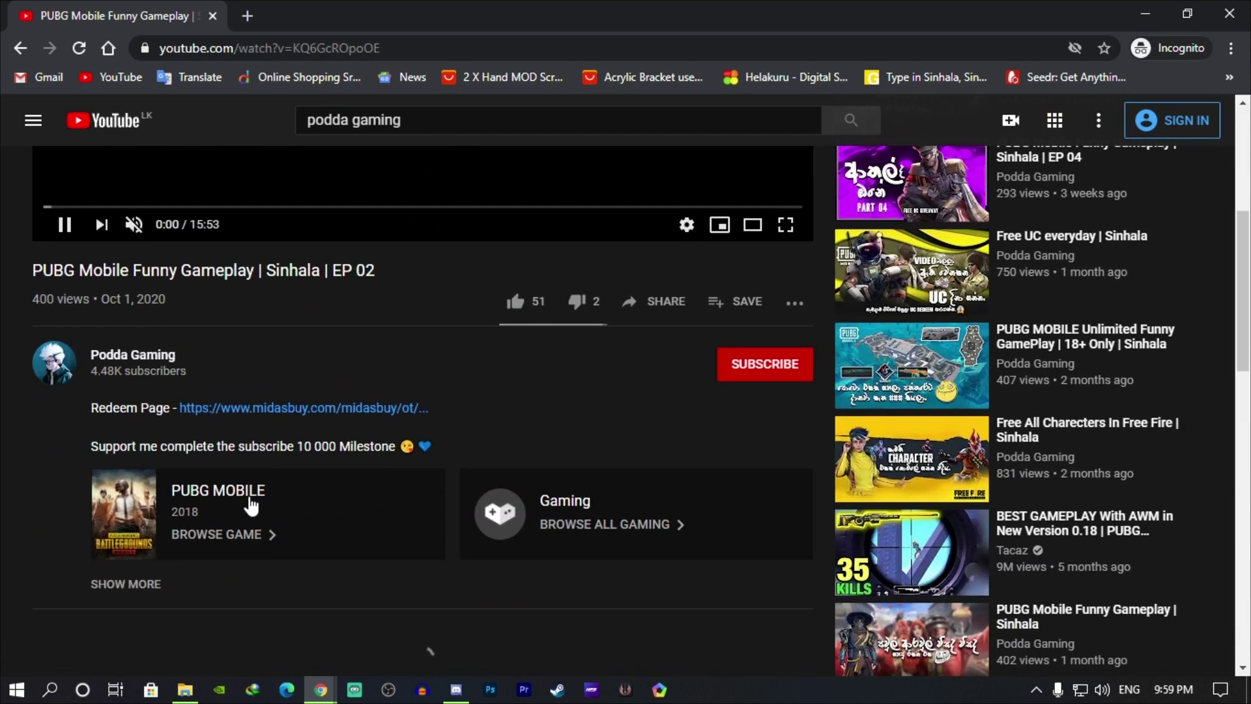
scroll(131, 476, "down", 1)
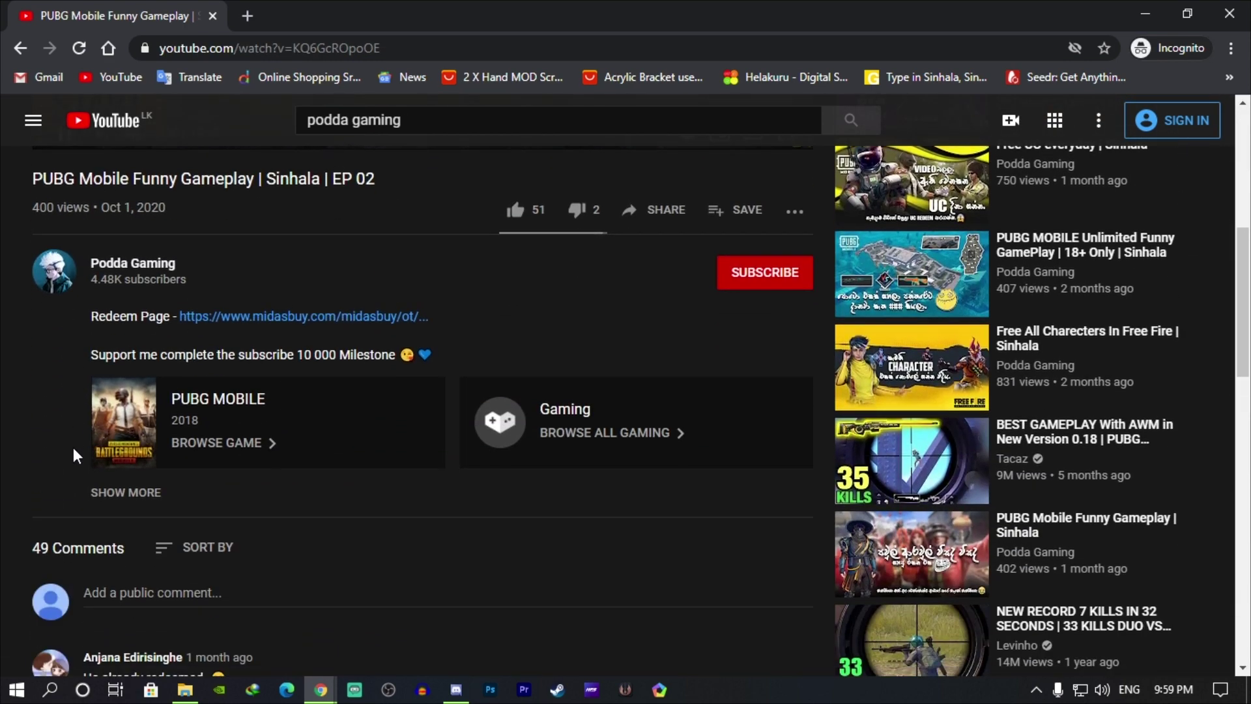
left_click(119, 493)
scroll(78, 404, "down", 4)
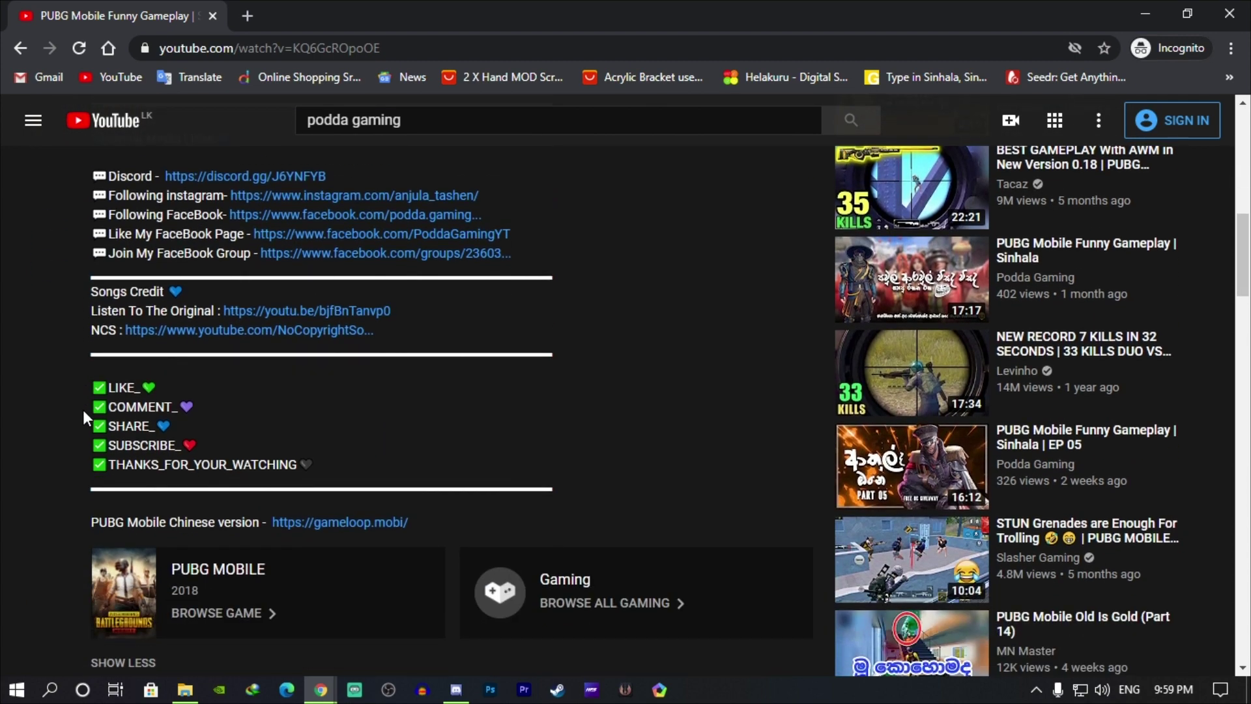
left_click(357, 524)
Download the China / Chinese 4.4 installer from the site's GAMELOOP 7.1 (Beta) download page
scroll(453, 349, "down", 3)
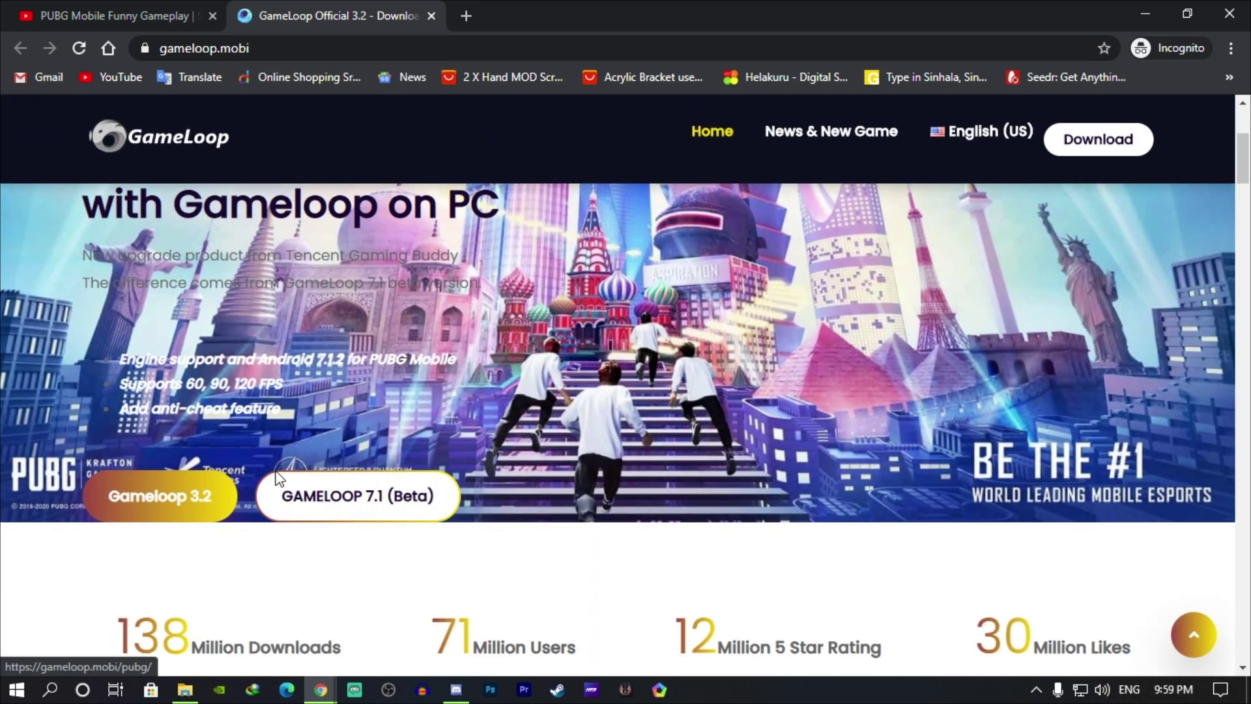
left_click(343, 509)
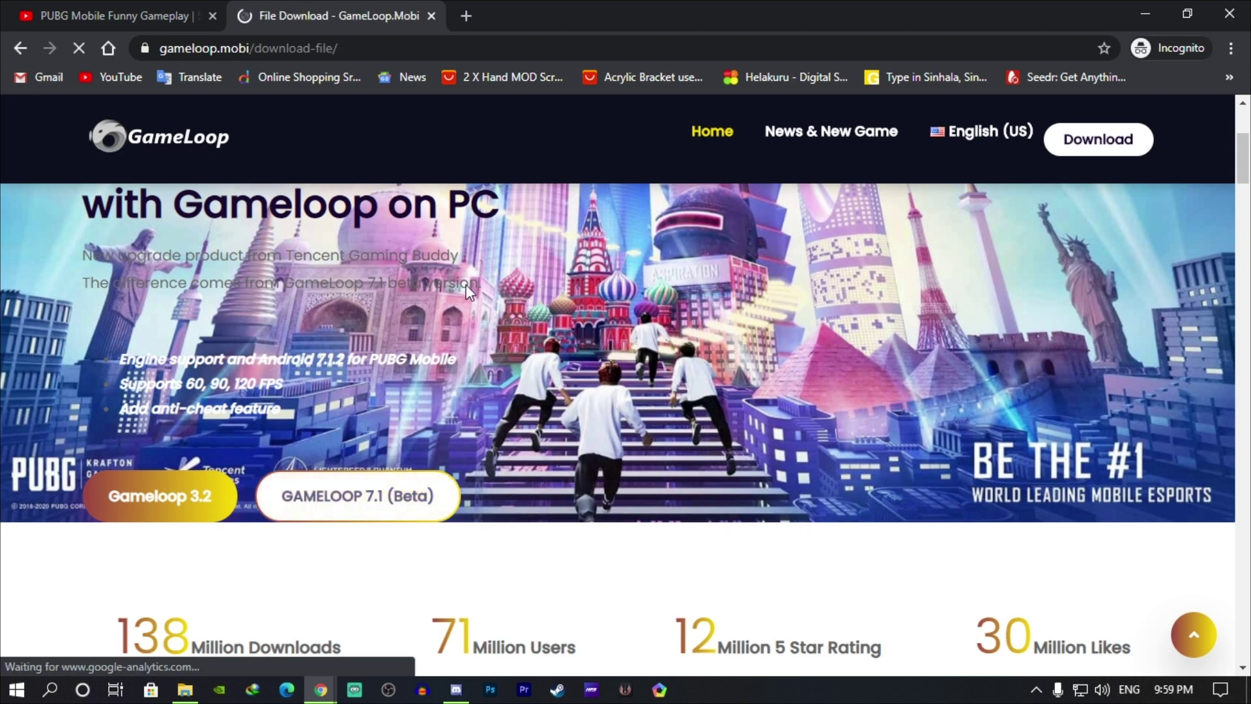
scroll(275, 341, "down", 1)
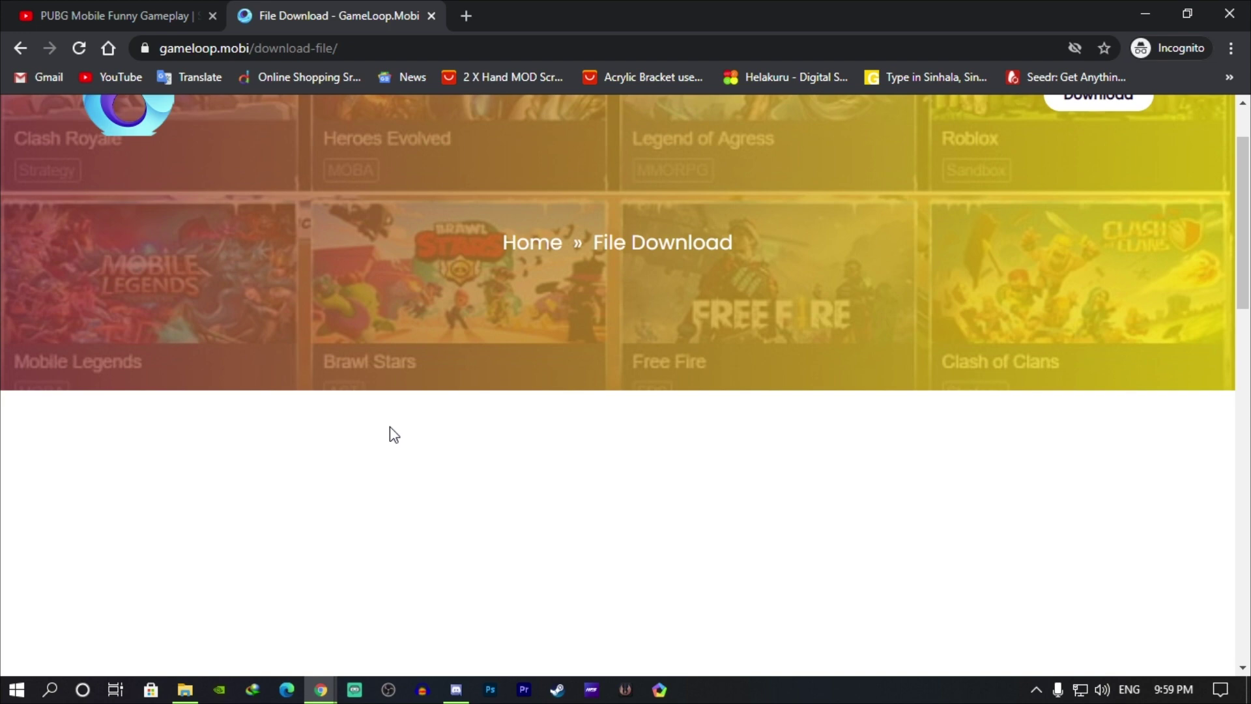
scroll(391, 433, "up", 1)
scroll(294, 368, "down", 5)
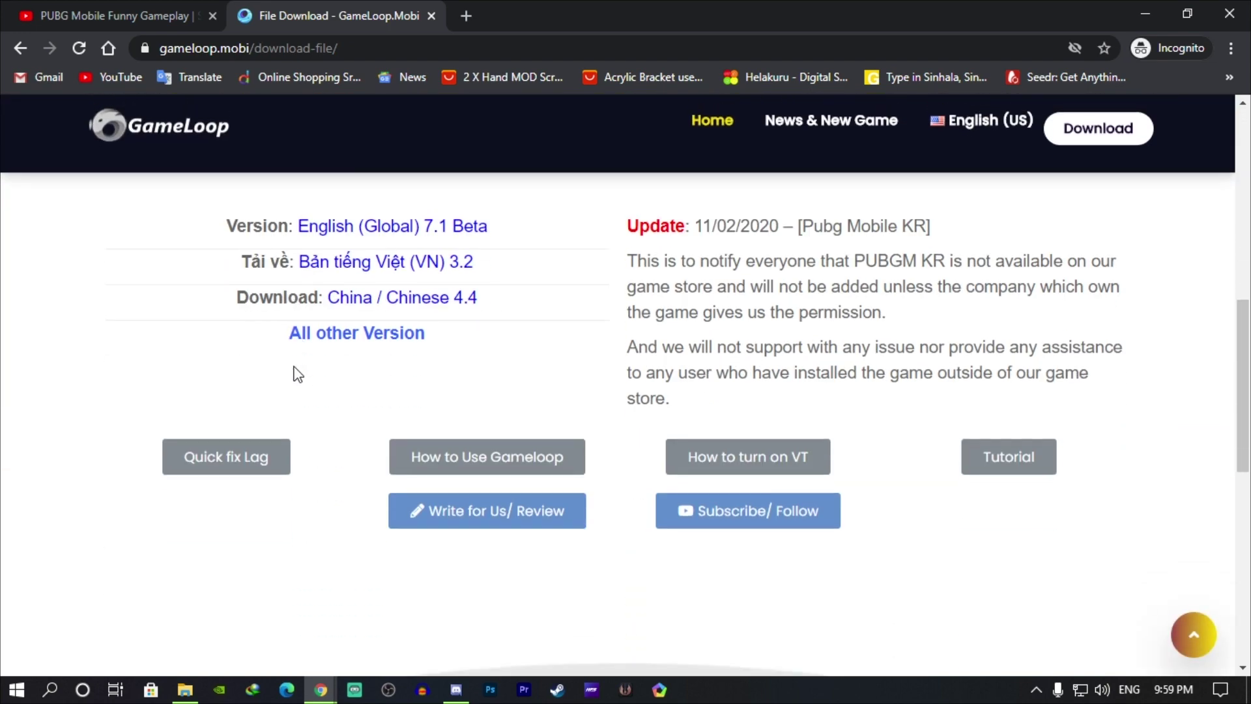
scroll(294, 372, "up", 3)
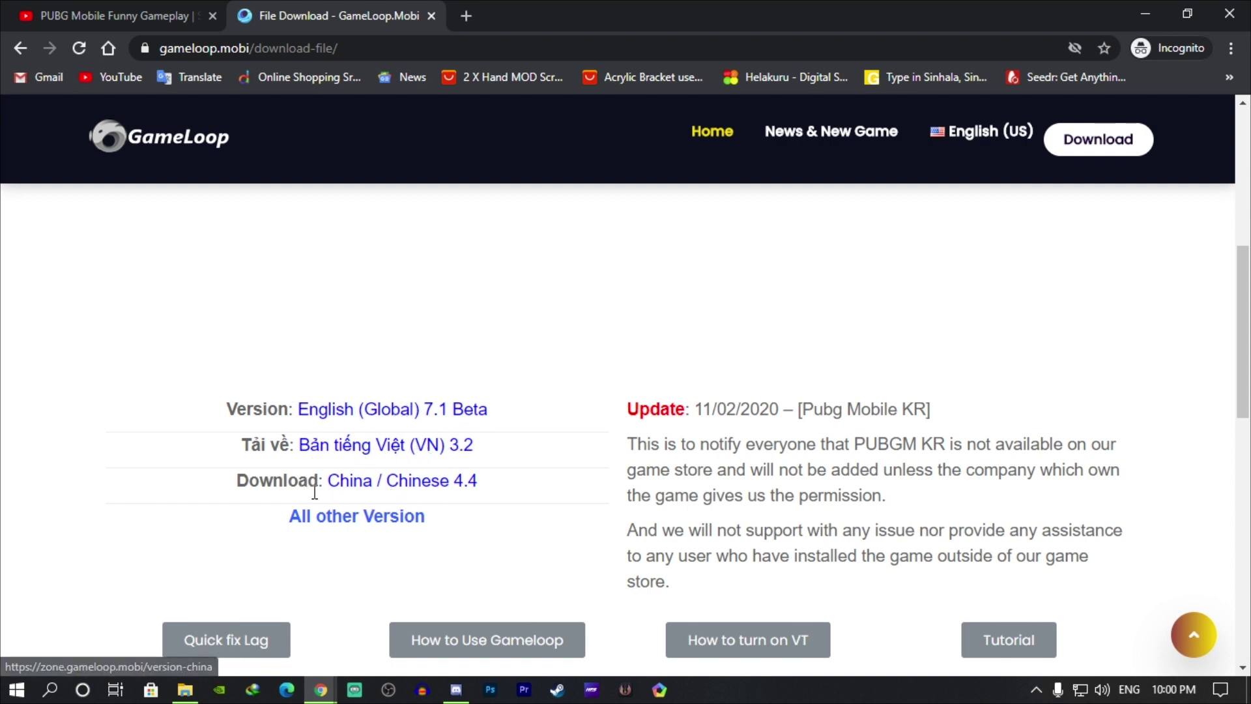
left_click(433, 484)
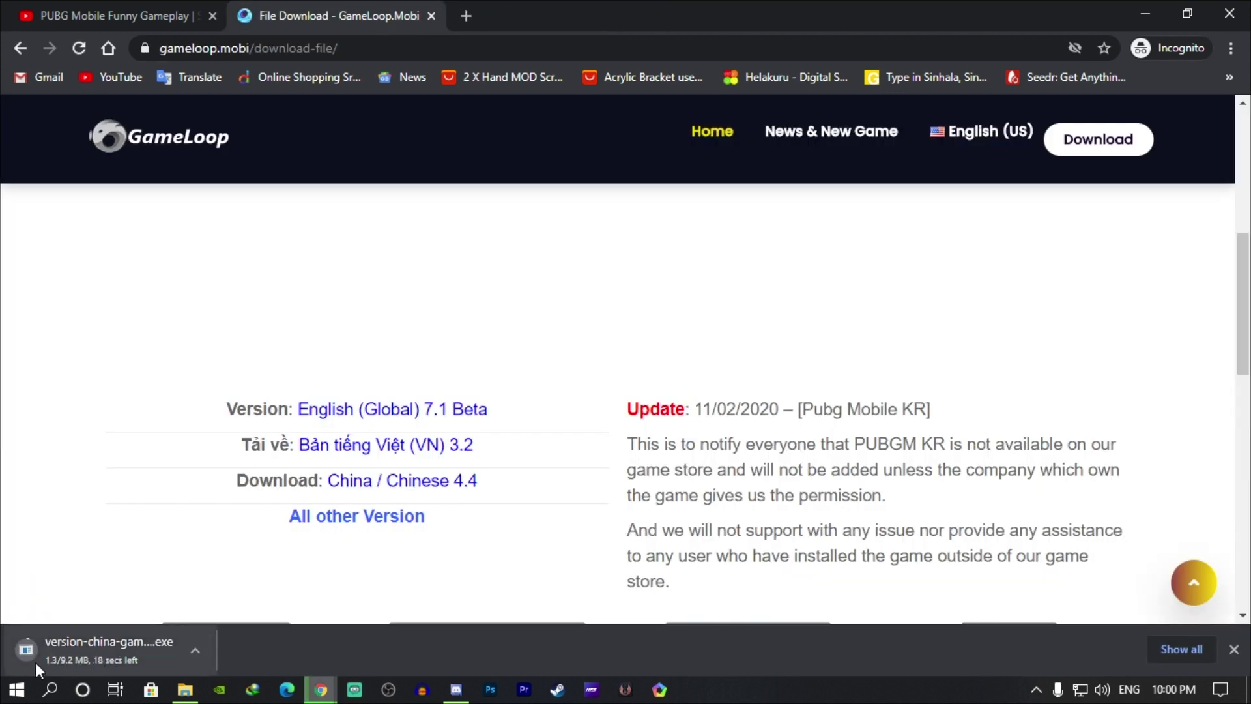
Return to the GameLoop home page and examine the language versions offered on the Gameloop 3.2 page
scroll(45, 325, "up", 10)
left_click(21, 48)
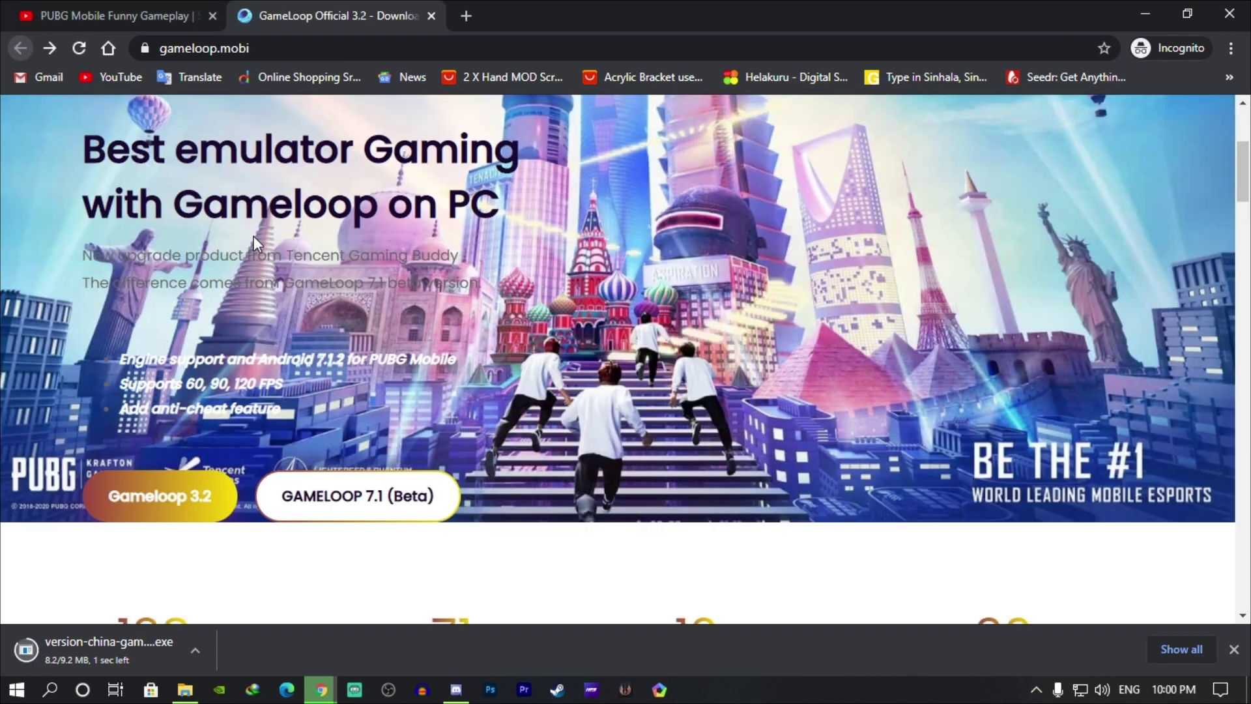
scroll(253, 260, "down", 1)
left_click(137, 405)
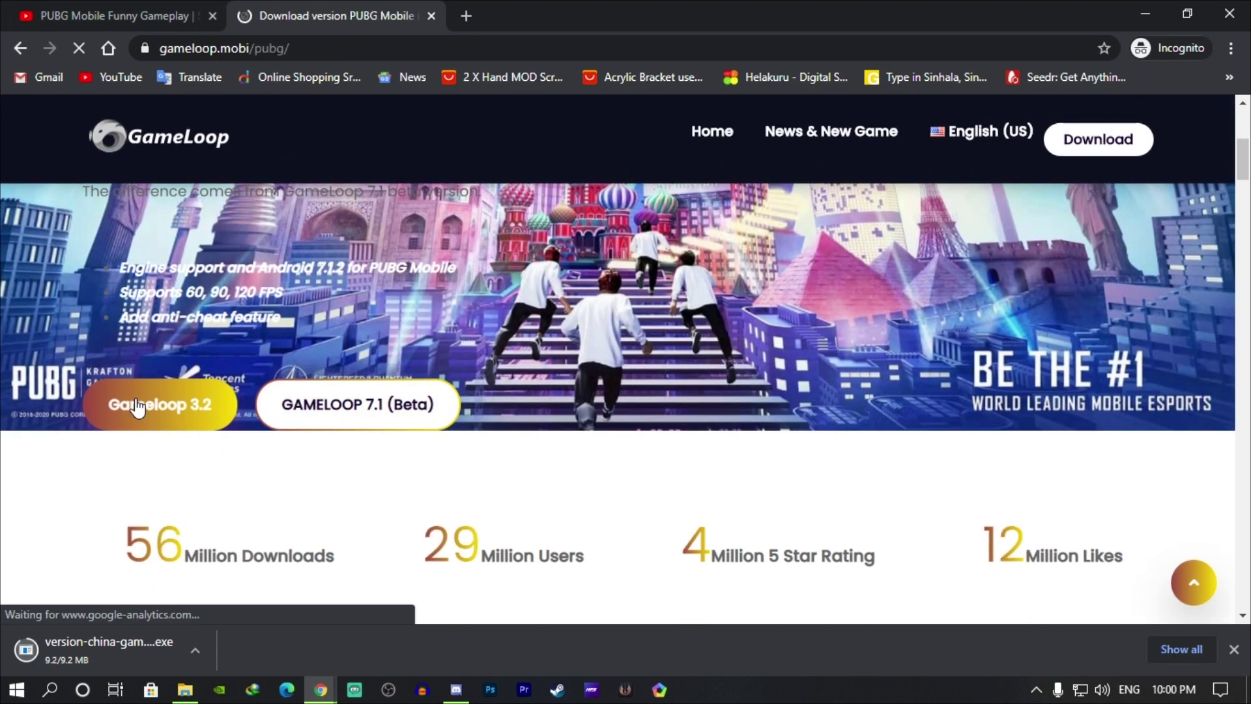
scroll(569, 332, "down", 5)
scroll(568, 332, "down", 5)
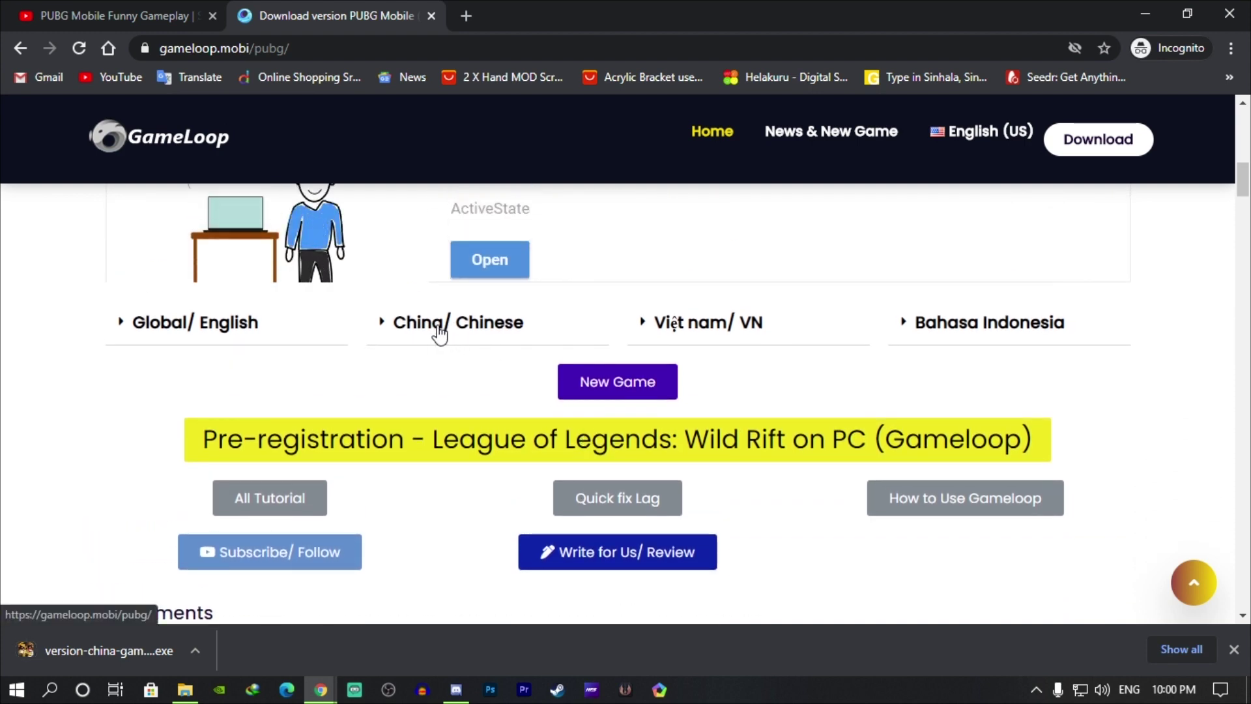
Show the downloaded installer in its folder and close the browser
left_click(194, 649)
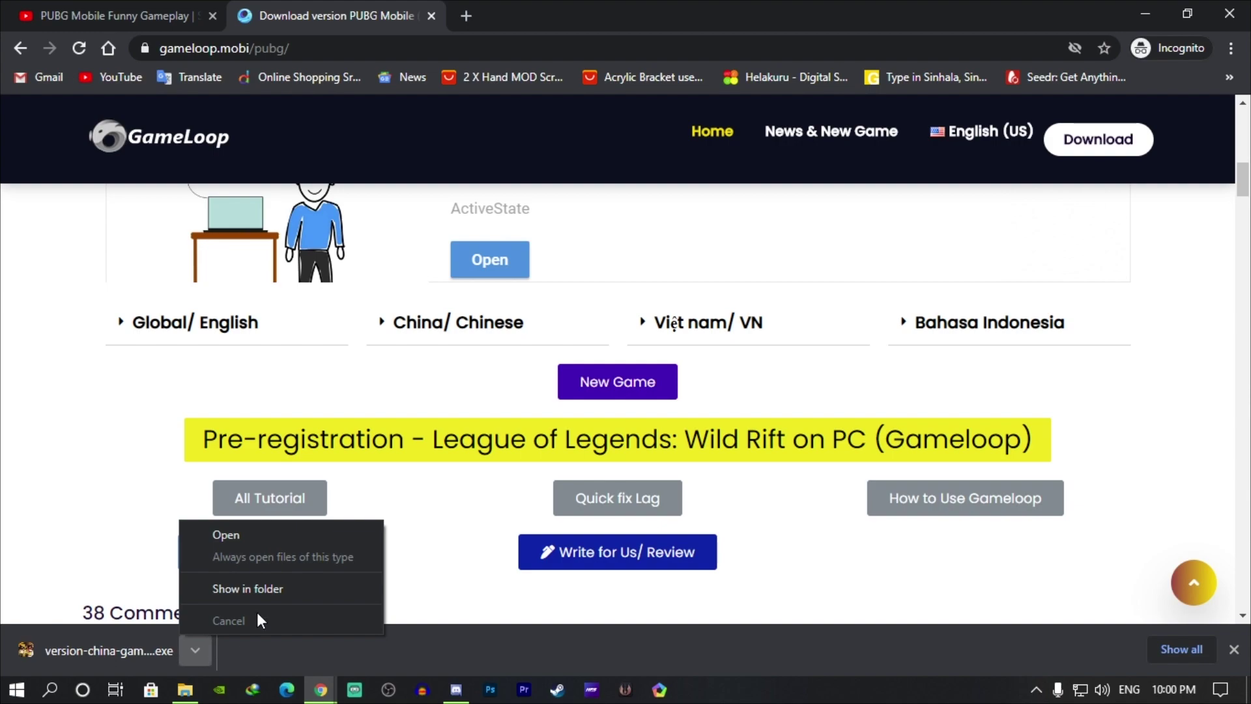
left_click(279, 588)
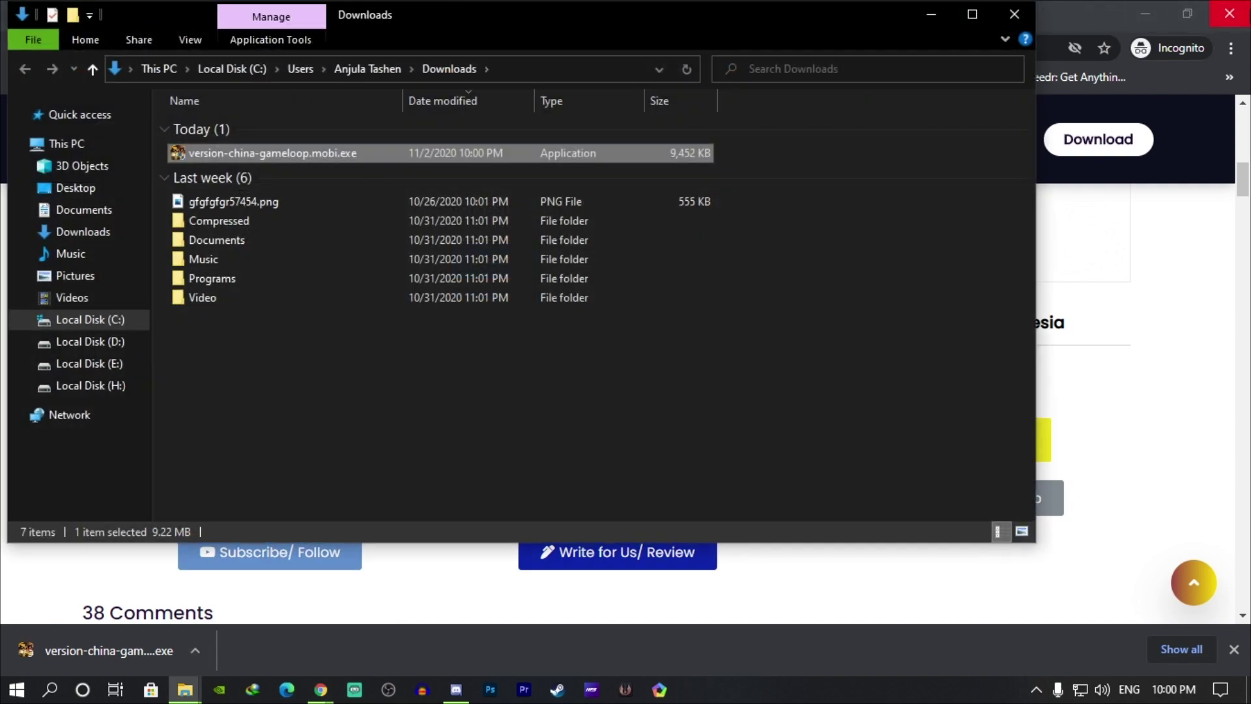
left_click(1229, 13)
left_click_drag(404, 17, 534, 75)
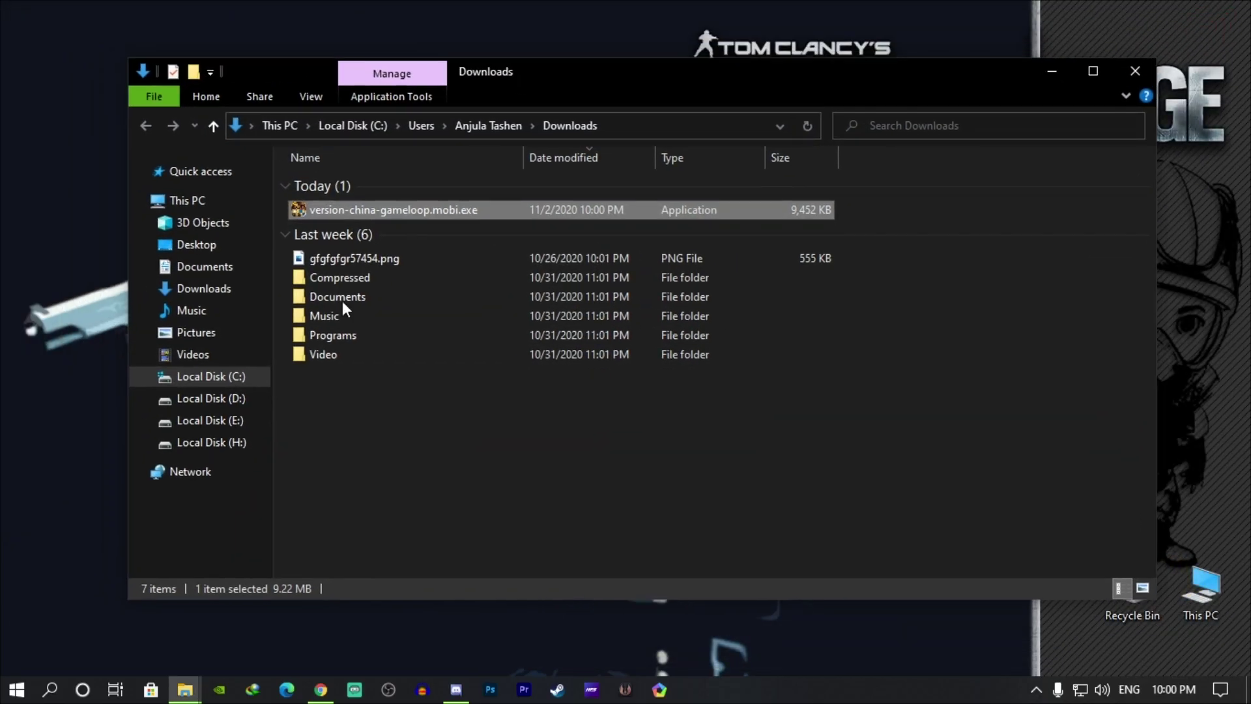
Run version-china-gameloop.mobi.exe with permission to make changes and choose the custom installation (自定义安装)
double_click(507, 213)
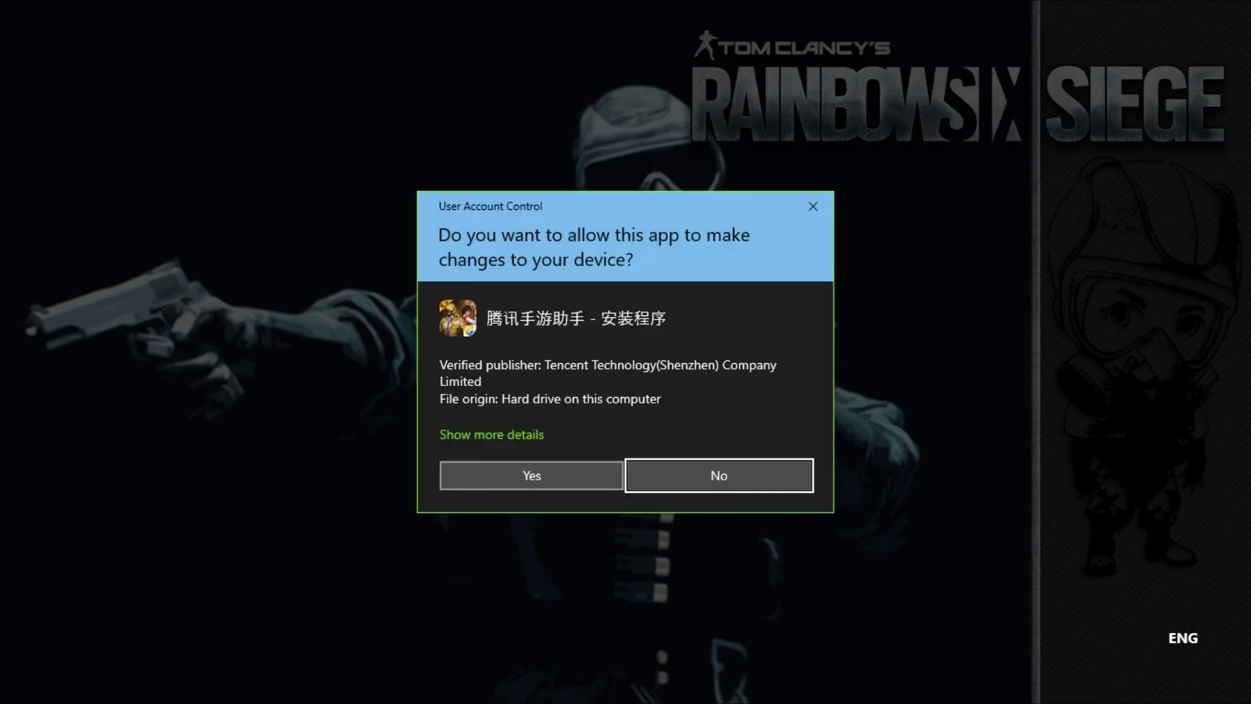
left_click(532, 475)
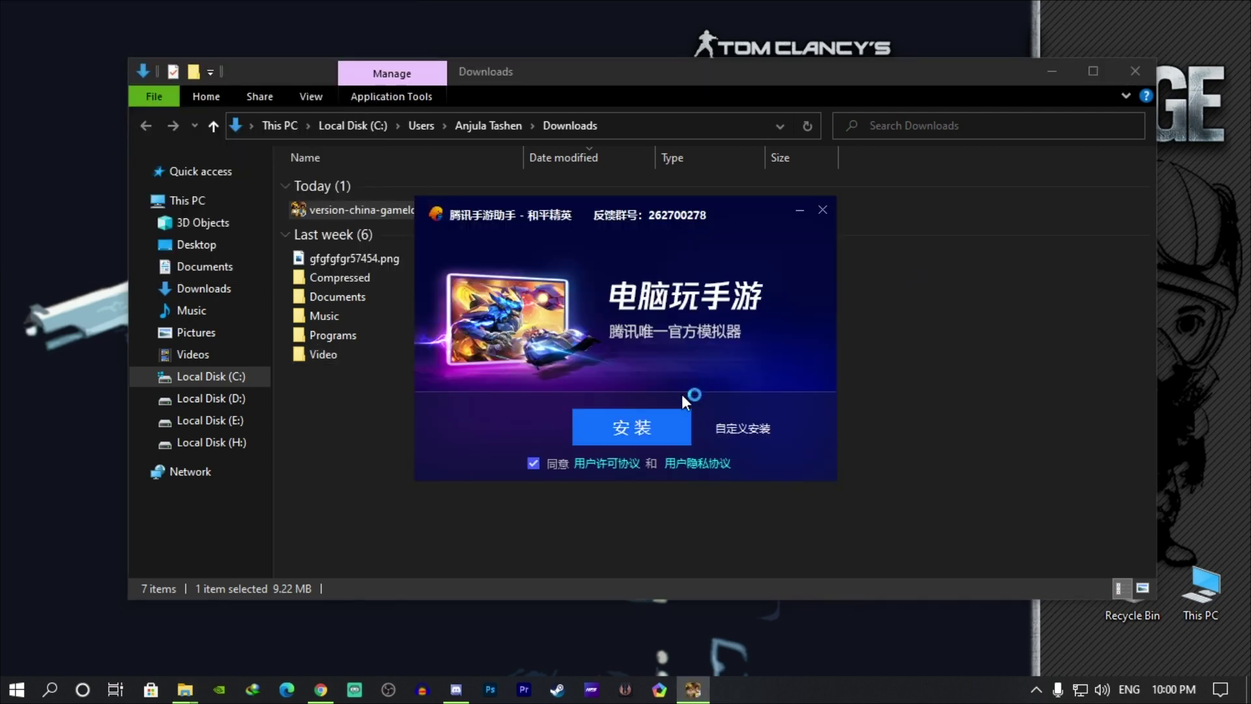
left_click(740, 429)
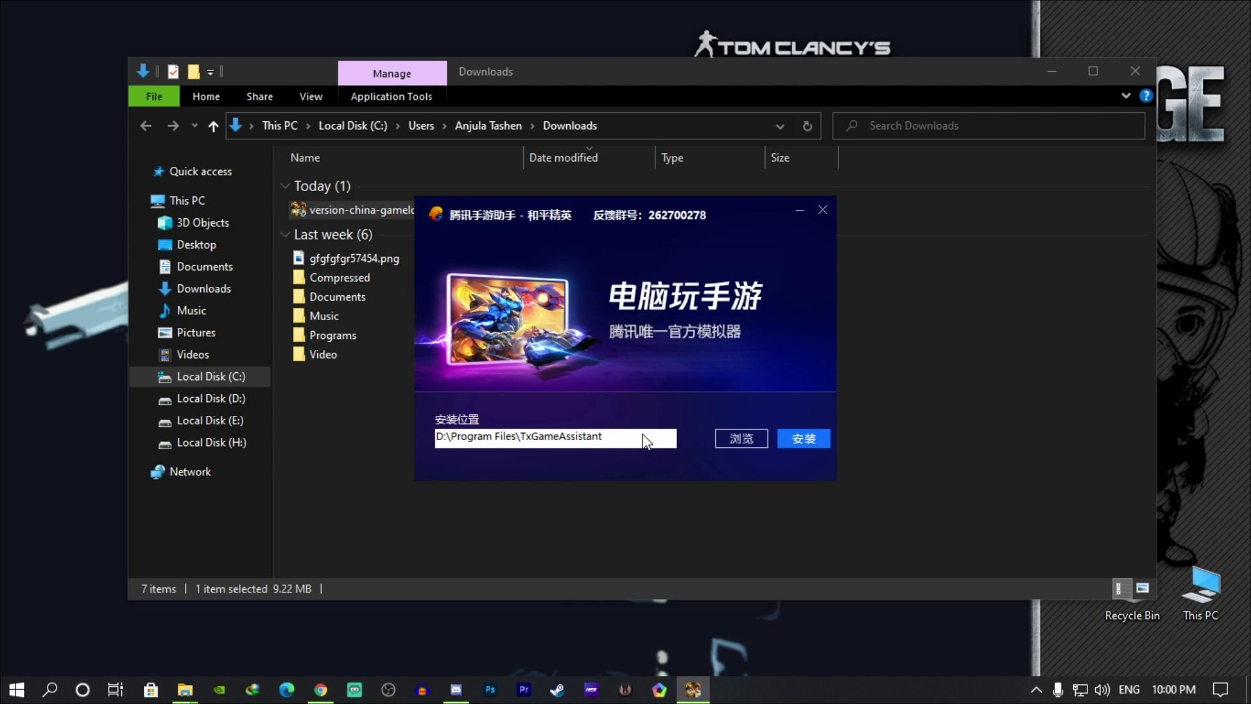
Set the install location to Program Files (x86) on Local Disk (C:), start the installation and close the Downloads folder
left_click(748, 435)
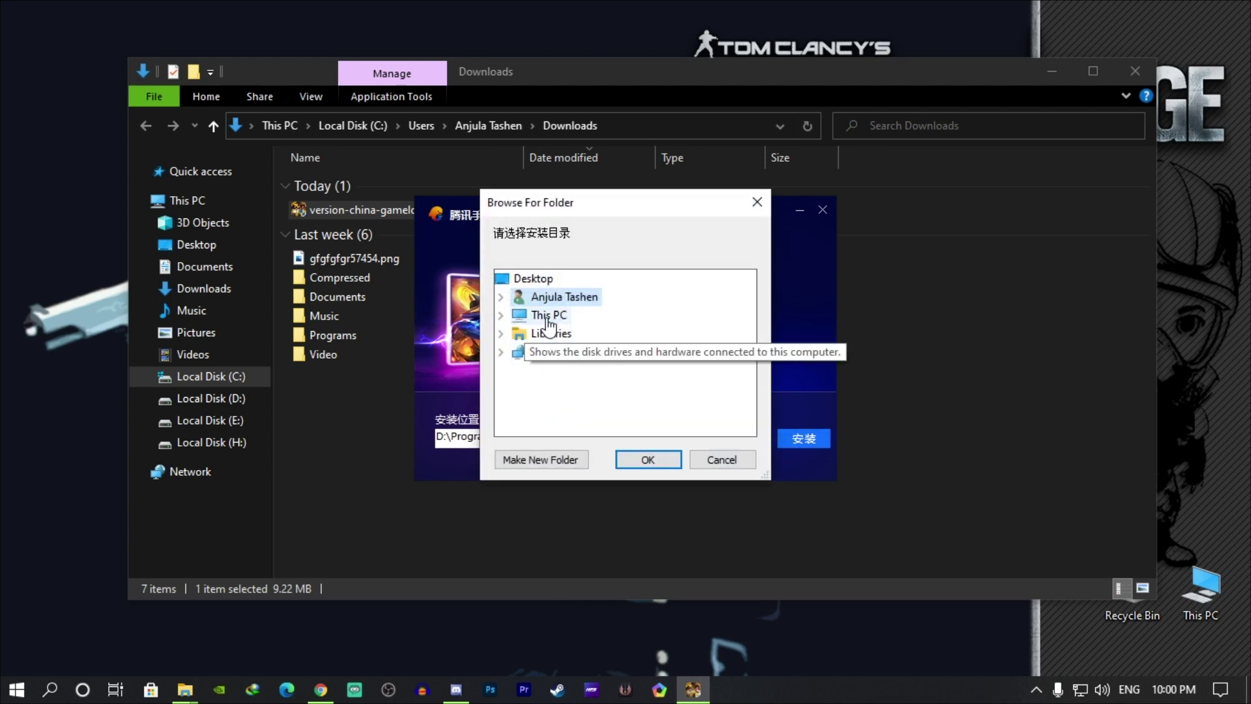
double_click(553, 338)
scroll(586, 349, "down", 1)
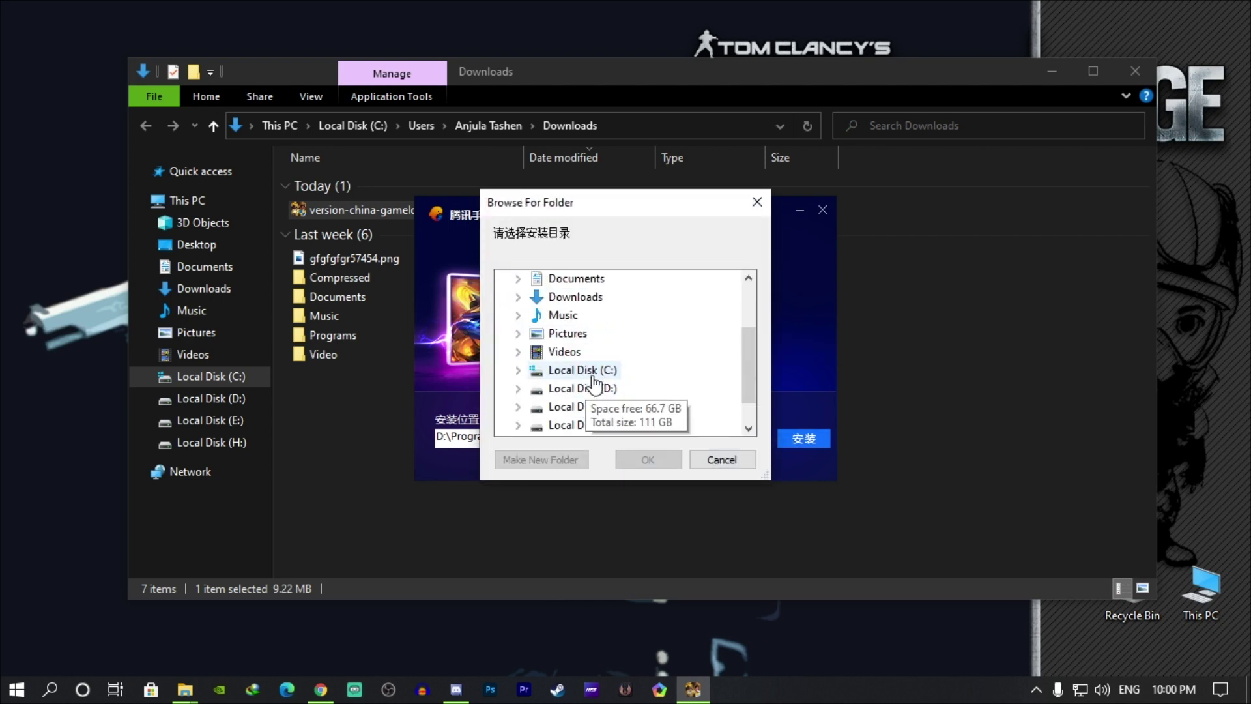
double_click(590, 370)
scroll(614, 357, "down", 1)
scroll(614, 345, "up", 1)
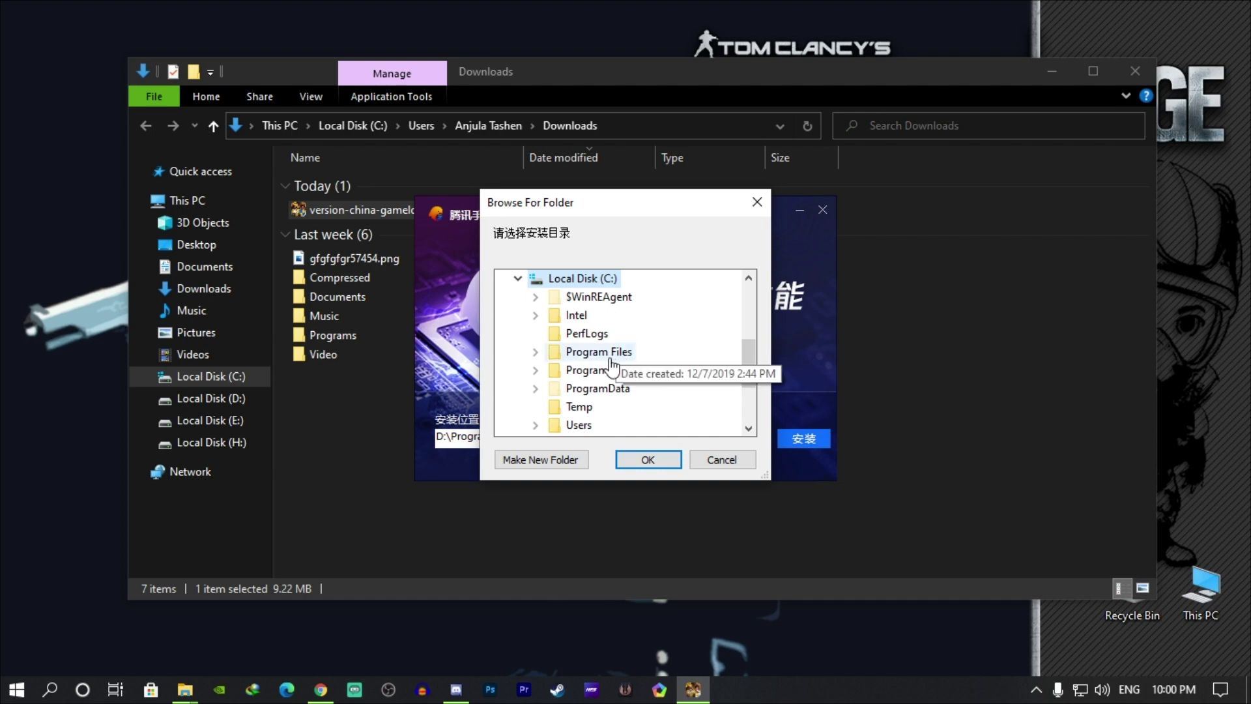
double_click(612, 370)
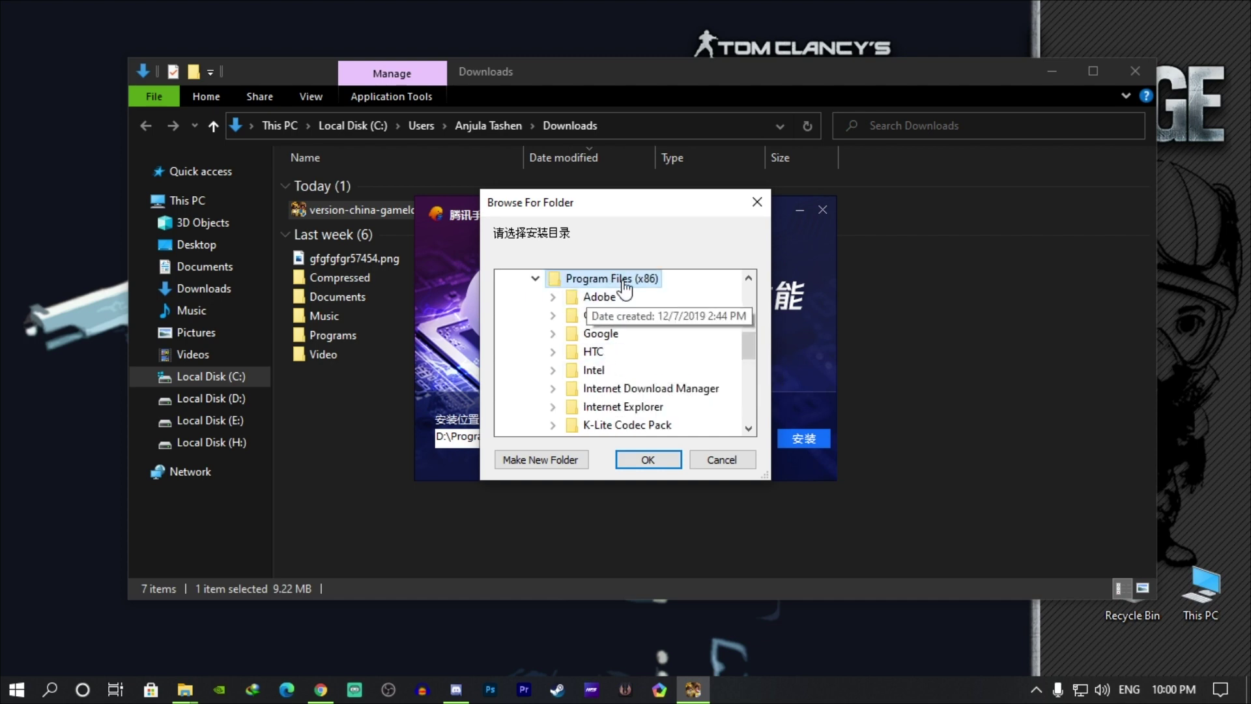
scroll(627, 353, "up", 1)
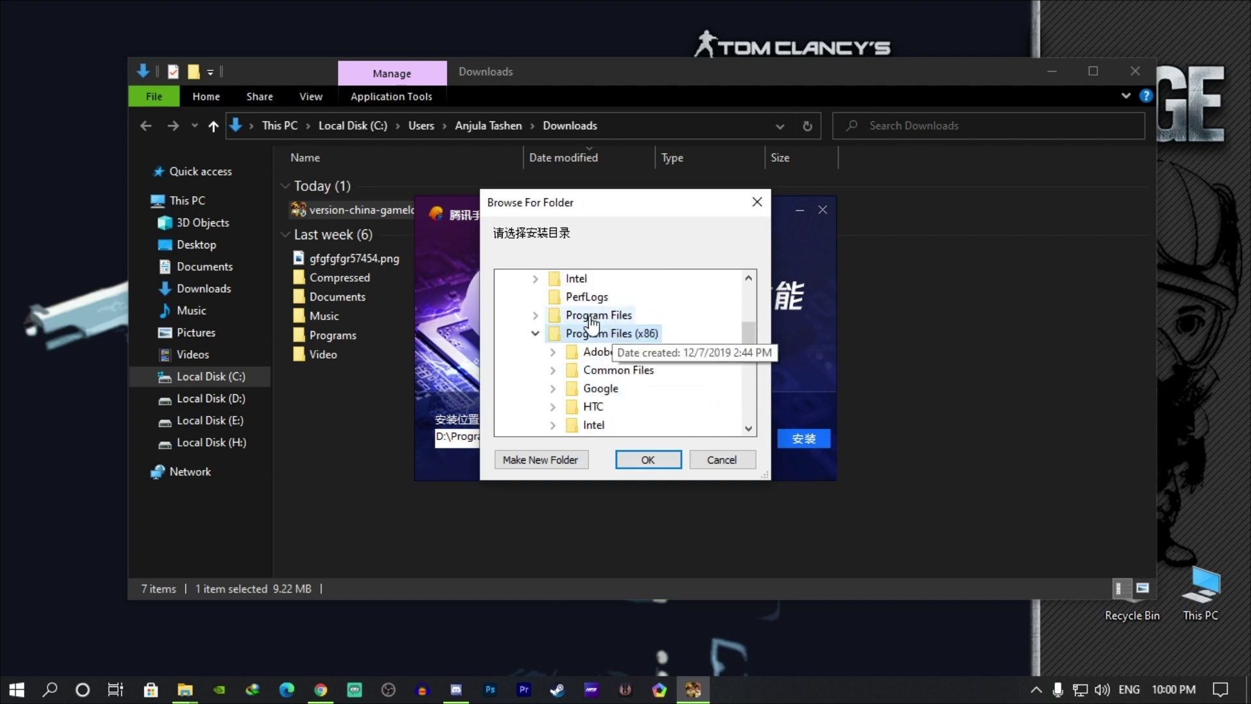
left_click(652, 460)
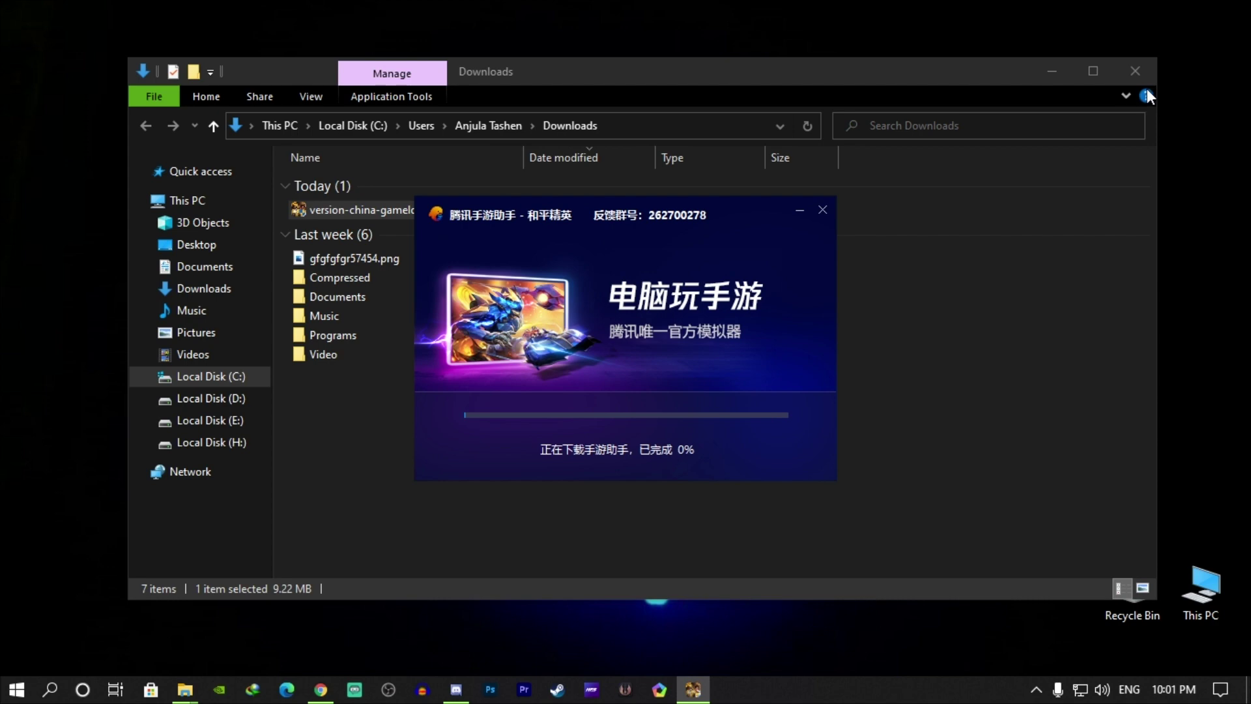
left_click(1135, 70)
left_click_drag(578, 231, 579, 226)
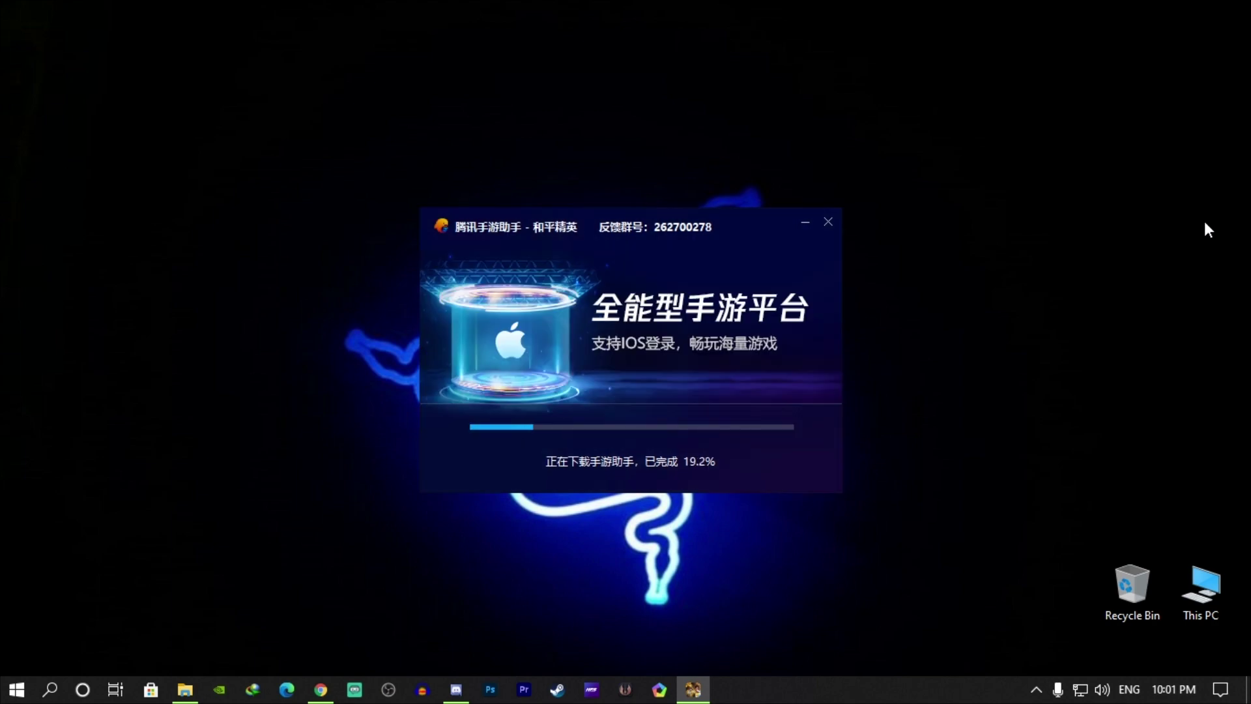
Review the startup apps and the running processes in Task Manager
key("ctrl+shift+Escape")
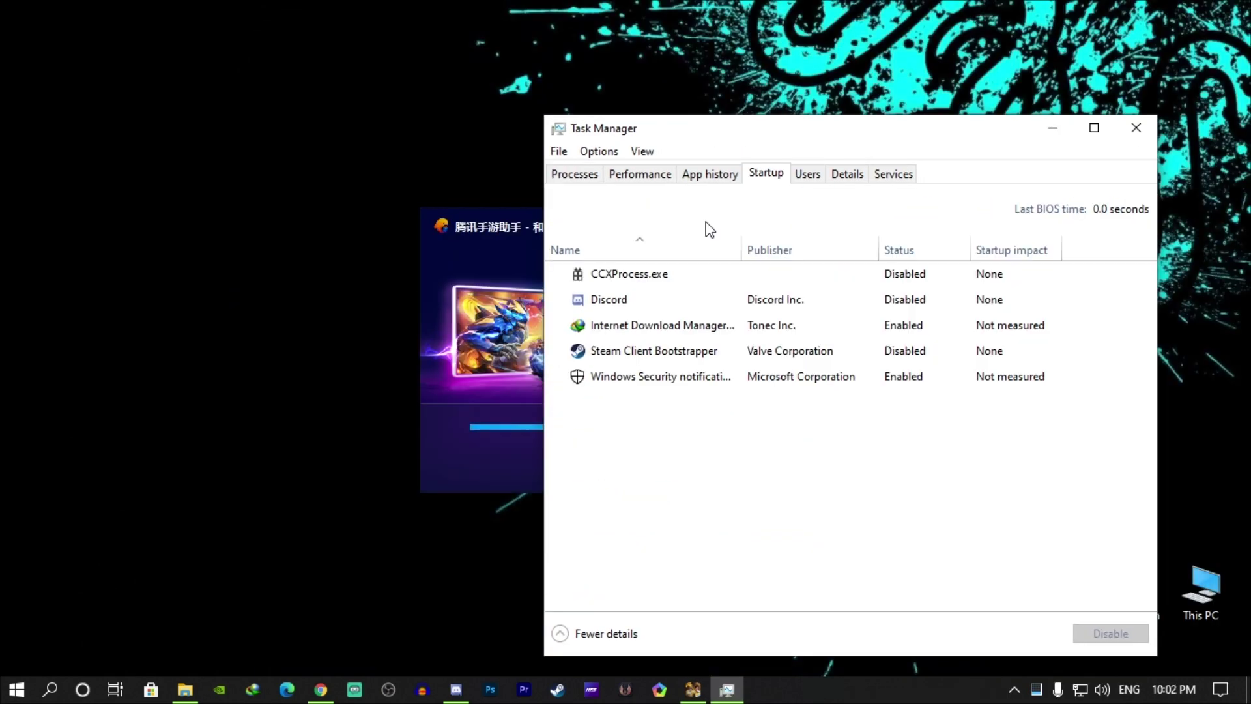
left_click(651, 299)
left_click(662, 377)
left_click(574, 173)
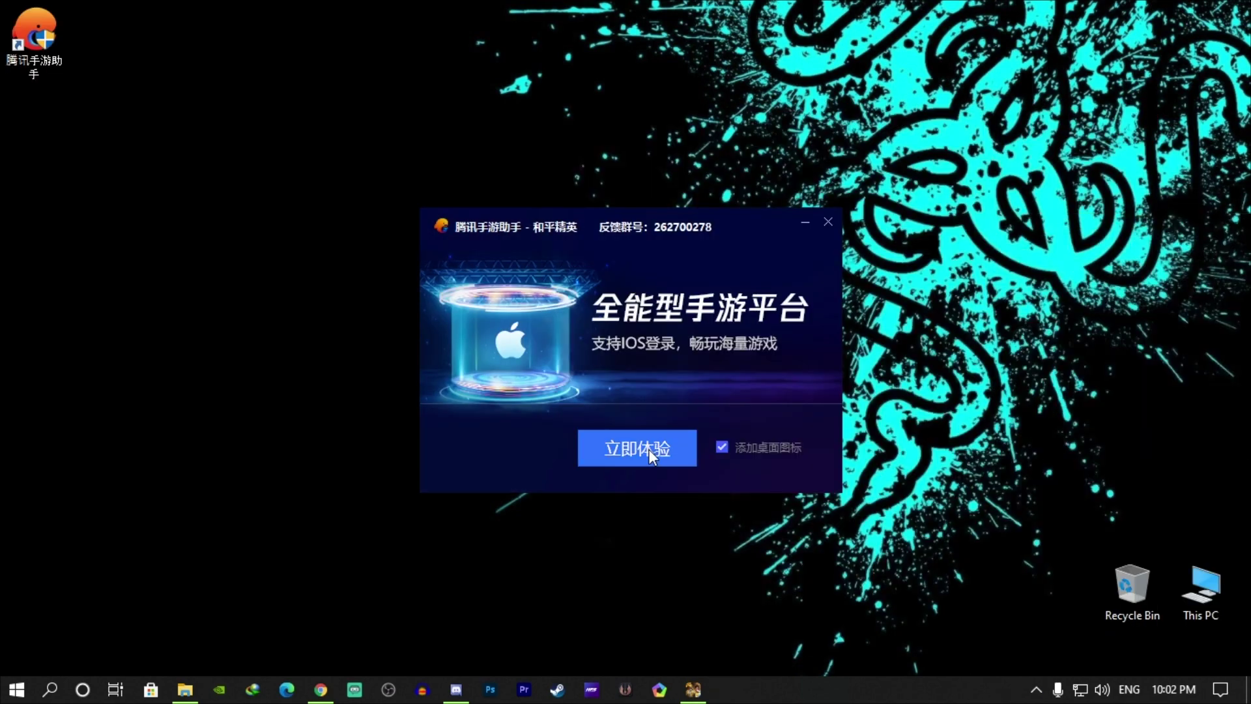
Launch the newly installed 腾讯手游助手 from its installer and check its download manager (下载管理器)
left_click(647, 447)
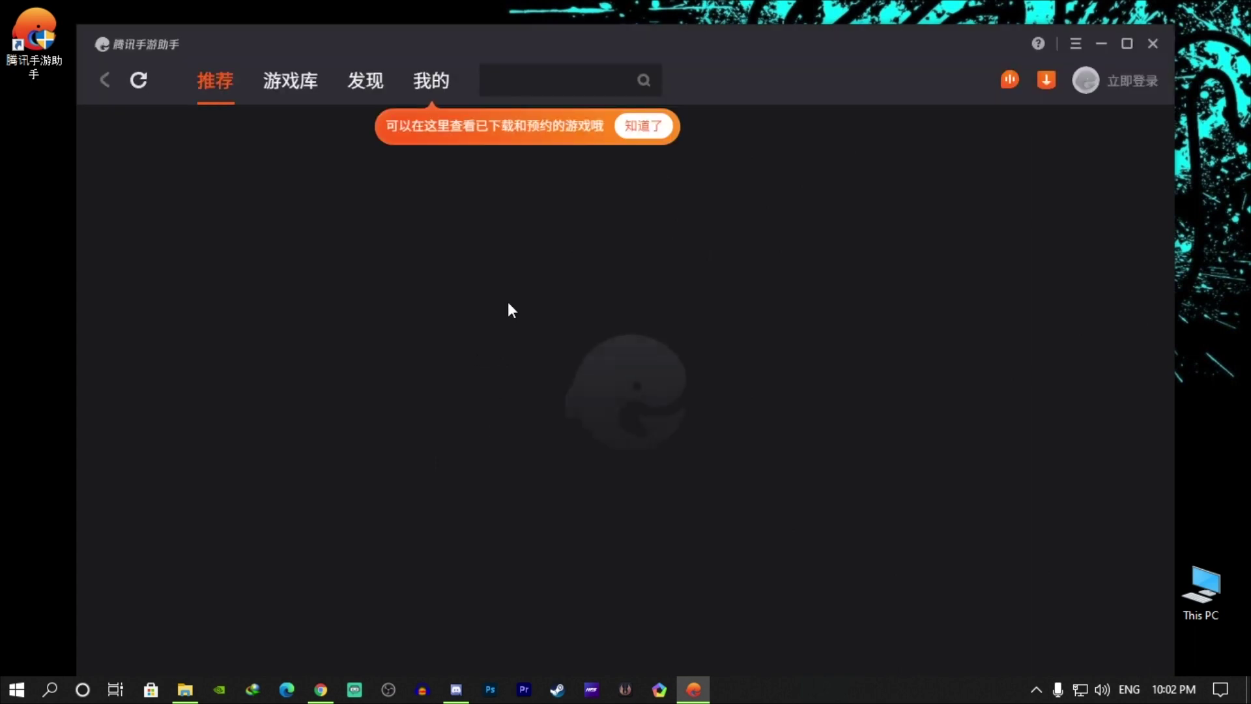
left_click_drag(627, 31, 634, 19)
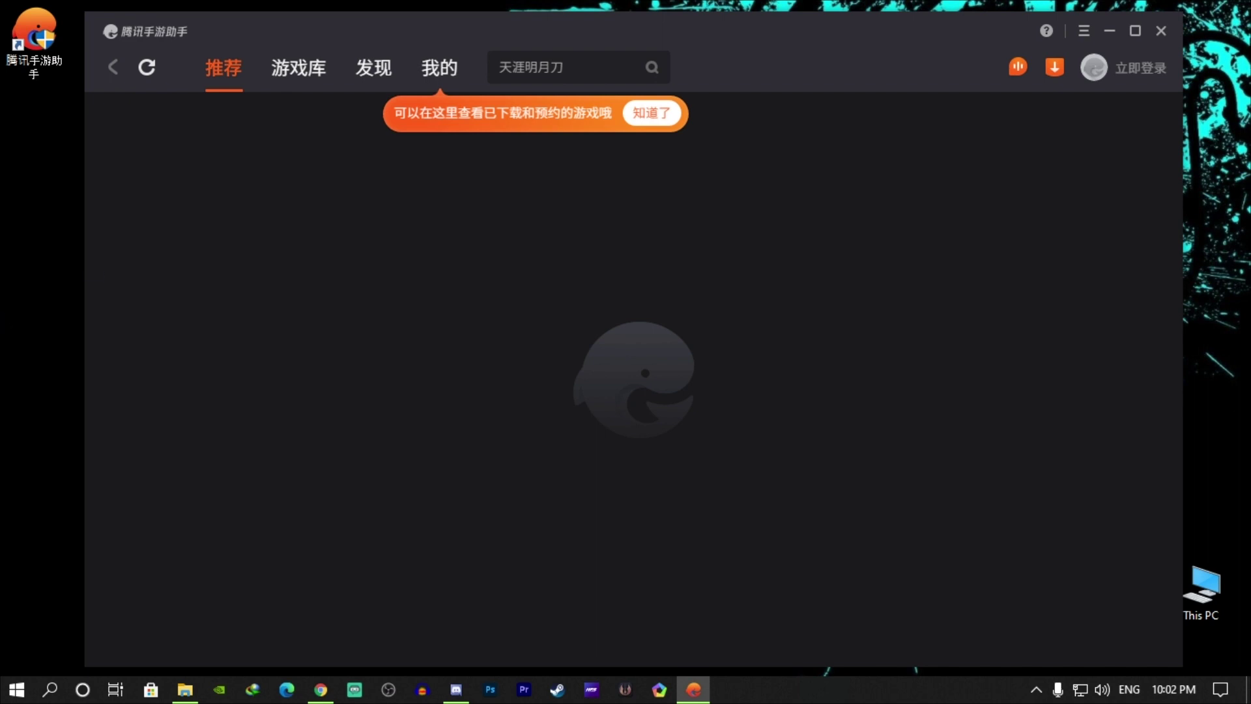
left_click(1056, 68)
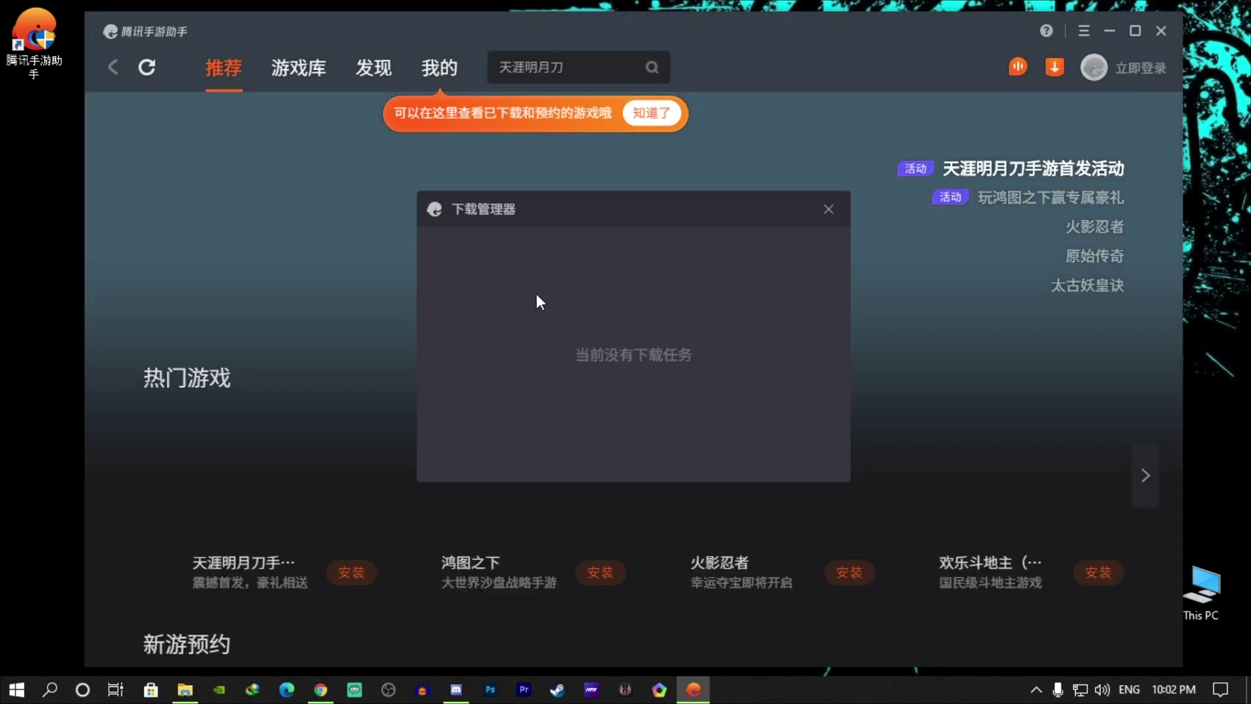
left_click_drag(587, 220, 615, 292)
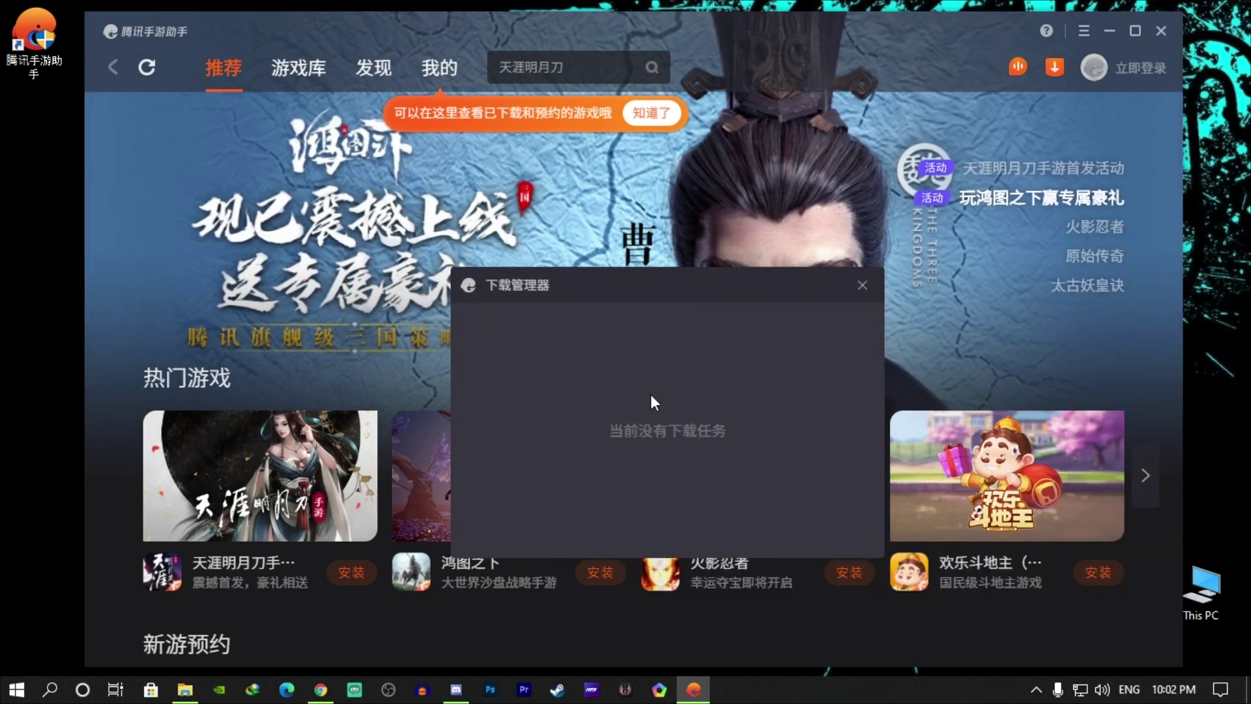
left_click(862, 285)
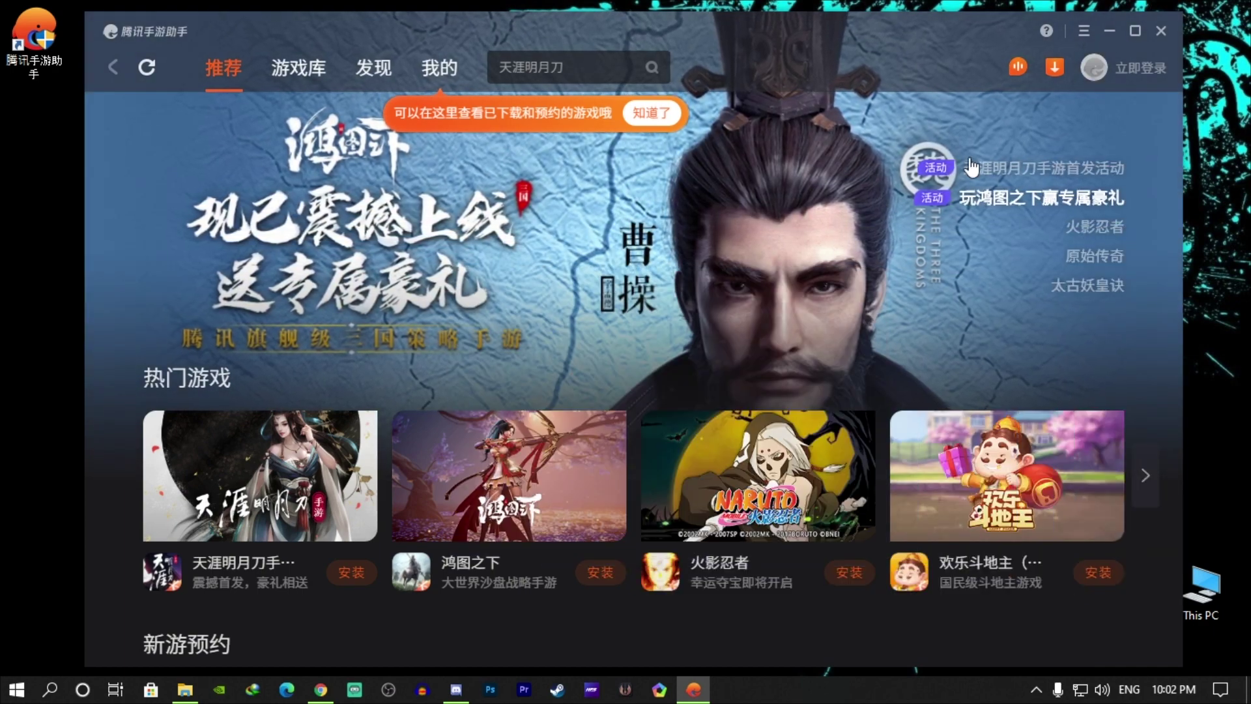
Recheck the download manager (下载管理器) for running download tasks and close it
left_click(1055, 67)
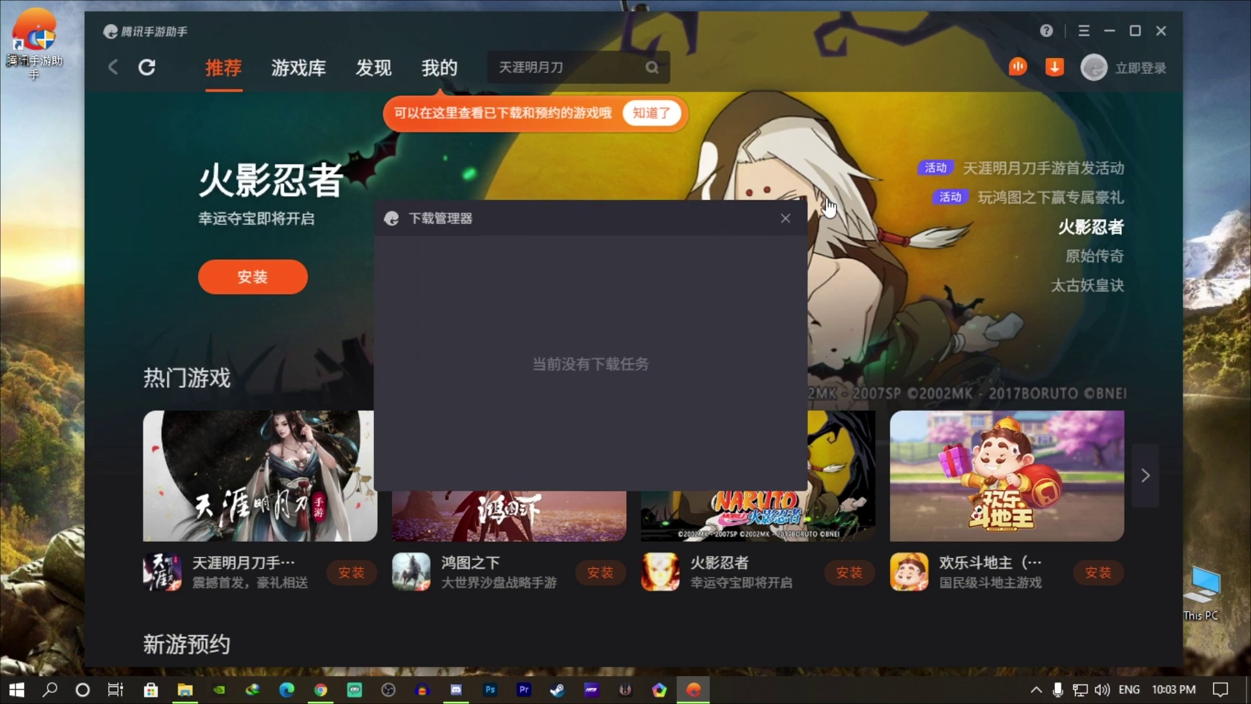
left_click(1055, 72)
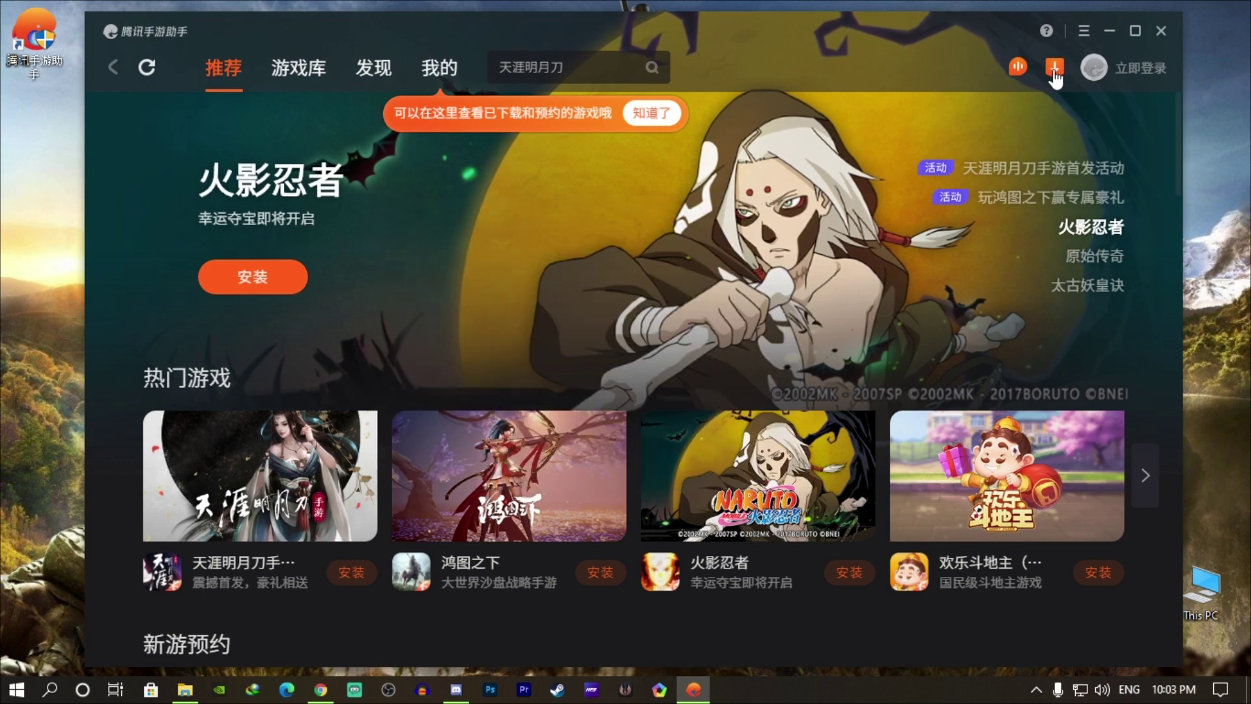
left_click(1055, 73)
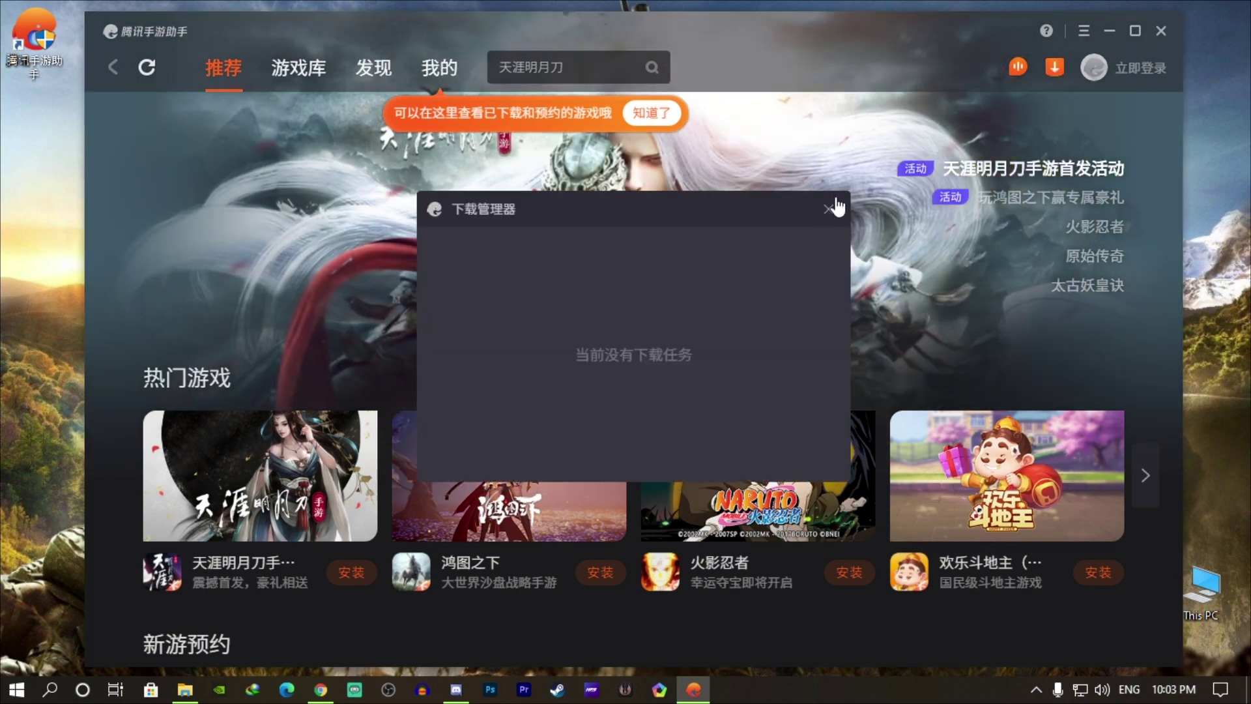
left_click(829, 208)
Look through the recommended games page (推荐) and return to the download manager
scroll(694, 425, "down", 10)
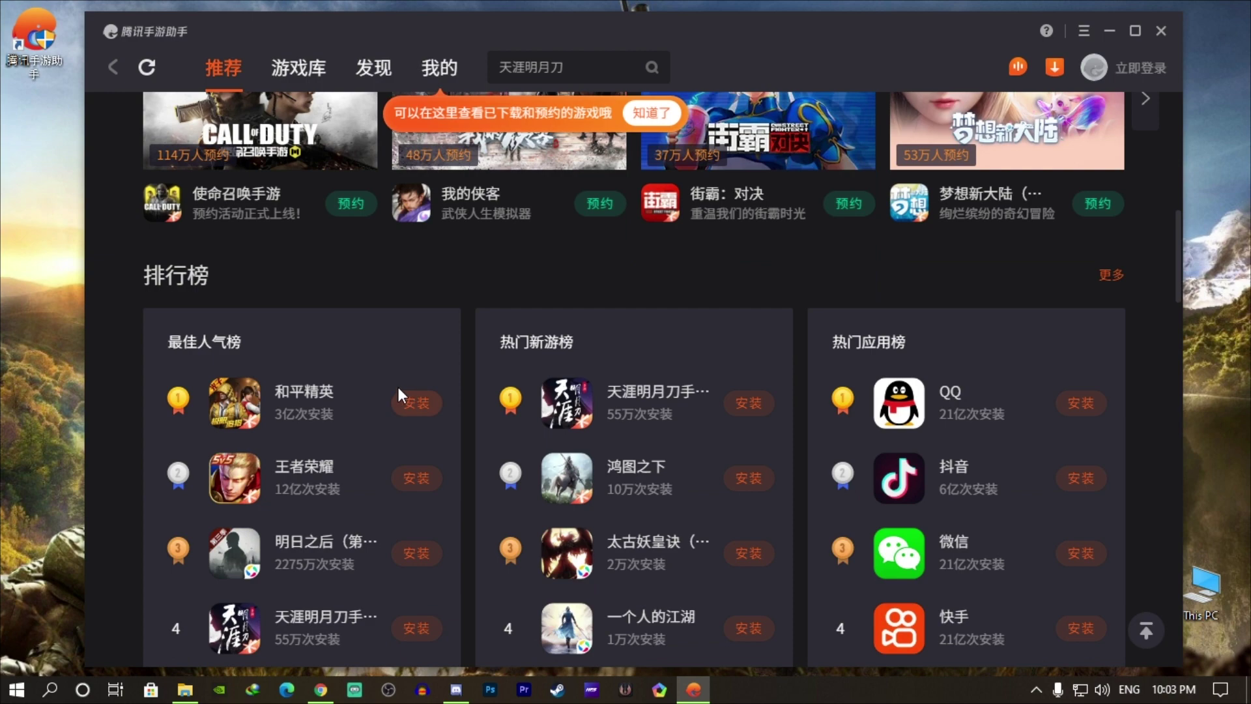
scroll(272, 338, "down", 4)
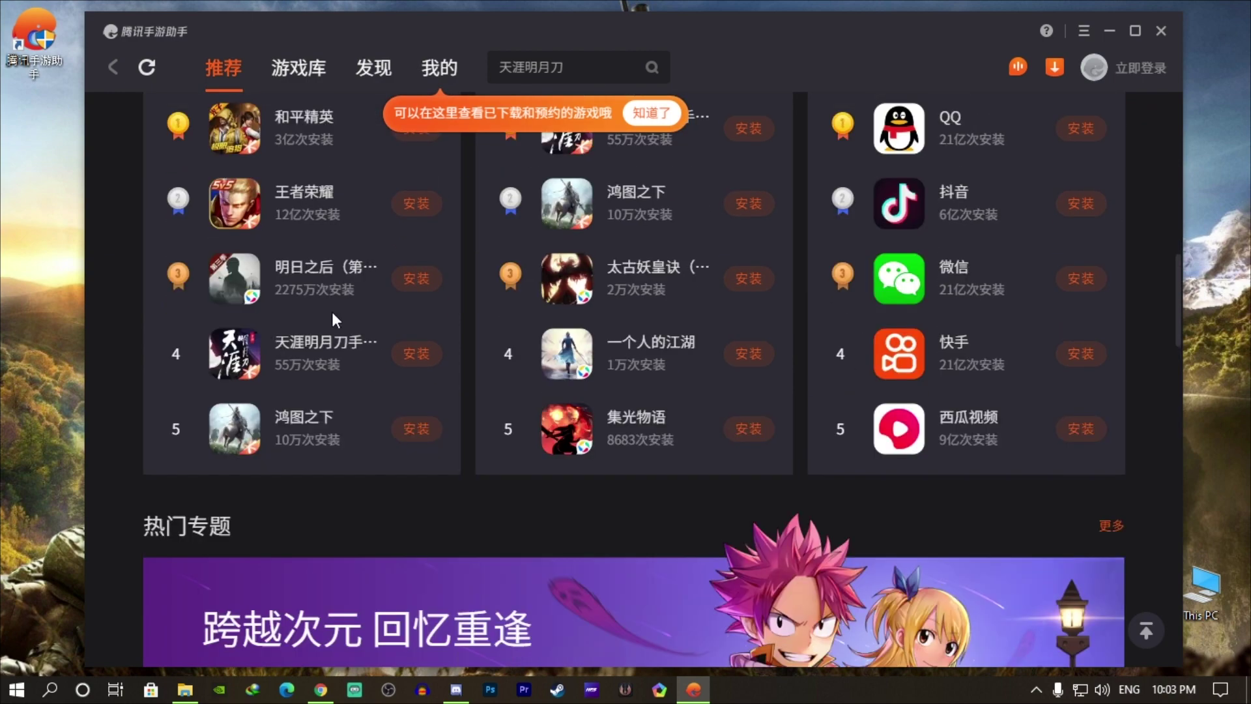
scroll(1075, 209, "down", 7)
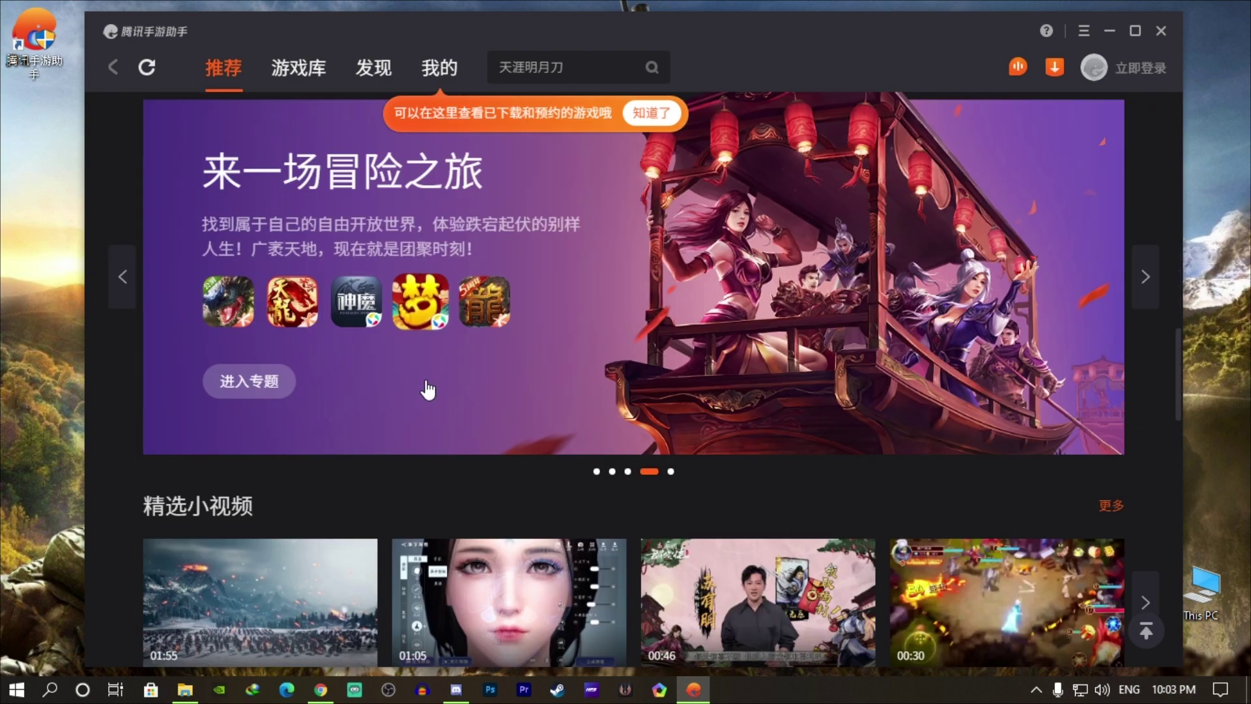
scroll(428, 389, "down", 14)
scroll(332, 398, "down", 11)
scroll(335, 399, "up", 14)
scroll(332, 397, "up", 18)
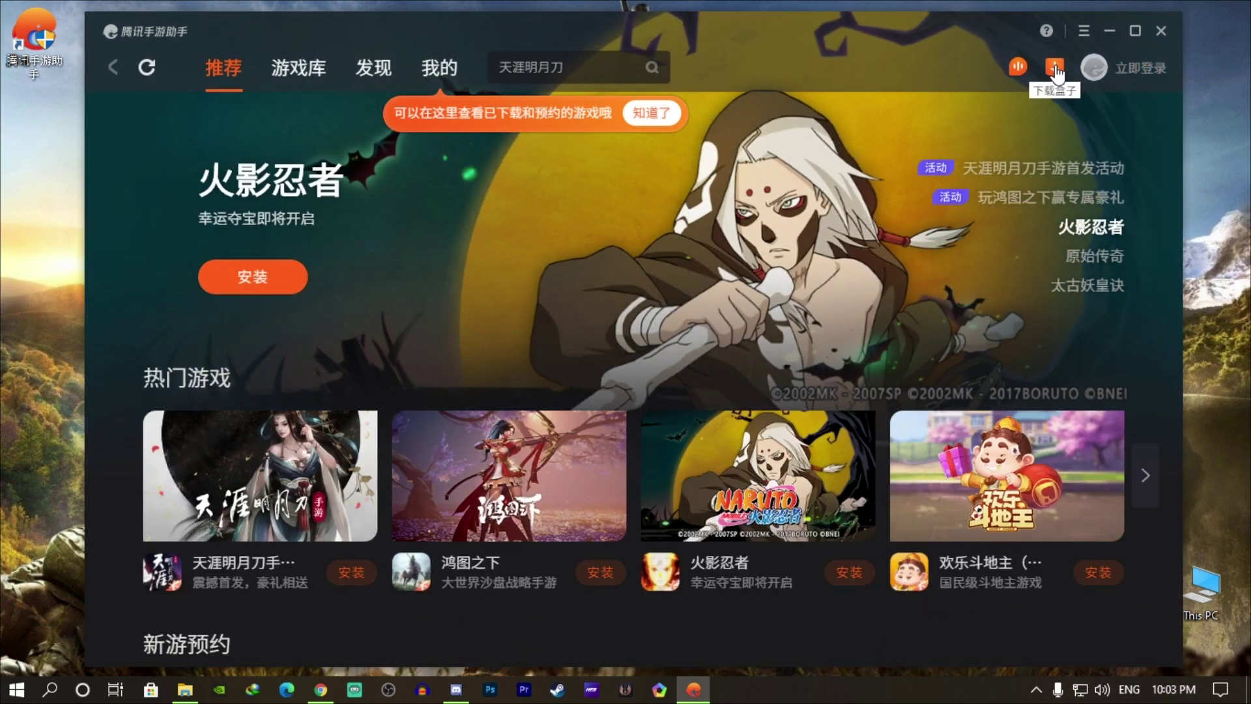
left_click(1053, 67)
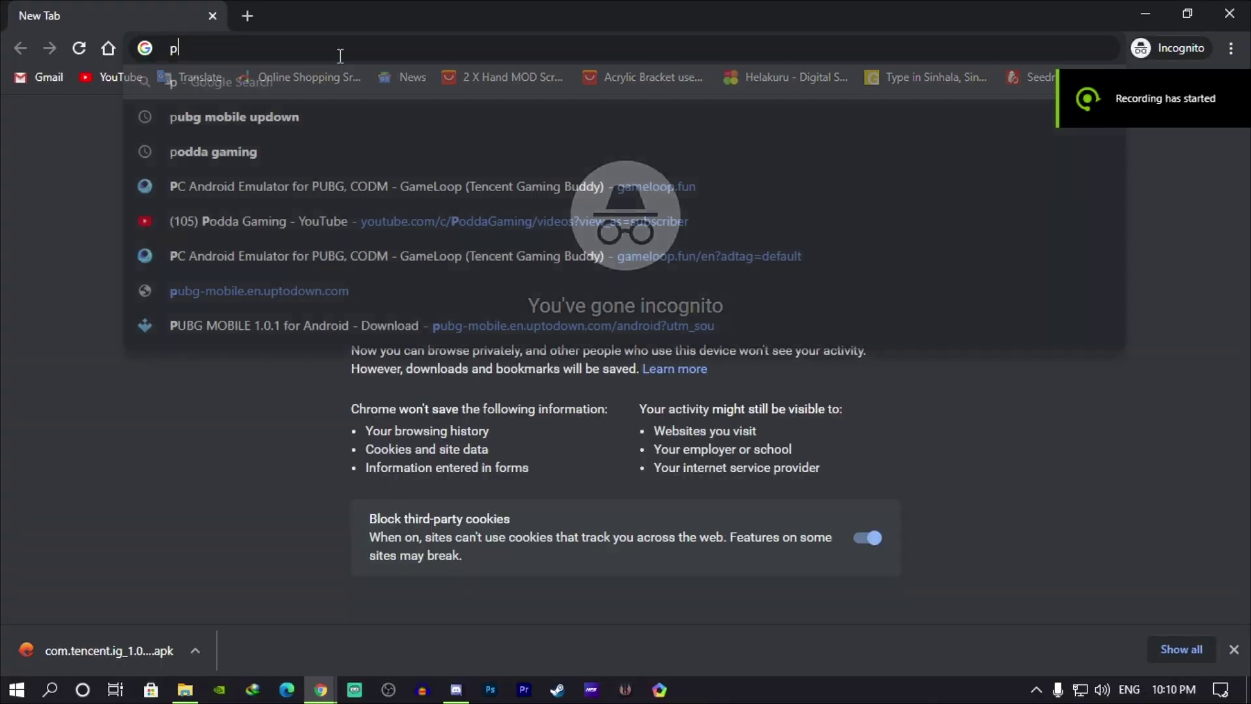
In Chrome, search Google for "pubg mobile apk obb data" and open the obbdownload.com result
type("ubg")
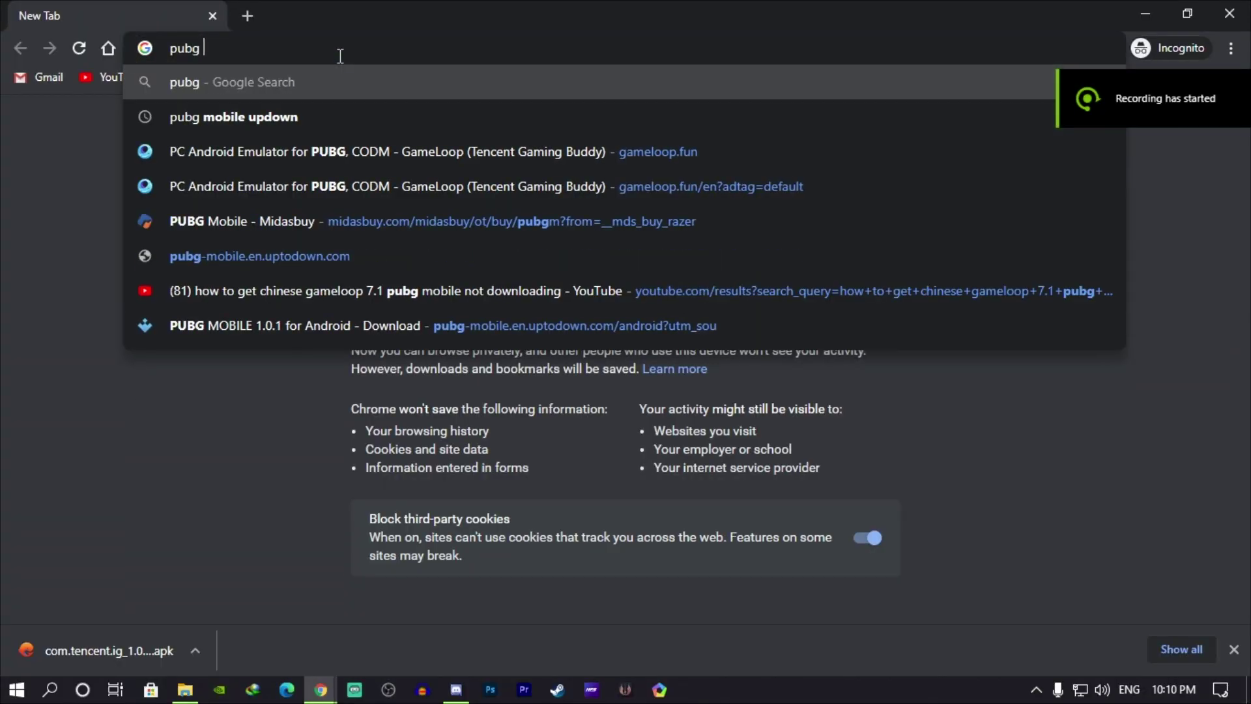
type(" mobile")
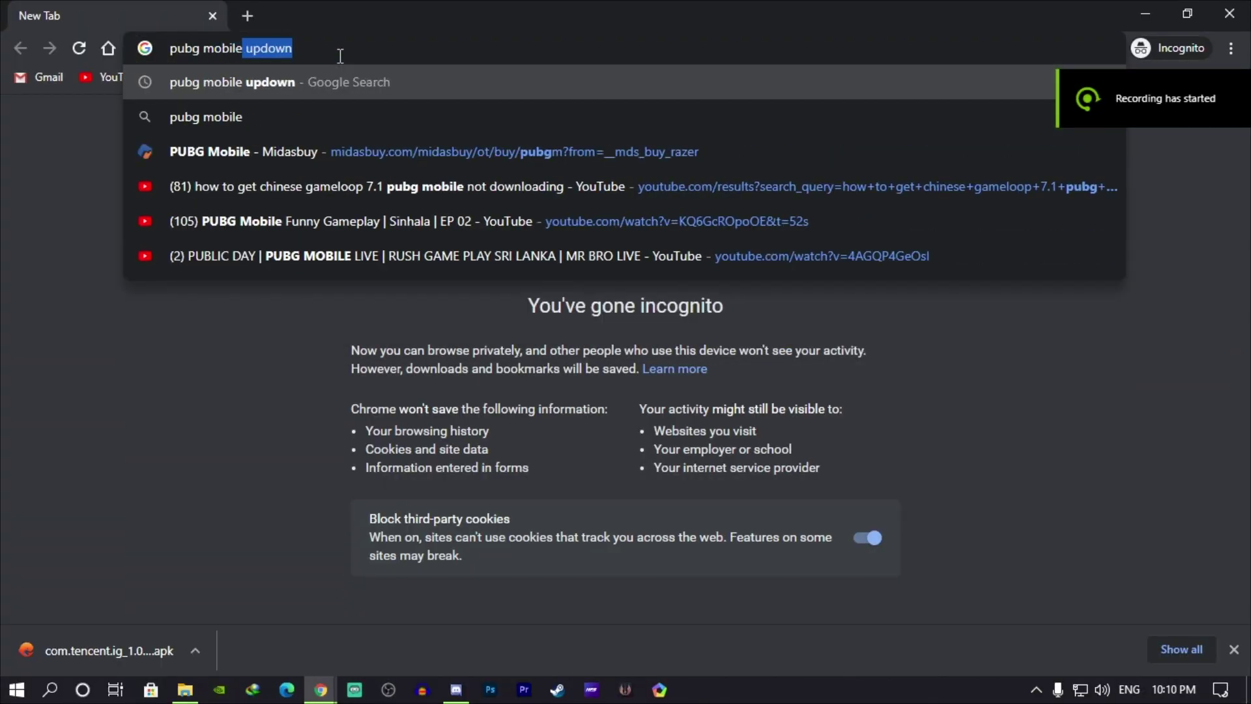
type(" ap")
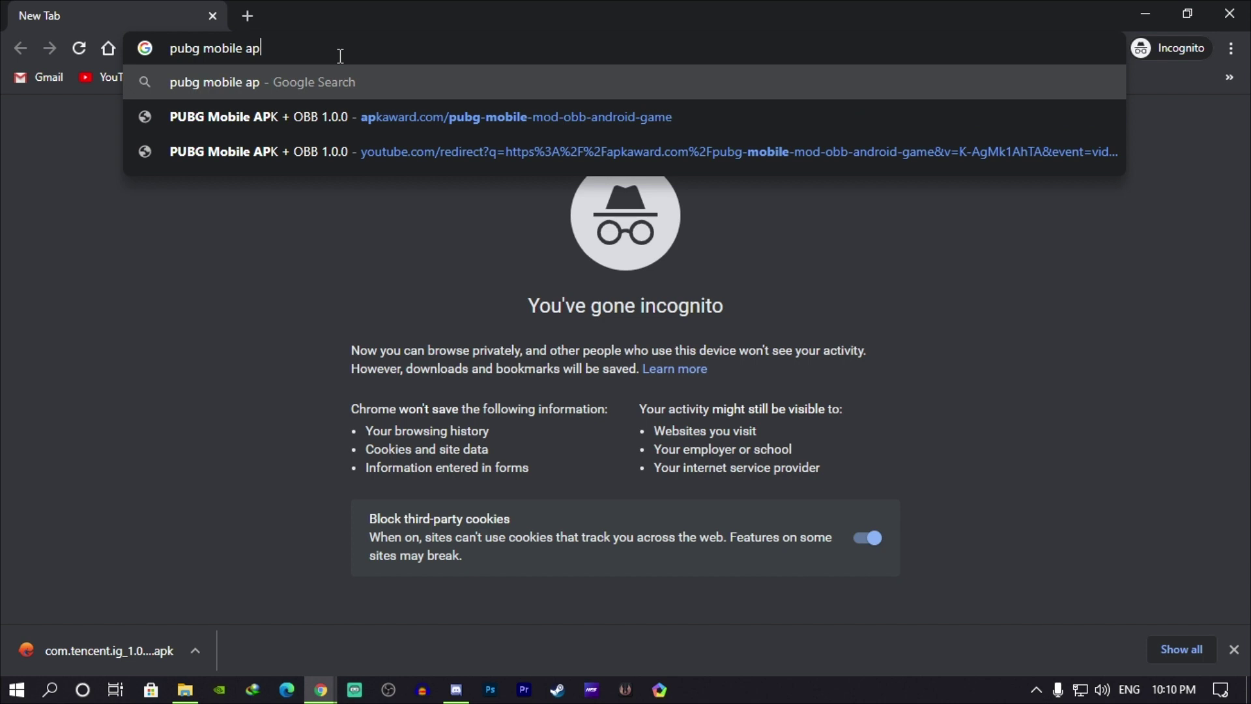
type("k obb data")
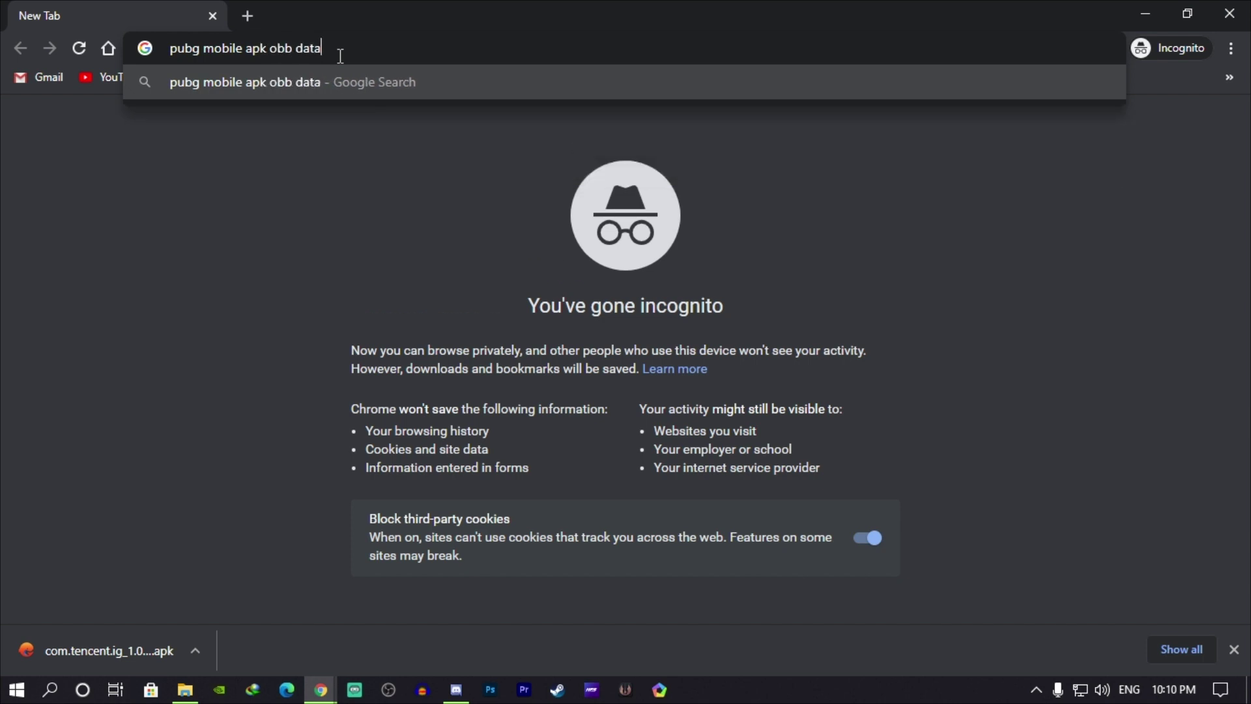
key("Return")
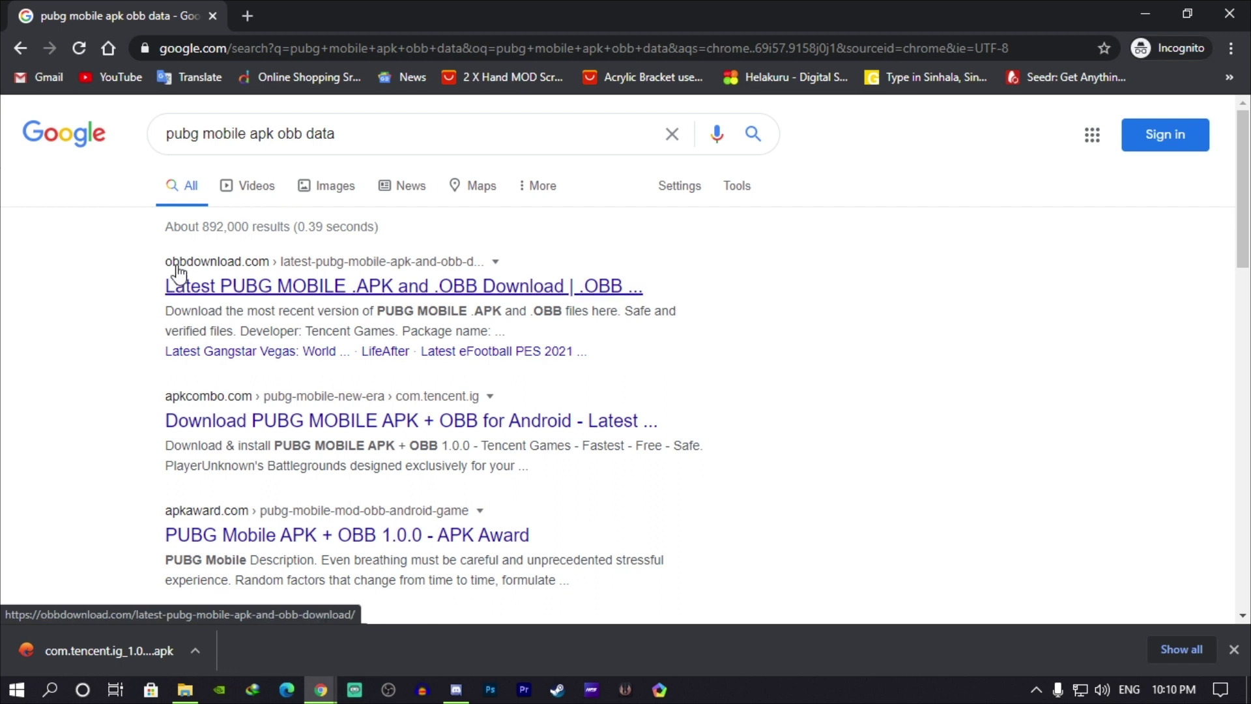
left_click_drag(145, 258, 249, 273)
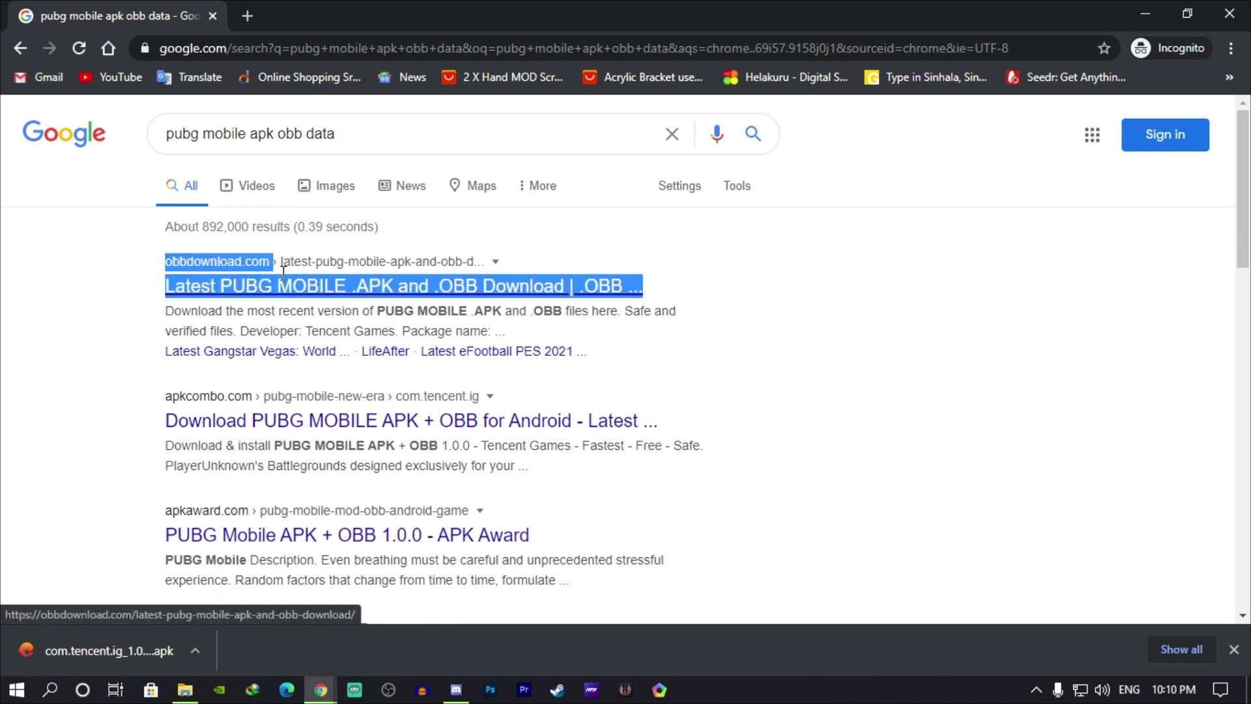
left_click(226, 288)
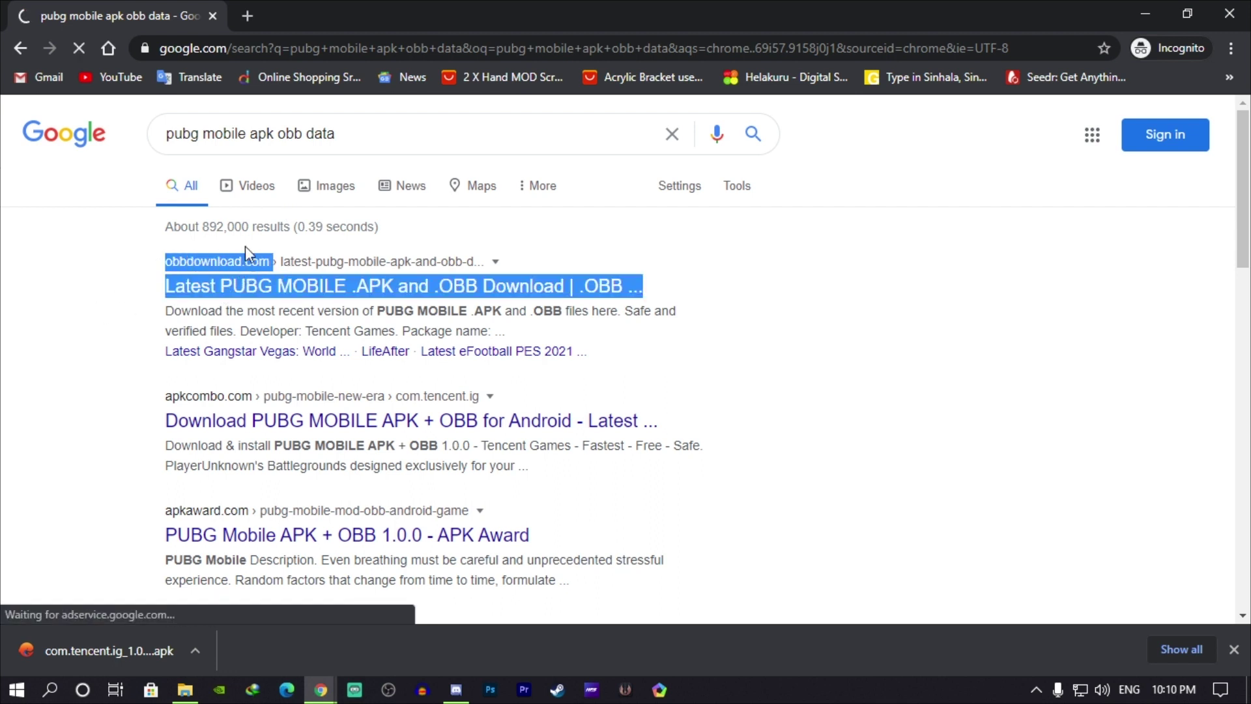
Find the APK and OBB download section for PUBG MOBILE and download the OBB file main.14350.com.tencent.ig
scroll(295, 378, "down", 4)
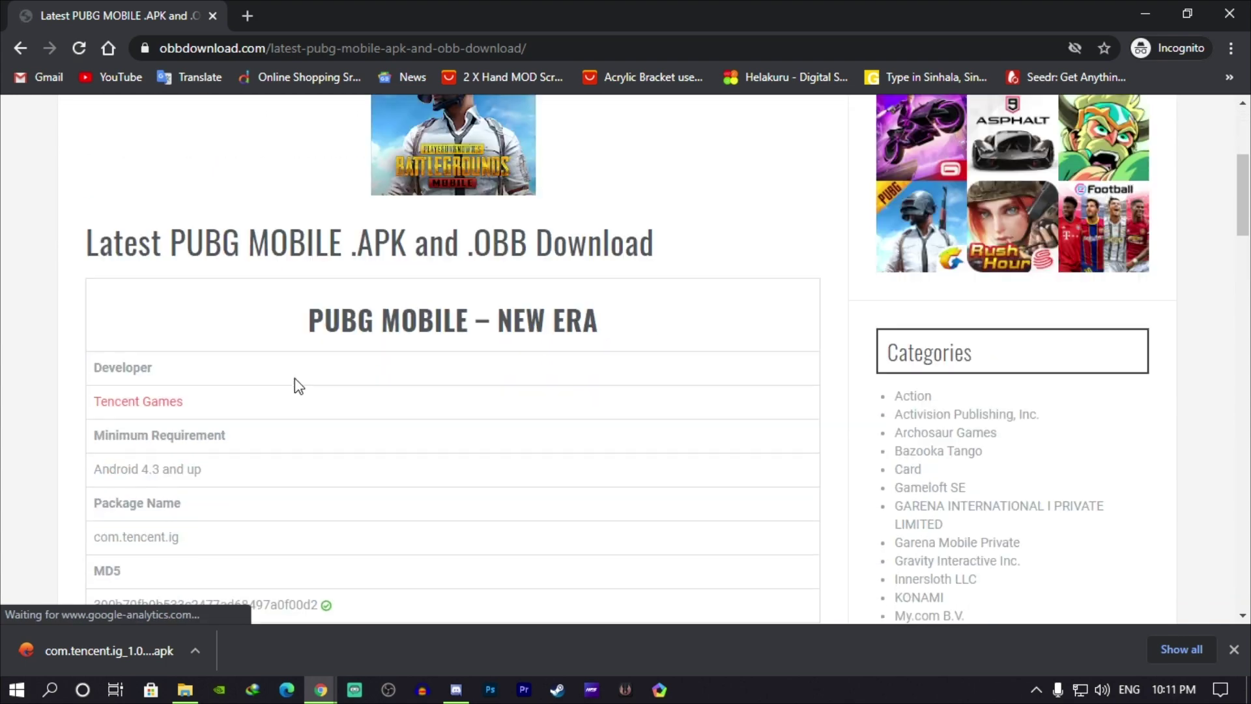
scroll(295, 377, "up", 4)
scroll(268, 340, "down", 10)
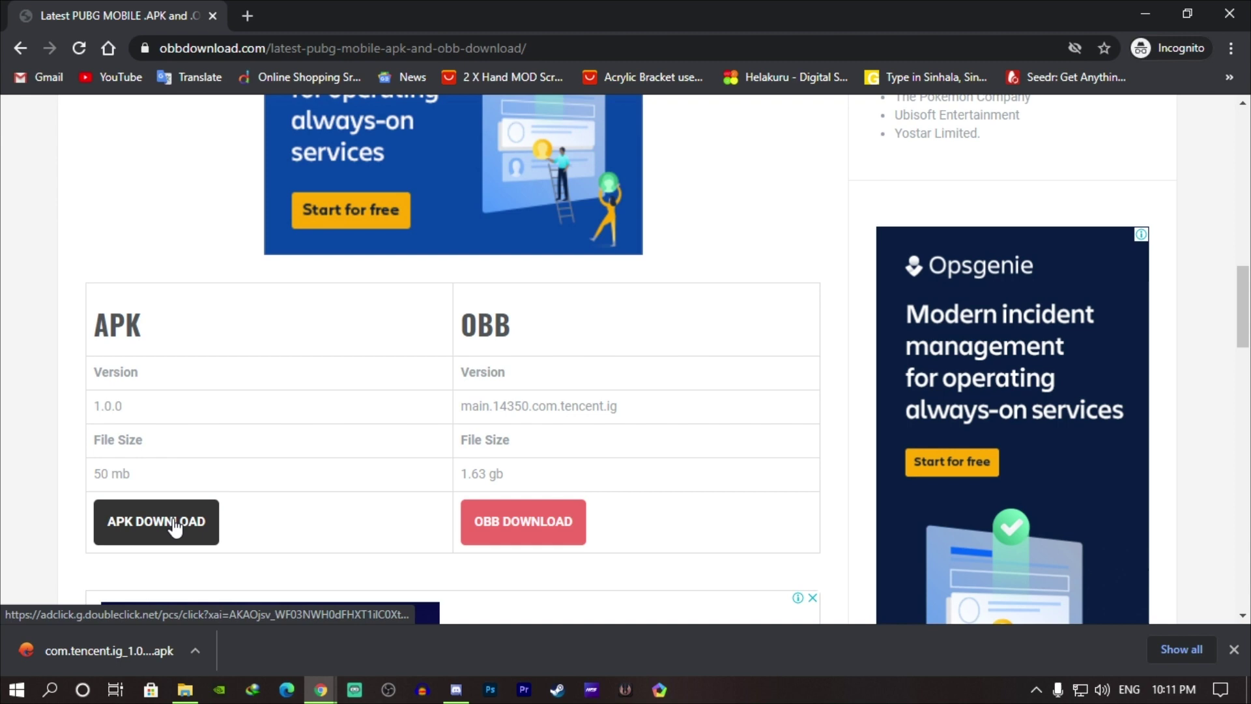
left_click(561, 524)
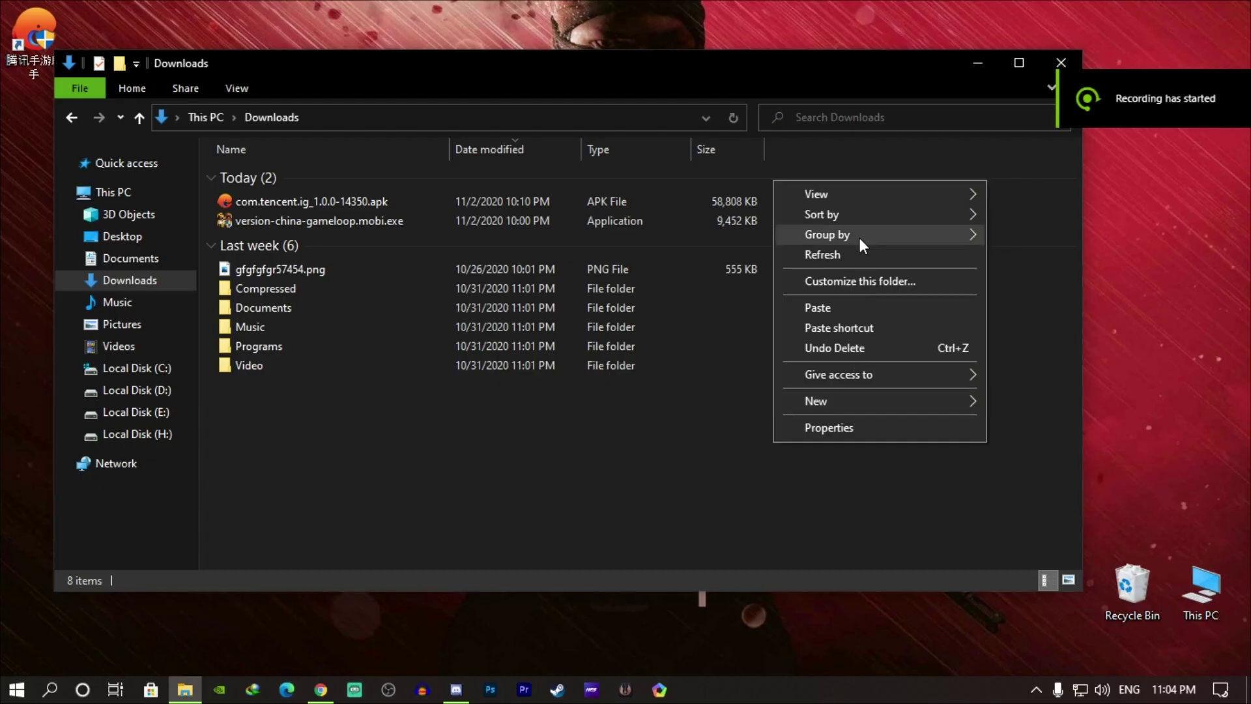
Refresh the Downloads folder and check for the downloaded PUBG MOBILE OBB and APK files
left_click(824, 257)
left_click(312, 202)
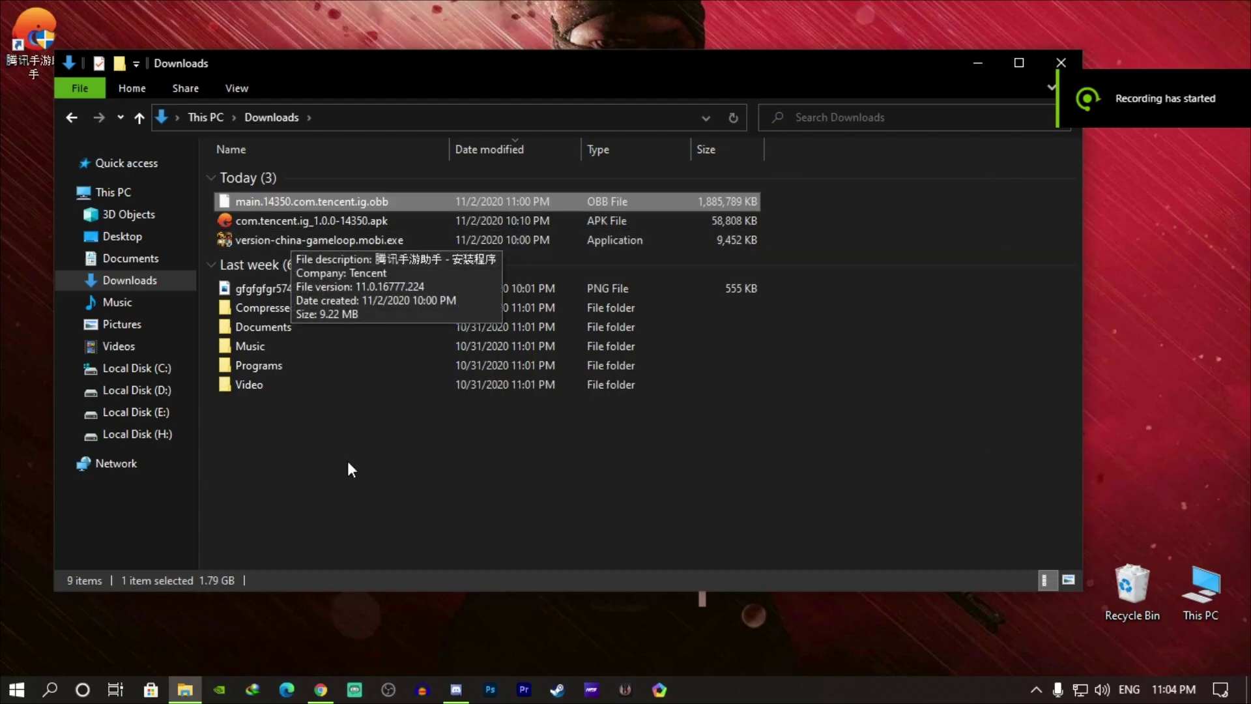
right_click(358, 501)
left_click(456, 317)
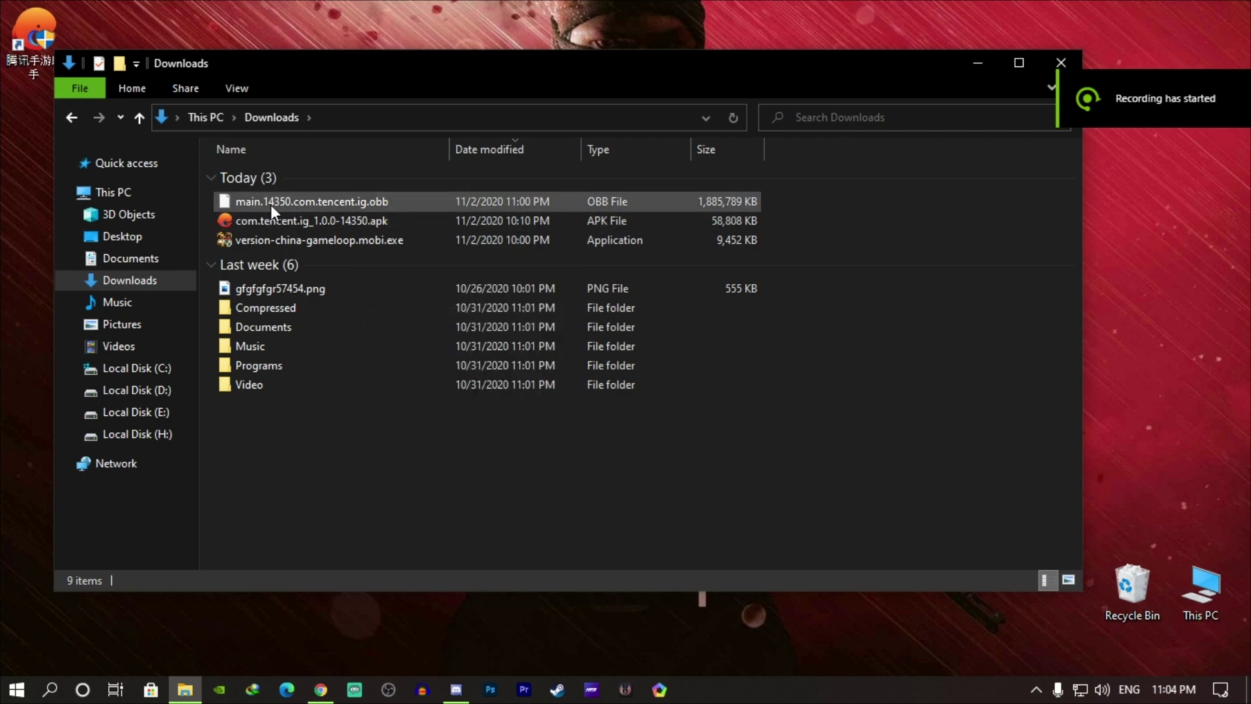
Launch 腾讯手游助手 from the desktop with permission to make changes and check its download manager
double_click(32, 36)
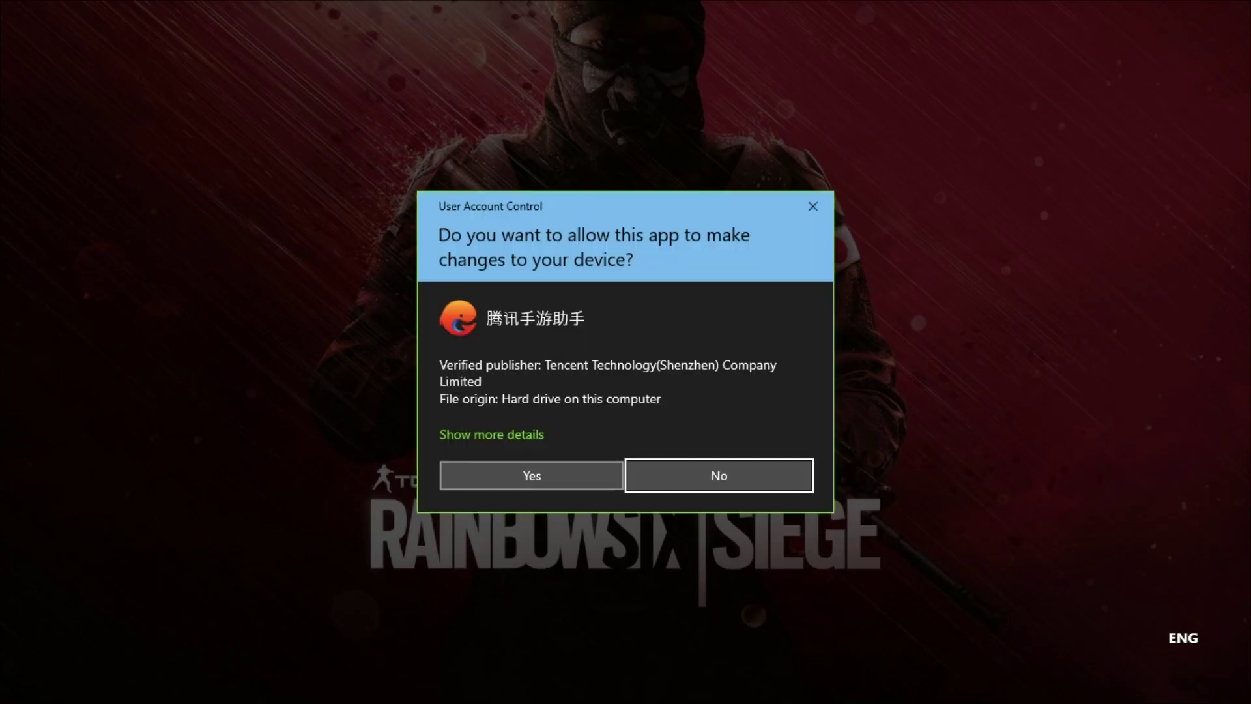
left_click(560, 485)
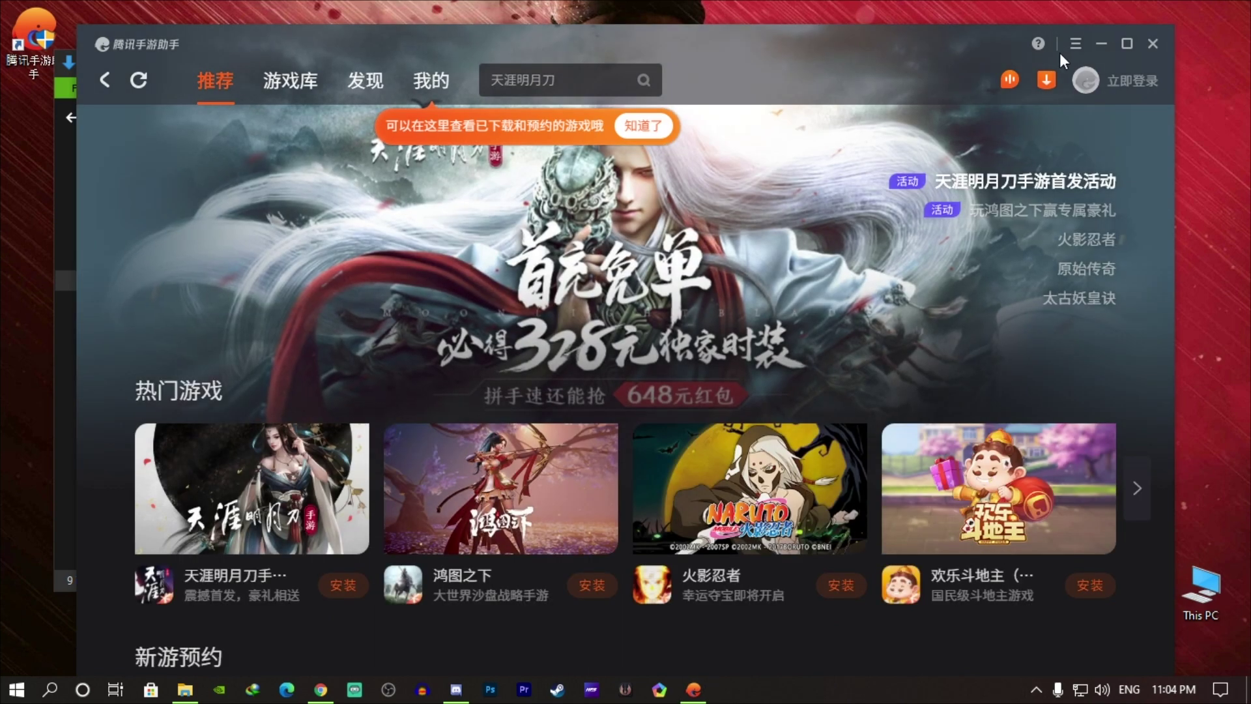
left_click(1046, 79)
left_click(1054, 78)
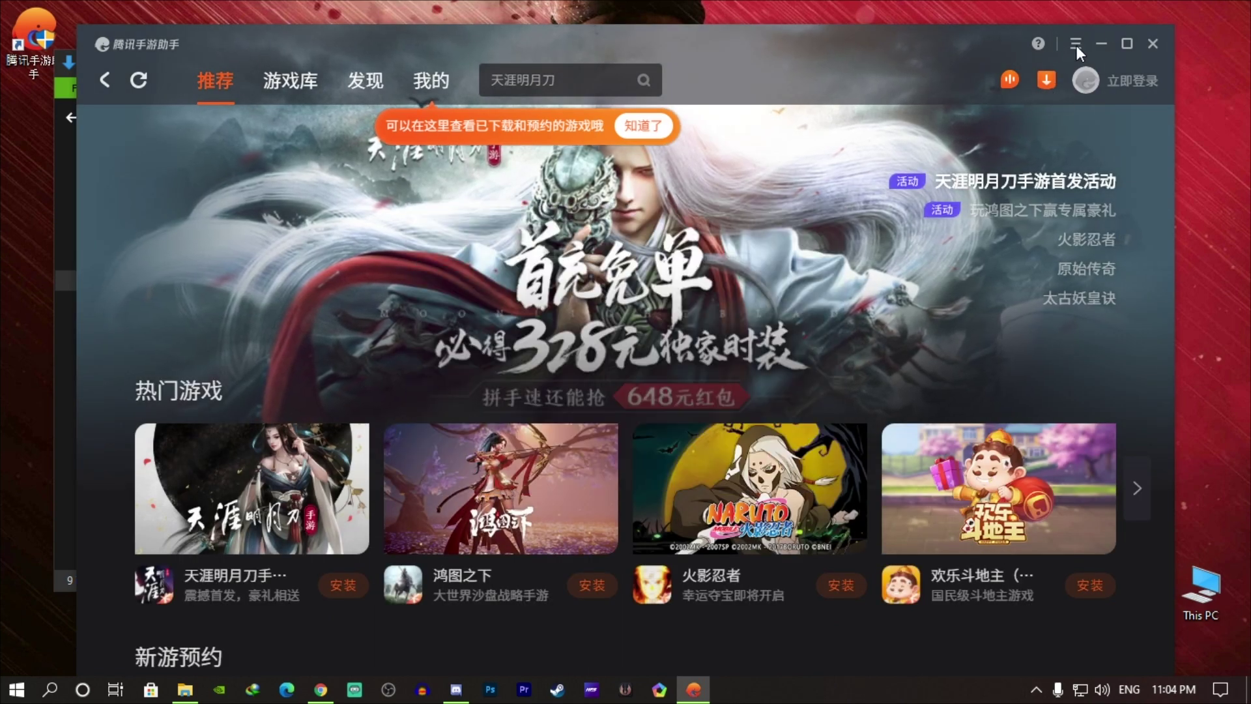
Install the local APK (本地APK安装) com.tencent.ig_1.0.0-14350.apk from Downloads and check the download manager
left_click(1076, 44)
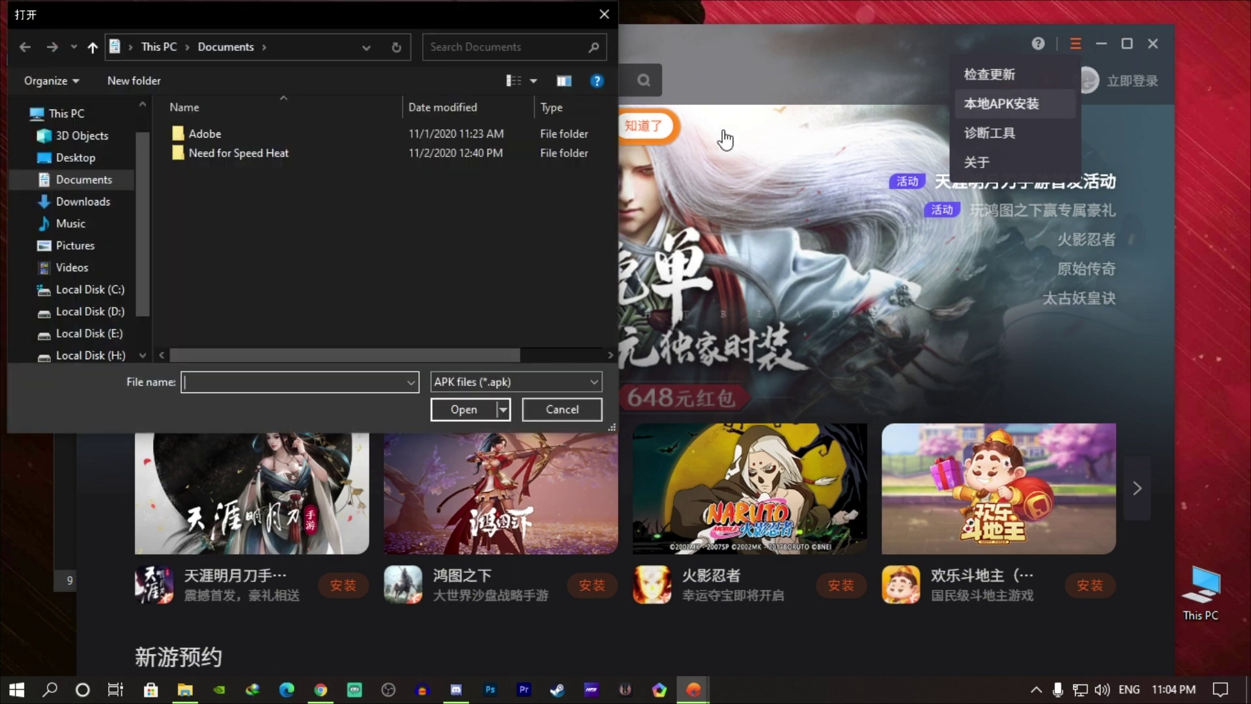
left_click(84, 201)
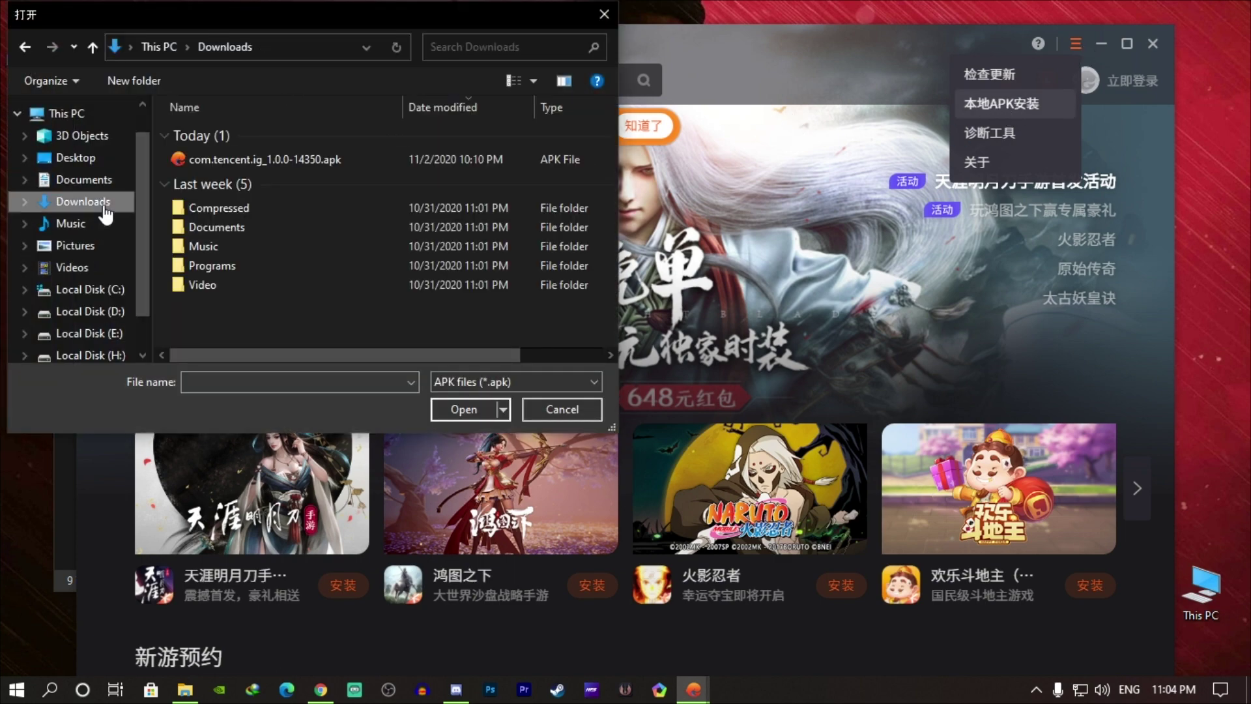
left_click(282, 162)
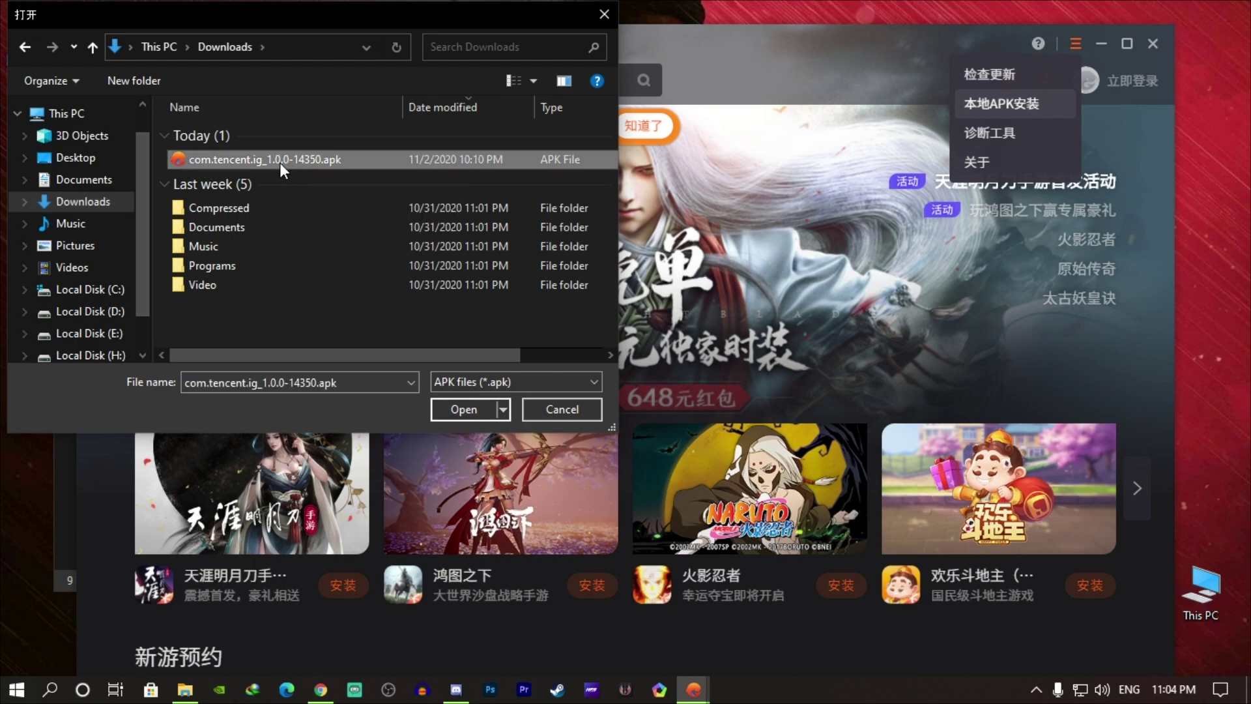
left_click(465, 417)
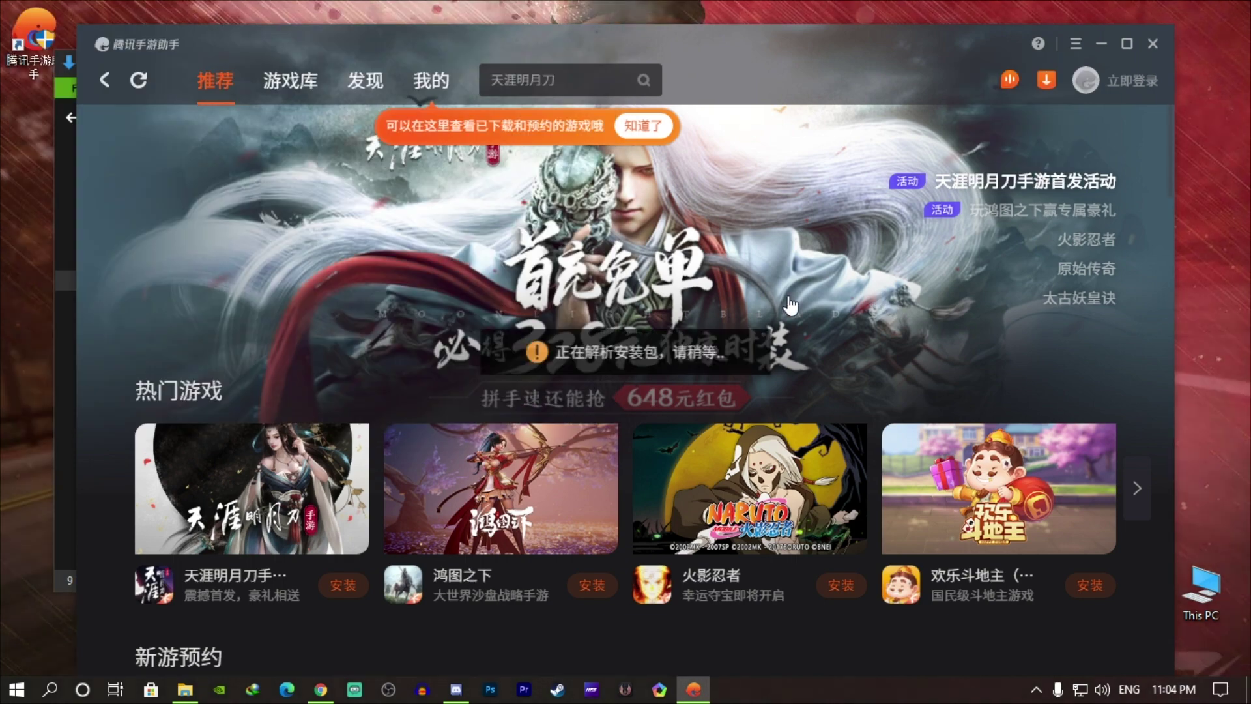
left_click(1044, 84)
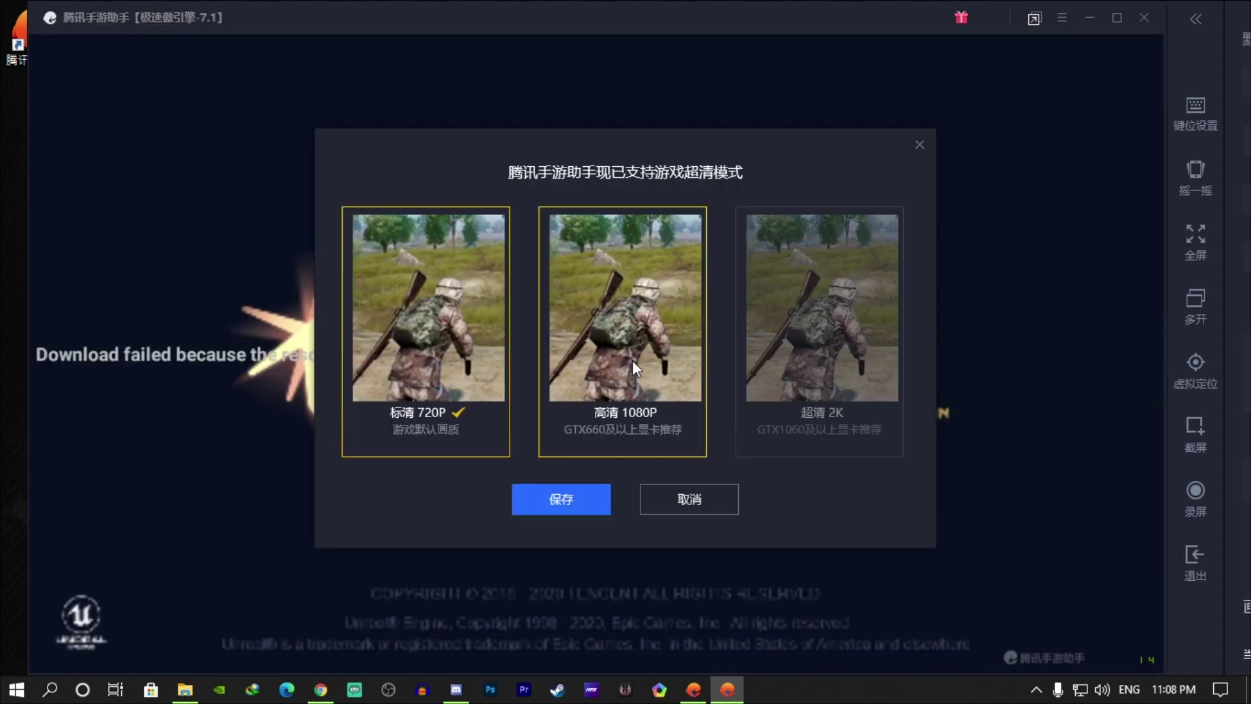
Set the game's clarity to 高清 1080P, save it and restart the game to apply it
left_click(632, 360)
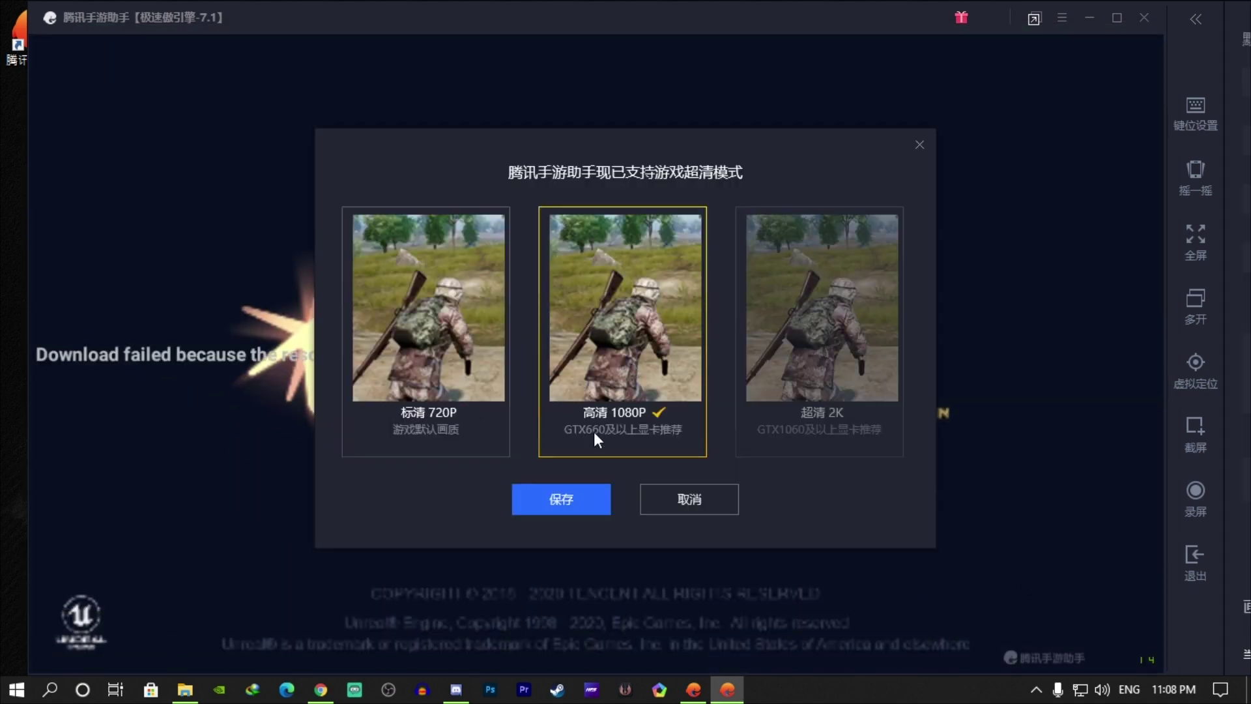
left_click(568, 498)
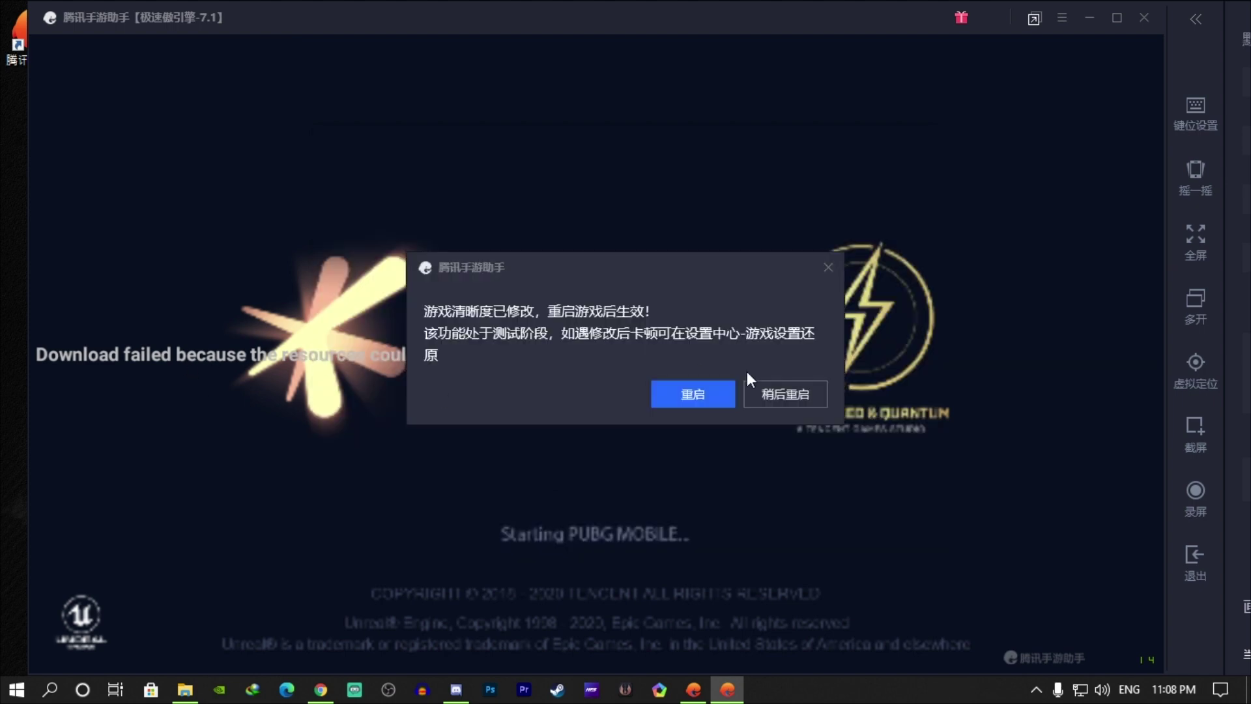
left_click(694, 391)
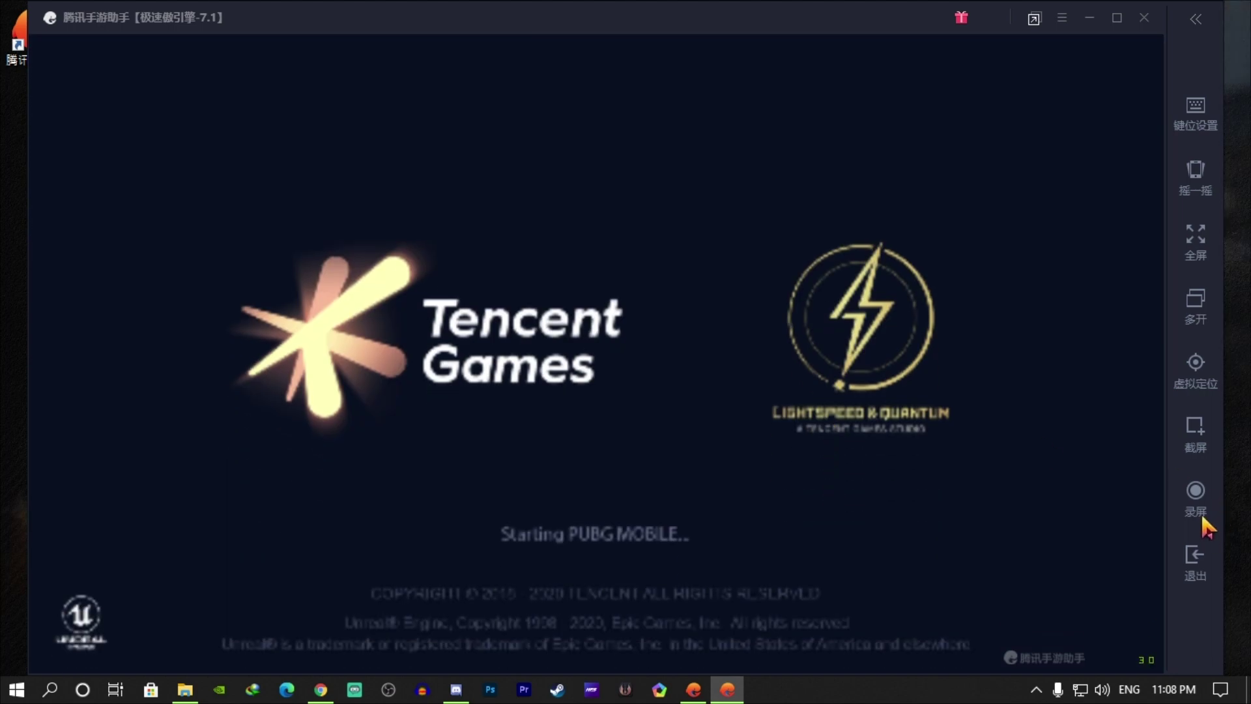
Exit PUBG MOBILE to the emulator's home screen, then close the emulator and confirm
left_click(1209, 568)
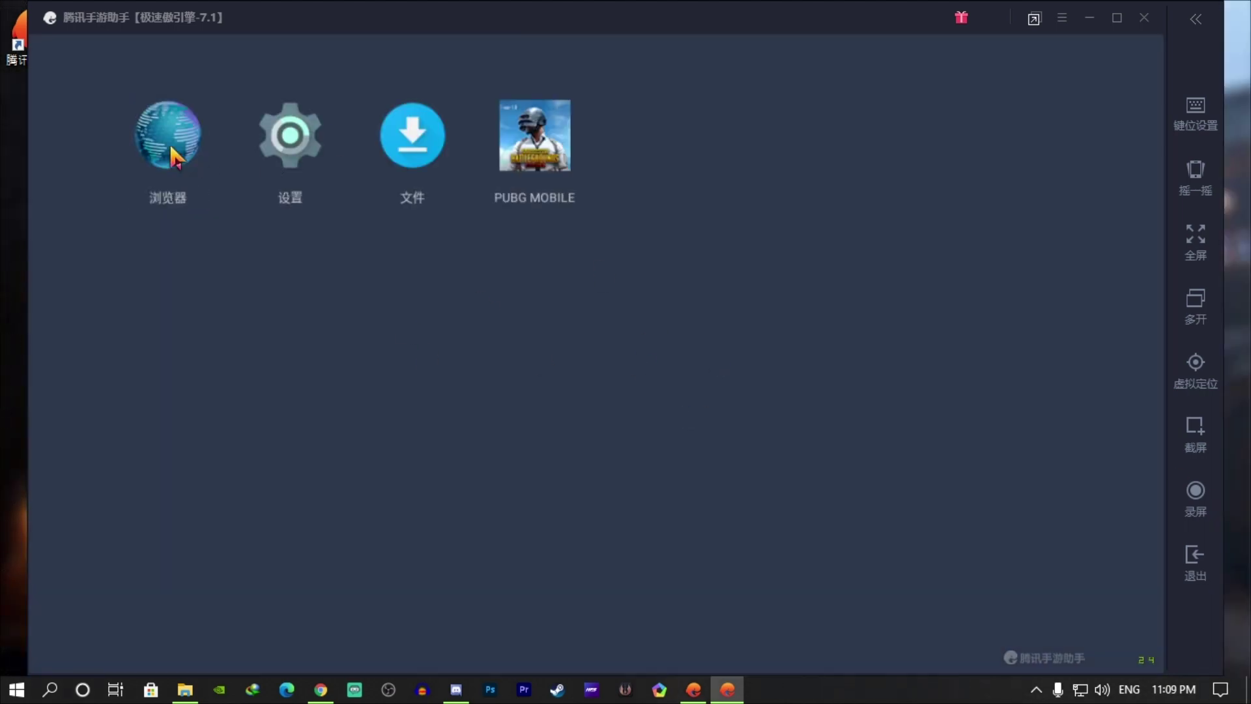
left_click(1141, 26)
left_click(631, 375)
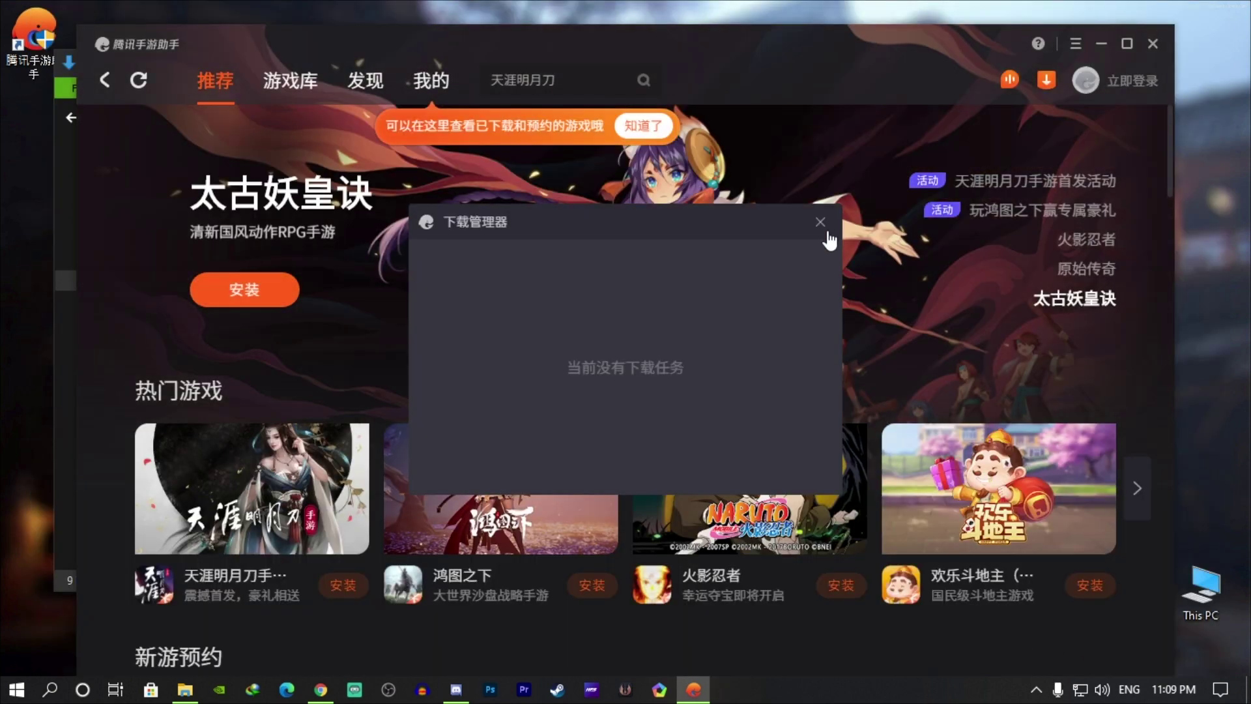
Close the download manager and 腾讯手游助手, quit its background process and close the Downloads folder
left_click(819, 217)
left_click(1151, 45)
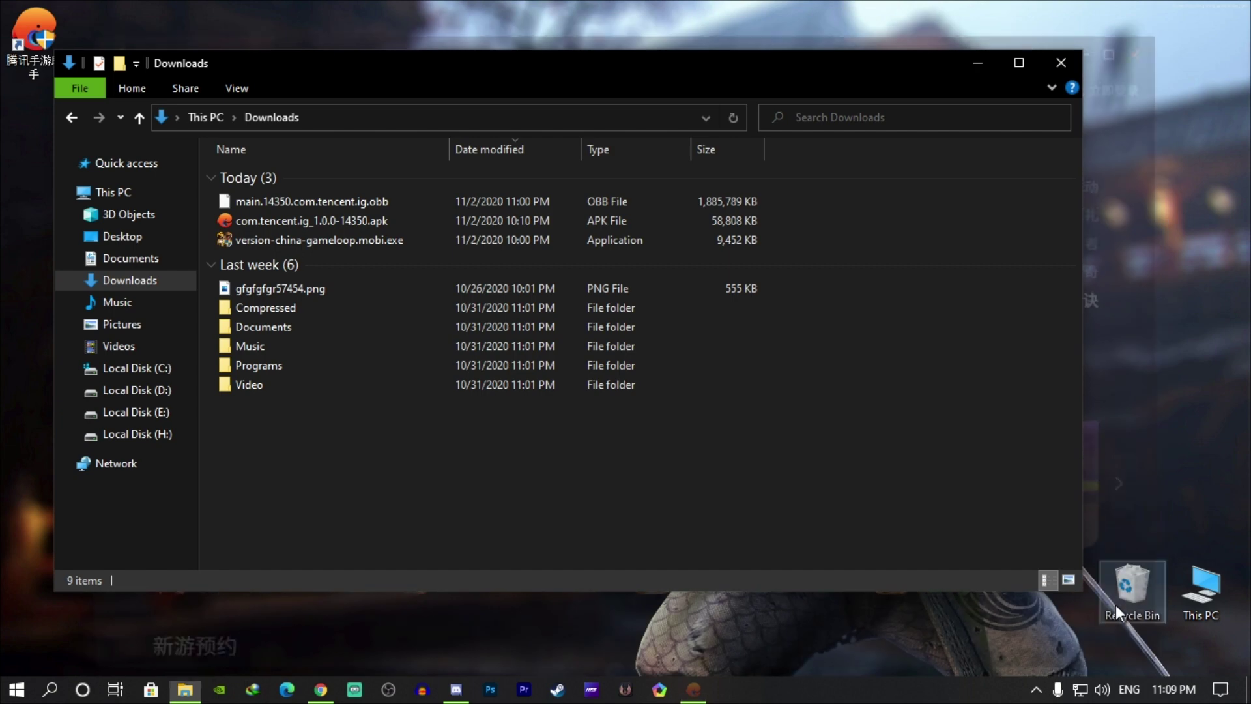
left_click(1035, 689)
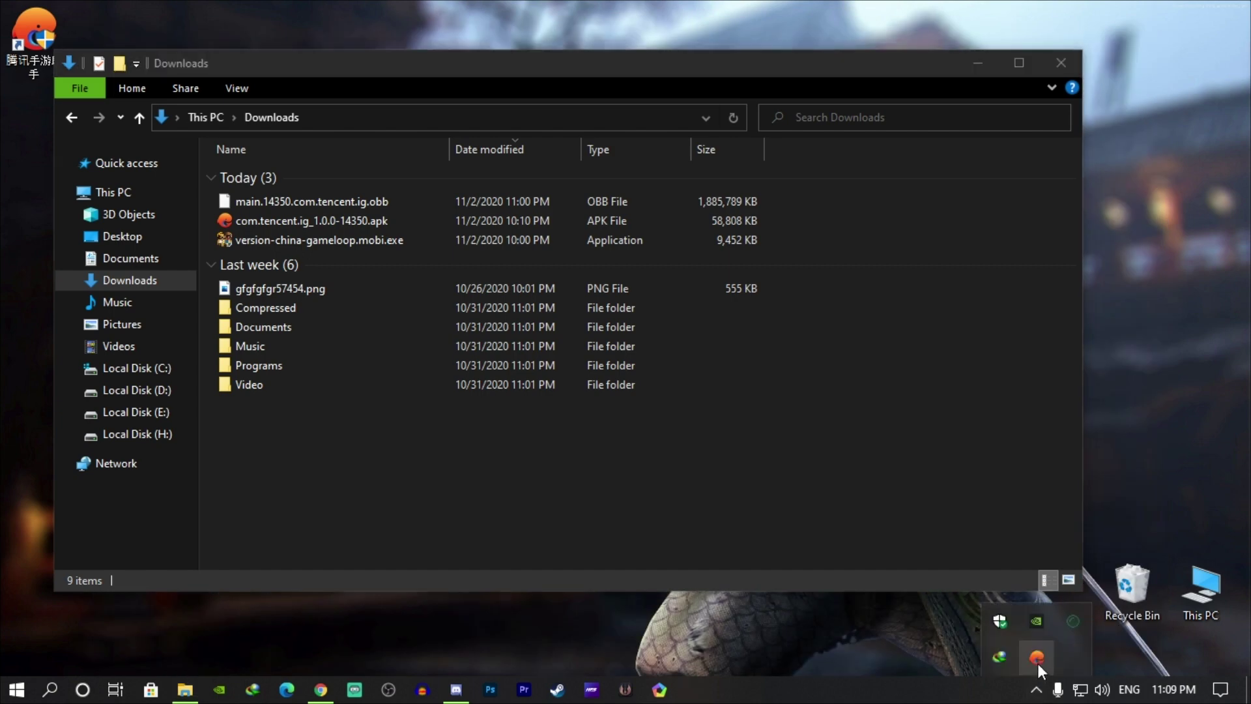
left_click(1061, 62)
Search Windows for Registry Editor and launch it with permission to make changes
left_click(50, 689)
type("re")
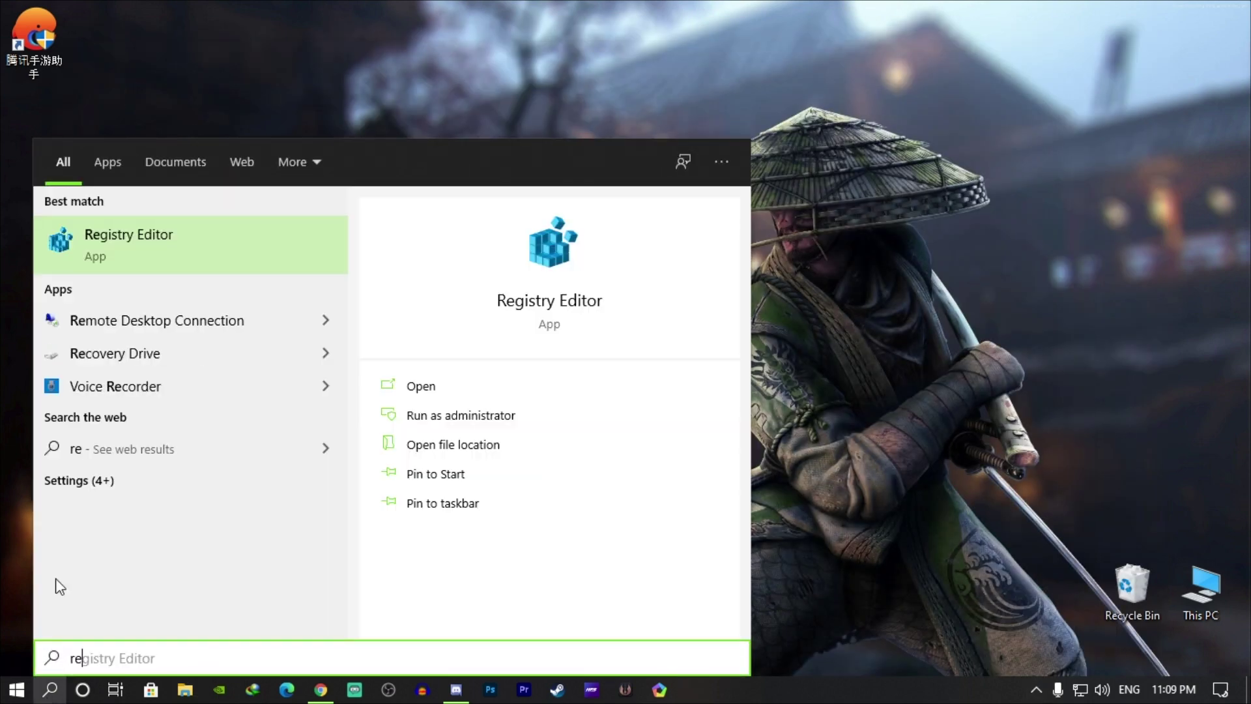
key("Return")
key("Left")
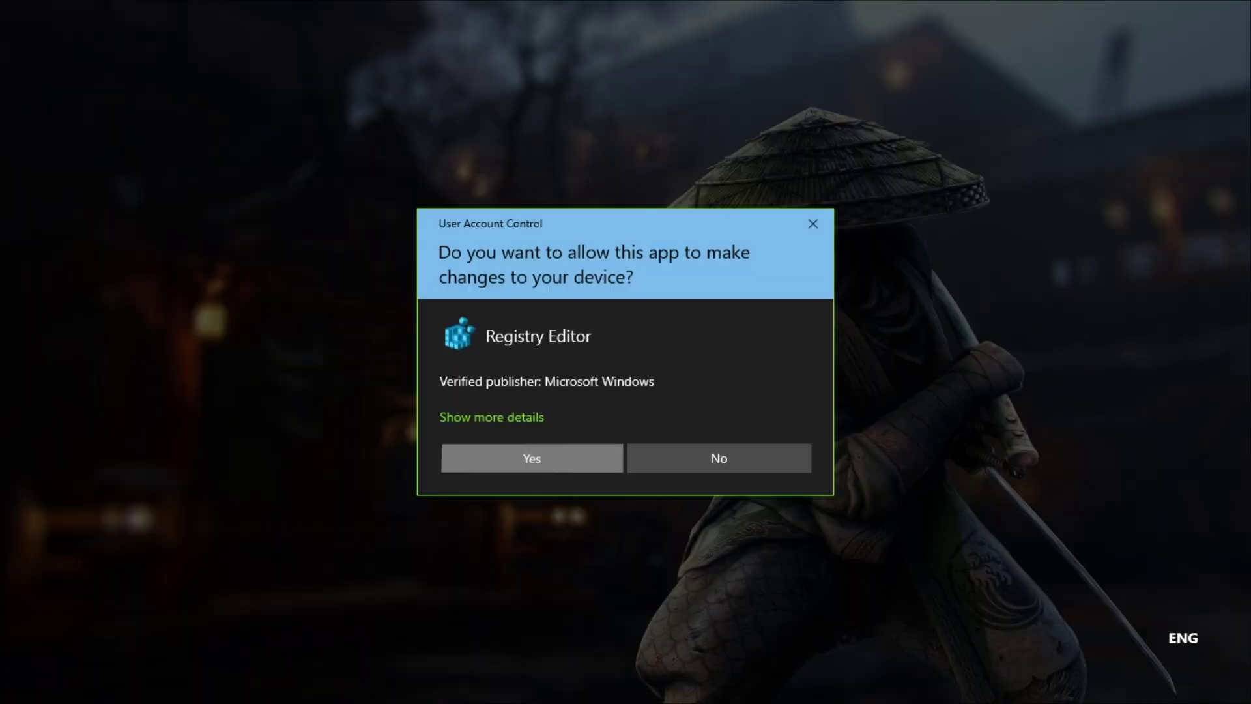
key("Return")
Go to the registry key HKEY_CURRENT_USER\SOFTWARE\Tencent\MobileGamePC
left_click(60, 150)
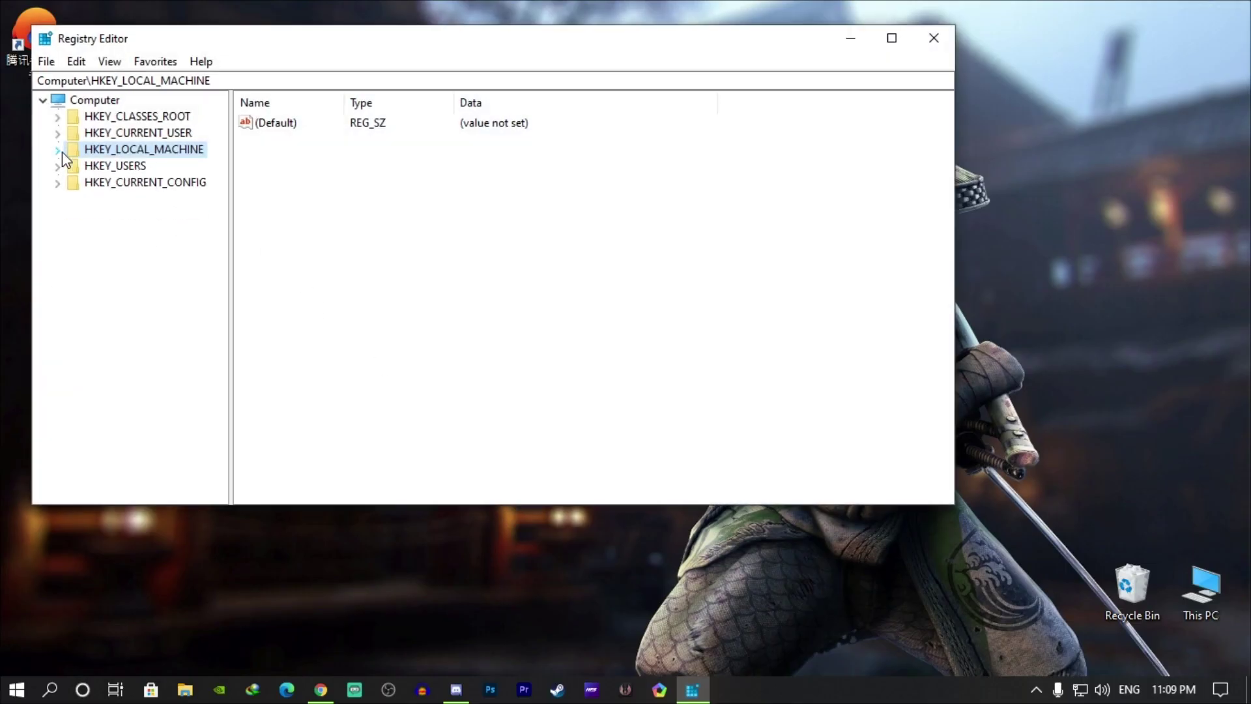
left_click(58, 132)
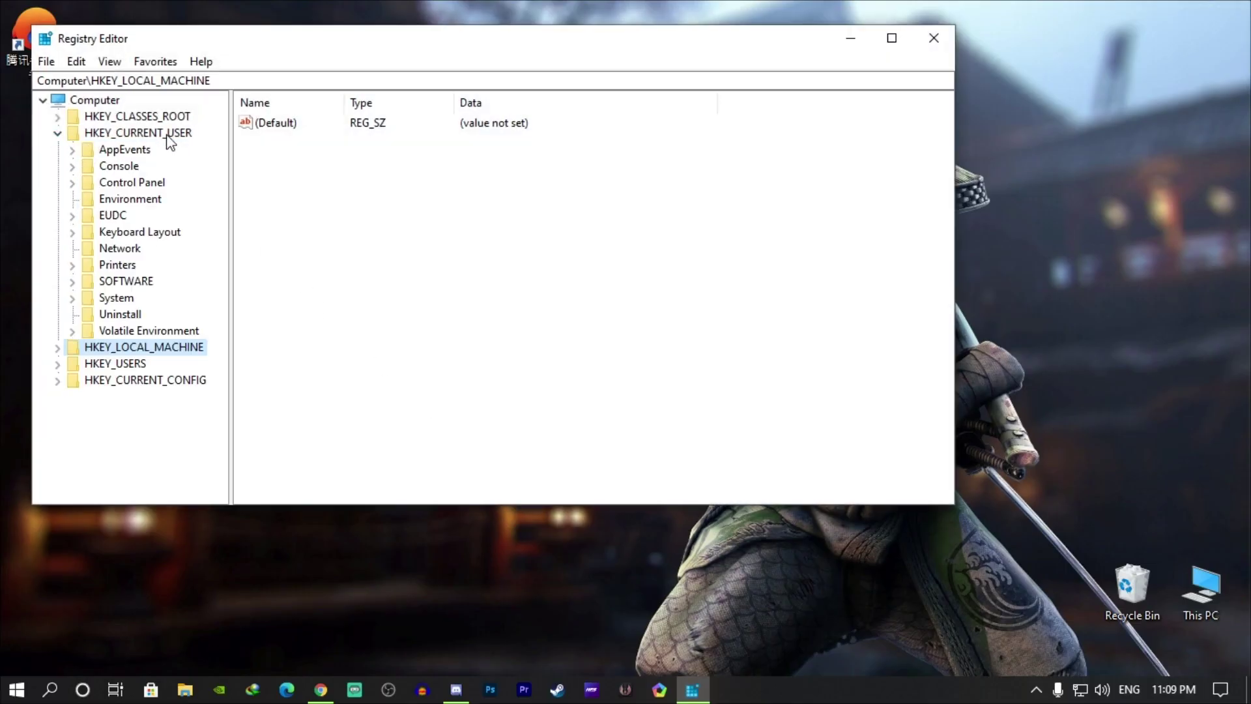
left_click(74, 282)
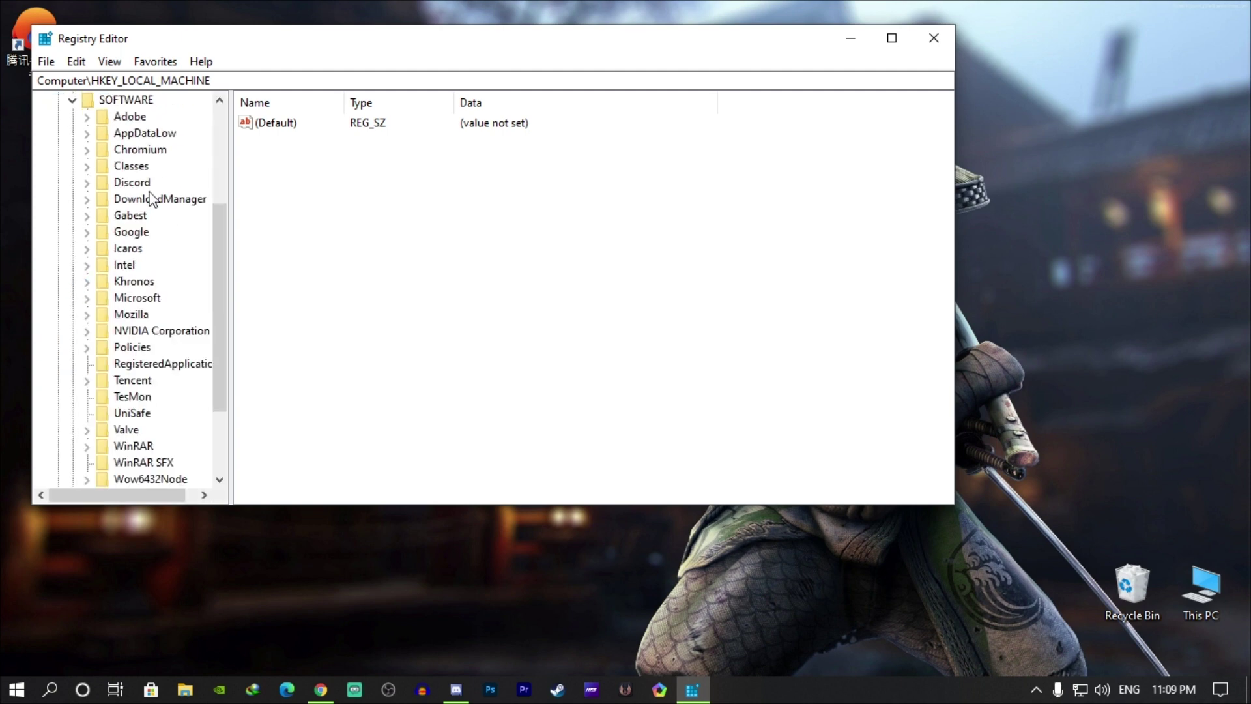
scroll(204, 350, "down", 1)
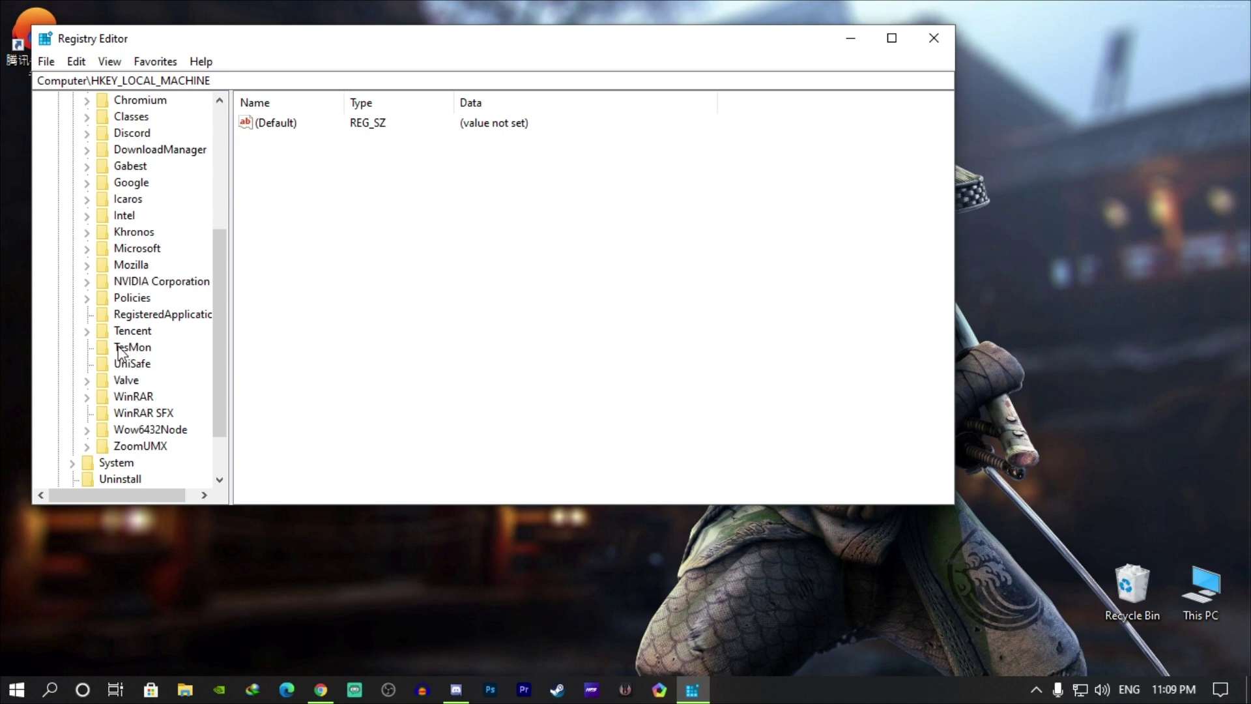
left_click(87, 330)
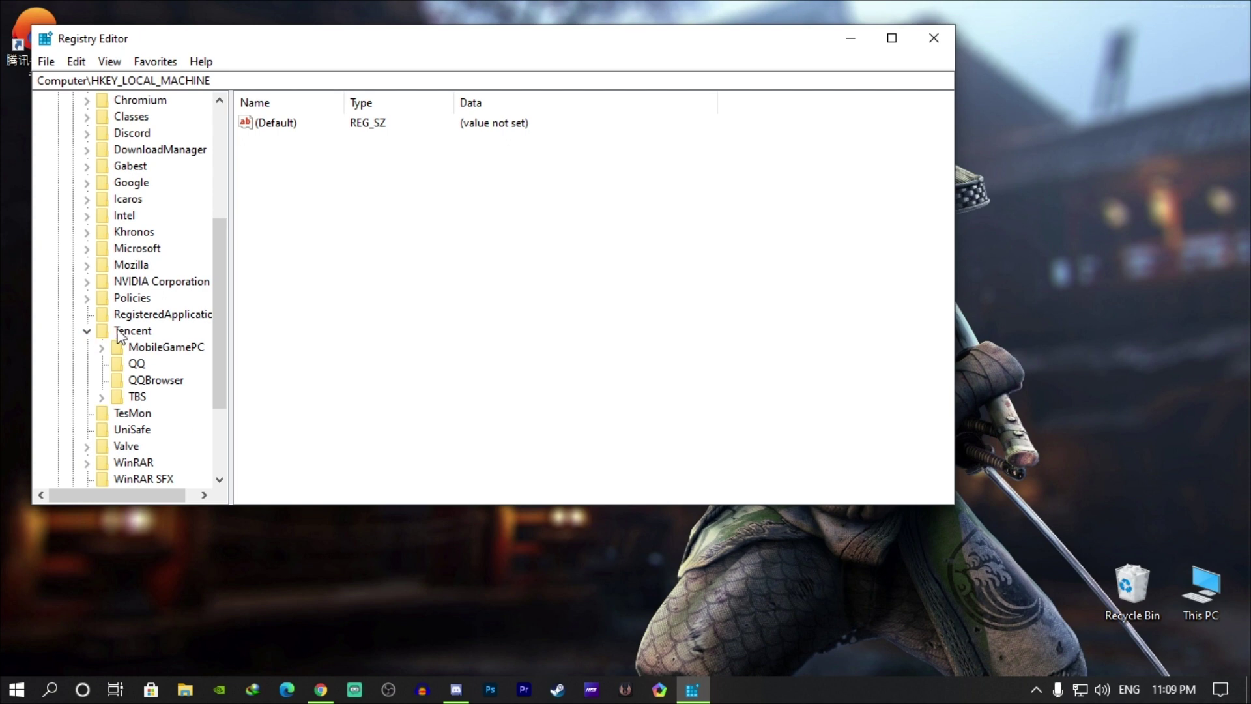
left_click(166, 351)
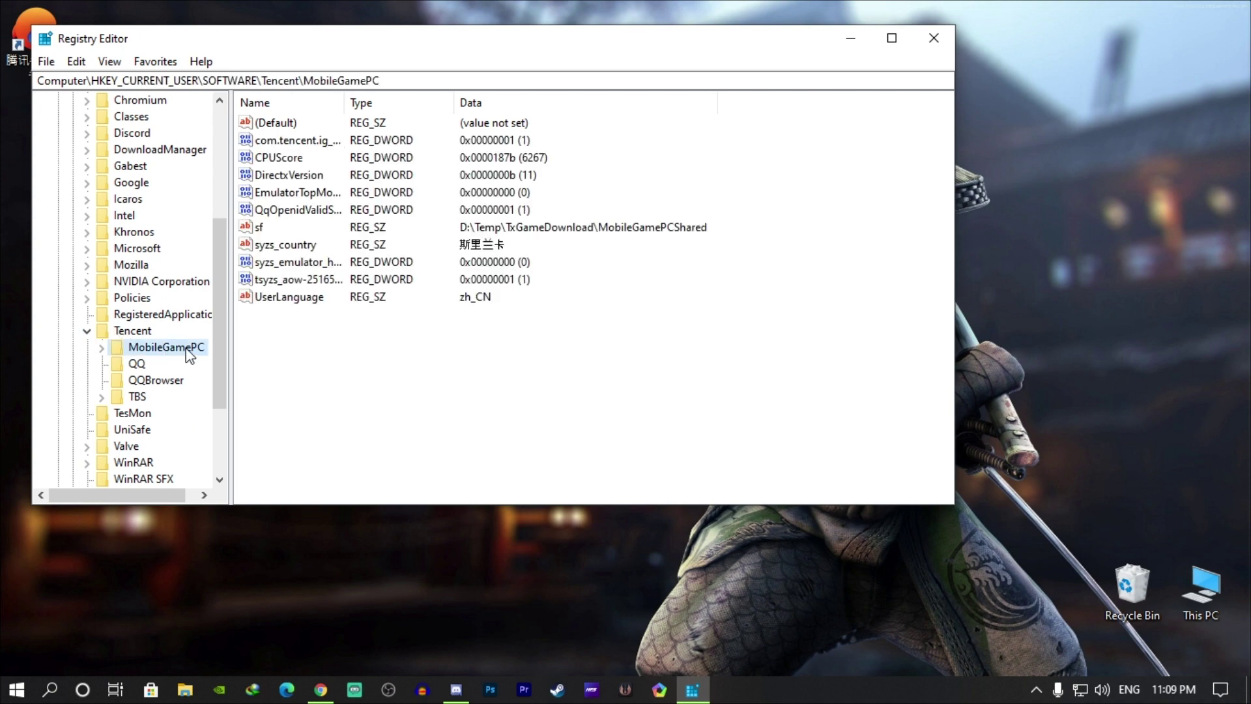
Set the UserLanguage value of the MobileGamePC key to en_us and close Registry Editor
left_click(301, 298)
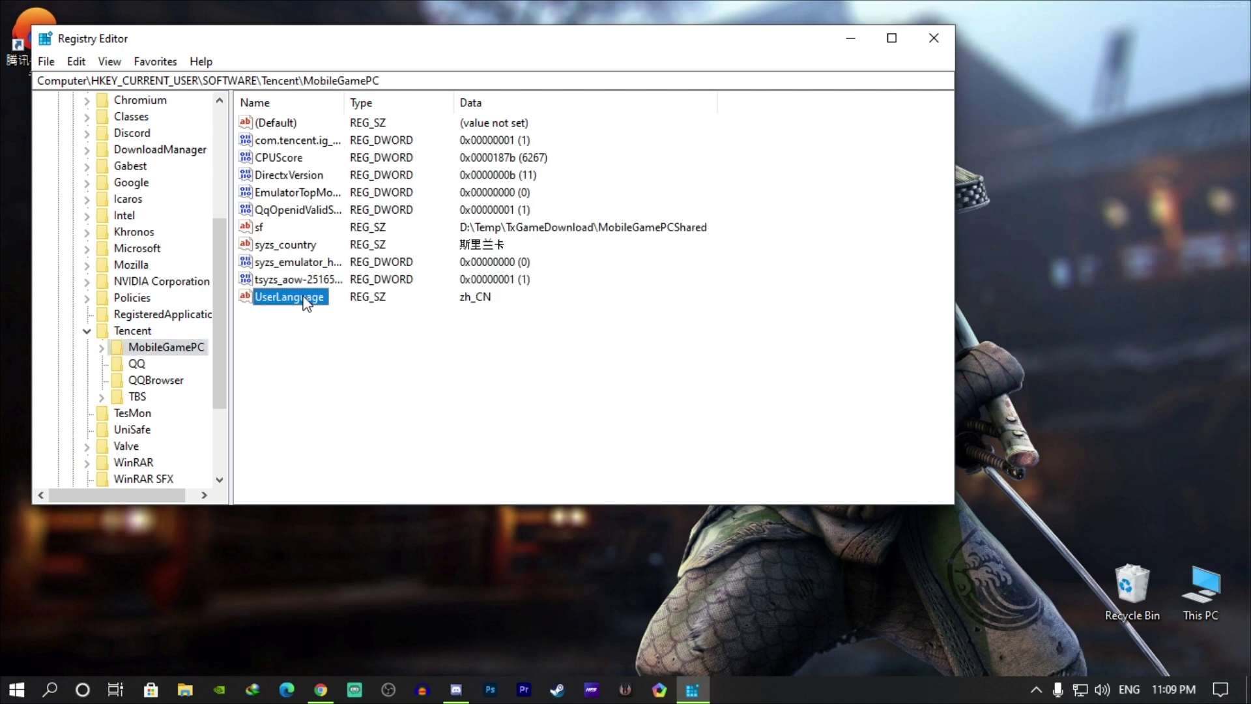
double_click(311, 298)
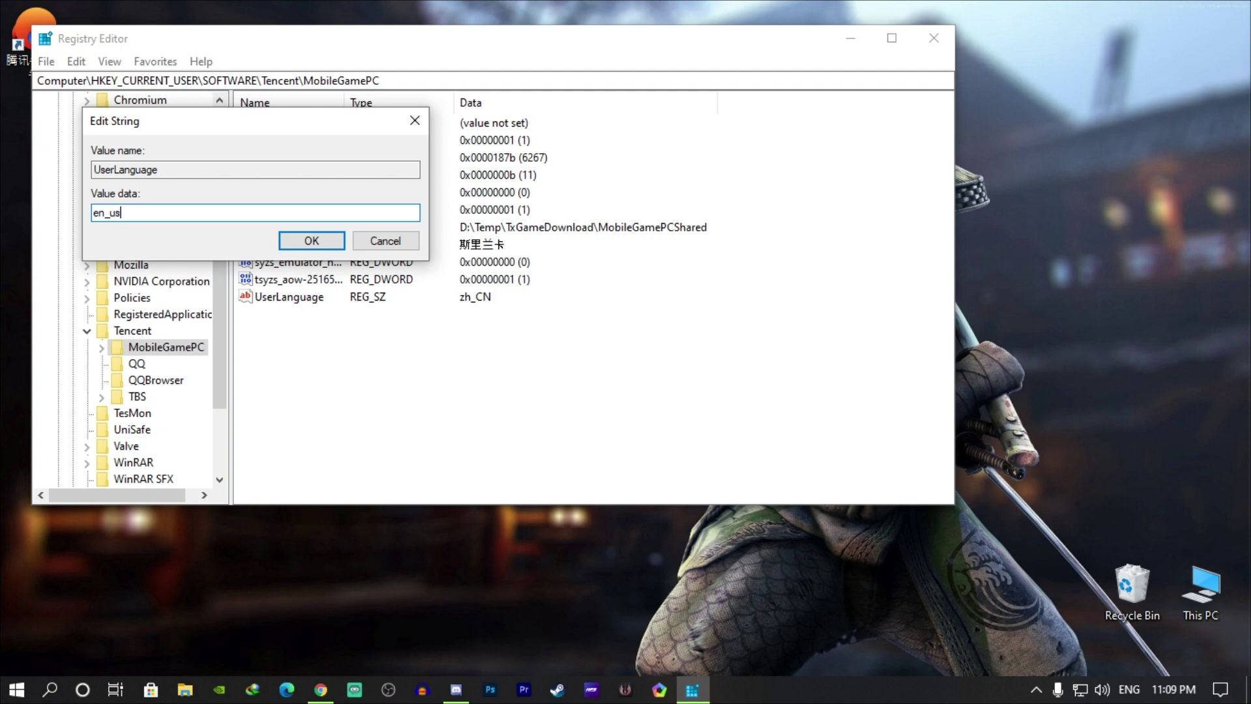
left_click(305, 245)
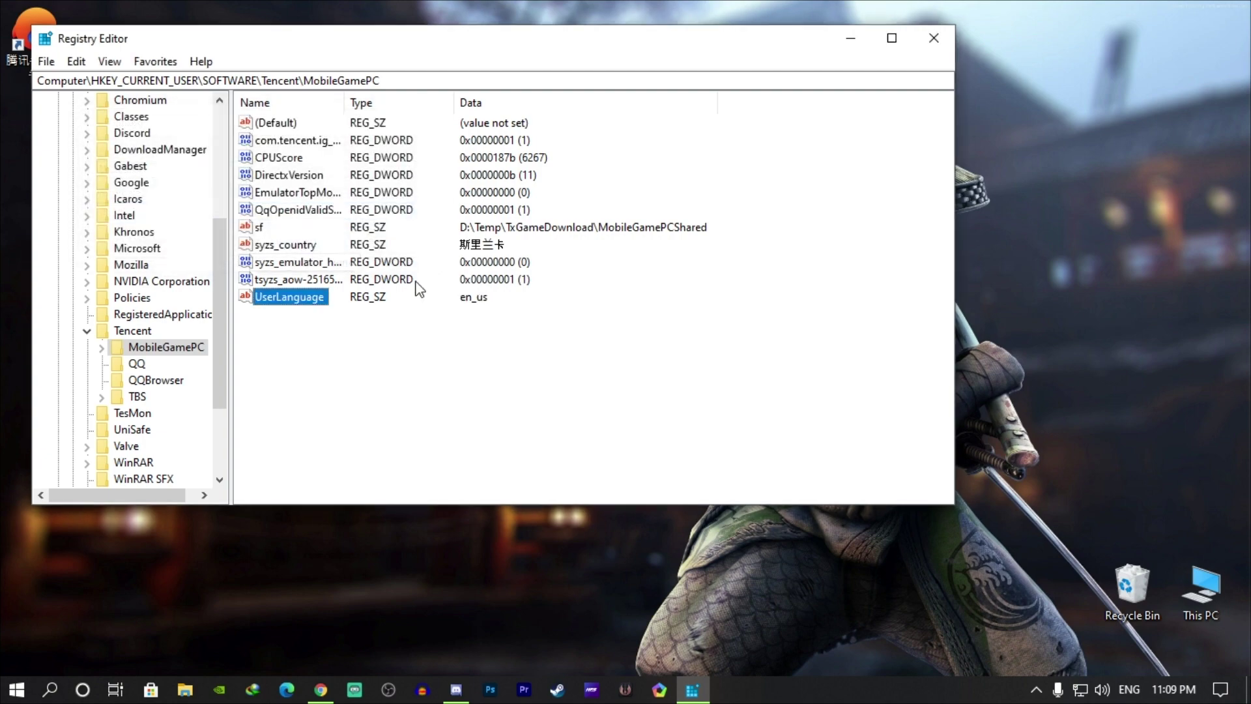
left_click(933, 38)
right_click(795, 232)
left_click(824, 287)
right_click(823, 291)
left_click(849, 342)
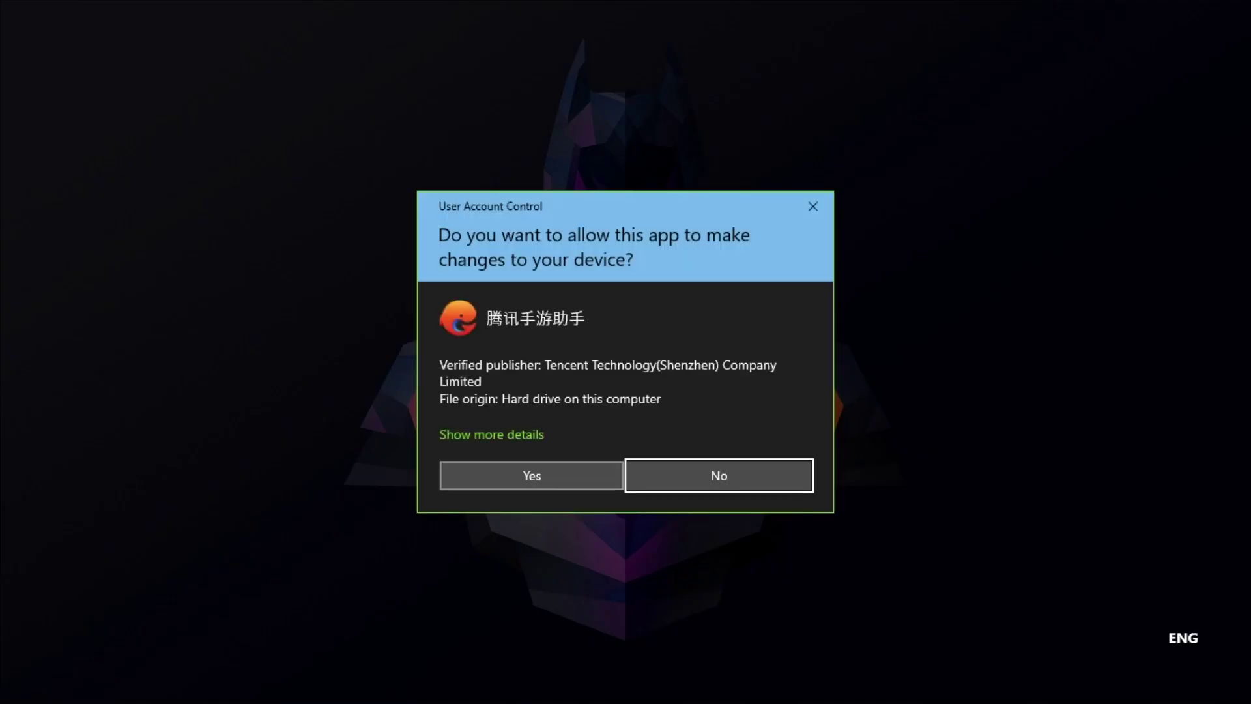
Launch 腾讯手游助手 with permission to make changes and open PUBG MOBILE from the installed games
left_click(530, 475)
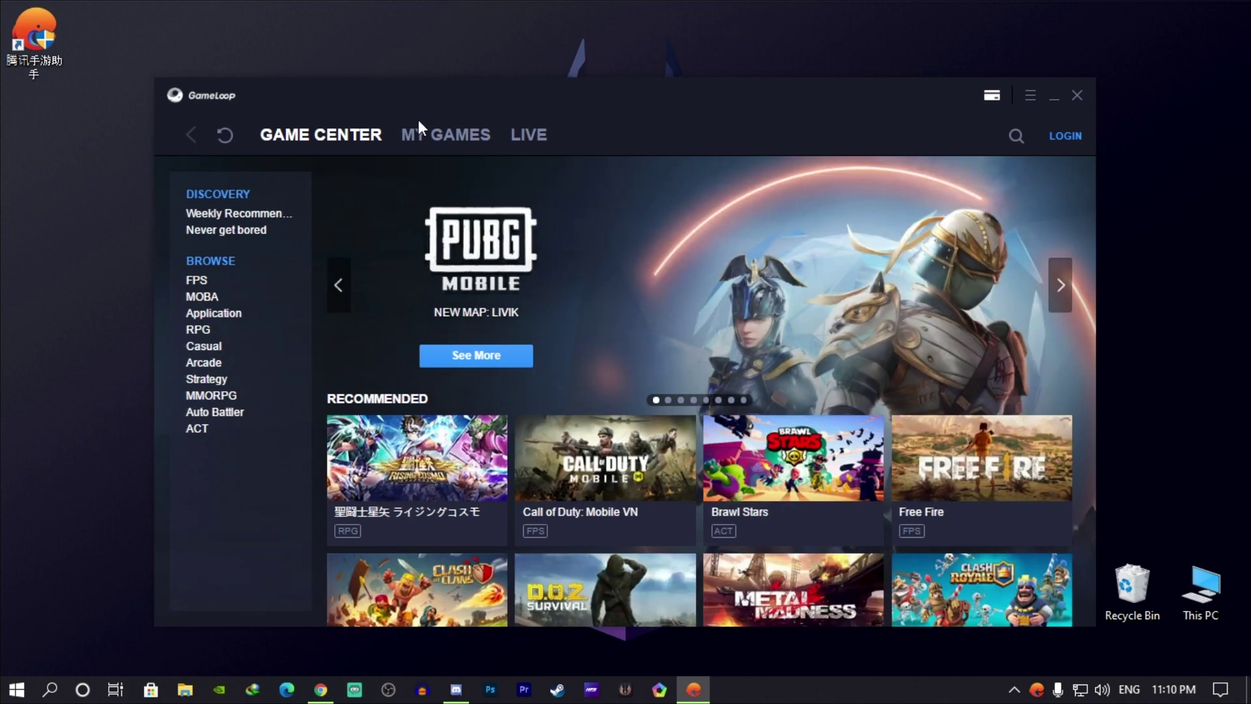
left_click(426, 134)
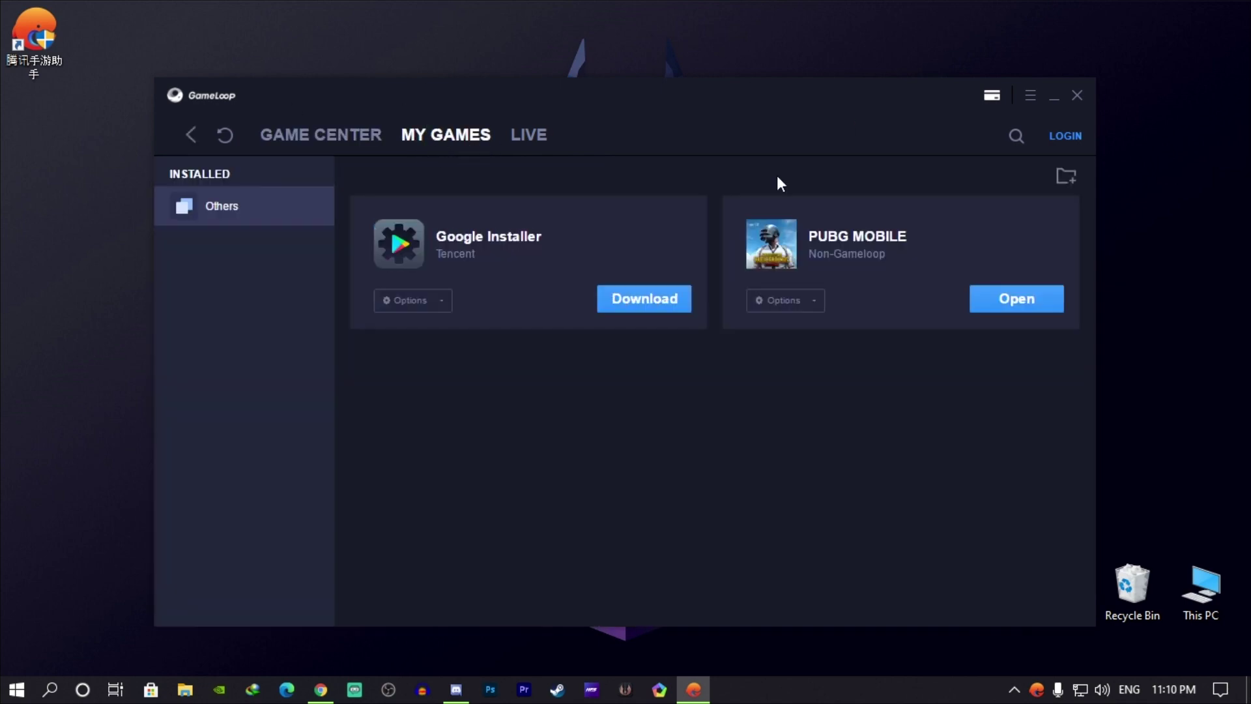
left_click(1045, 308)
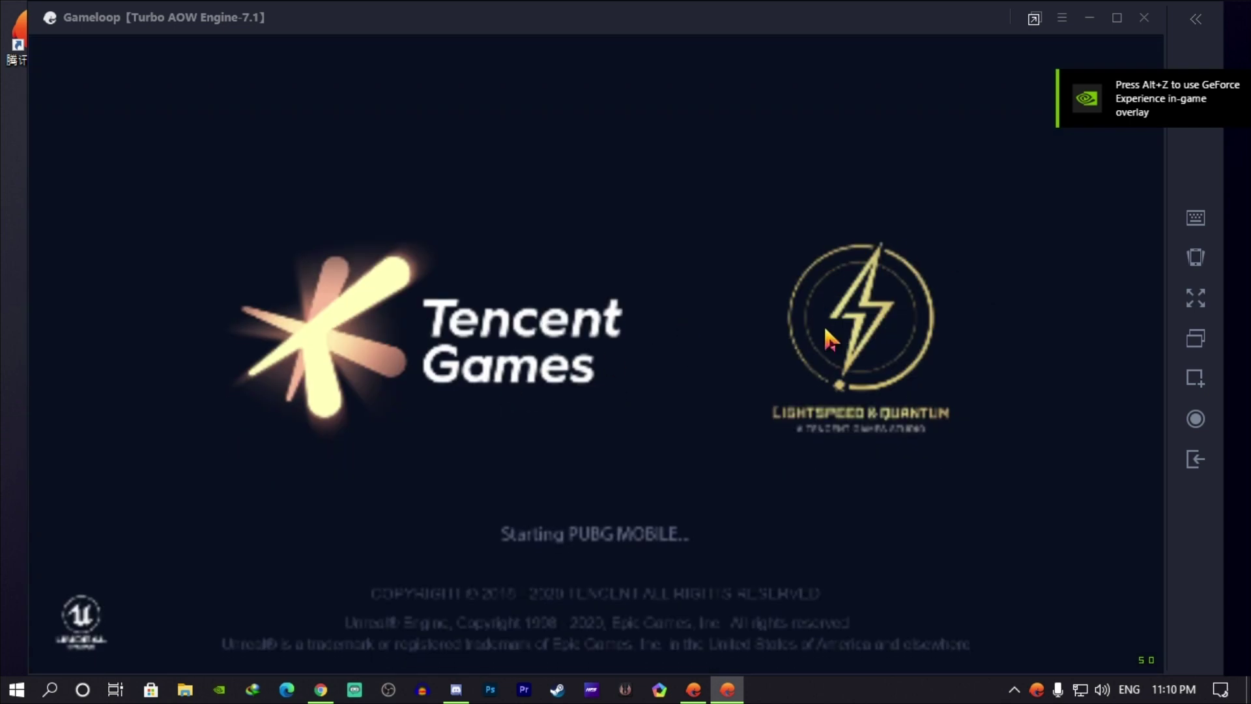
Exit PUBG MOBILE to the emulator's home screen and search Google in its Browser for "es file explorer android 7.1"
left_click(1192, 456)
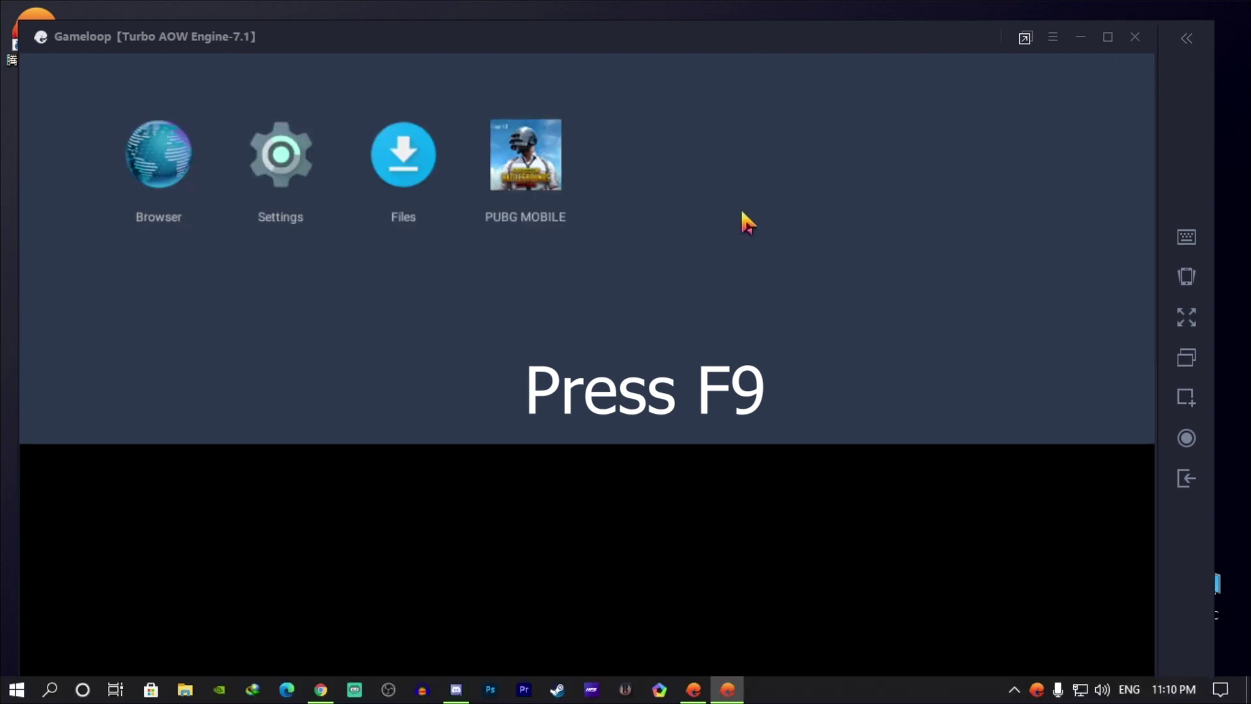
left_click(167, 161)
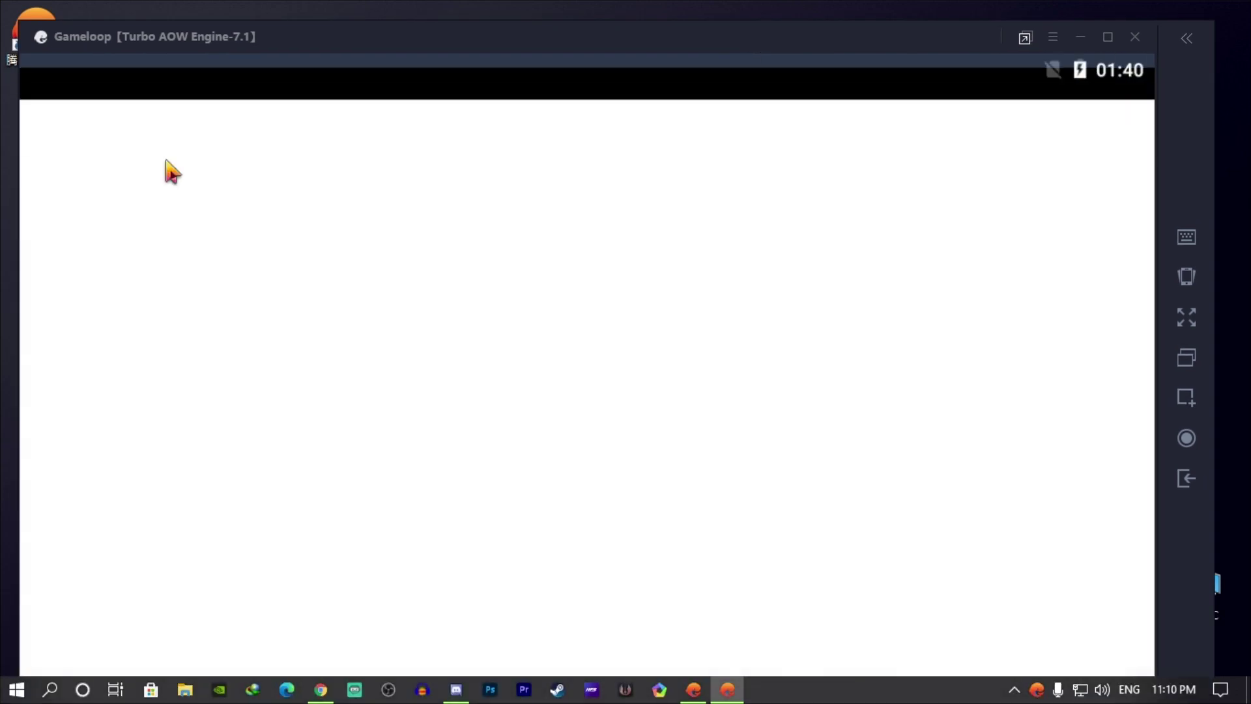
left_click(303, 404)
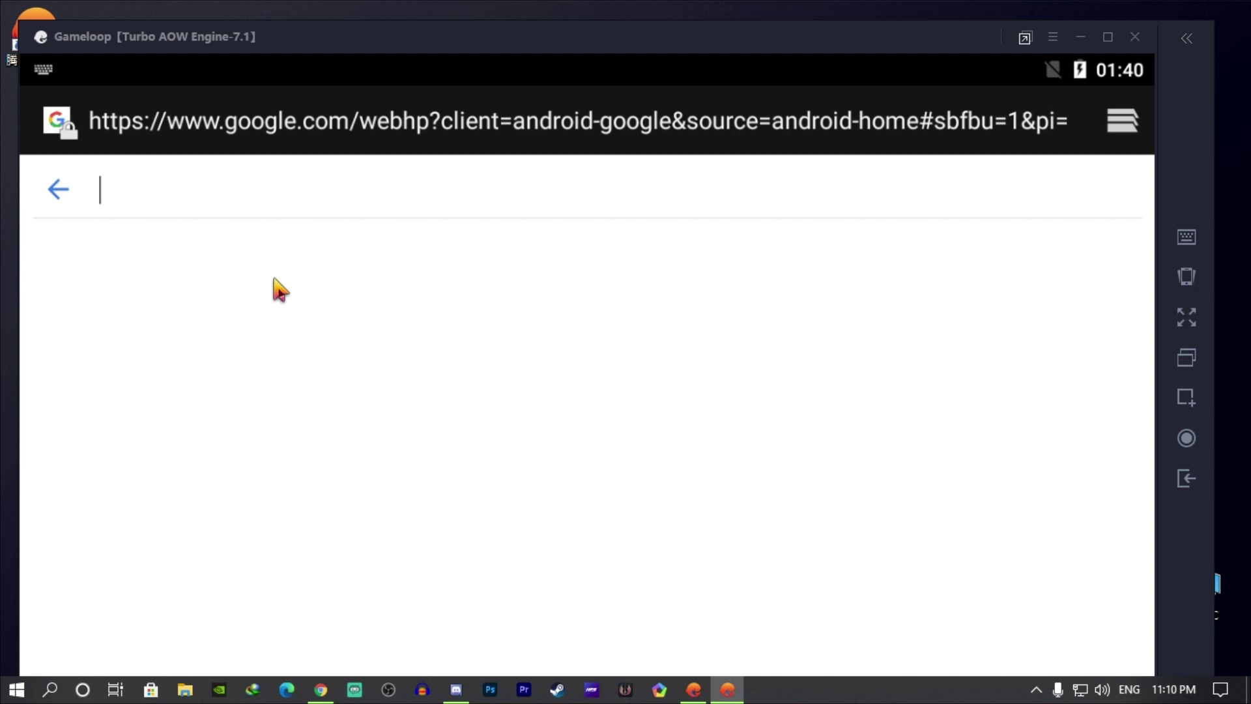
type("es file explorer")
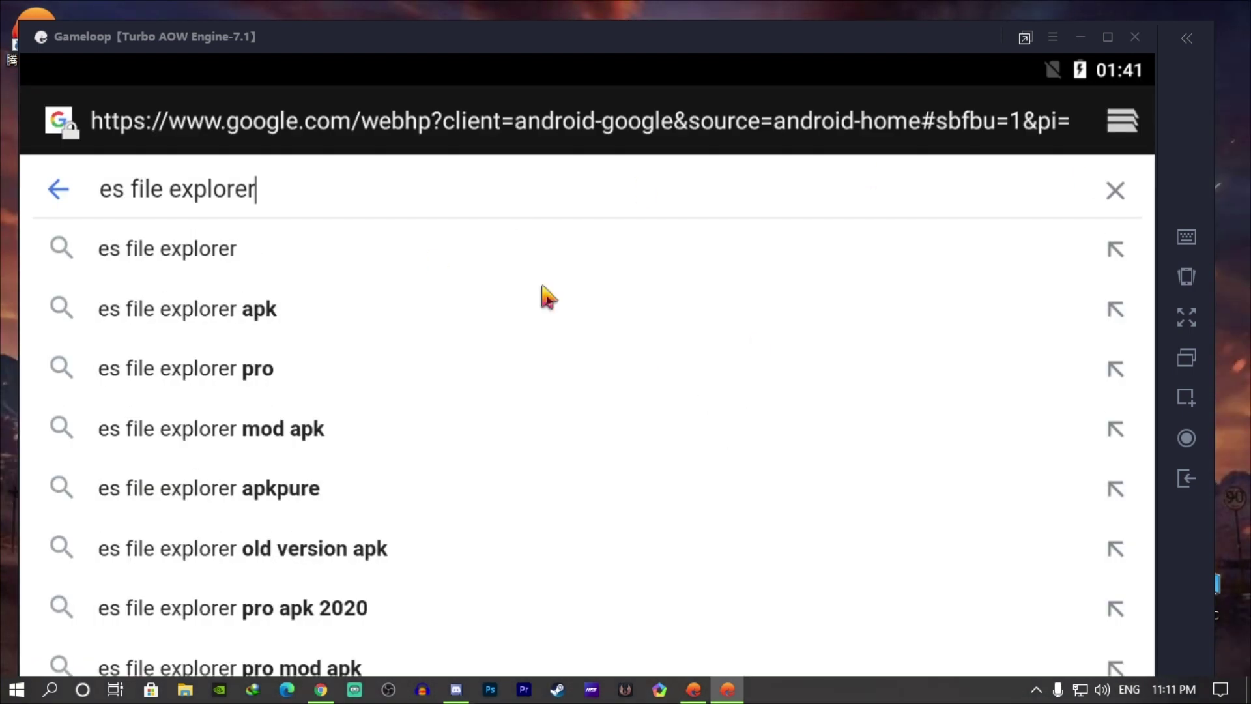
left_click(357, 190)
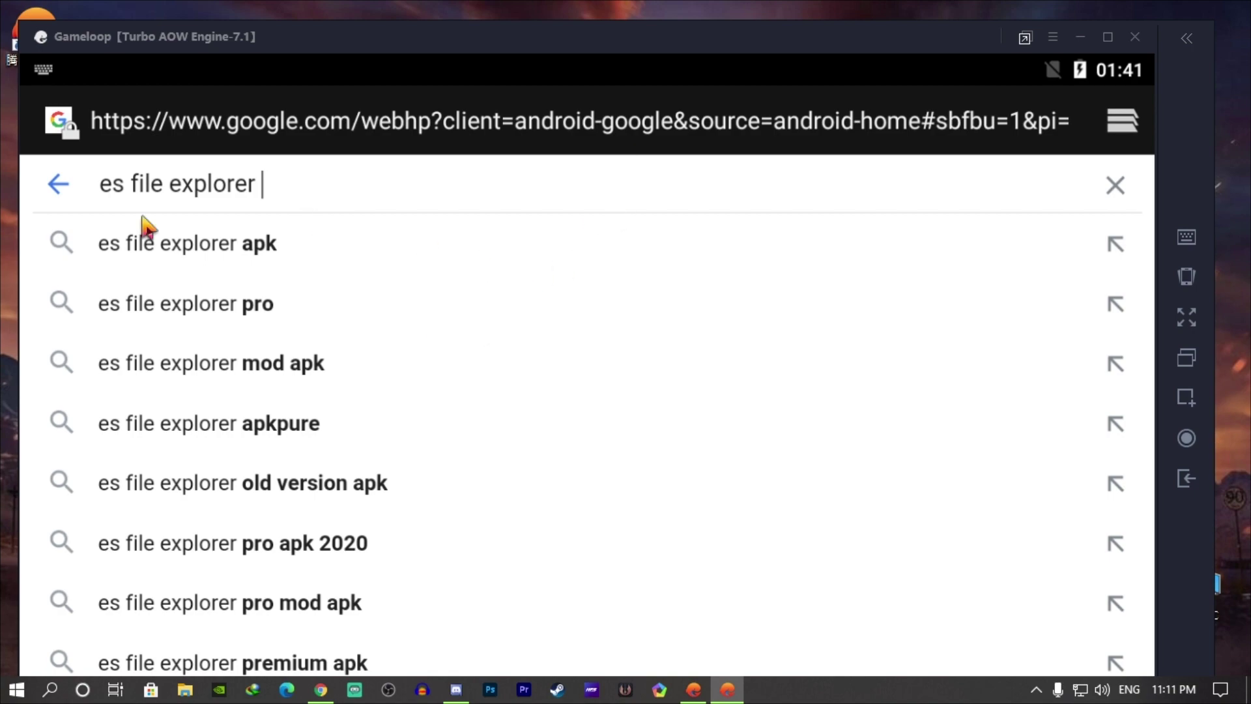
type("android 7.1")
left_click(416, 204)
key("Return")
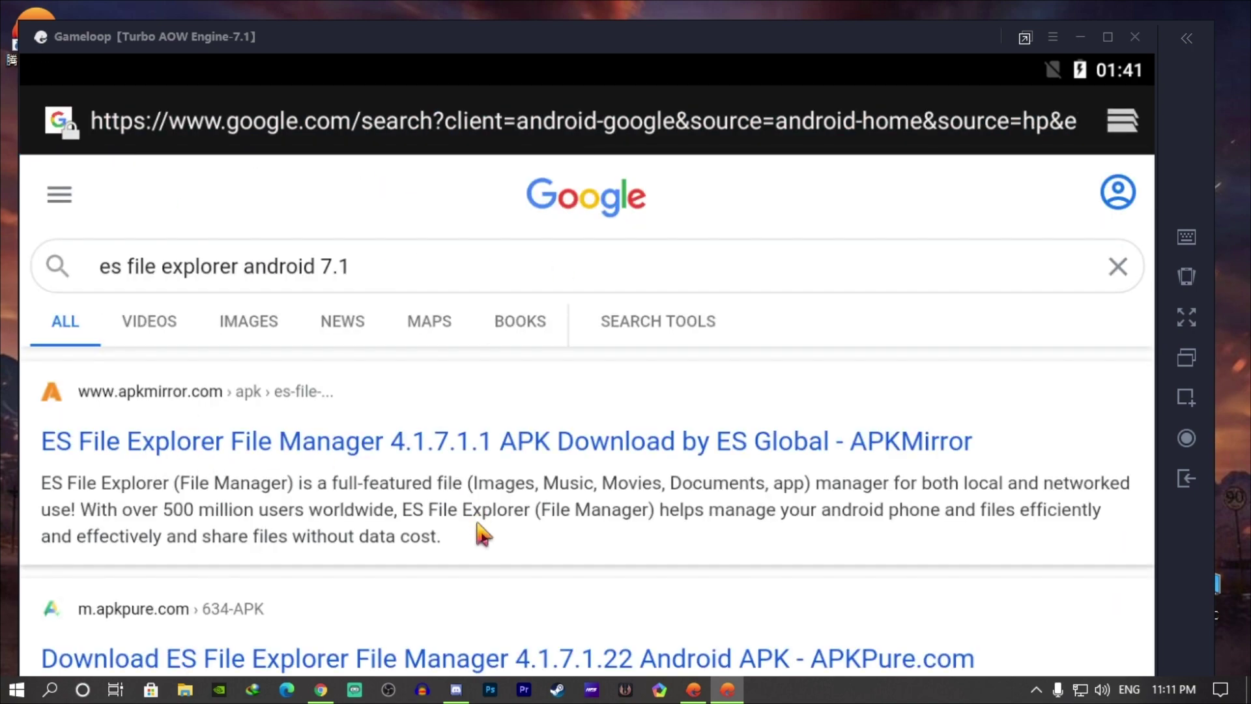
Download the ES File Explorer File Manager 4.1.7.1.22 APK from the APKPure search result and check its download progress
scroll(371, 547, "down", 5)
scroll(363, 539, "up", 3)
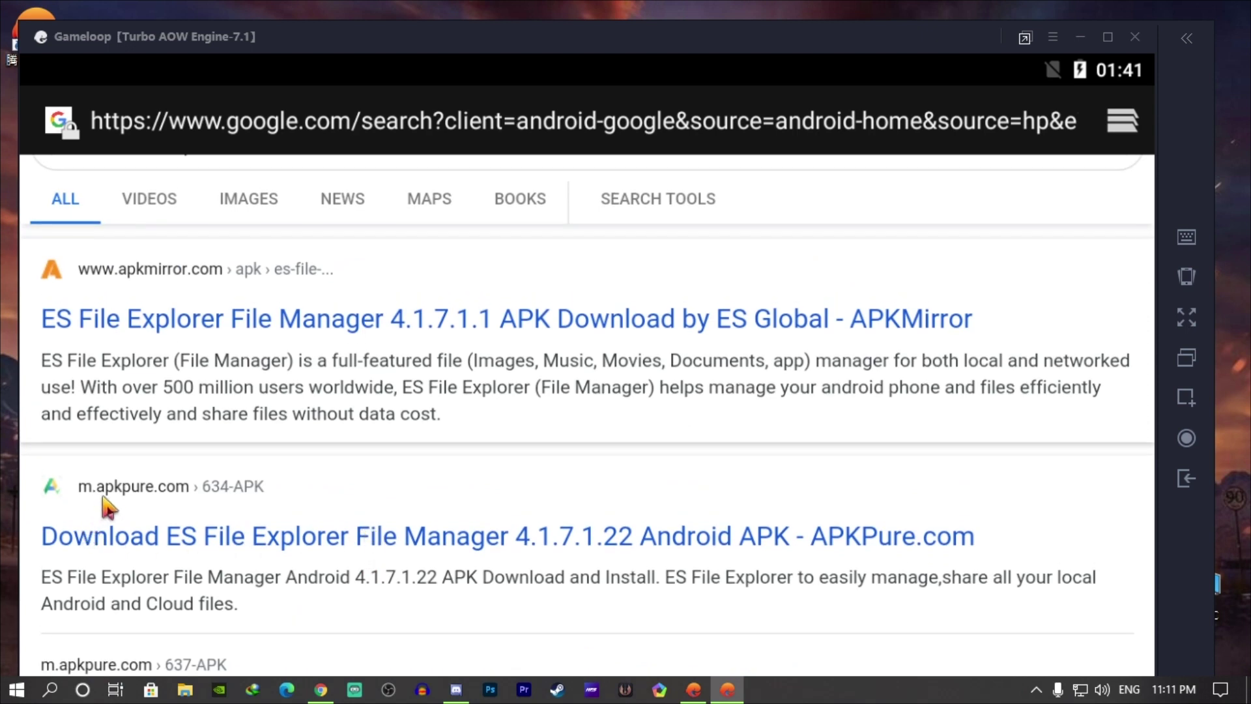
left_click(154, 541)
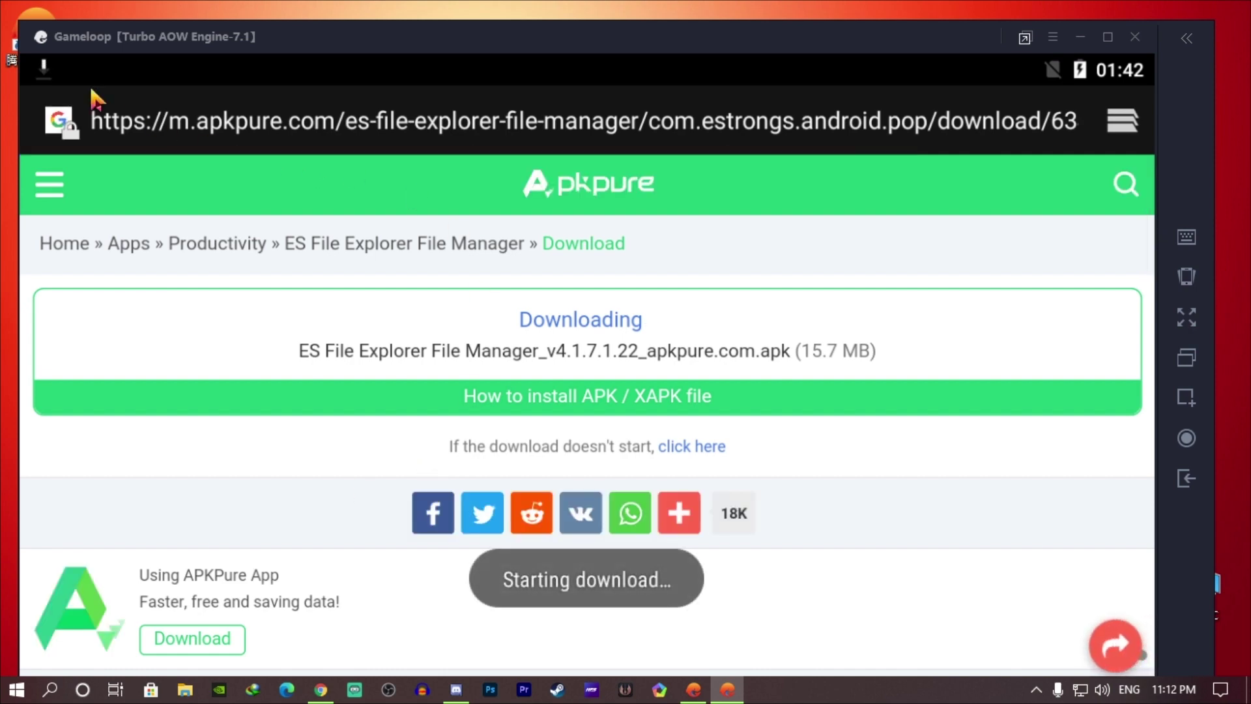
left_click_drag(108, 94, 139, 399)
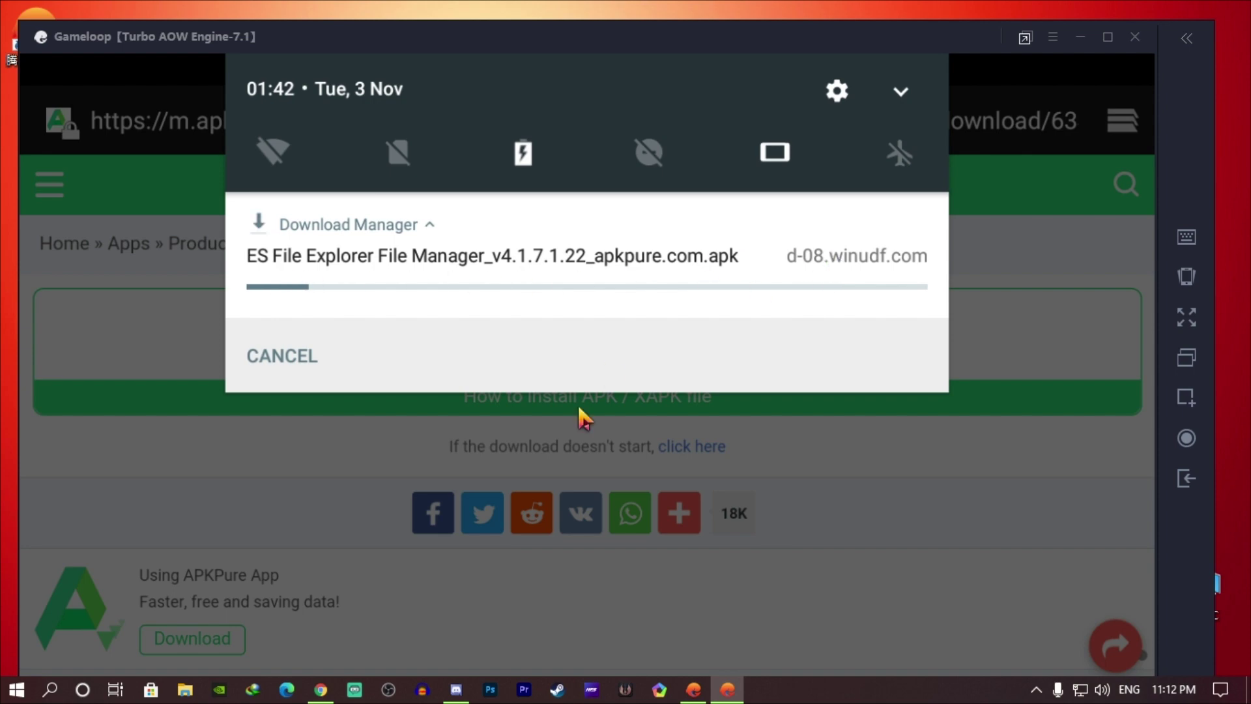
left_click(558, 584)
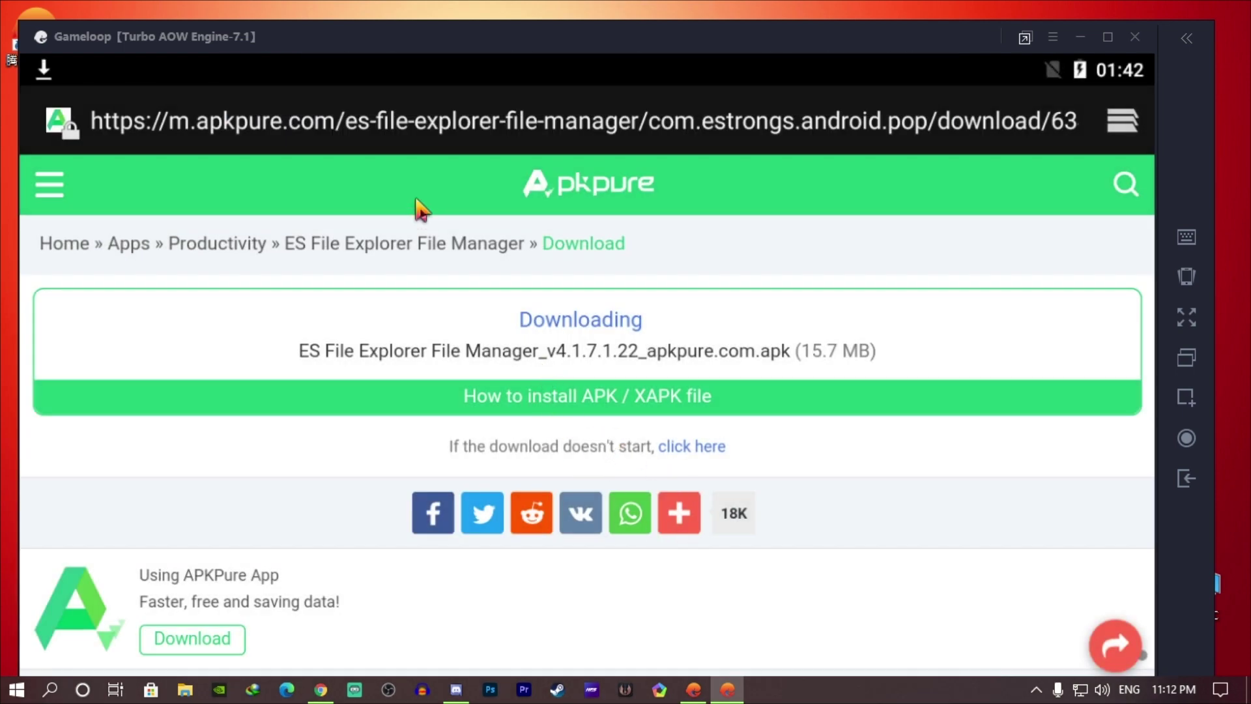
Install ES File Explorer from the finished APK download and leave the installer without opening the app
left_click_drag(277, 91, 337, 371)
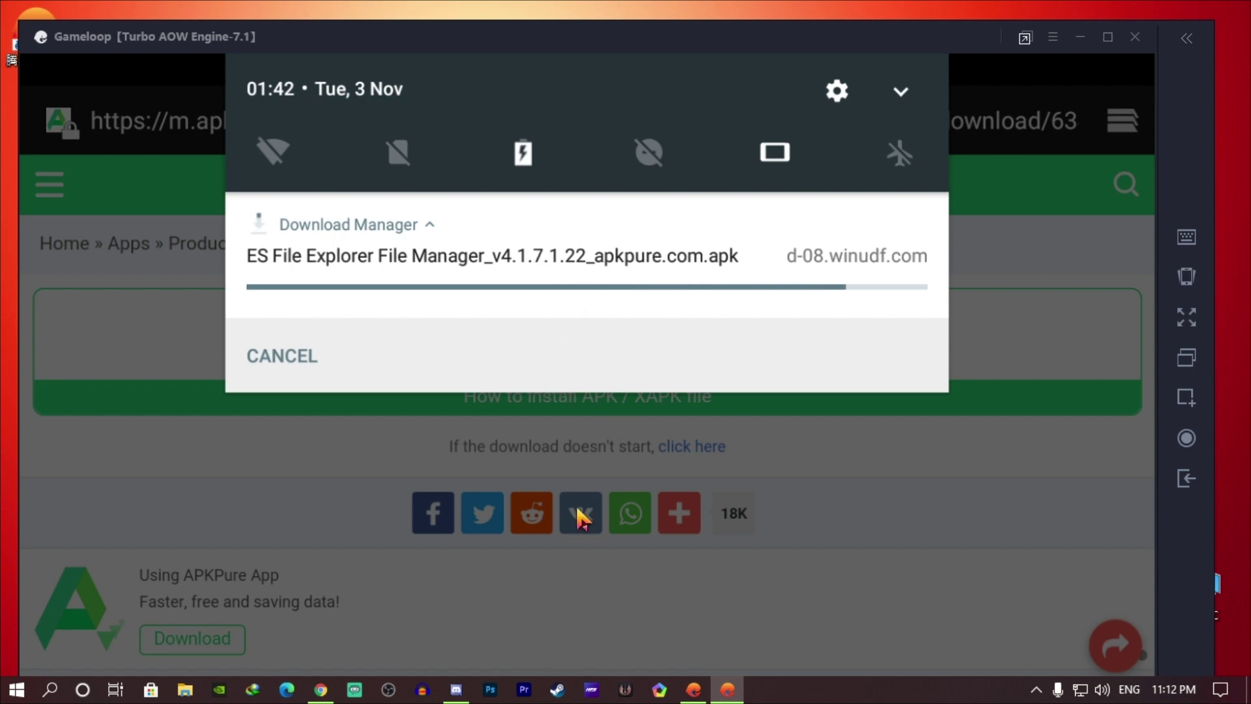
left_click(473, 291)
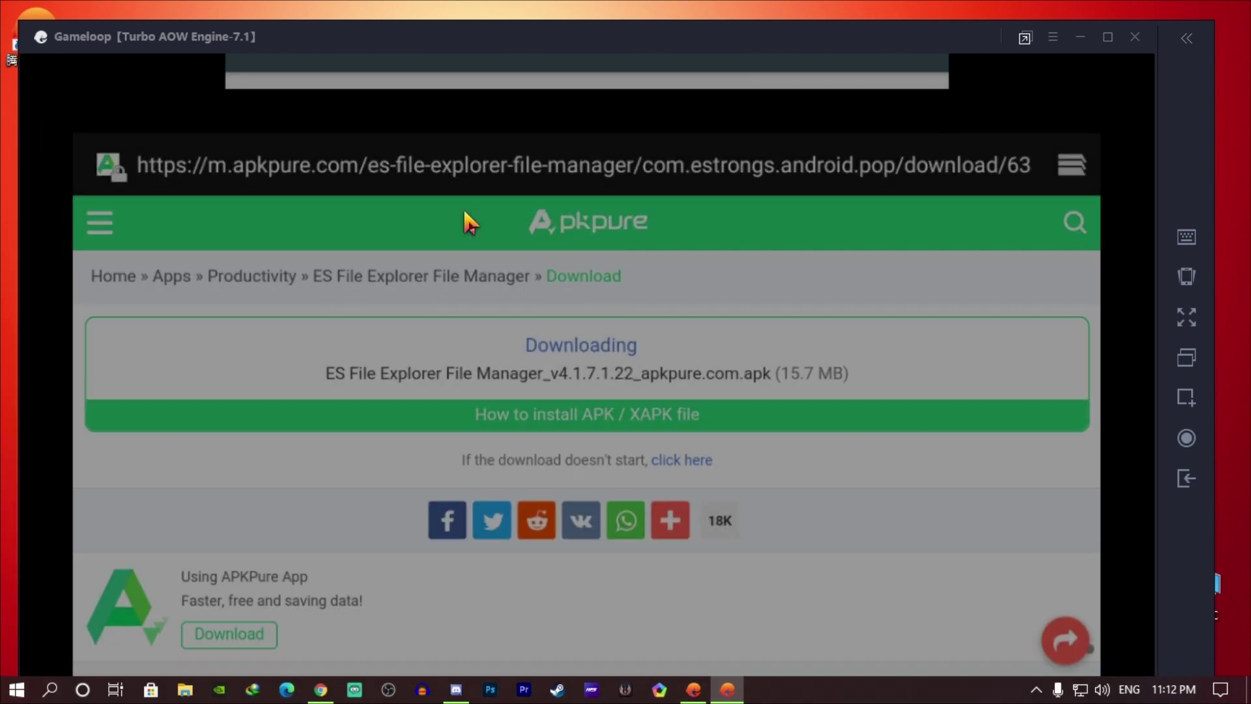
left_click(1084, 650)
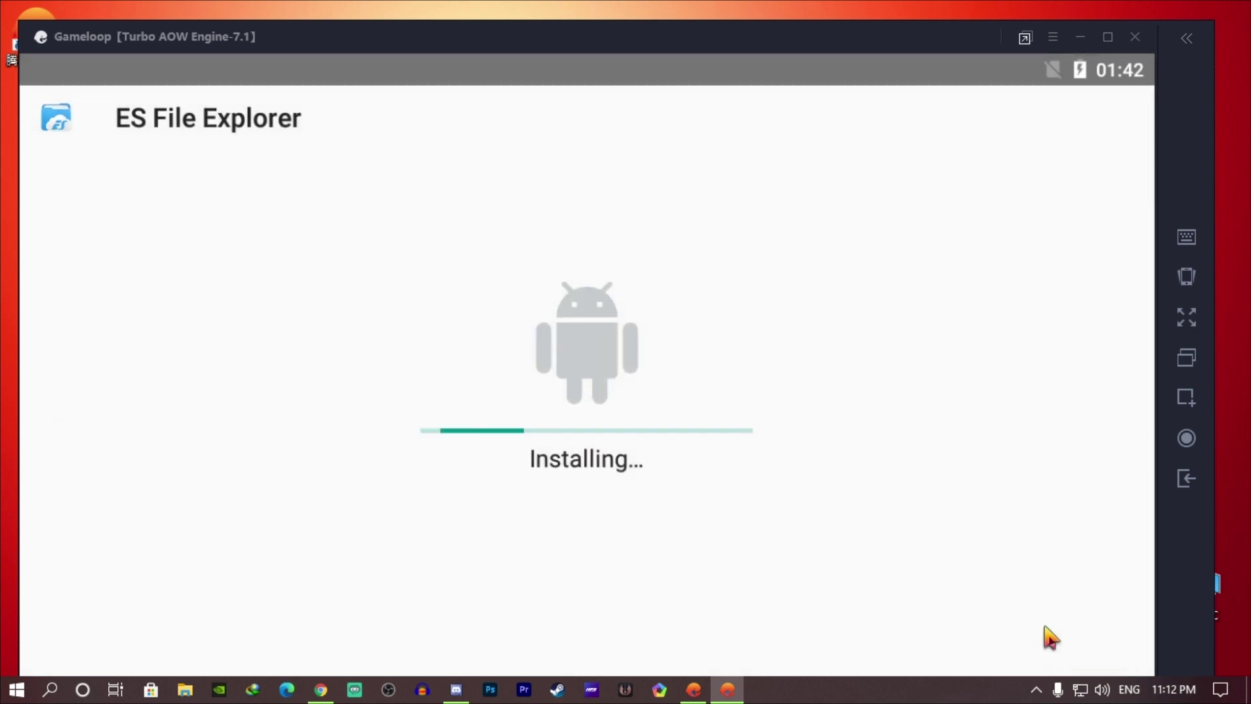
left_click_drag(611, 41, 629, 28)
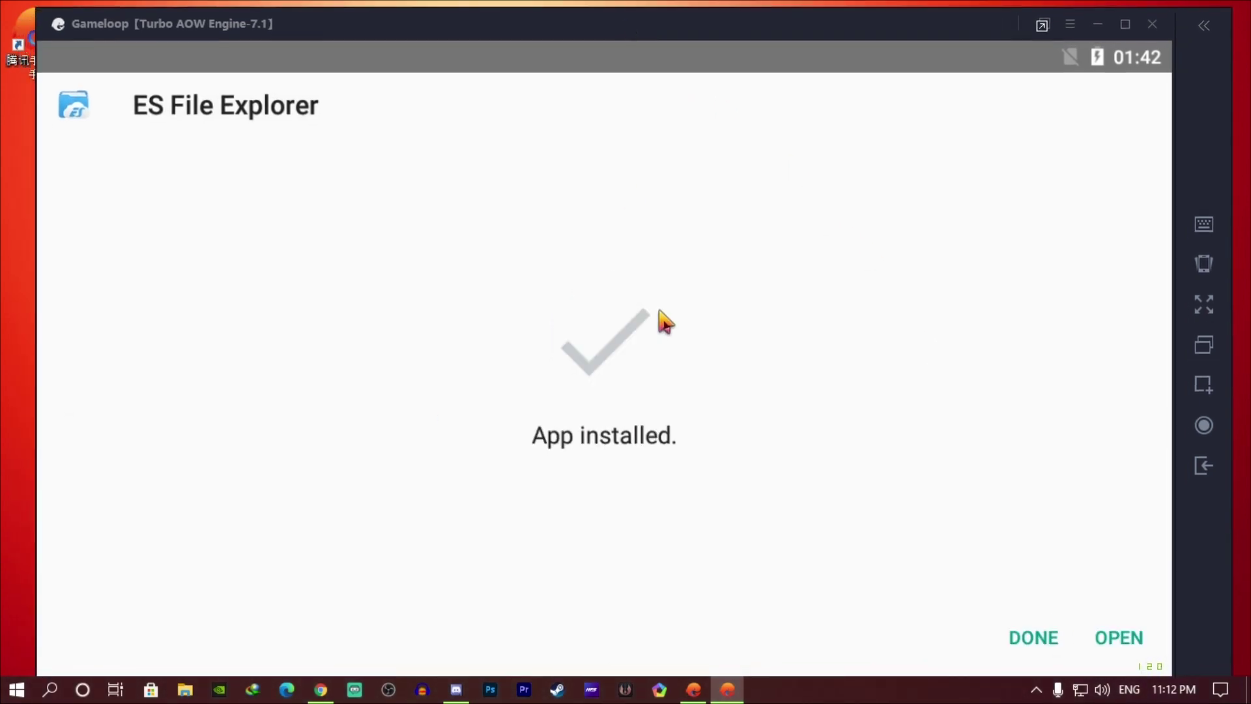
left_click(1024, 641)
Close the APKPure download page in the emulator's browser and exit to the home screen
left_click(1139, 107)
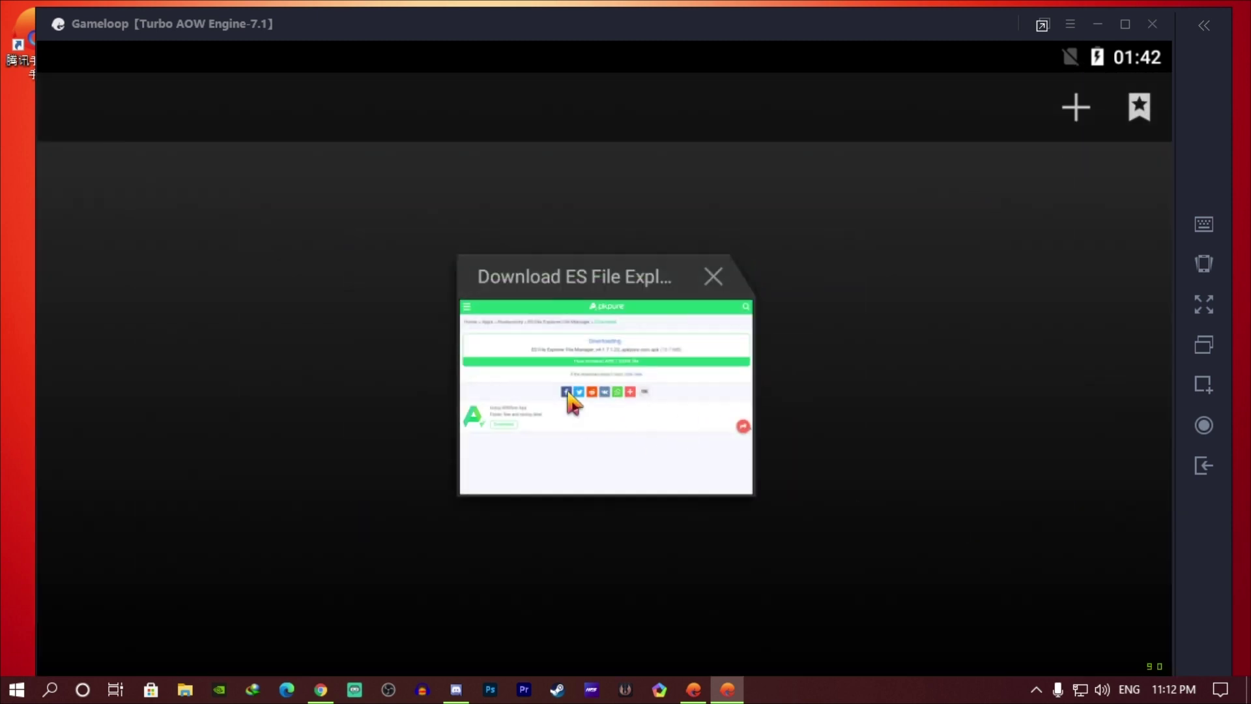
left_click_drag(569, 413, 802, 204)
left_click(1203, 465)
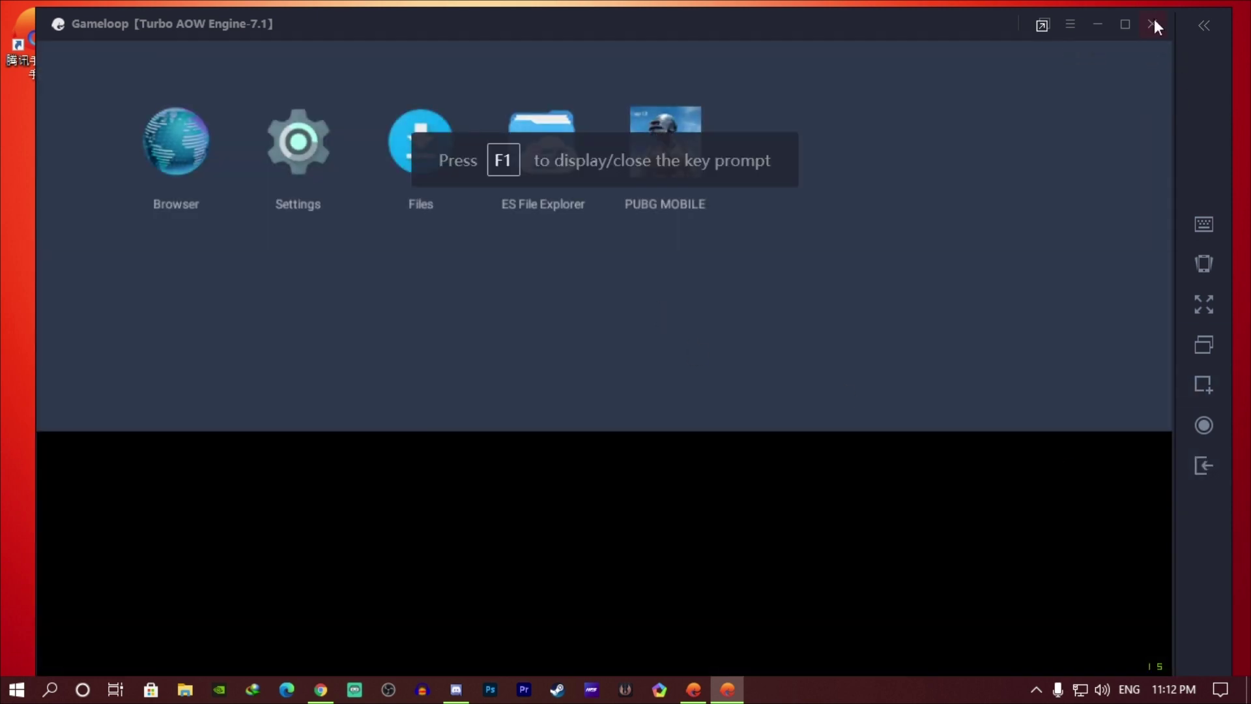
Close the emulator and the Gameloop window, and quit Gameloop completely from the background
left_click(651, 382)
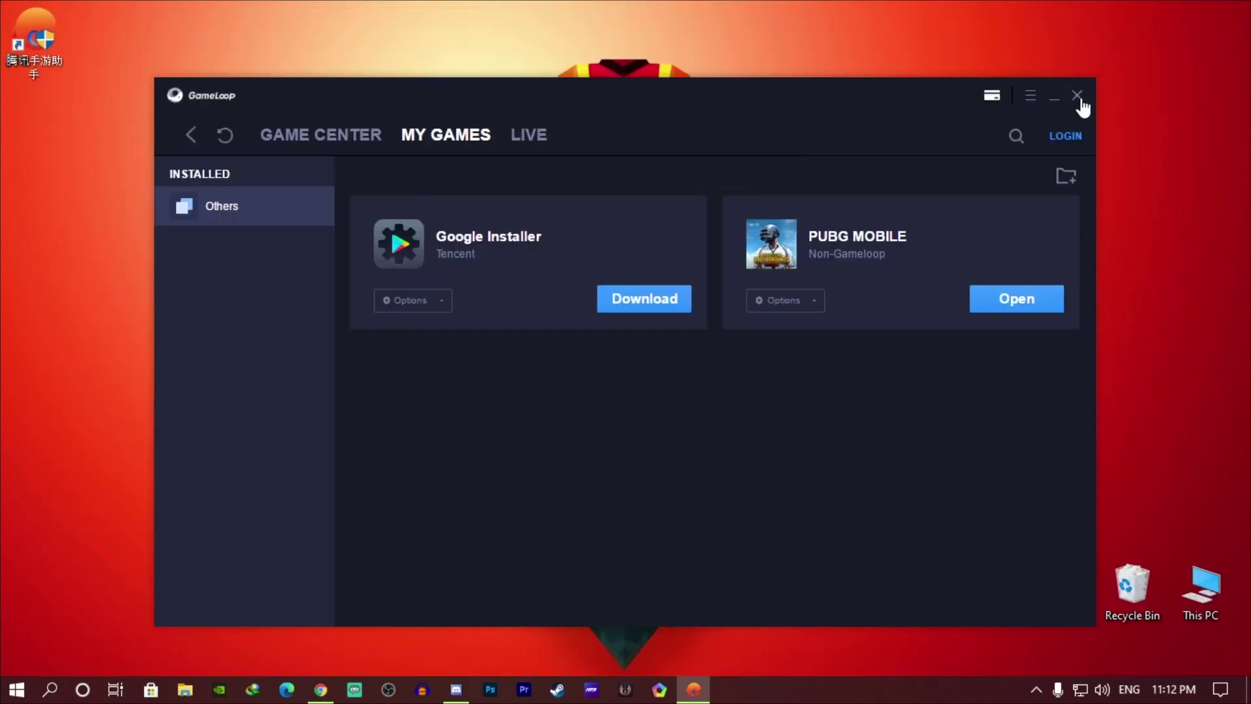
left_click(1078, 98)
left_click(1036, 689)
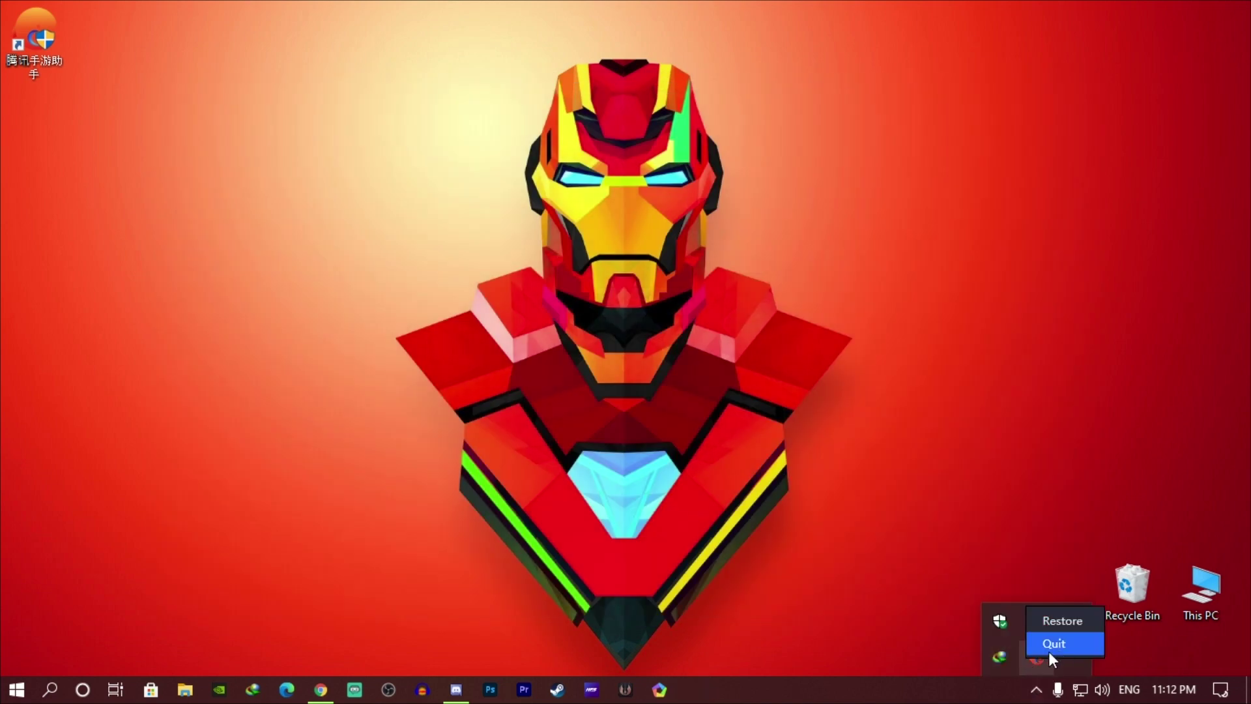
Copy main.14350.com.tencent.ig.obb from the PC's Downloads folder
double_click(1196, 620)
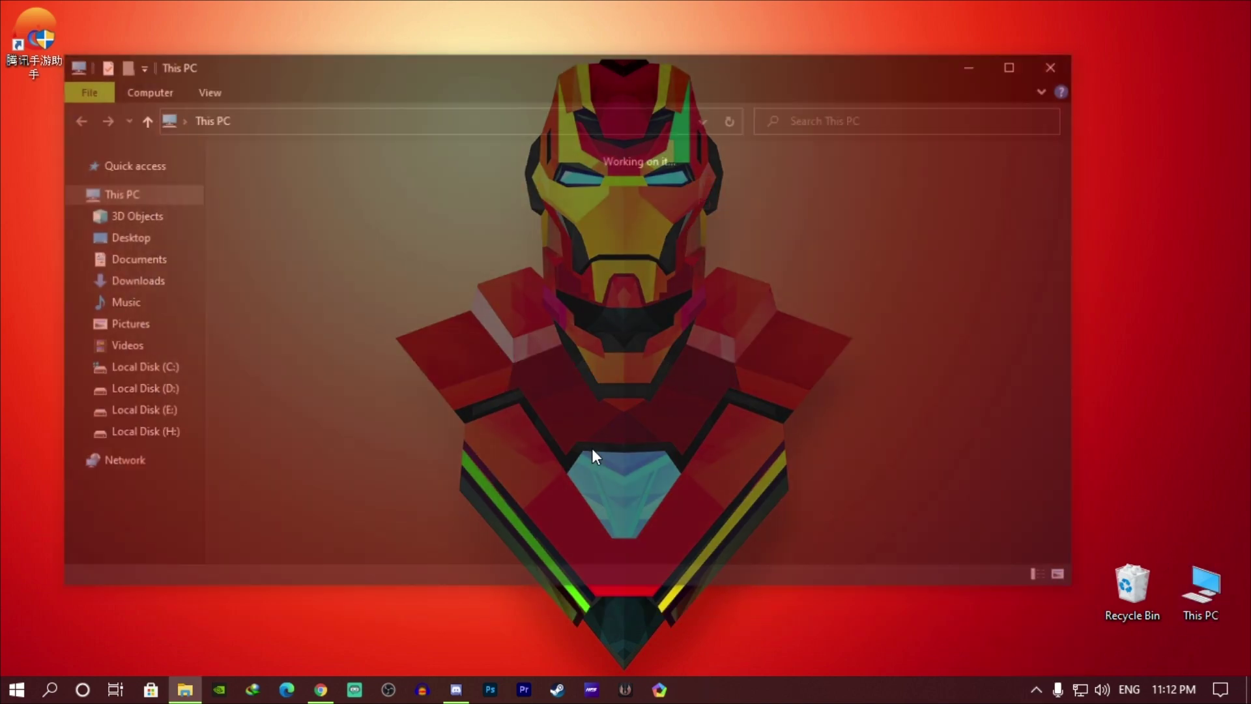
double_click(314, 236)
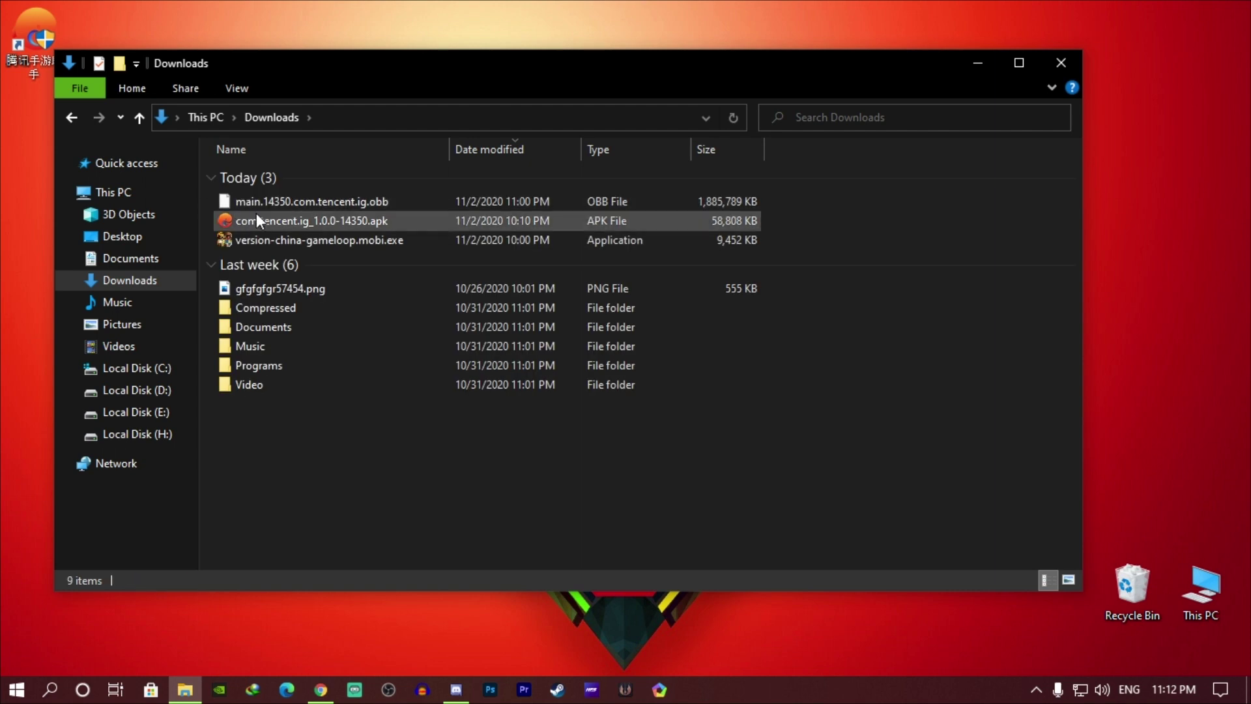
left_click(304, 202)
right_click(304, 202)
left_click(313, 454)
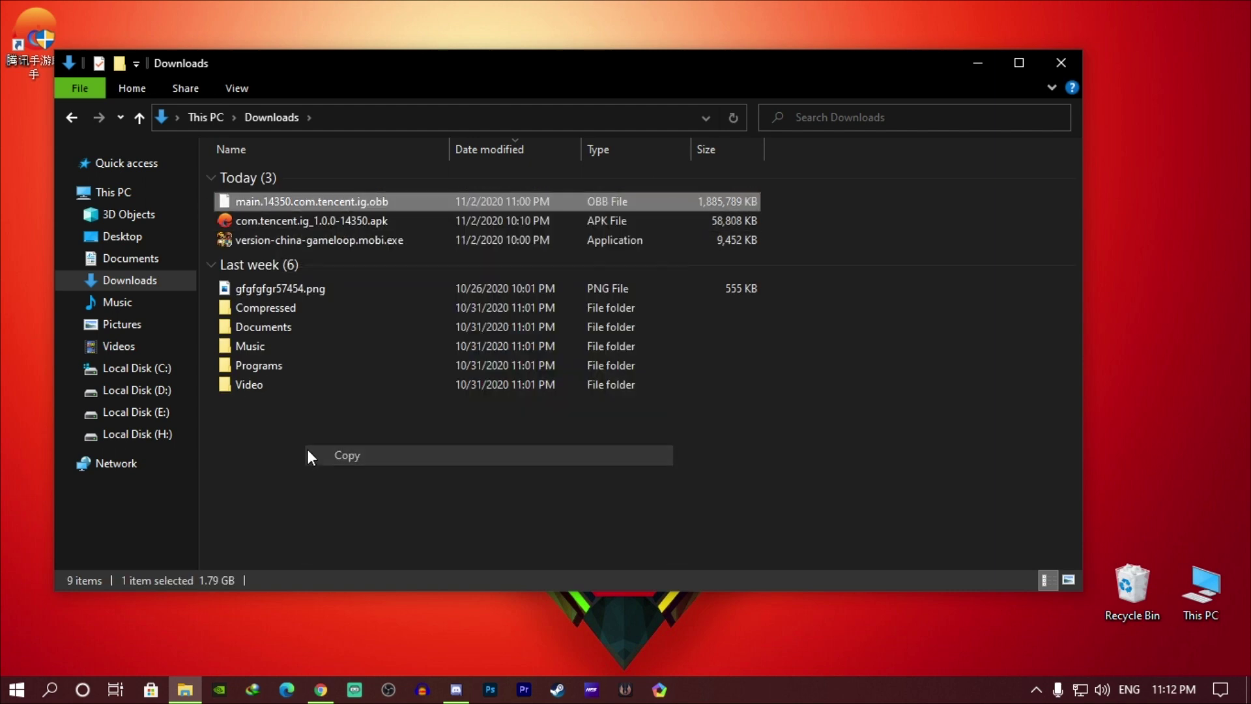
Look through the Temp, Program Files and Program Files (x86) folders on drive C: for the emulator's shared folder
left_click(149, 368)
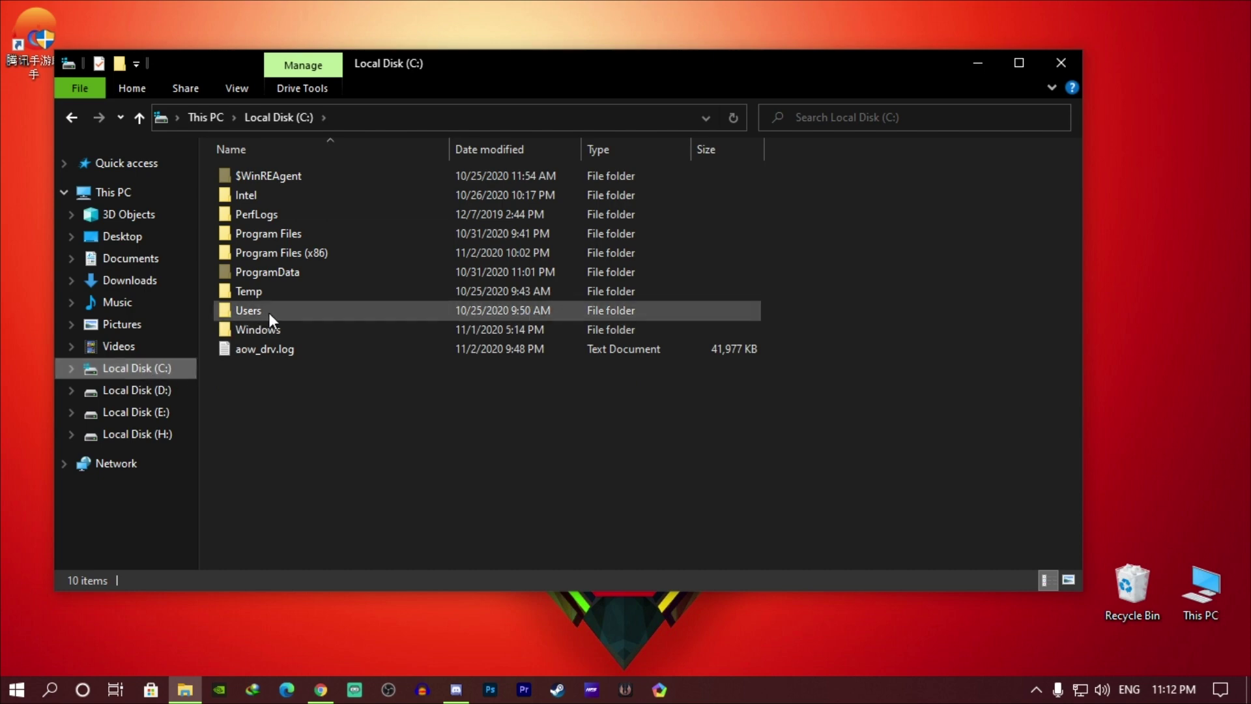
double_click(285, 291)
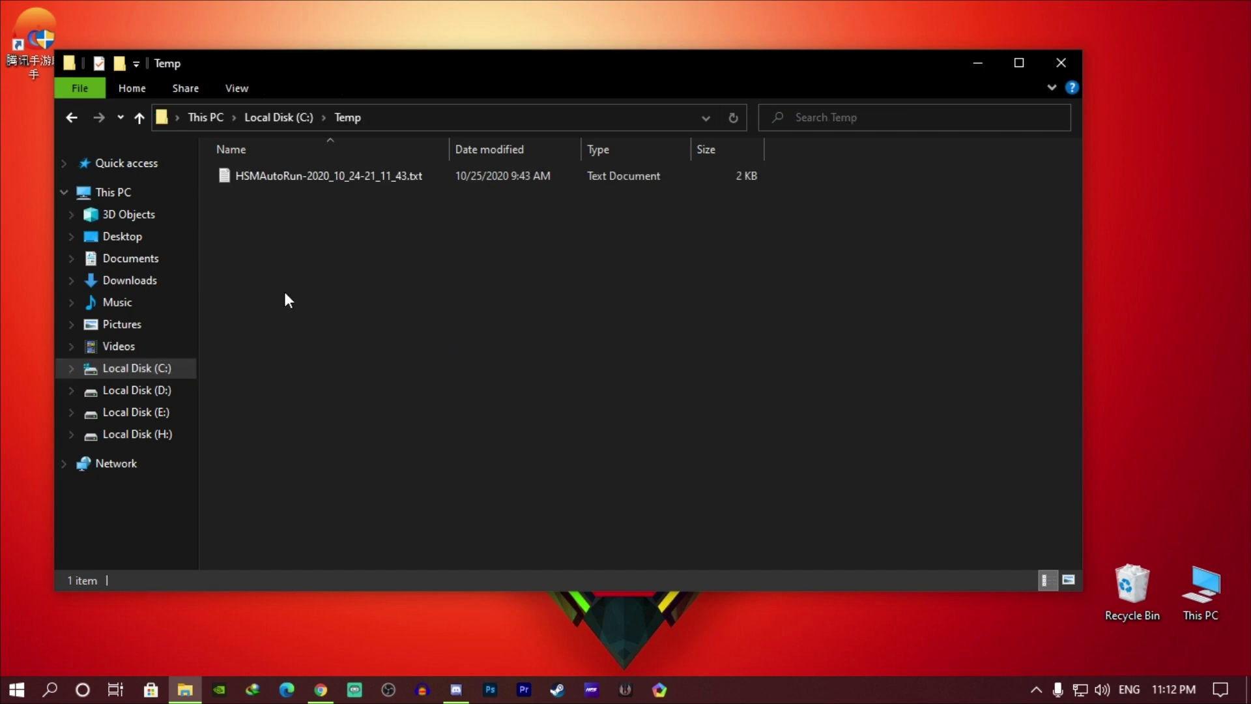
left_click(138, 124)
double_click(285, 234)
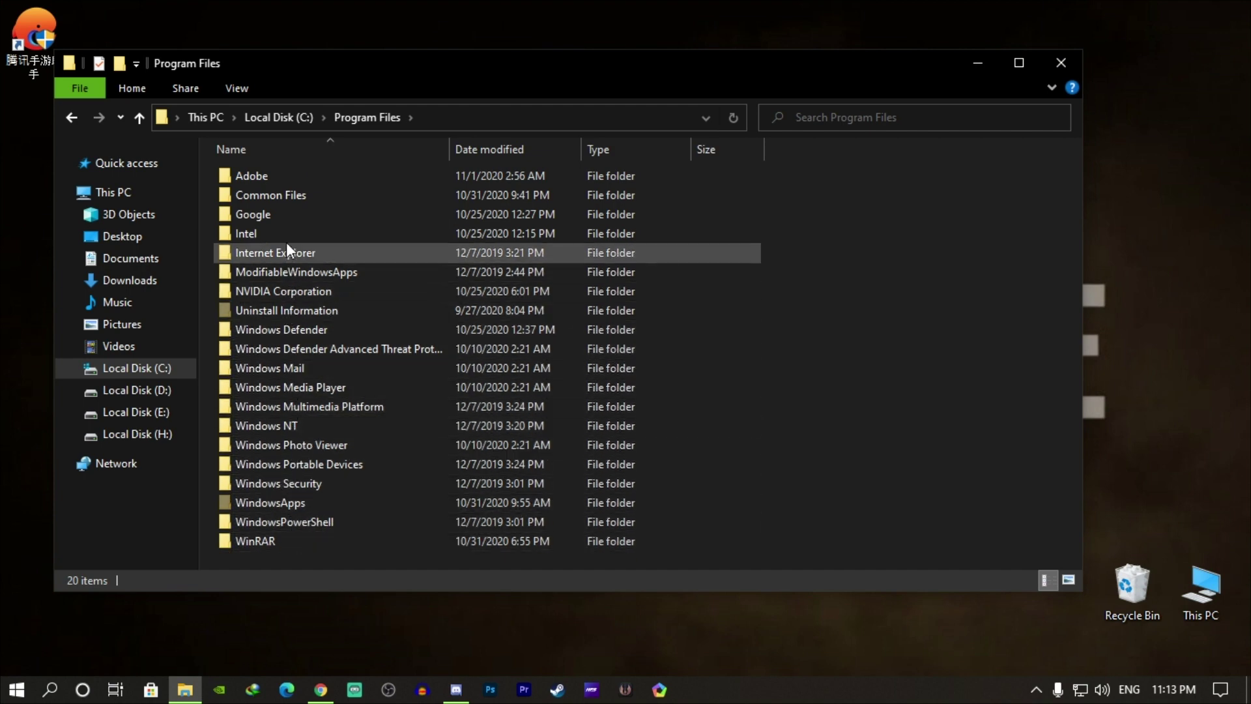
left_click(139, 116)
double_click(300, 249)
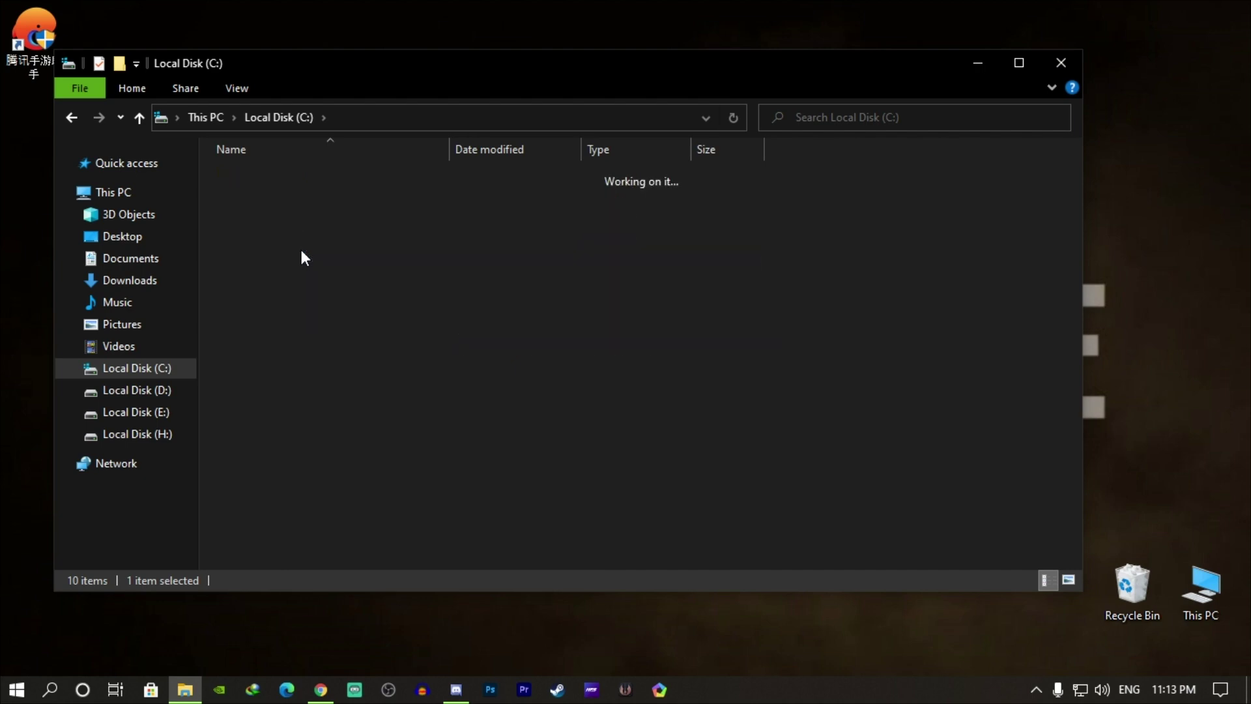
left_click(288, 388)
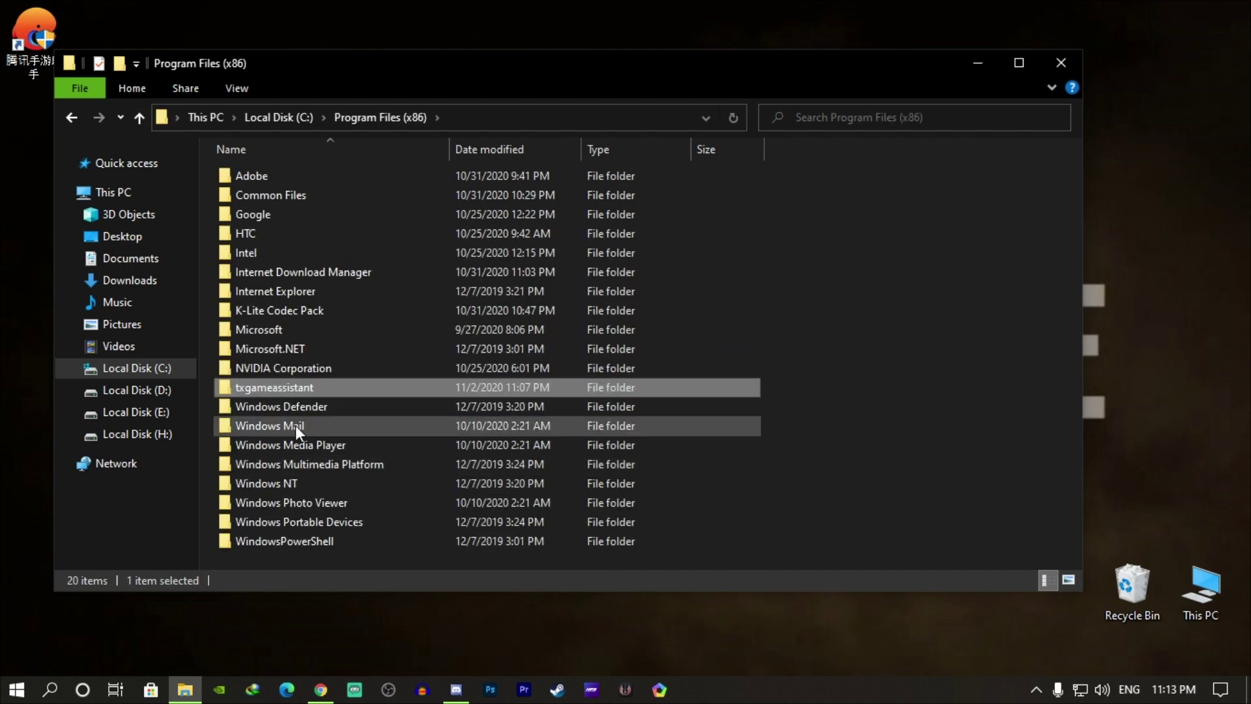
Paste the OBB file into D:\Temp\TxGameDownload\MobileGamePCShared
left_click(137, 390)
double_click(1003, 208)
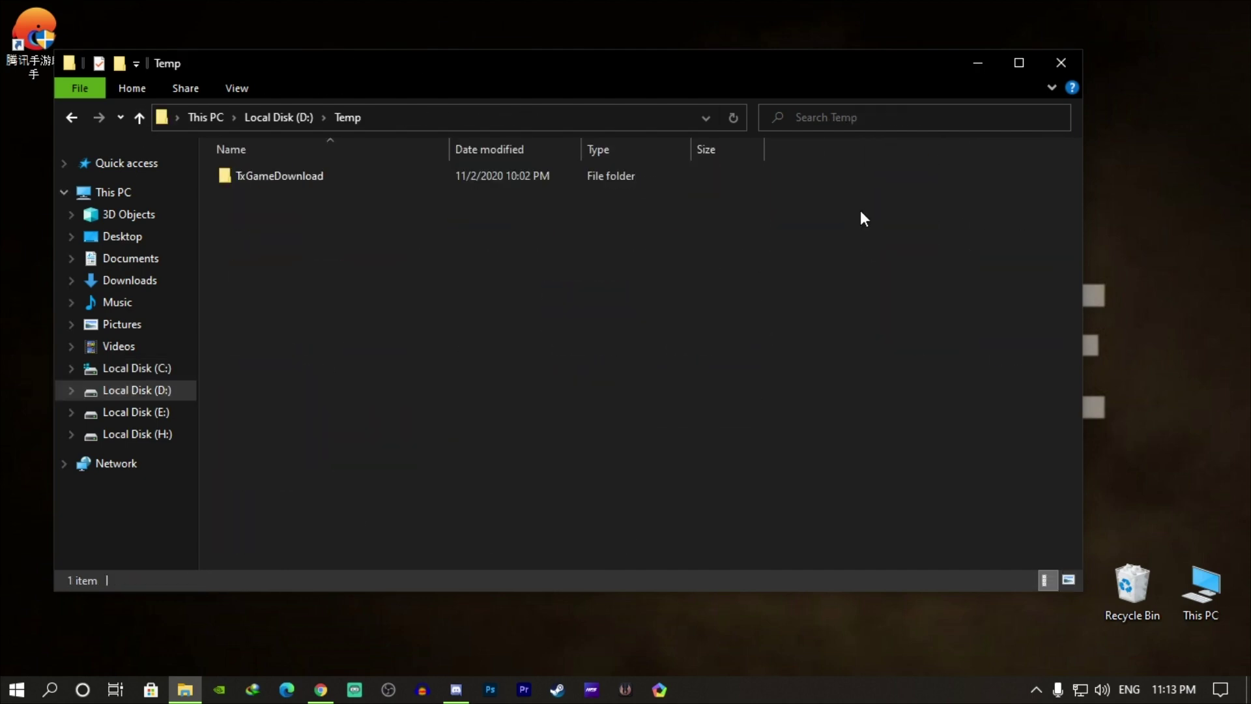
double_click(307, 177)
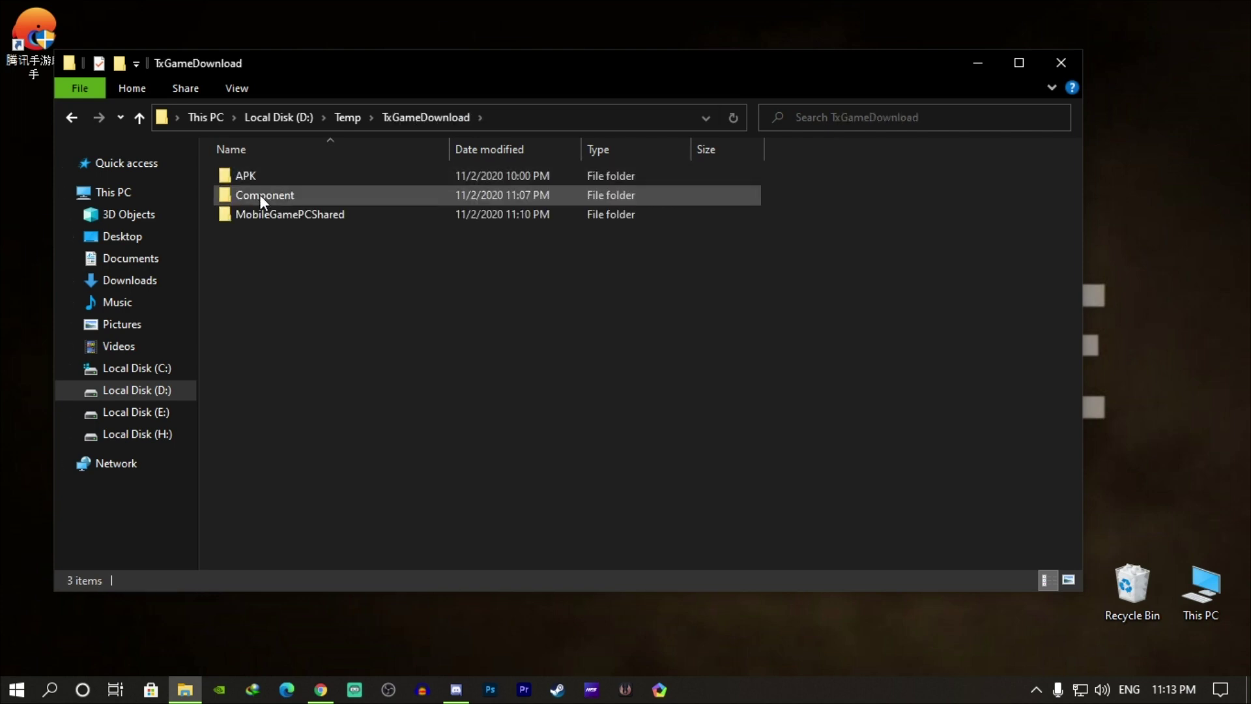
double_click(319, 217)
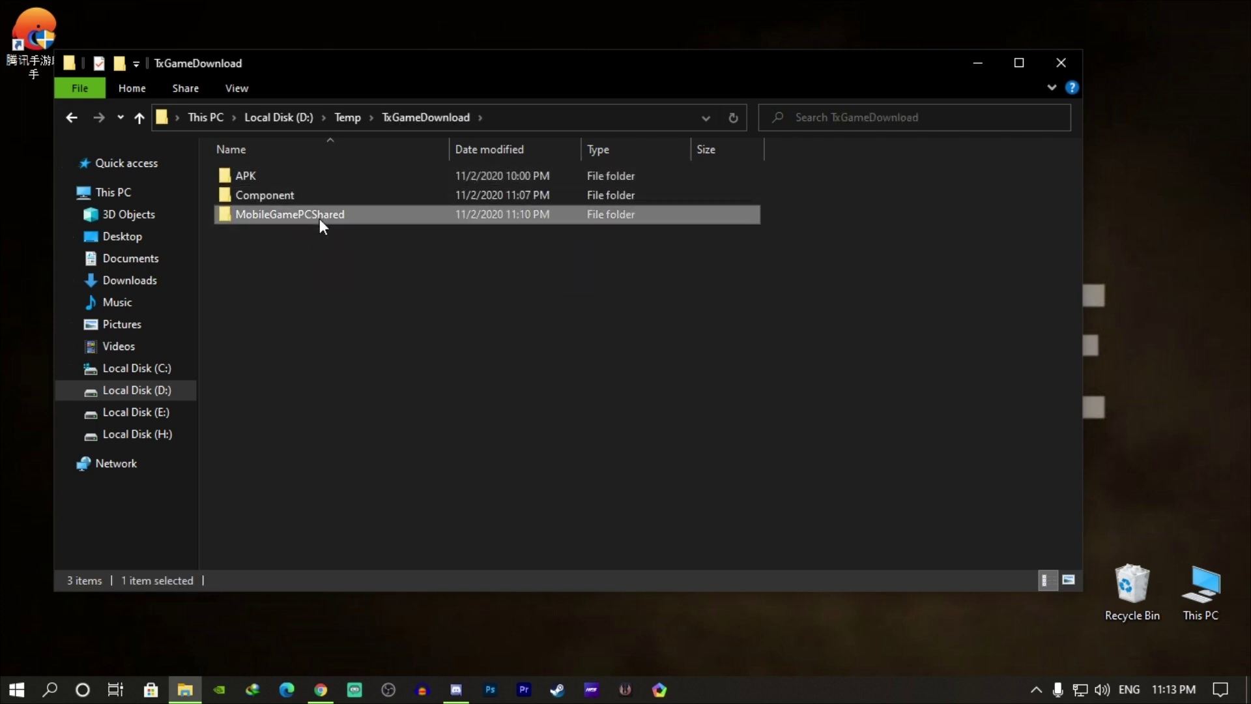
right_click(298, 494)
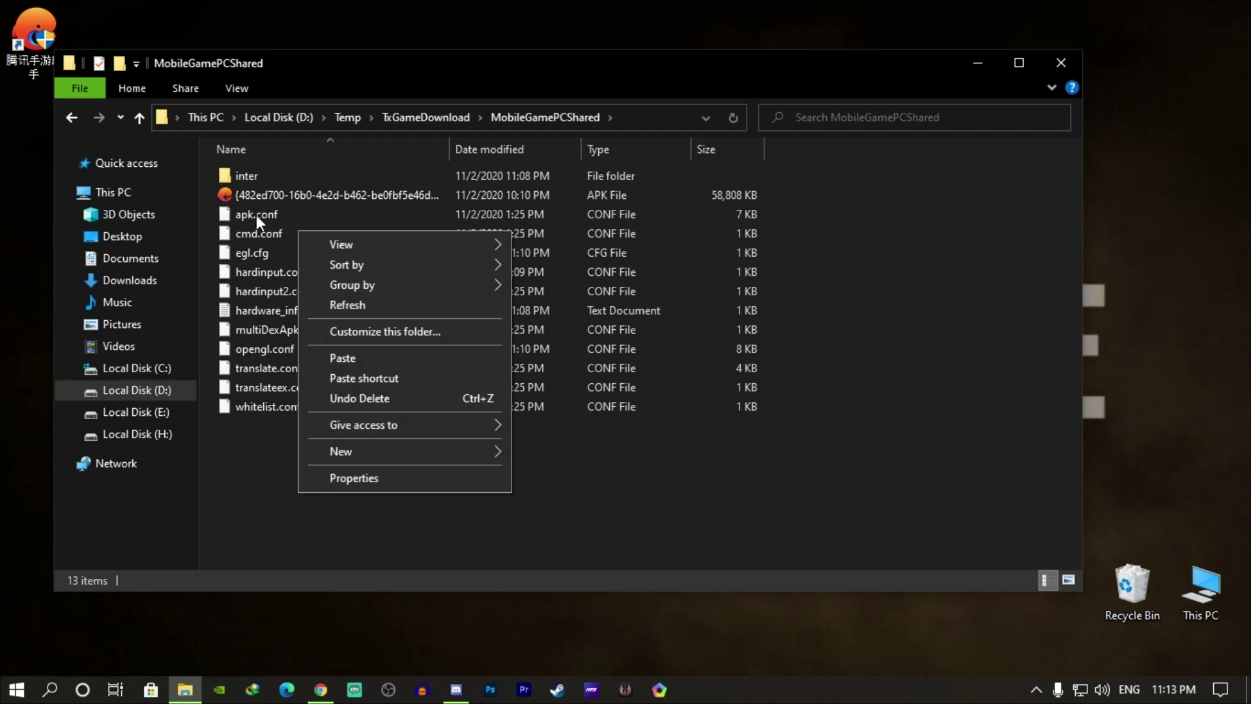
left_click(344, 357)
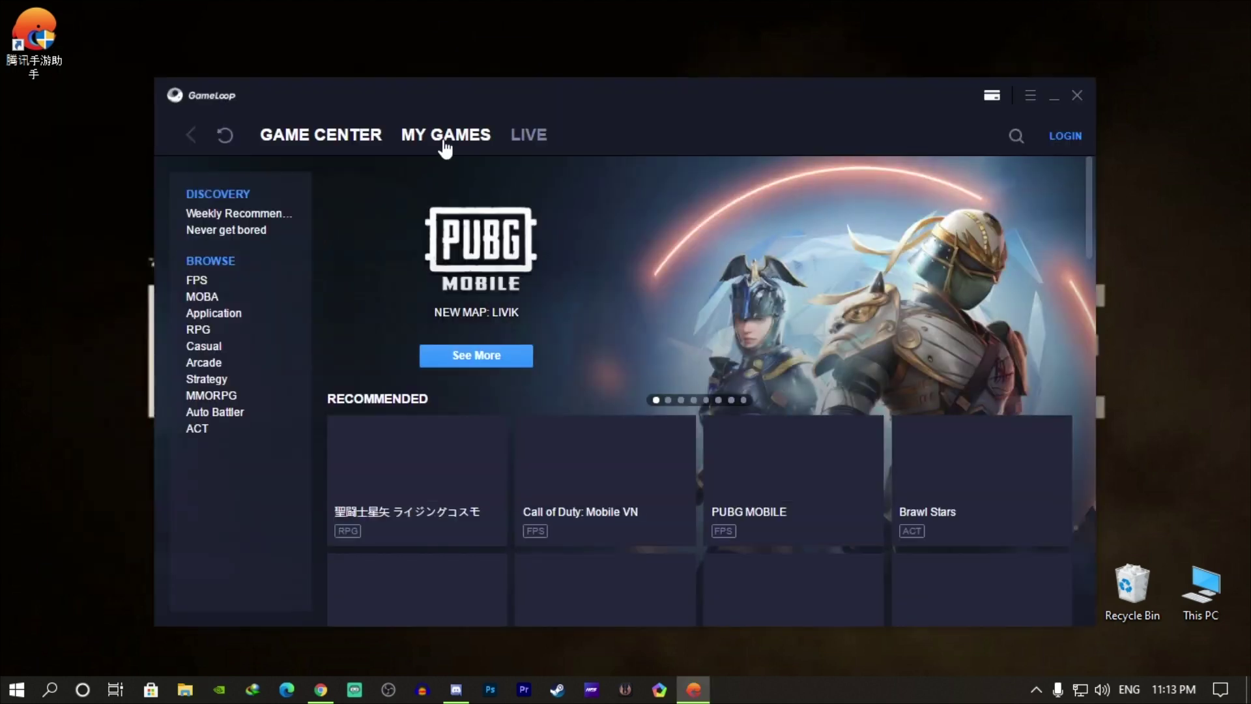
Start the emulator by opening PUBG MOBILE from Gameloop's My Games list
left_click(446, 138)
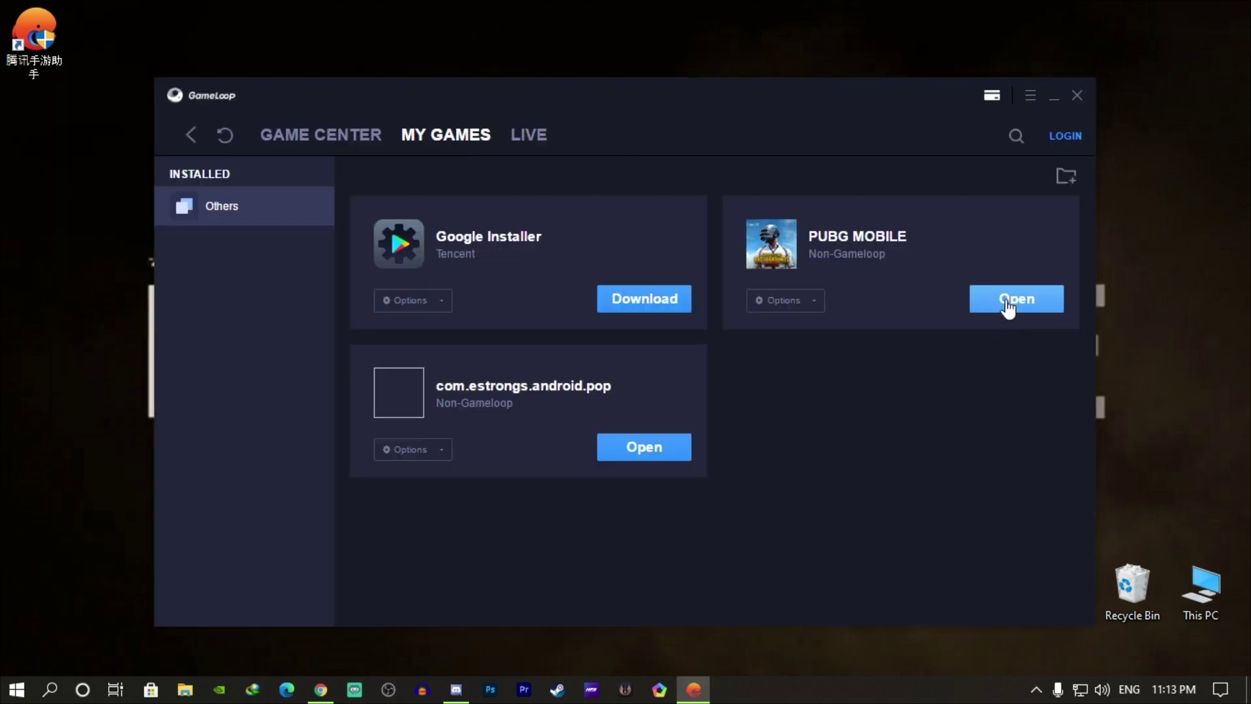
left_click(1014, 300)
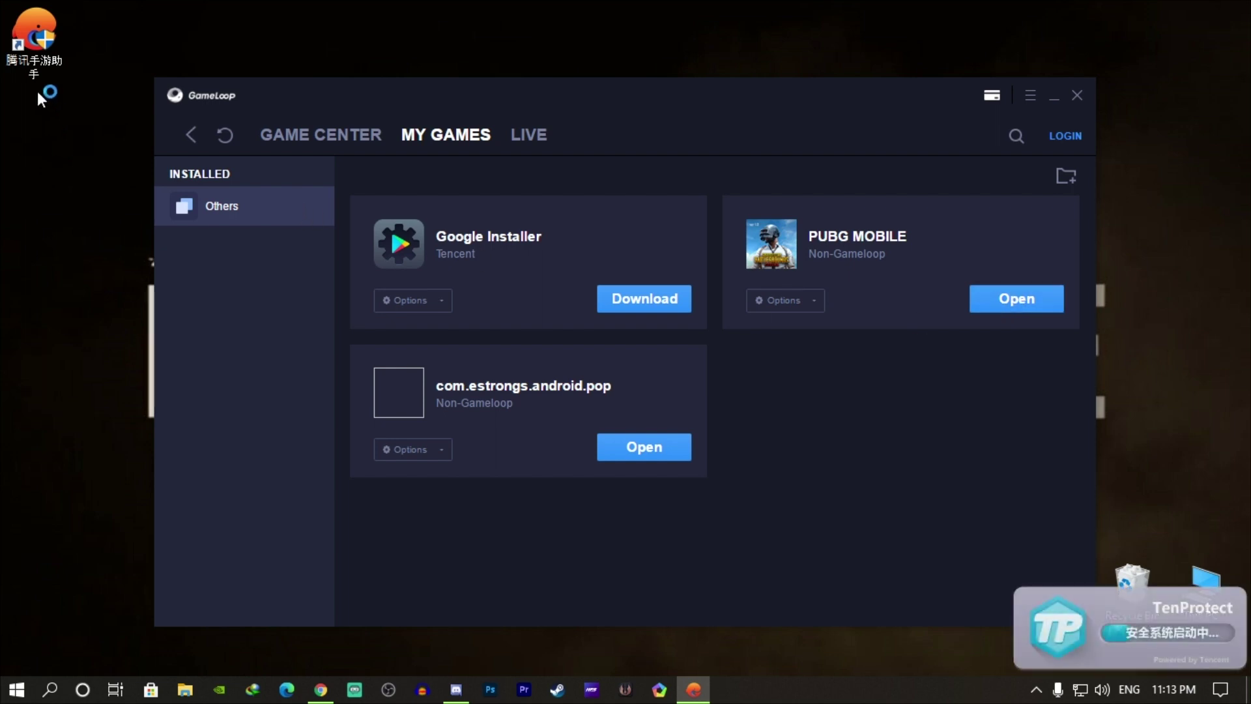
right_click(26, 36)
left_click(69, 422)
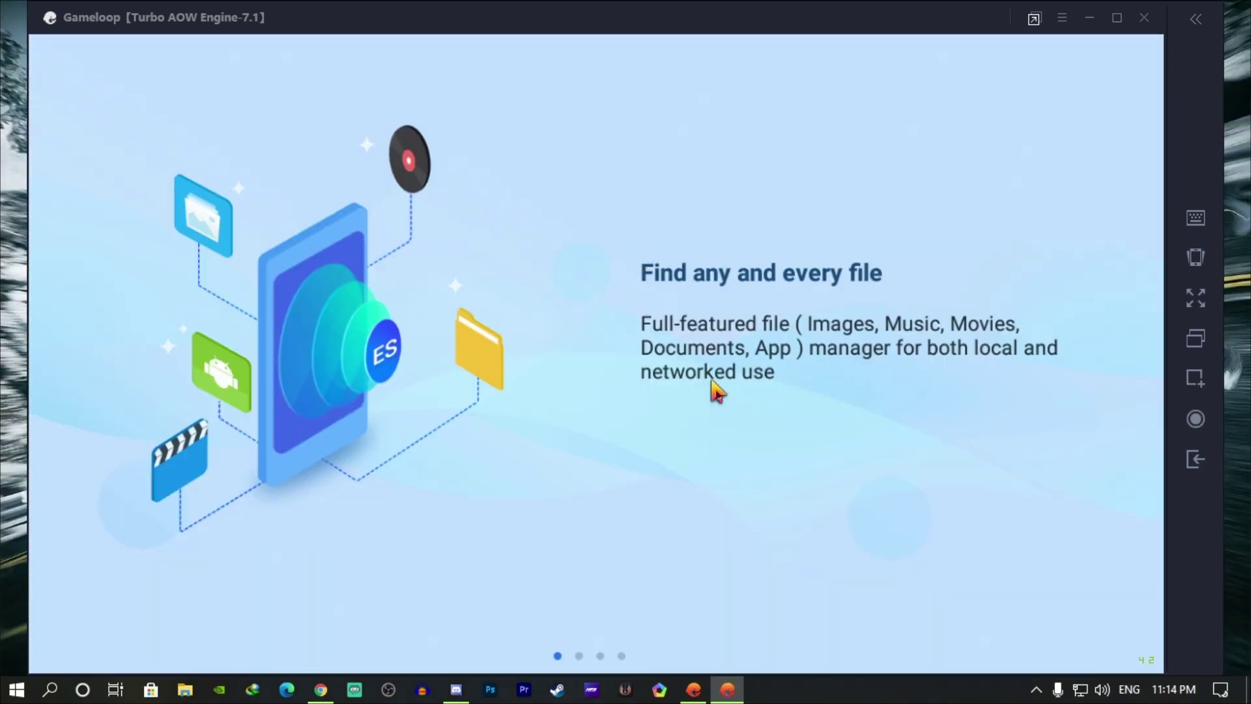
Go through ES File Explorer's introduction pages and open Internal Storage, dismissing the What's New notice
left_click_drag(896, 522, 235, 502)
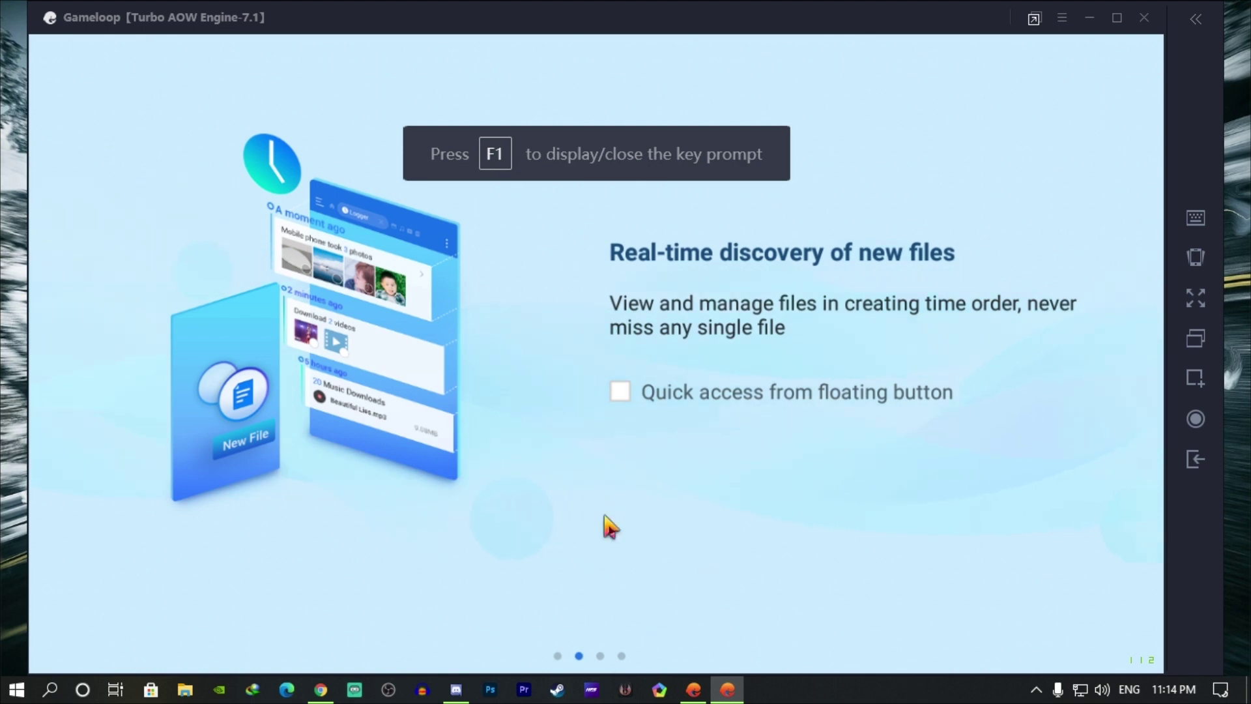
left_click_drag(609, 525, 123, 419)
left_click_drag(772, 457, 456, 450)
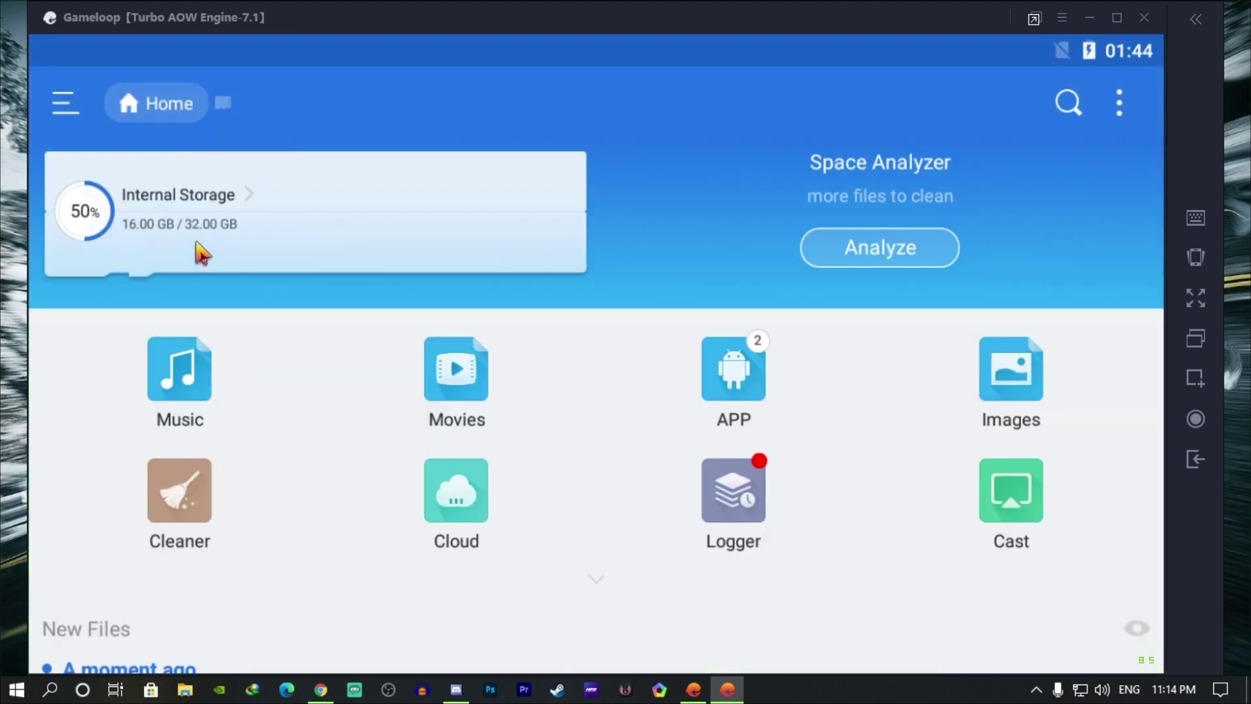
left_click(201, 251)
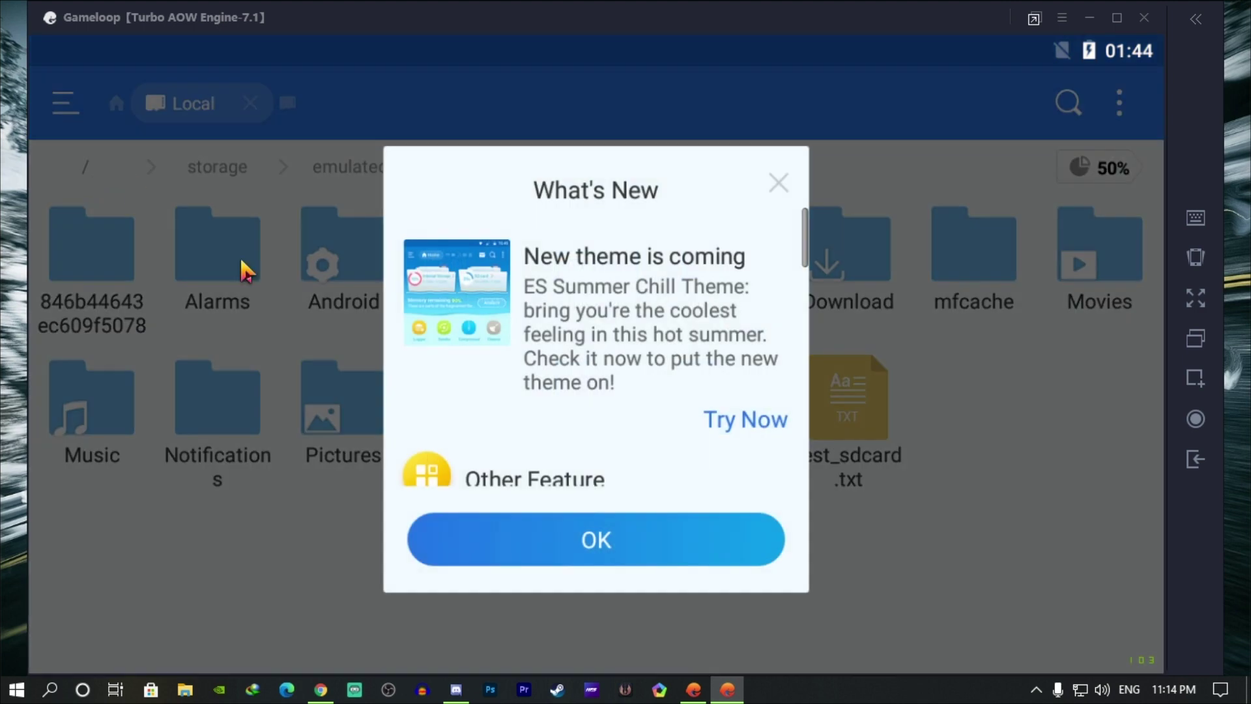
left_click(642, 546)
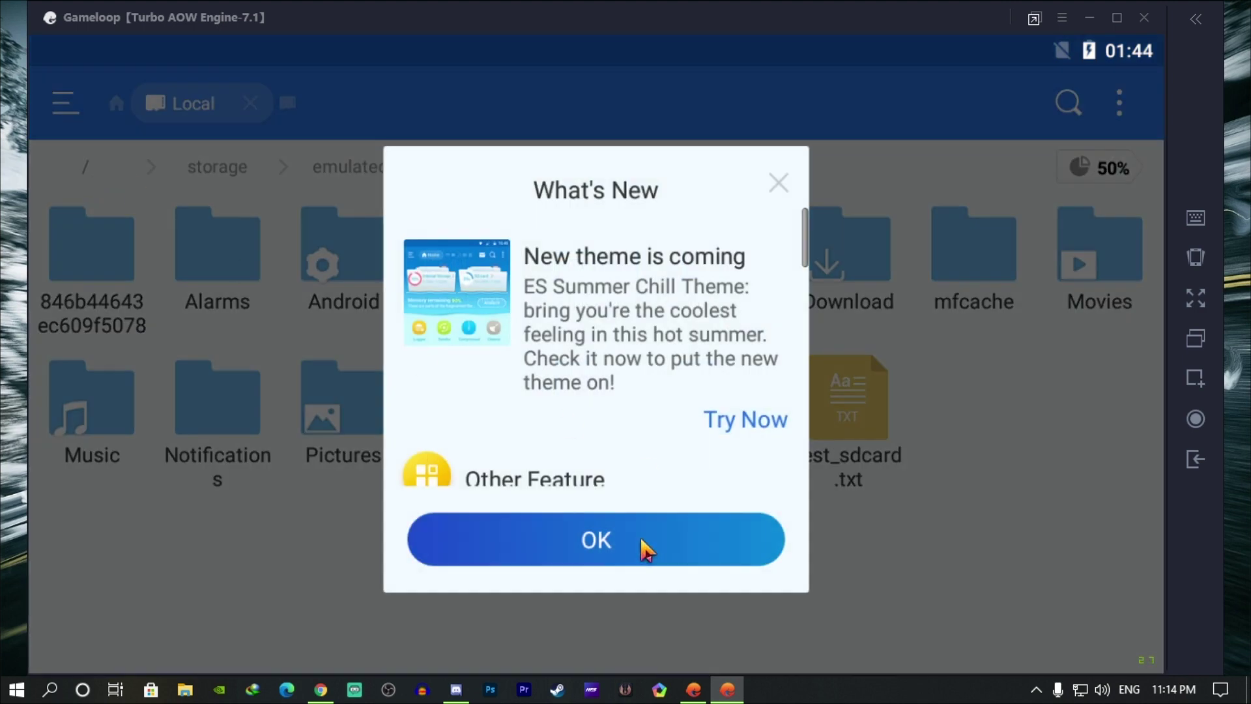
Cut the main.14350 OBB file from the /data/share1 folder in ES File Explorer
left_click(98, 179)
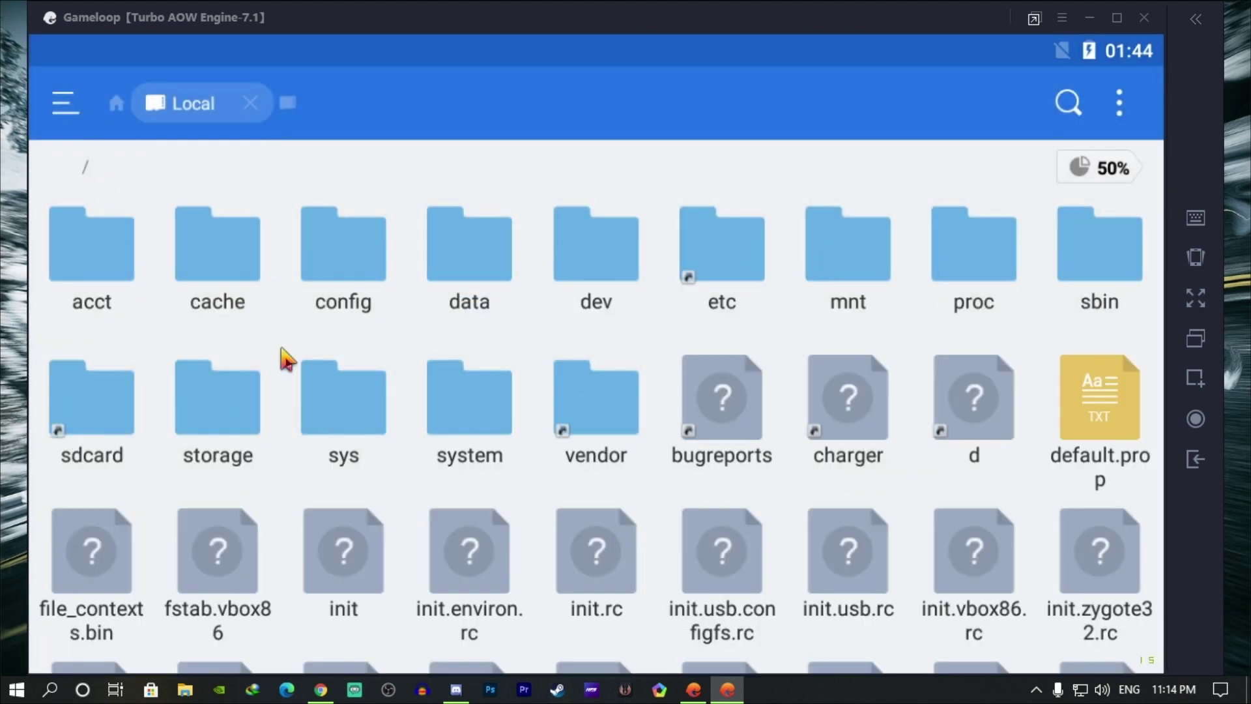
left_click(505, 280)
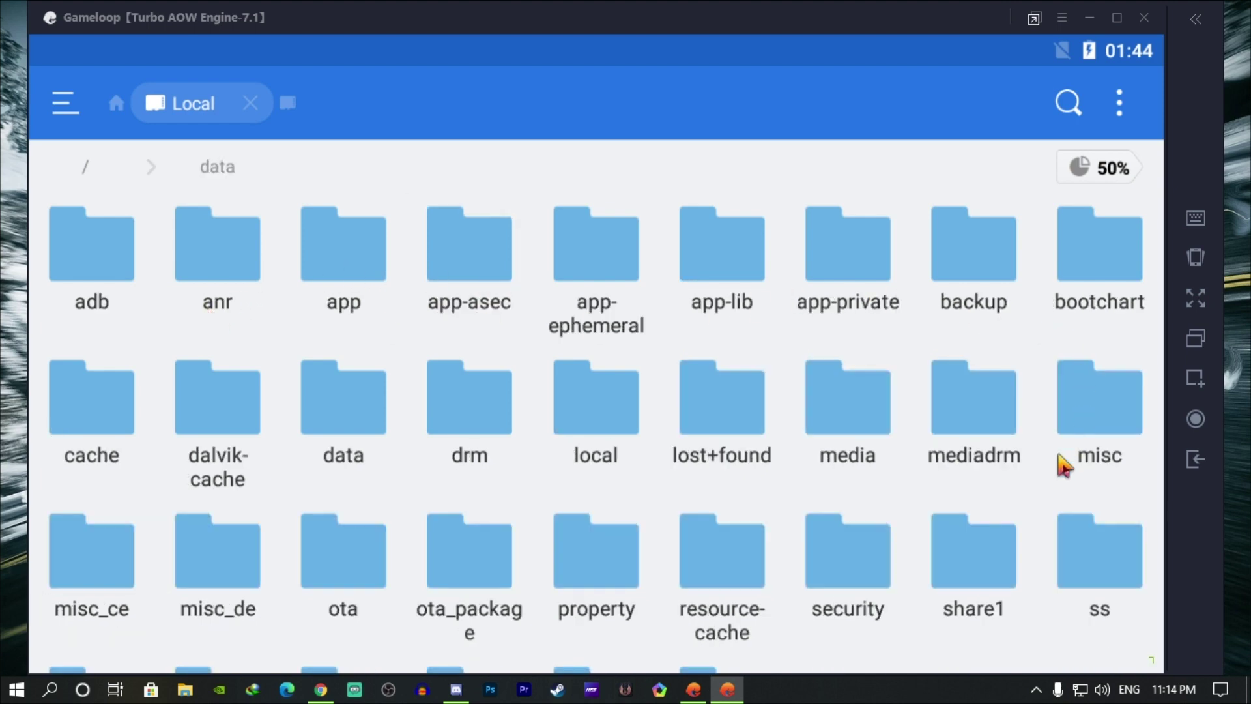
left_click(953, 587)
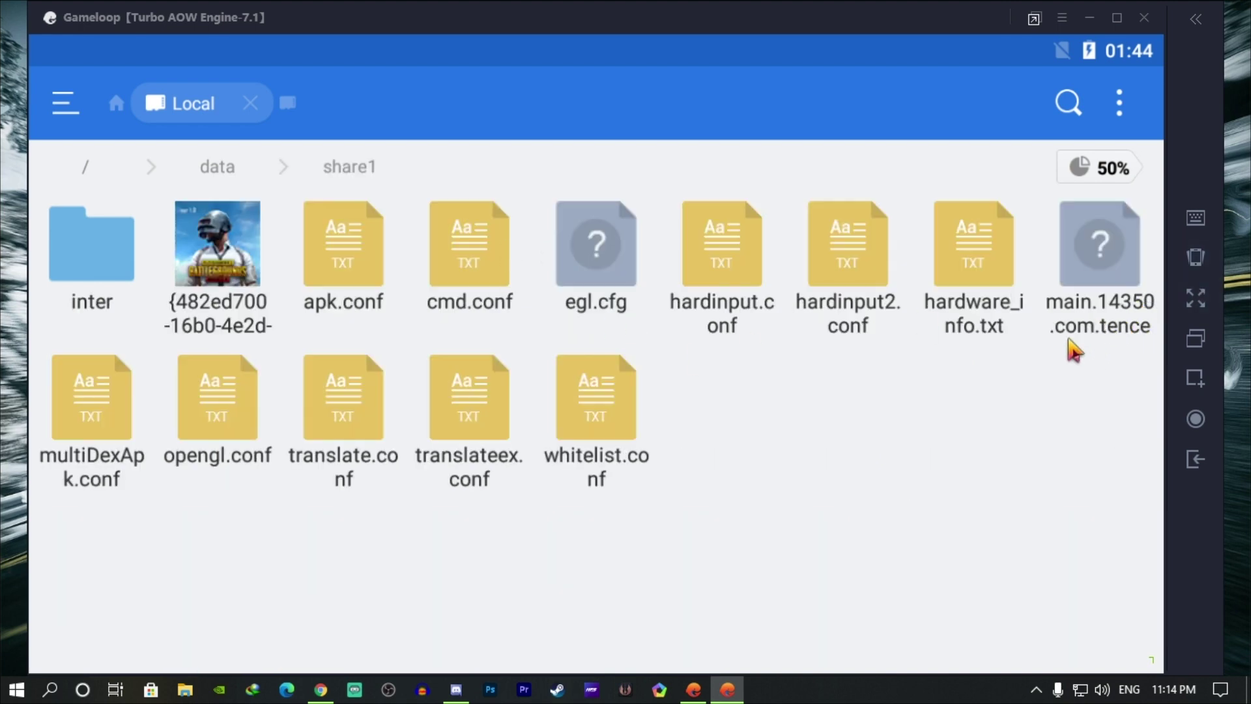
left_click(1118, 262)
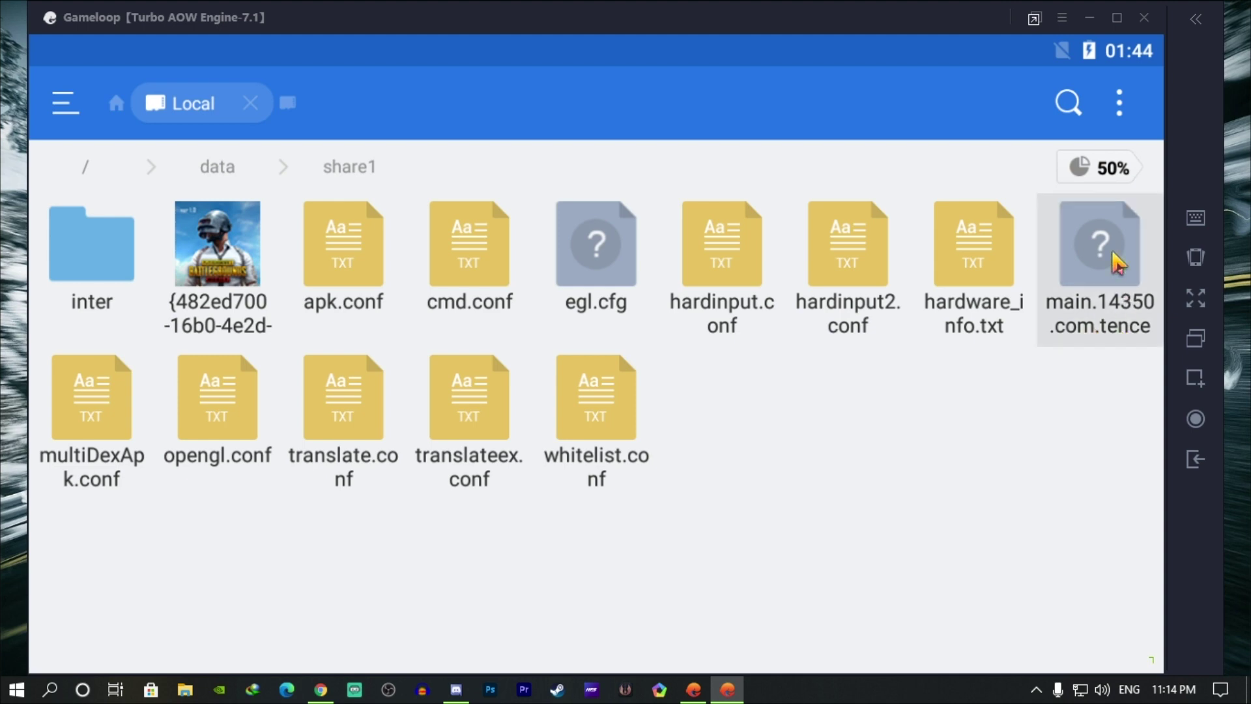
left_click(394, 648)
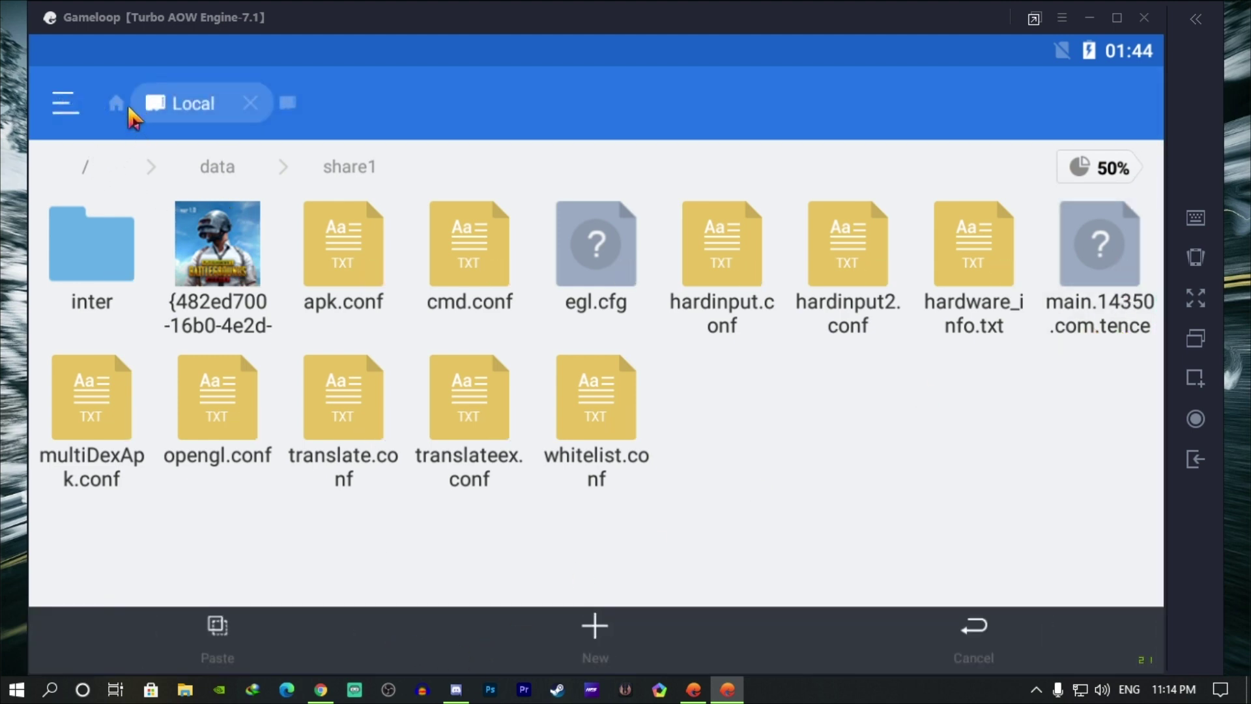
Paste the OBB file into the com.tencent.ig folder under Android/obb in Internal Storage
left_click(120, 106)
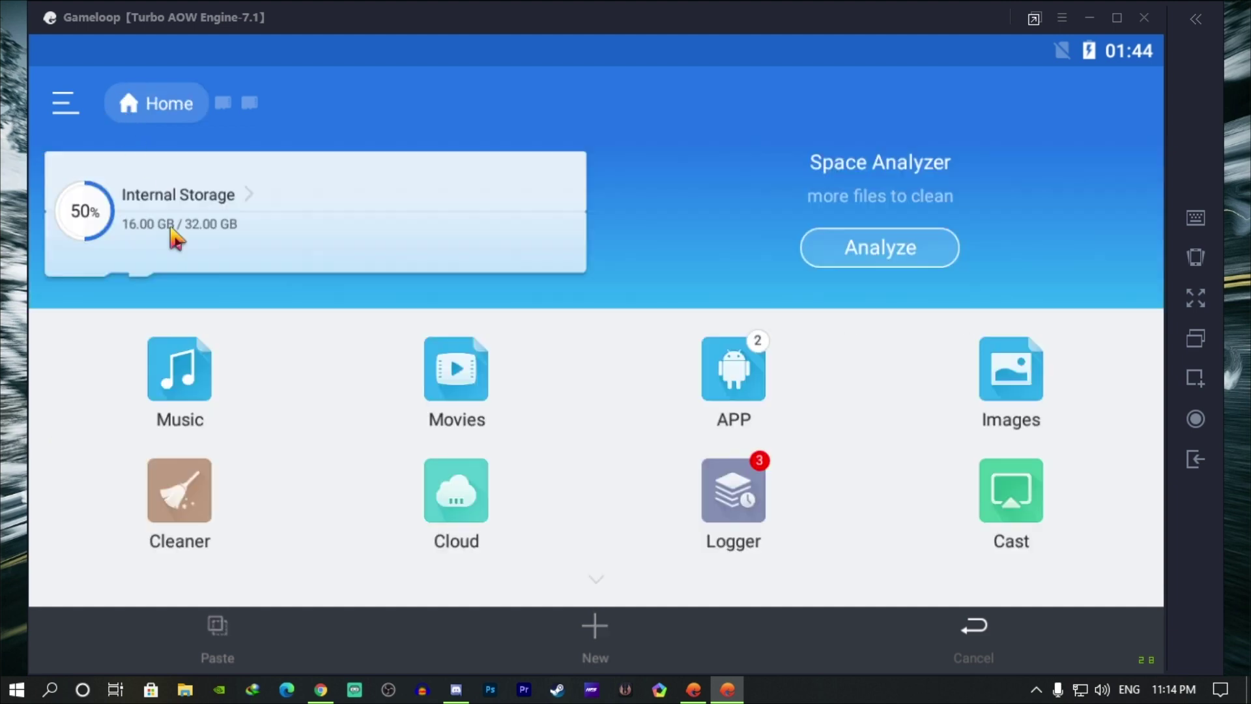
left_click(246, 222)
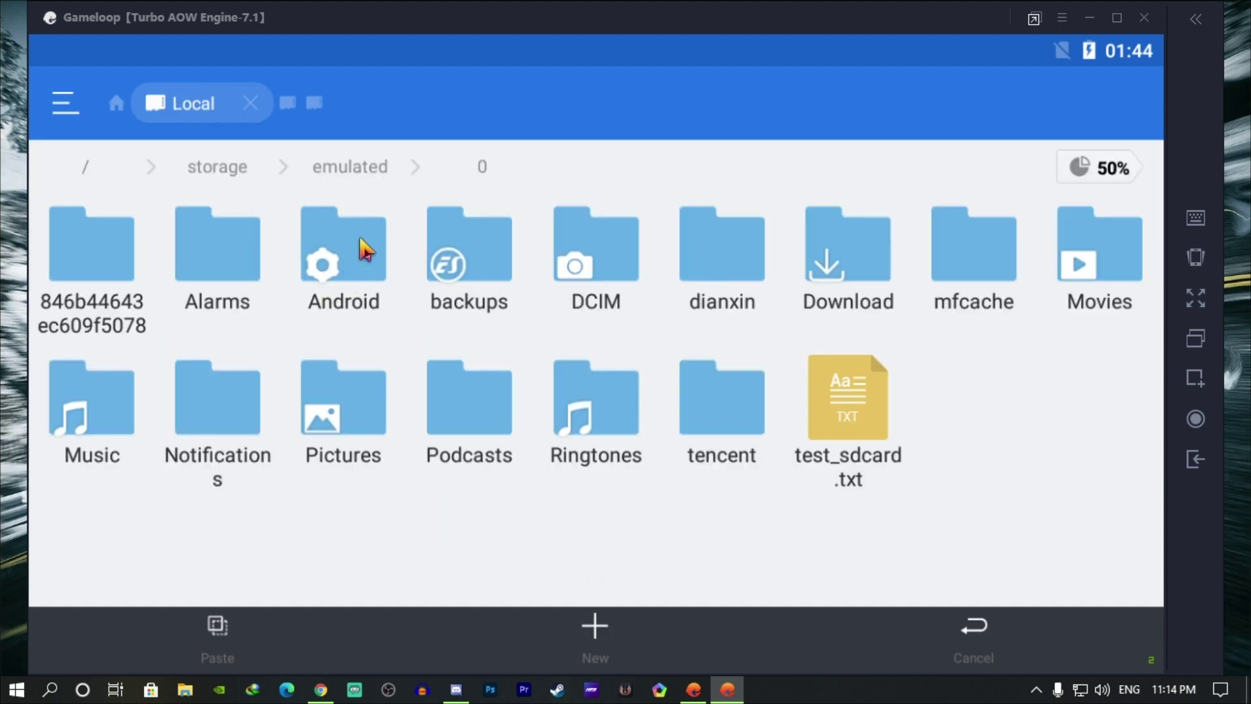
left_click(365, 249)
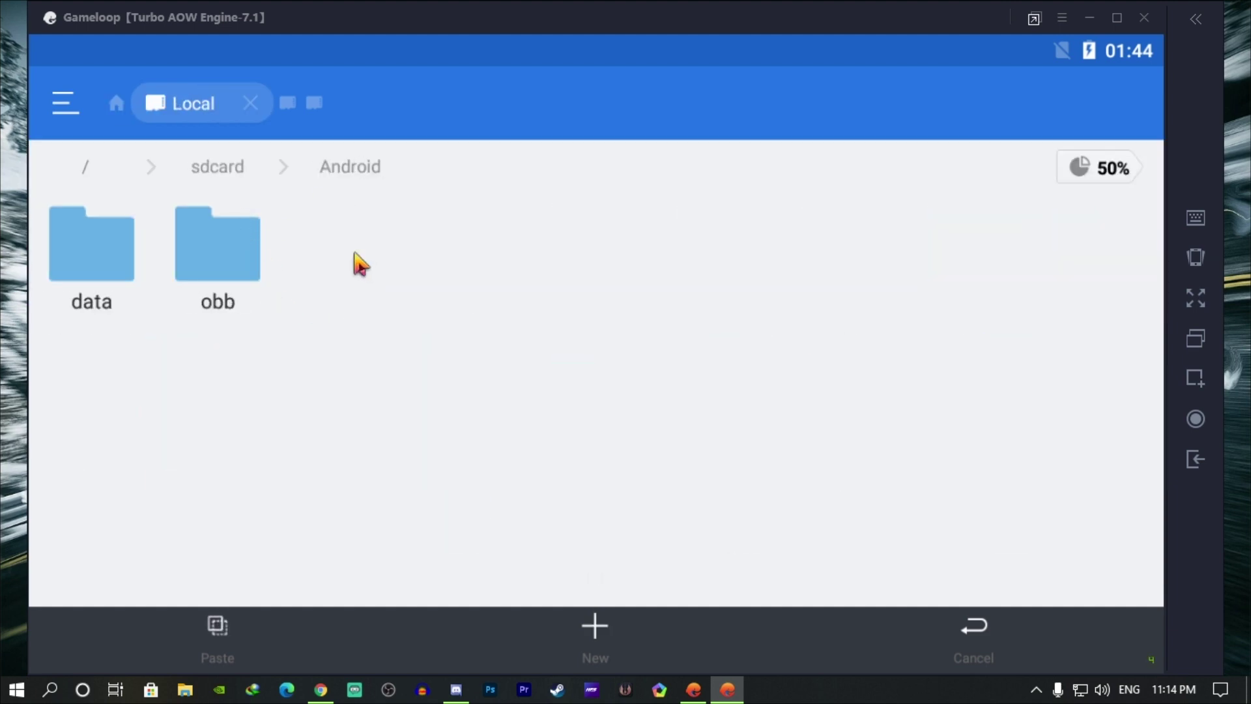
left_click(240, 273)
left_click(124, 275)
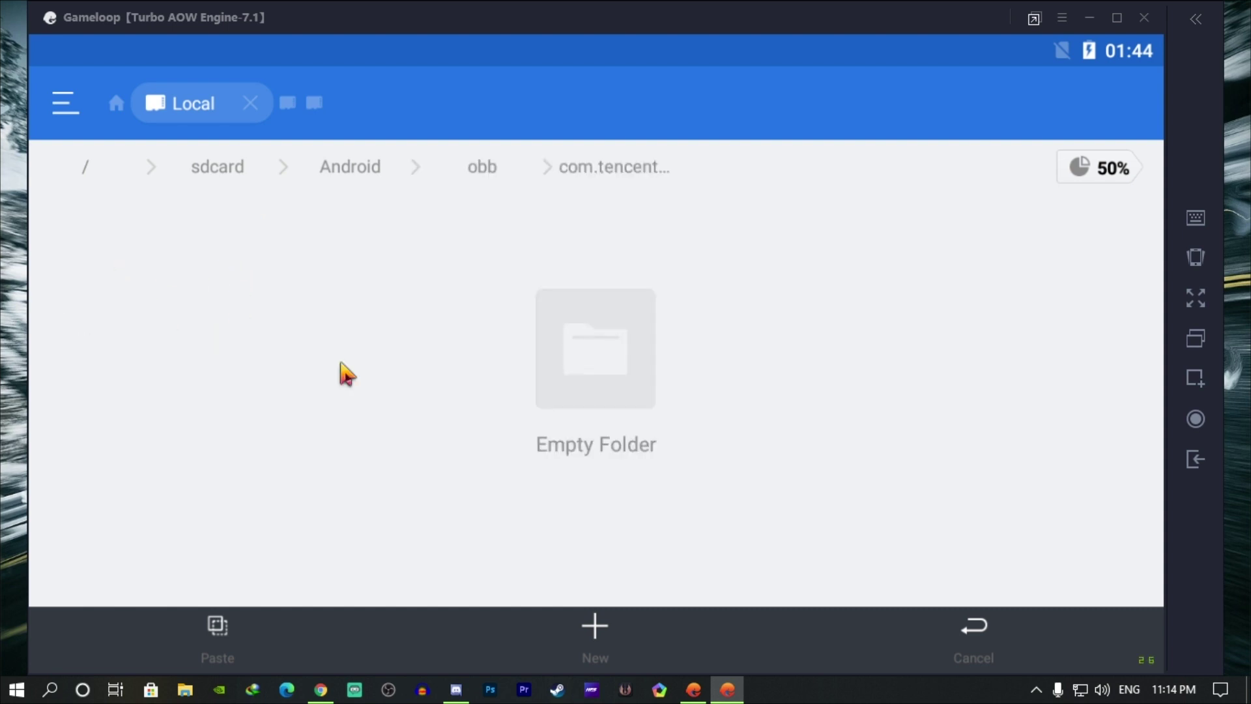
left_click(226, 650)
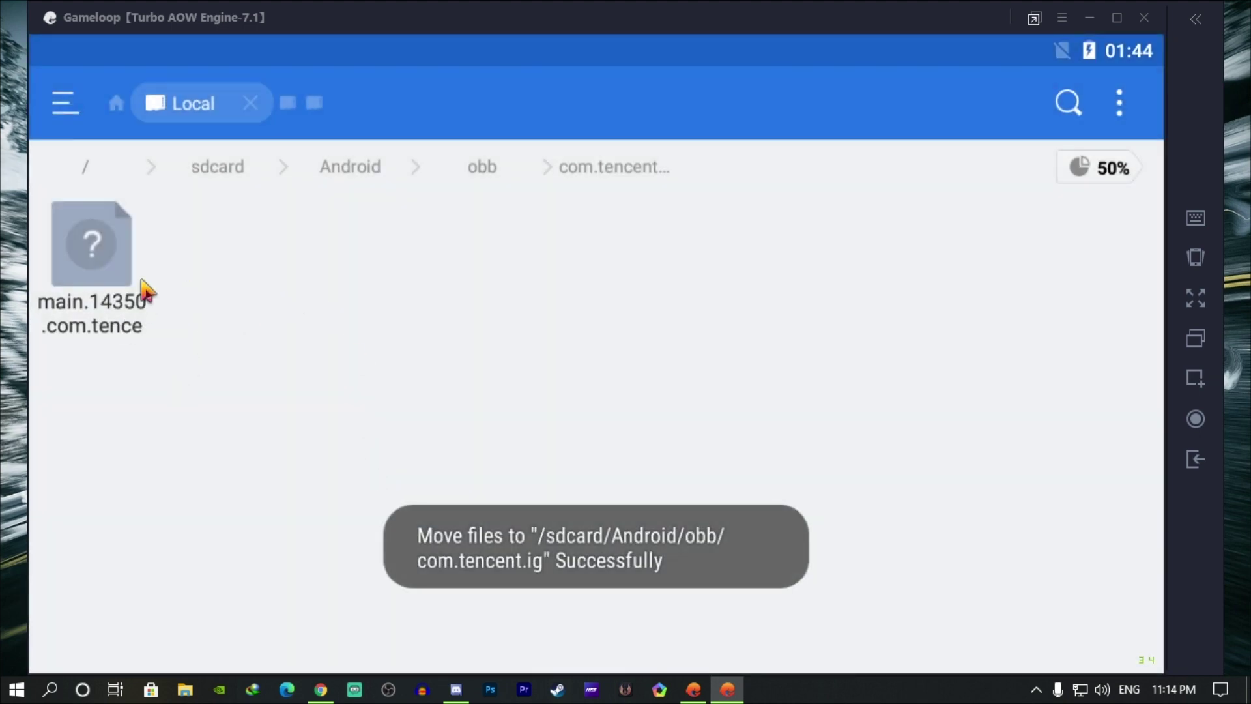
Exit ES File Explorer to the emulator's home screen and launch PUBG MOBILE, closing the Default Controller key guide
left_click(1194, 460)
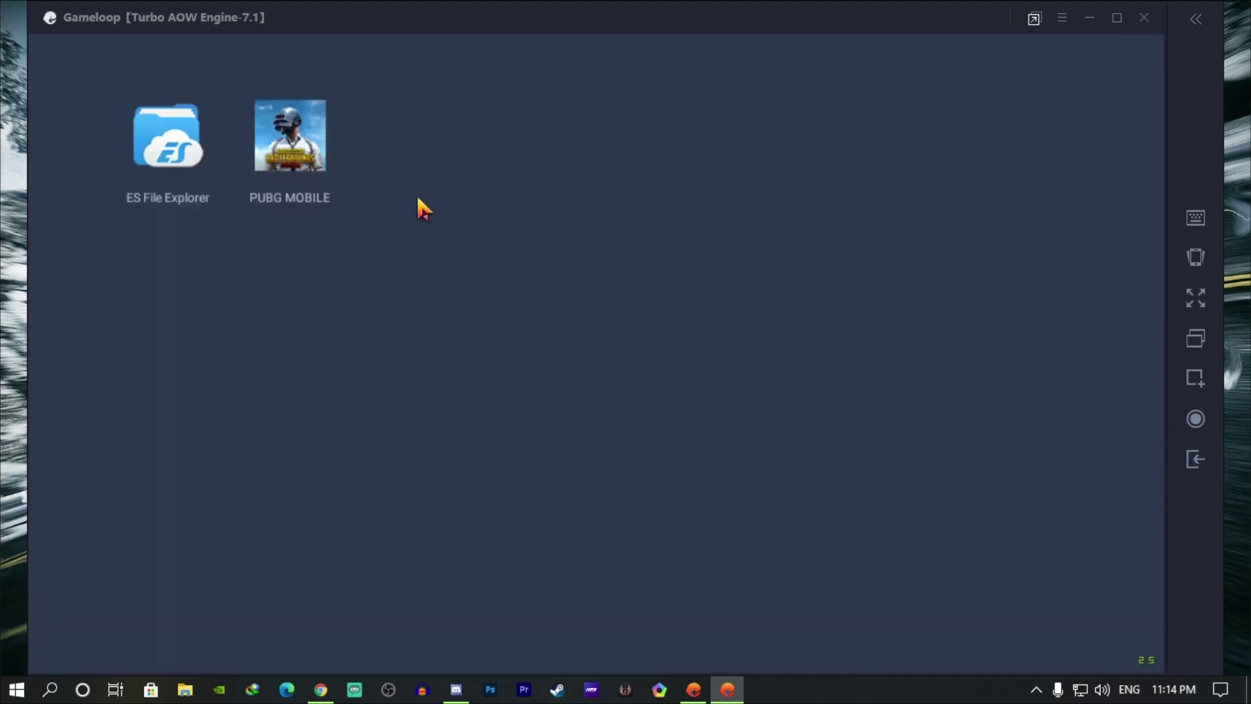
left_click(291, 145)
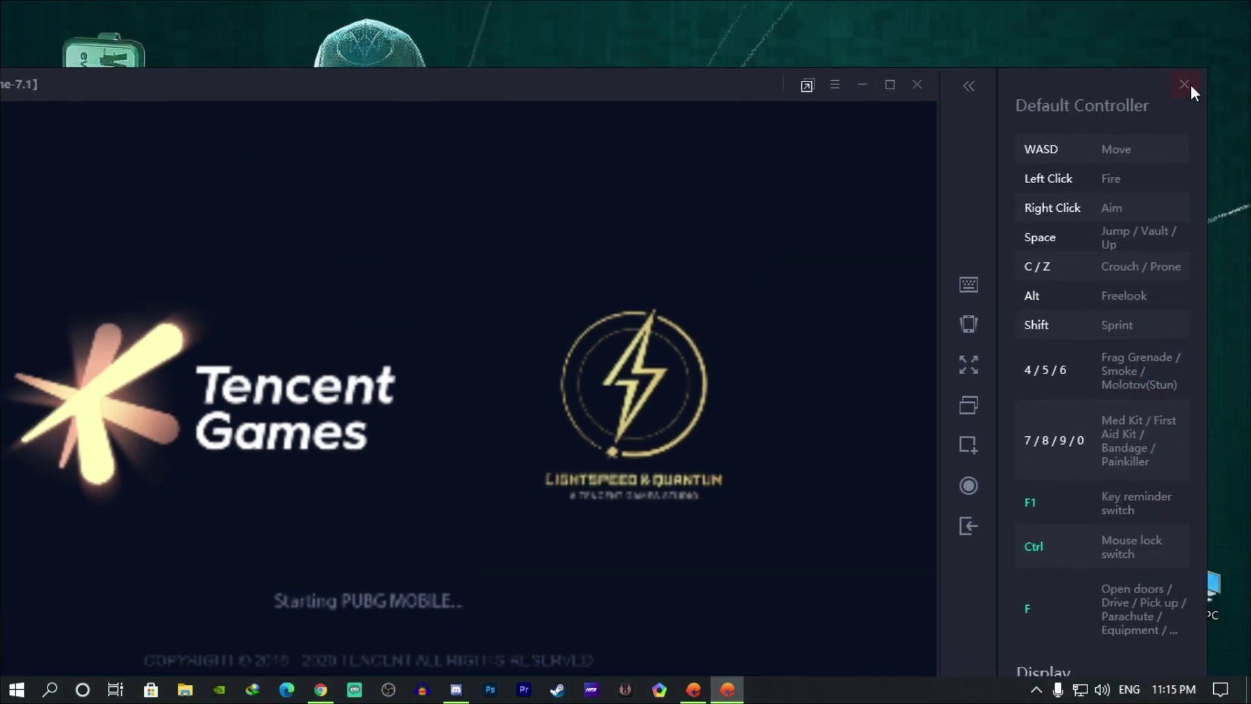
left_click(1184, 84)
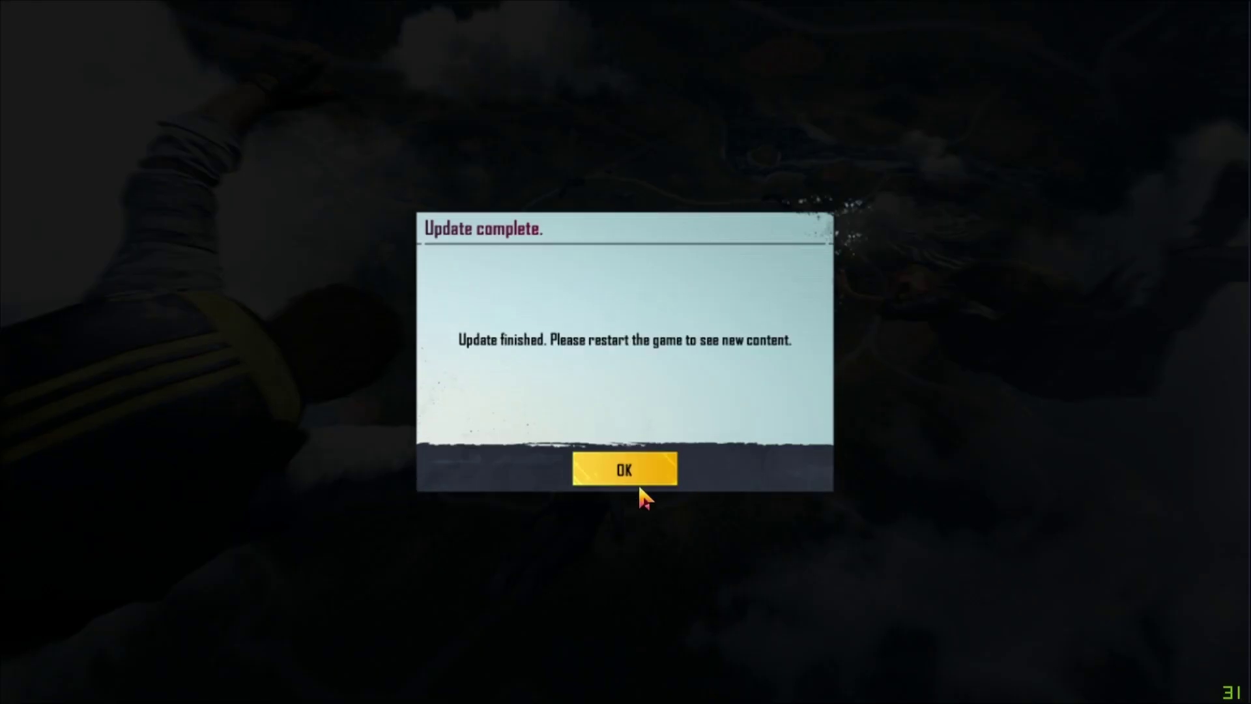
Acknowledge the completed game update and take the emulator out of full-screen mode
left_click(639, 485)
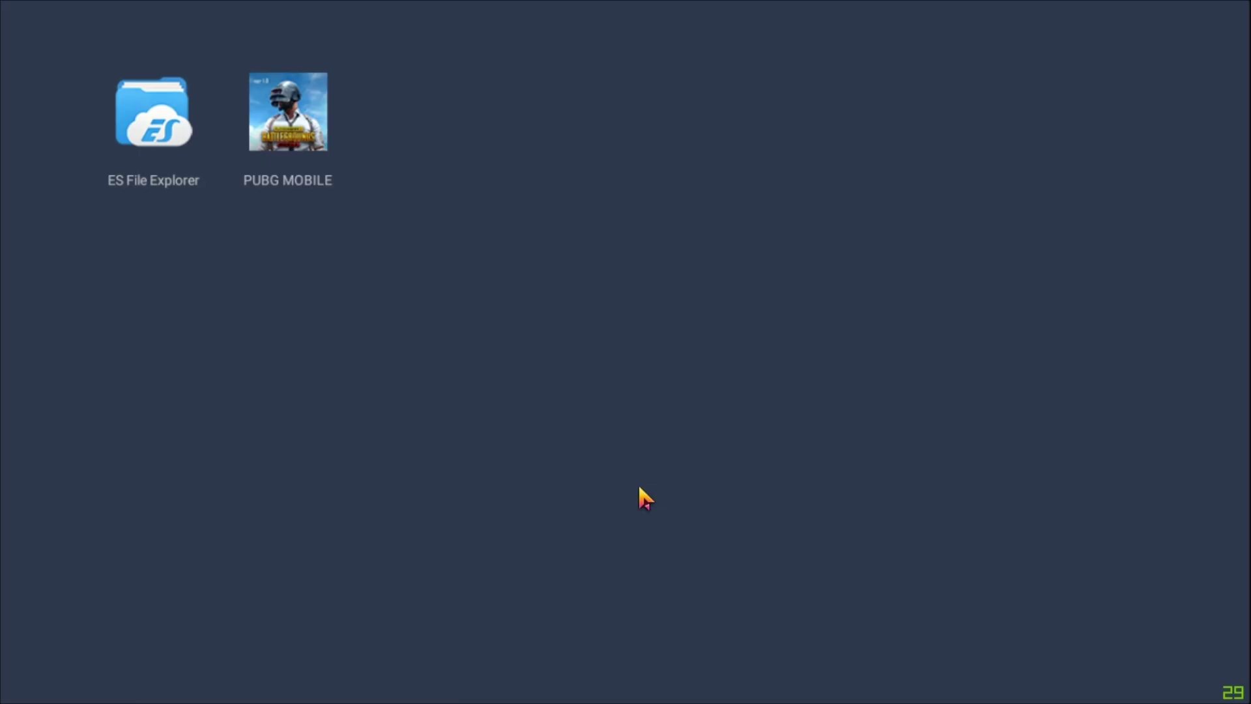
key("F11")
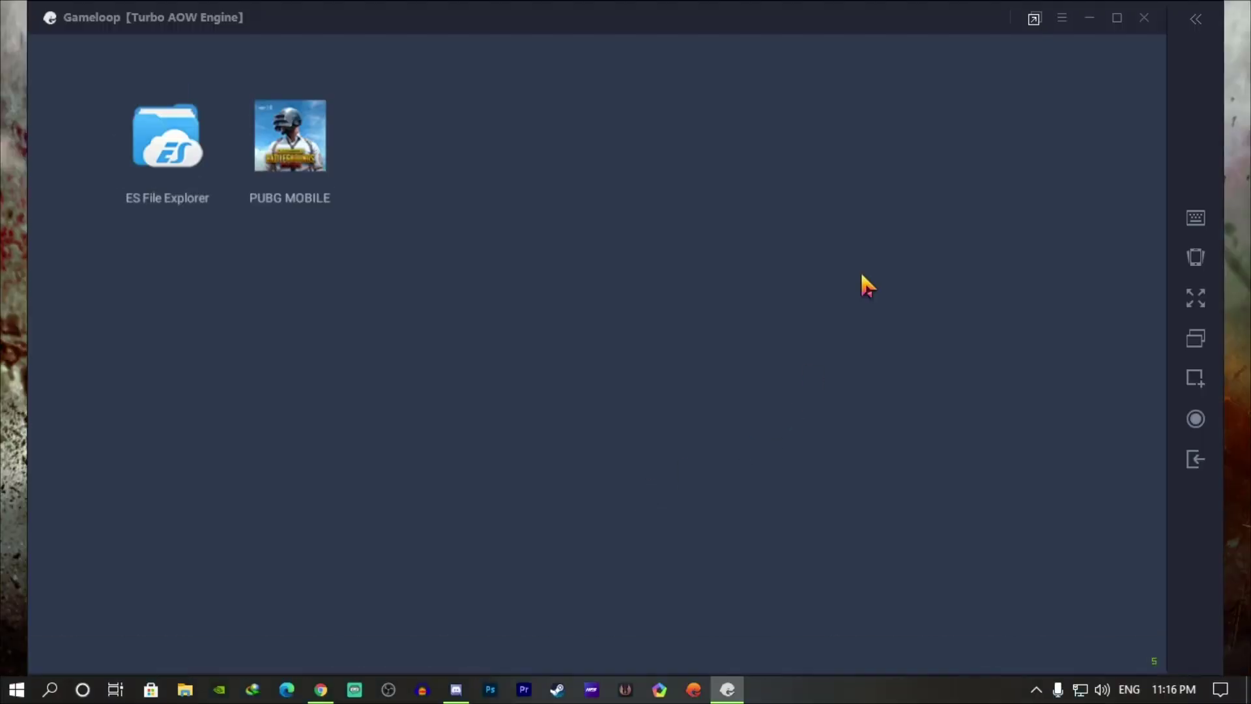
Enable vertical synchronization in the emulator's Engine settings, check the Game settings, and save the configuration
left_click(1061, 18)
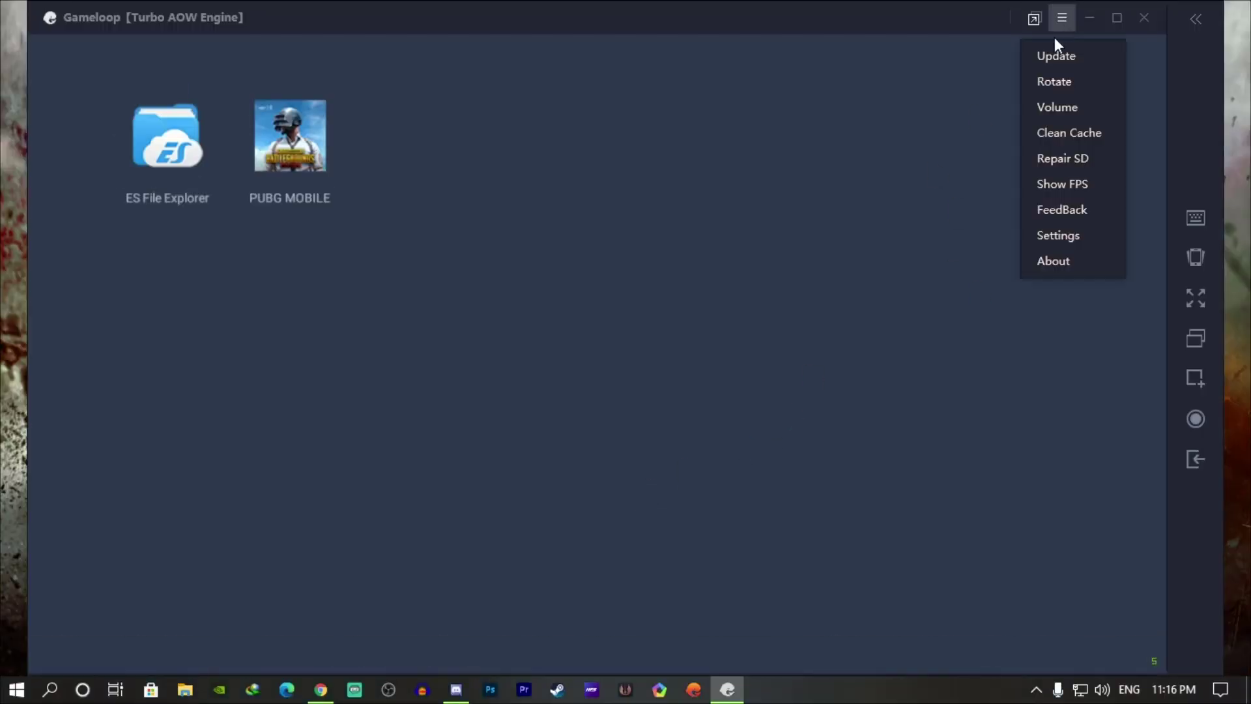
left_click(1052, 236)
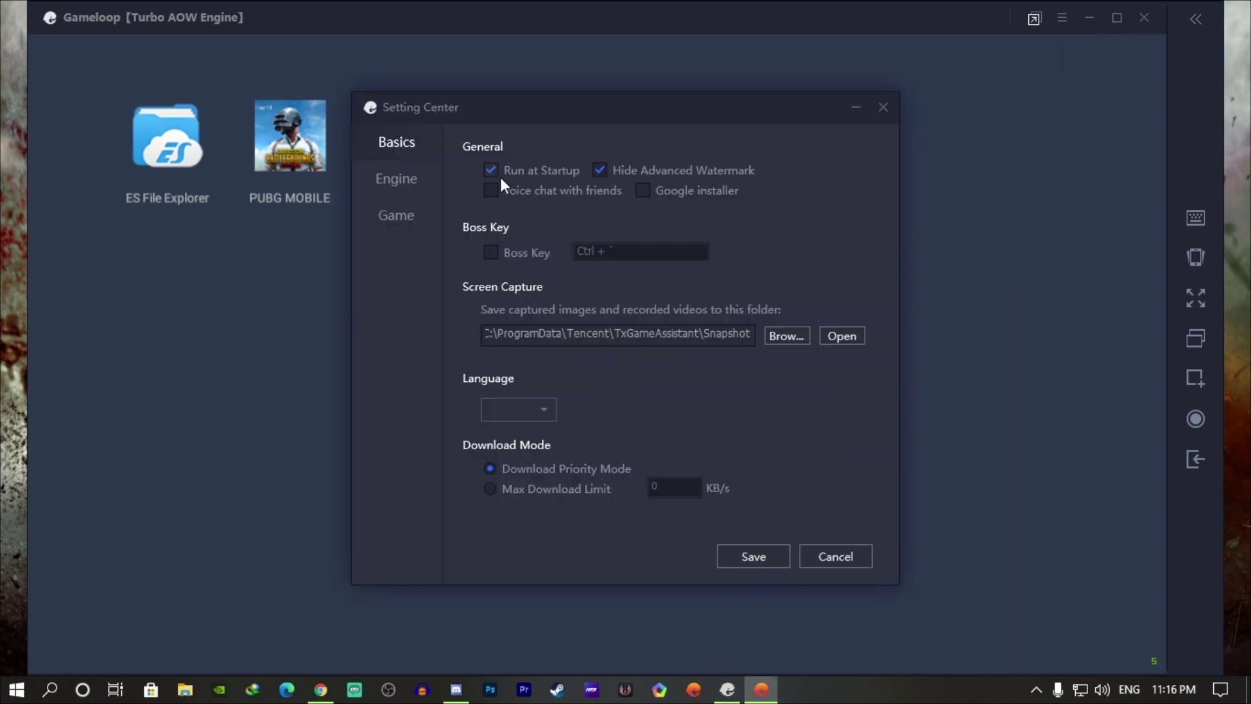
left_click(396, 179)
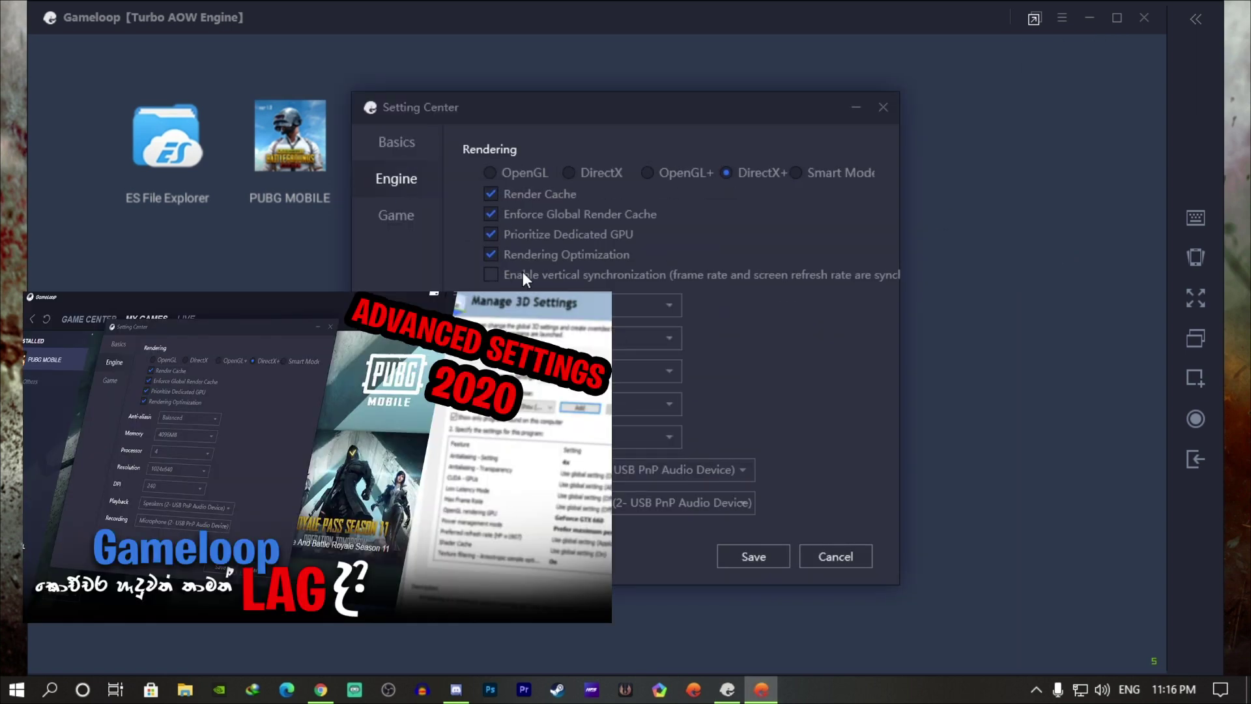
left_click(523, 277)
left_click(396, 215)
left_click(753, 556)
left_click(771, 381)
left_click(522, 277)
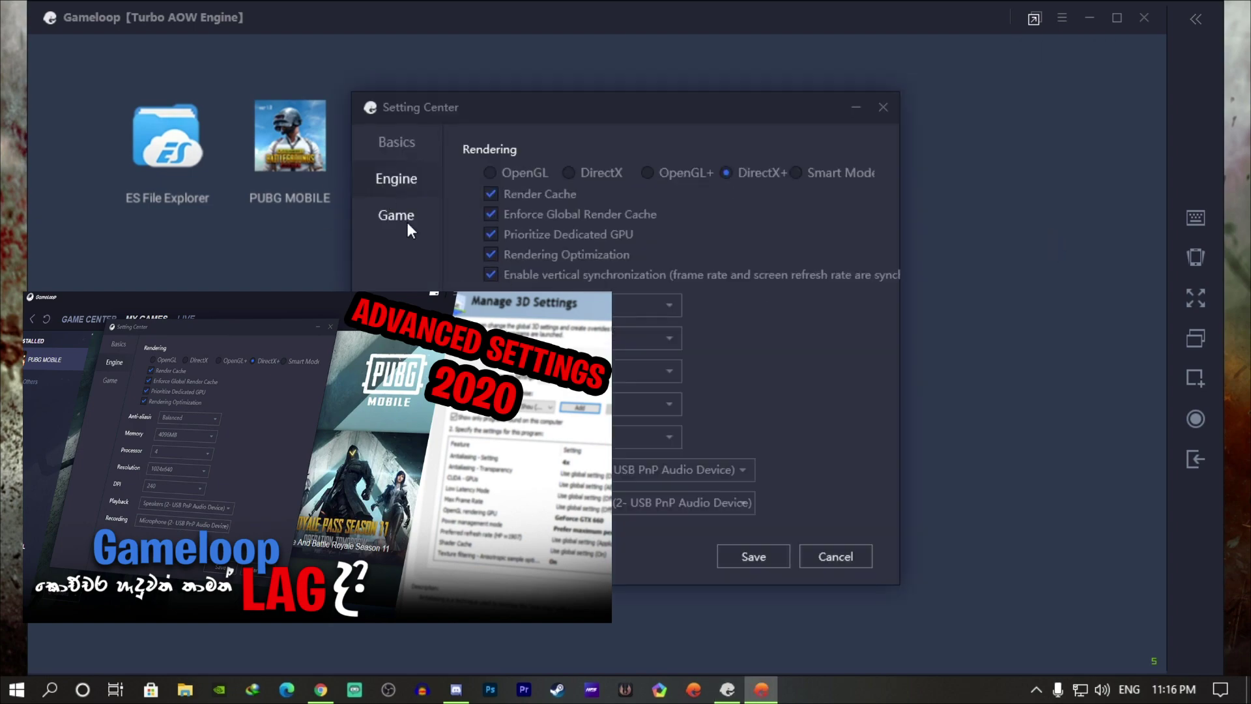
left_click(408, 221)
left_click(753, 556)
Close the emulator and refresh the Windows desktop
left_click(1144, 18)
left_click(1036, 689)
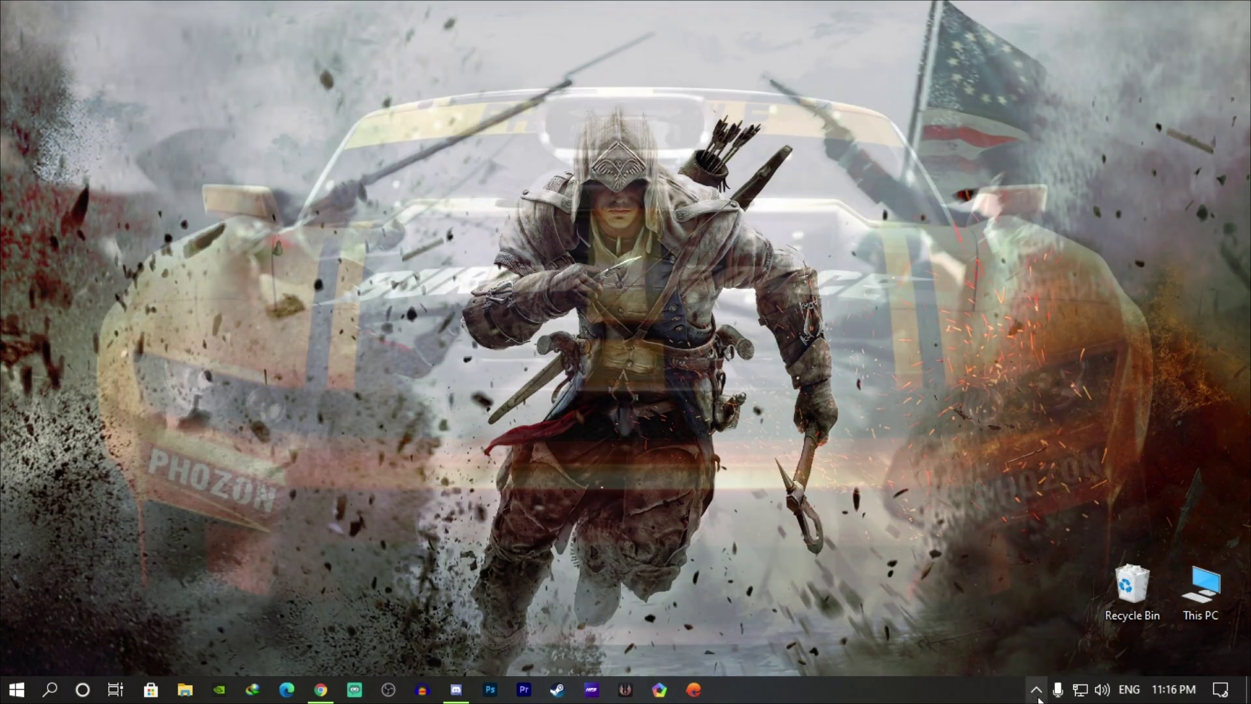
right_click(828, 322)
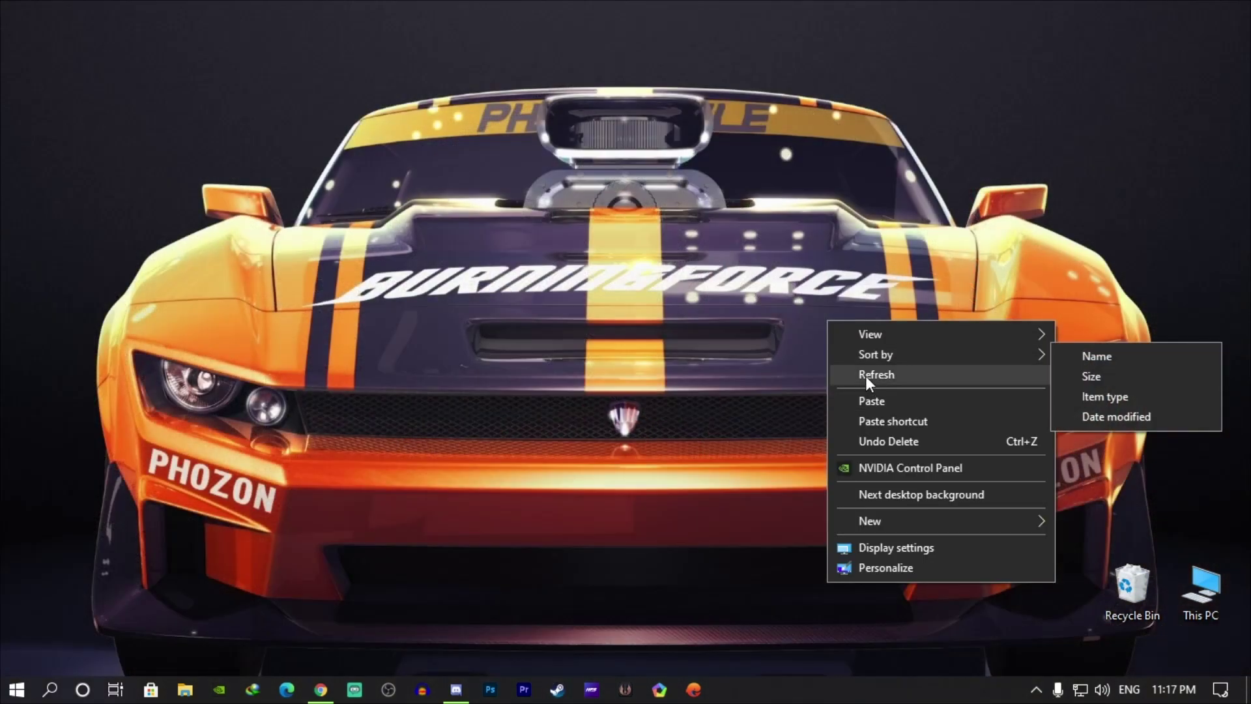
left_click(865, 375)
right_click(865, 376)
left_click(883, 420)
Restart Gameloop with permission to make changes and launch PUBG MOBILE from the installed games
left_click(694, 689)
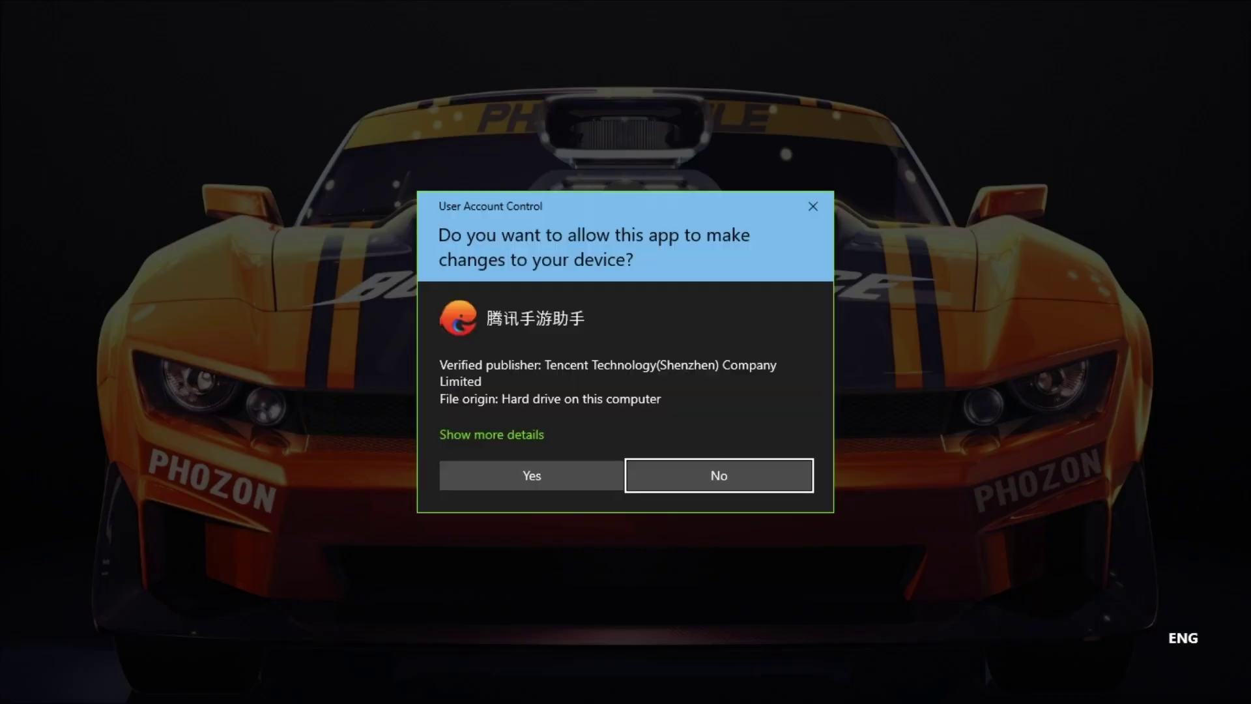
left_click(531, 475)
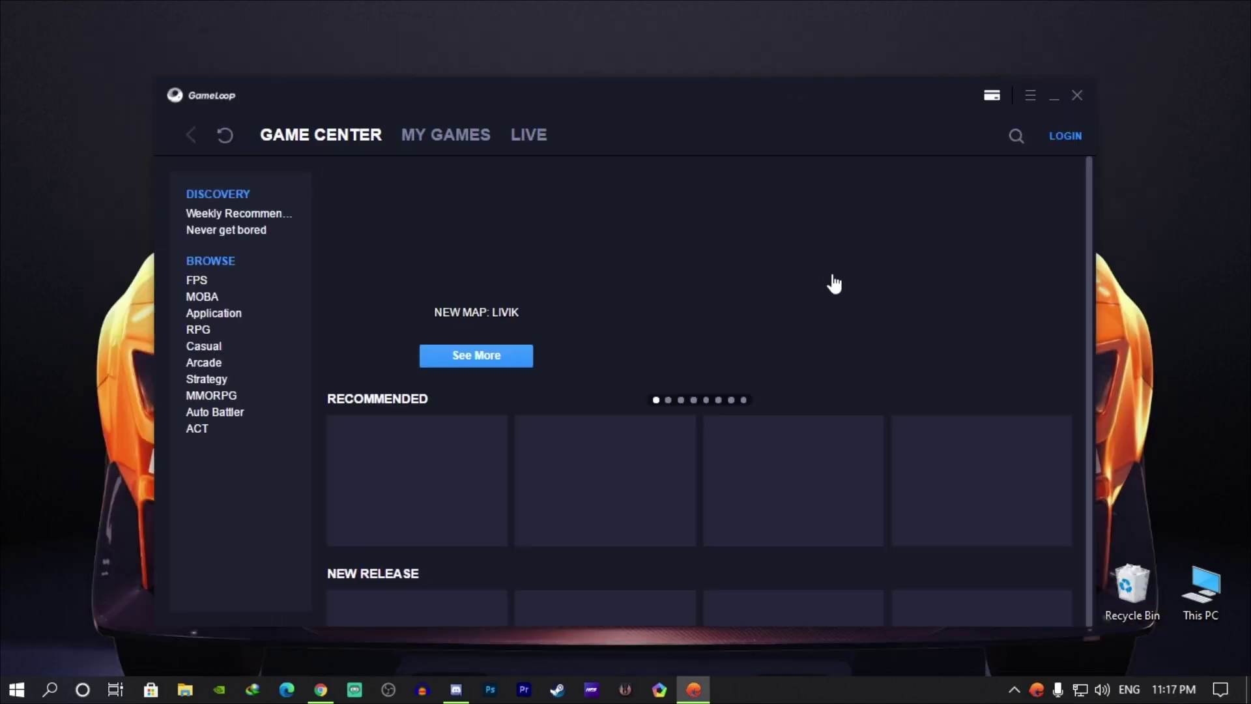
left_click(466, 138)
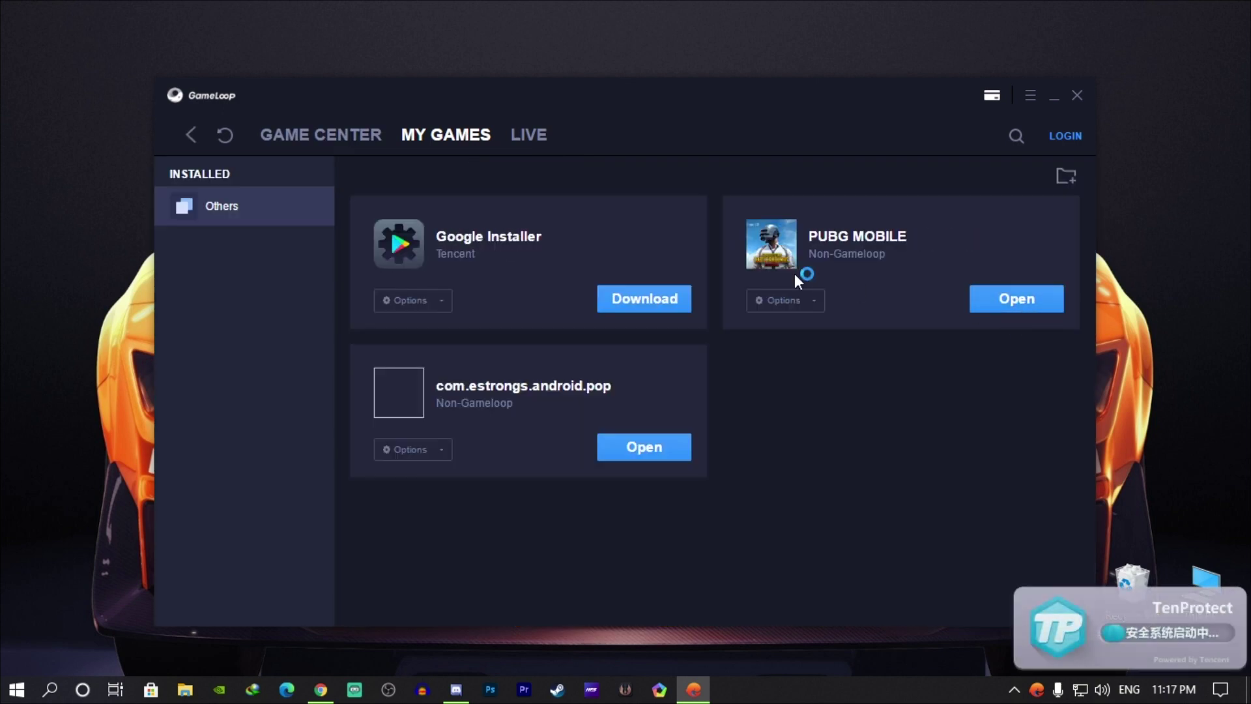
Check processor, memory and GPU load in Task Manager while the game loads, moving its window clear of the game
key("ctrl+shift+Escape")
left_click_drag(719, 128, 789, 579)
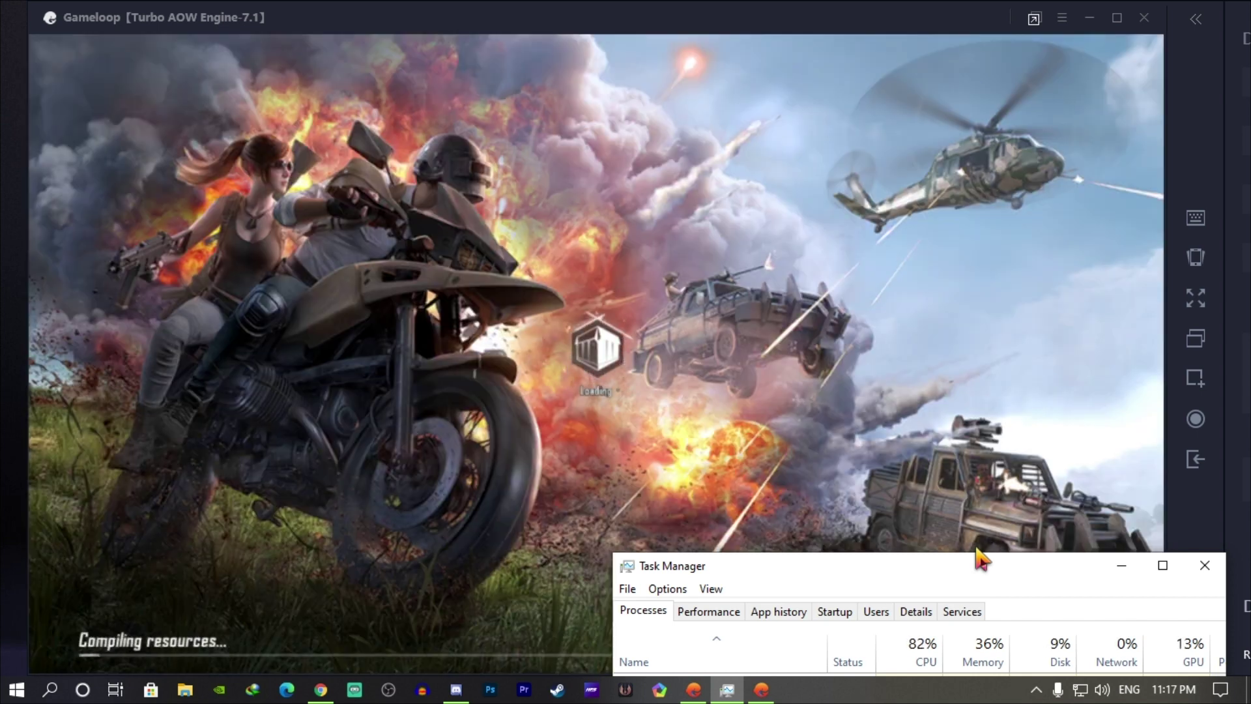
left_click_drag(981, 559, 371, 661)
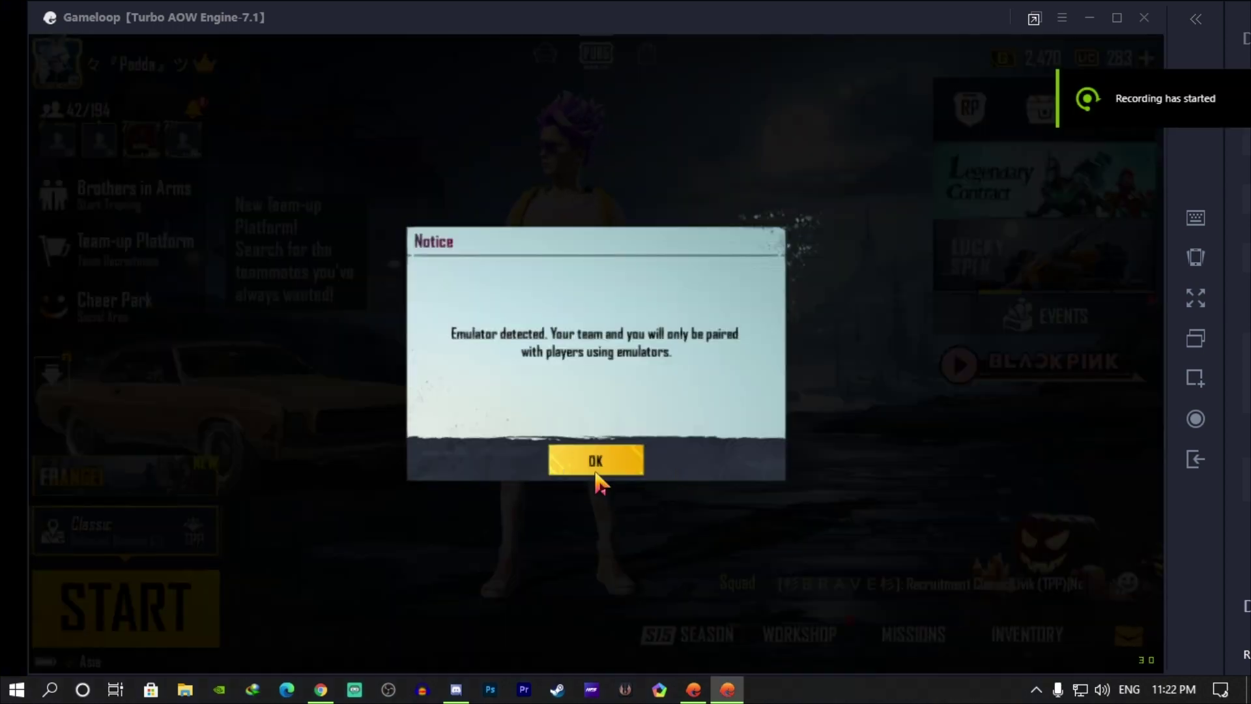
Dismiss the emulator-detected notice and expand the lobby's extra menu, closing the mailbox and the menu guide
left_click(595, 464)
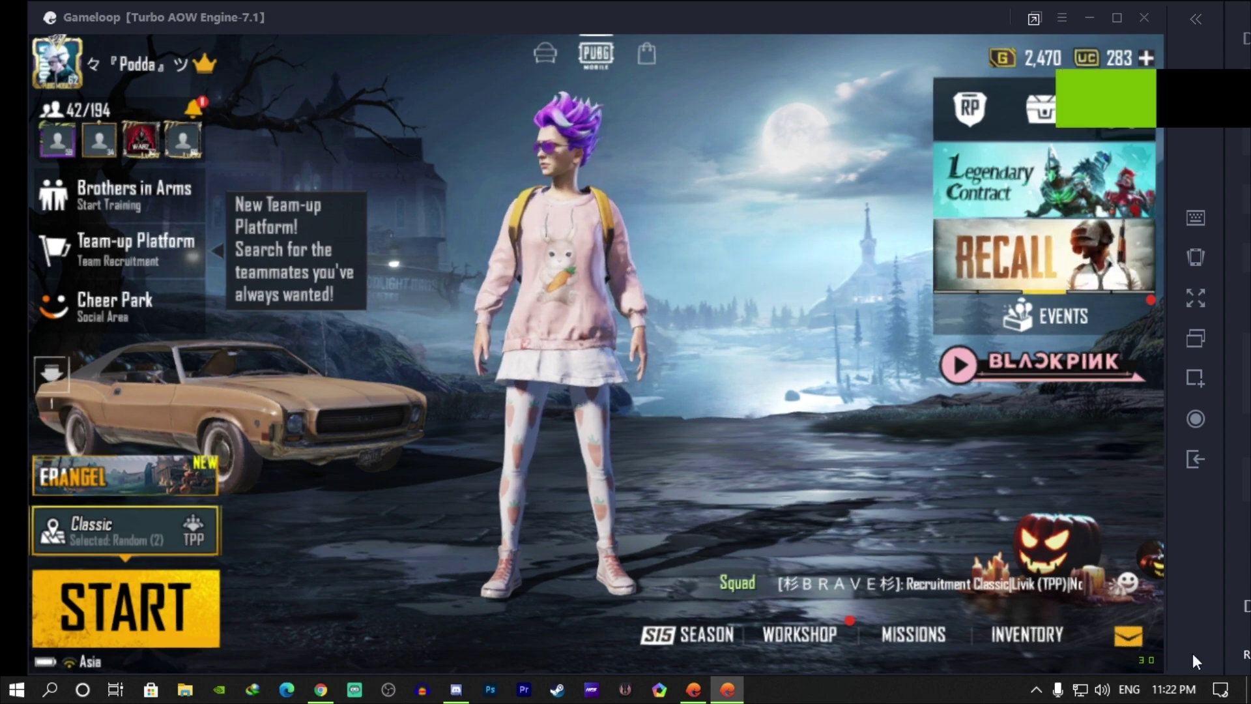
left_click(1150, 645)
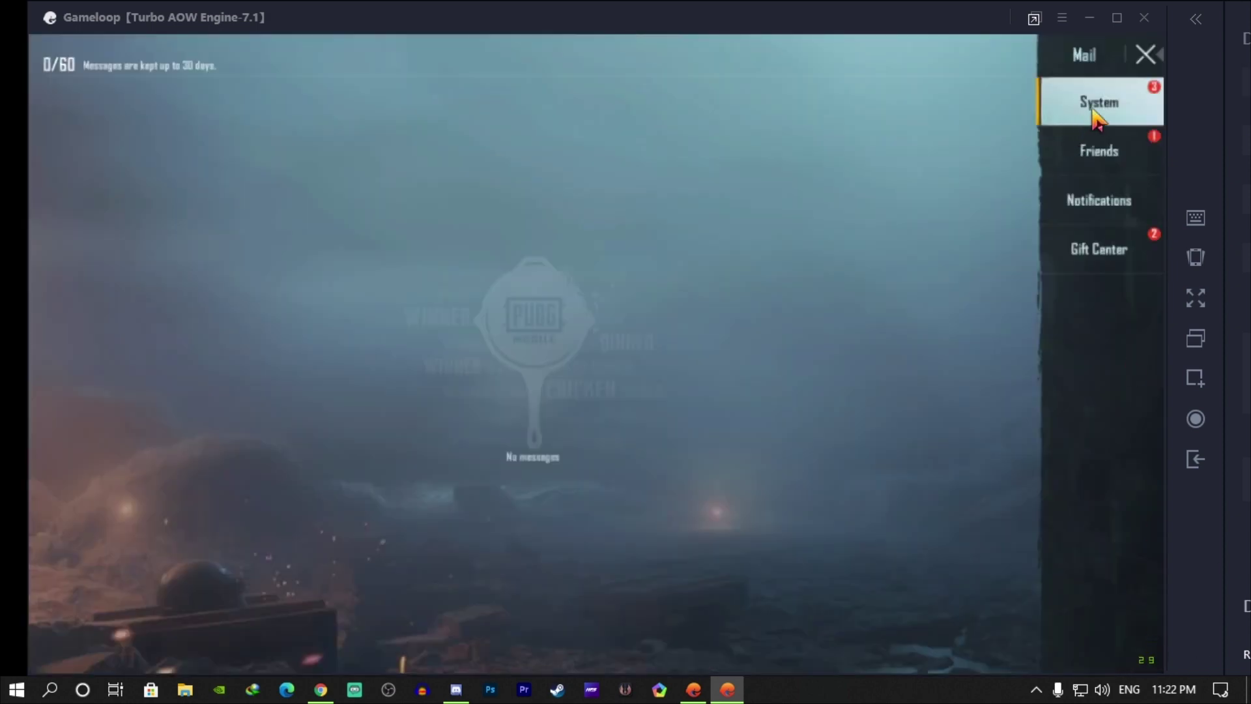
left_click(1147, 52)
left_click(1129, 632)
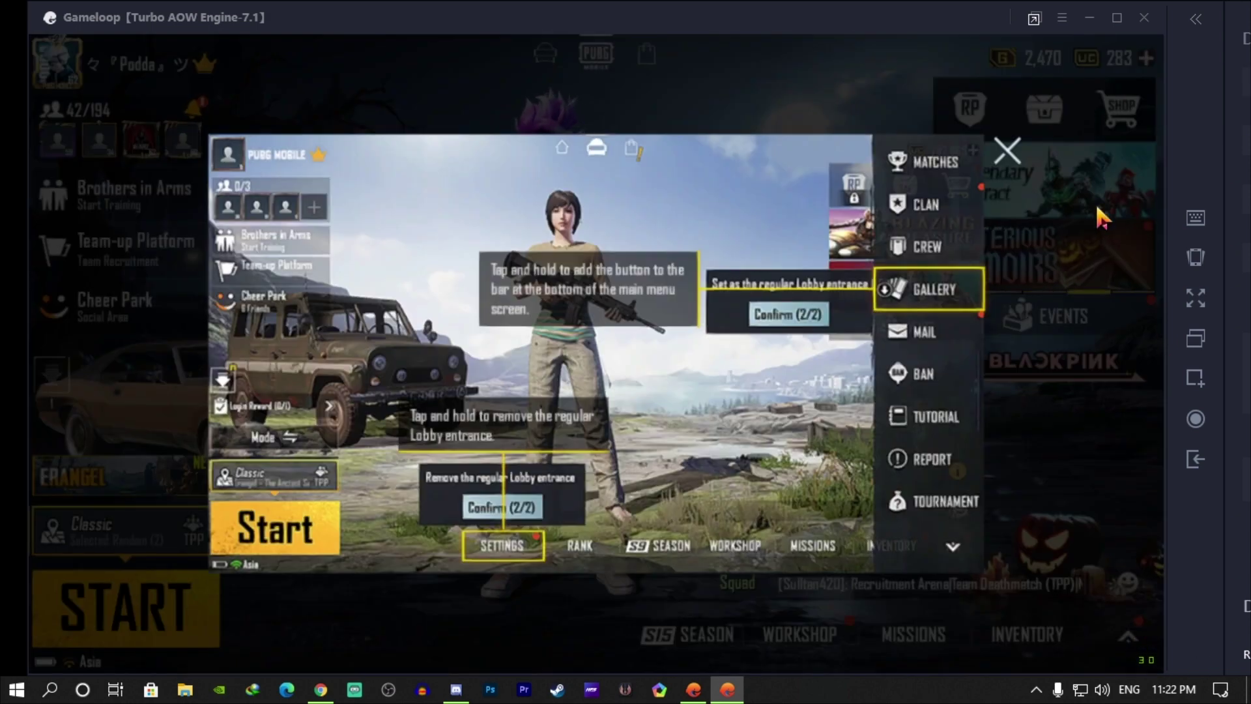
left_click(1011, 159)
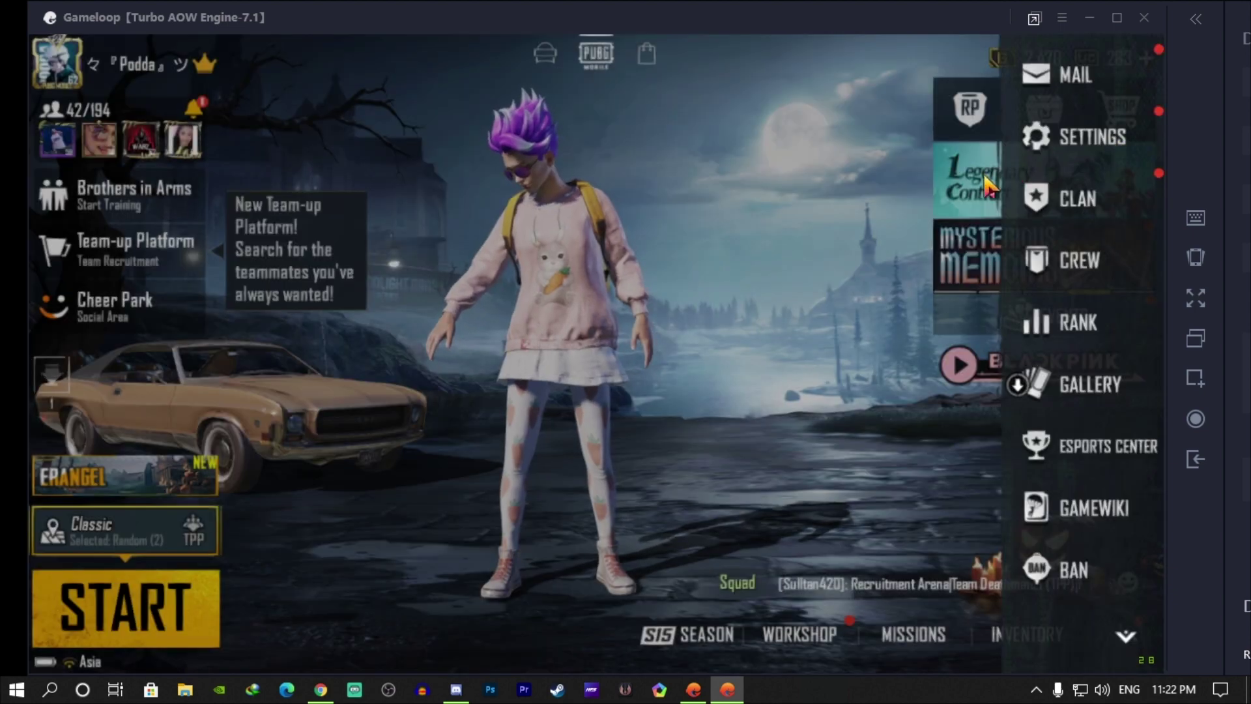
Set the game's Combat graphics to HDR, Extreme frame rate and Colorful style, and apply them
left_click(1055, 137)
left_click(1115, 139)
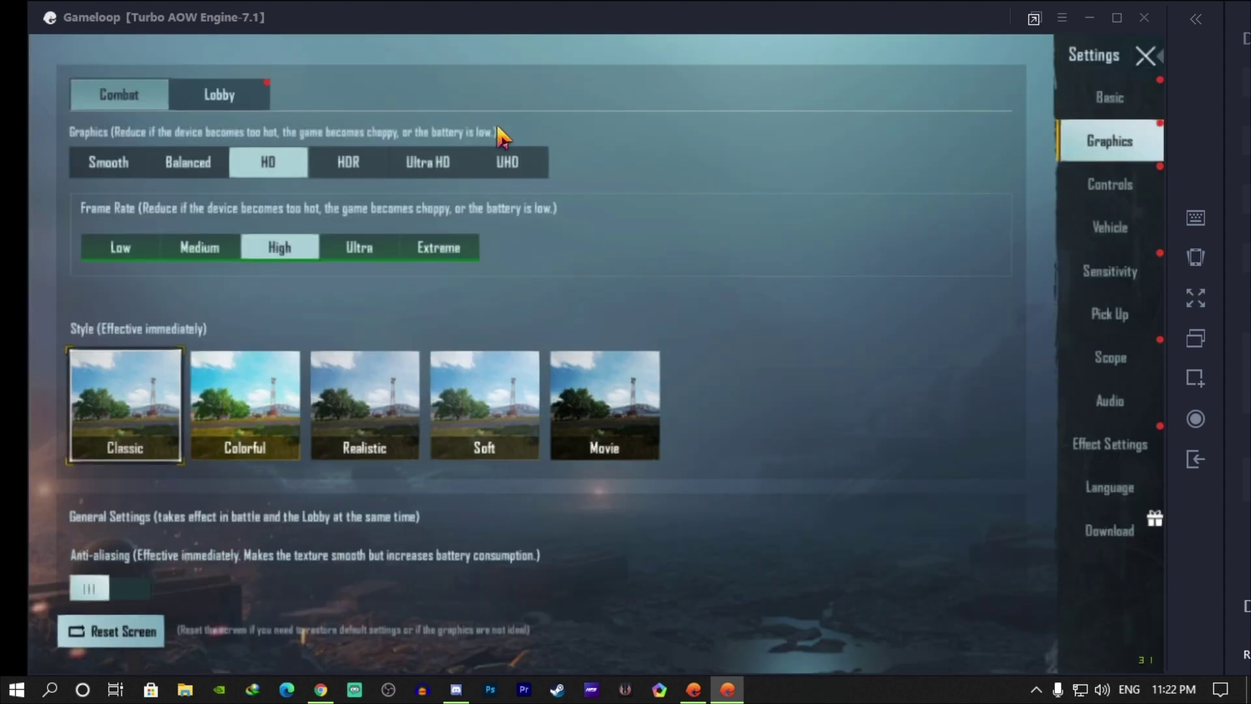
left_click(370, 170)
left_click(438, 247)
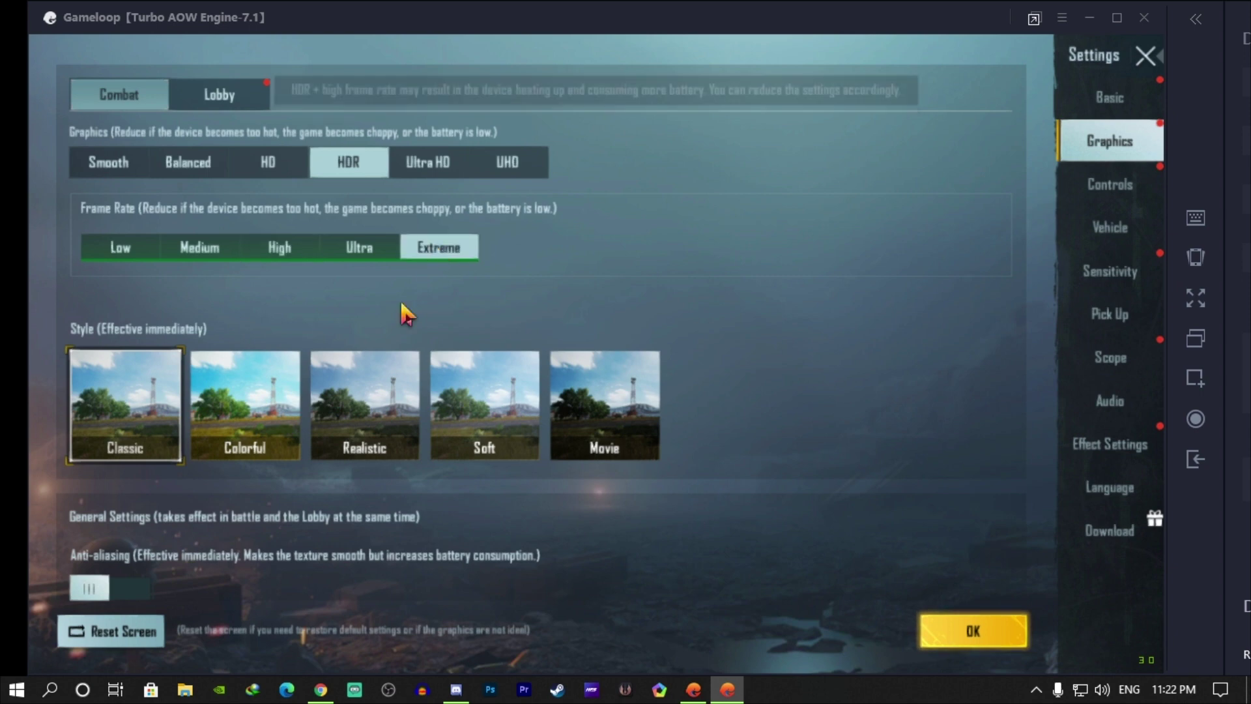
left_click(259, 456)
left_click(955, 633)
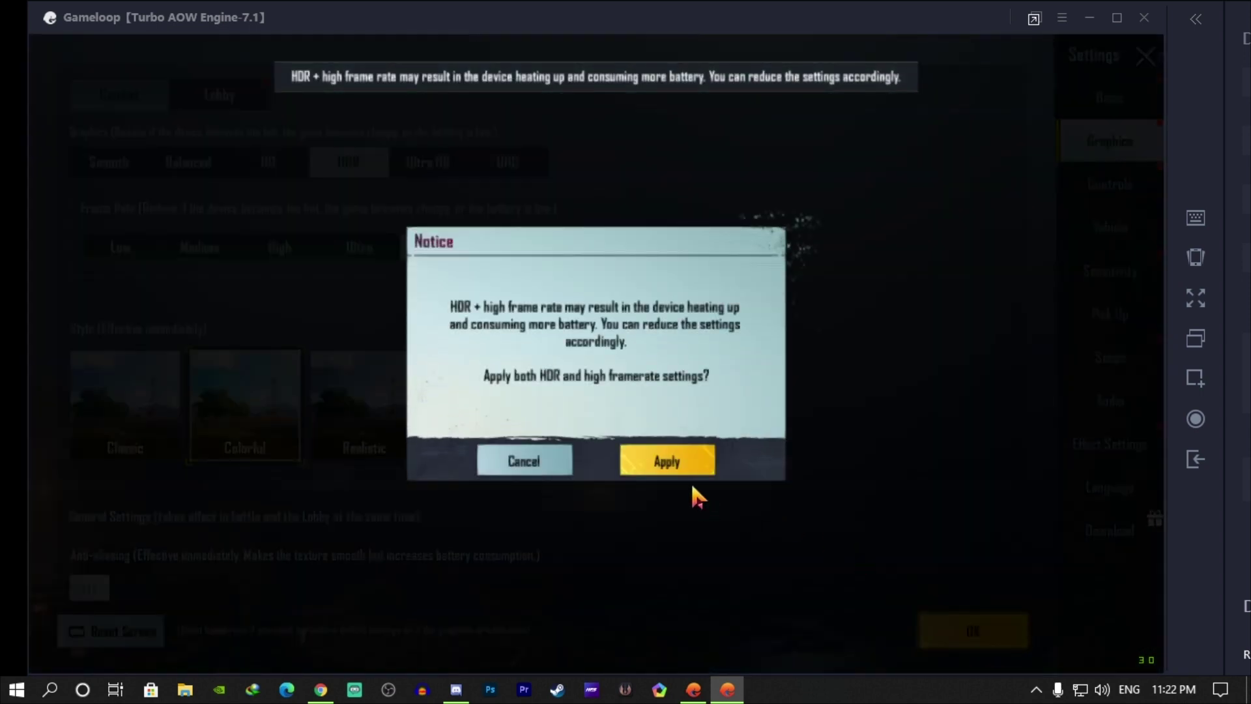
left_click(678, 468)
left_click(620, 468)
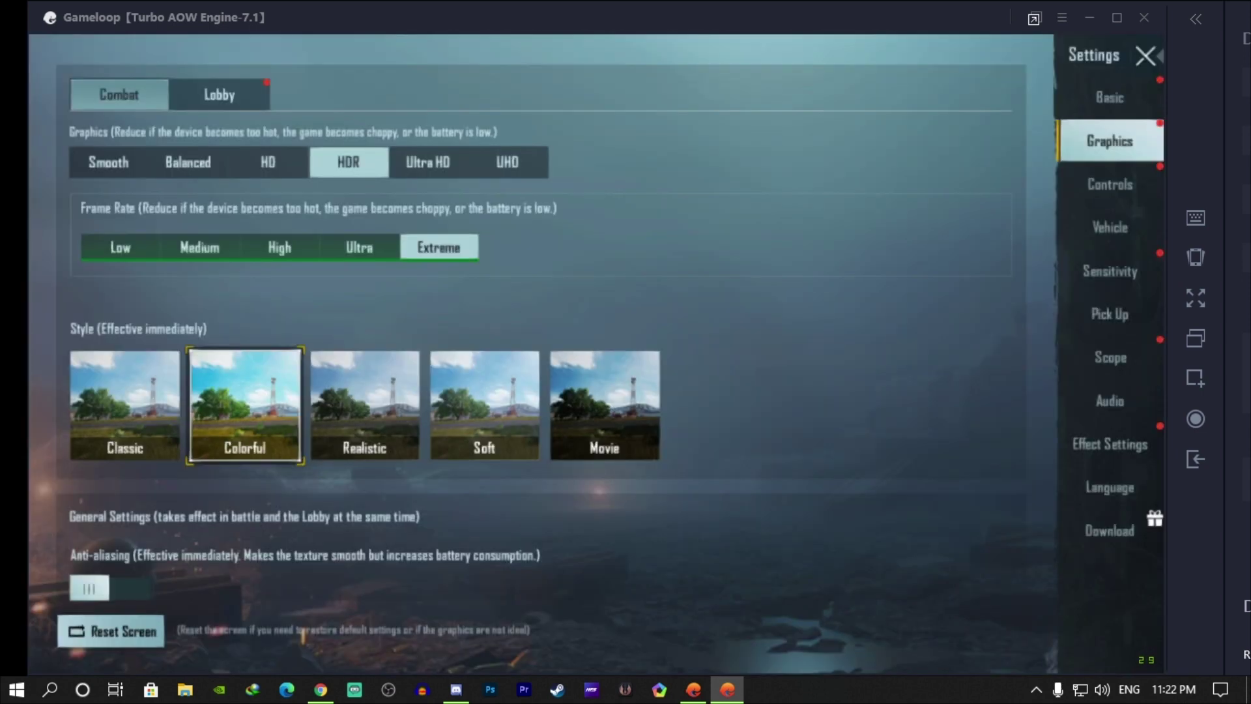
Set the Lobby graphics to HDR, Extreme frame rate and Colorful style, and apply them
left_click(232, 93)
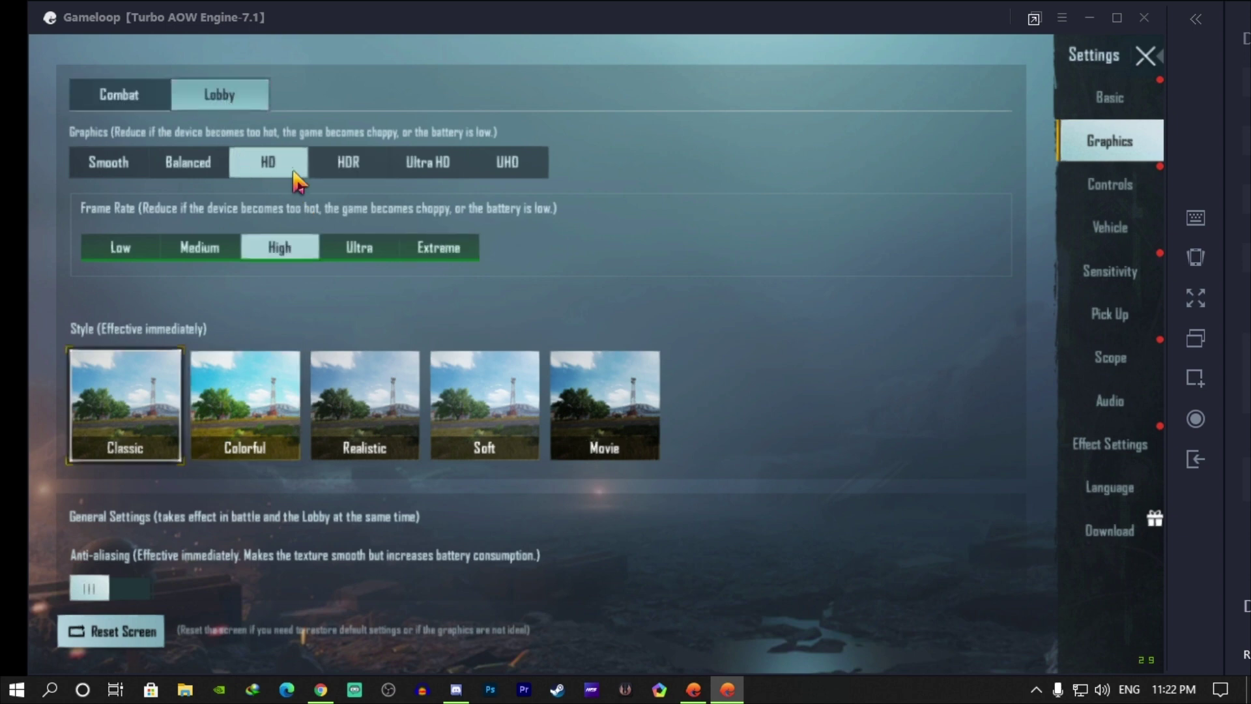
left_click(350, 168)
left_click(443, 251)
left_click(244, 410)
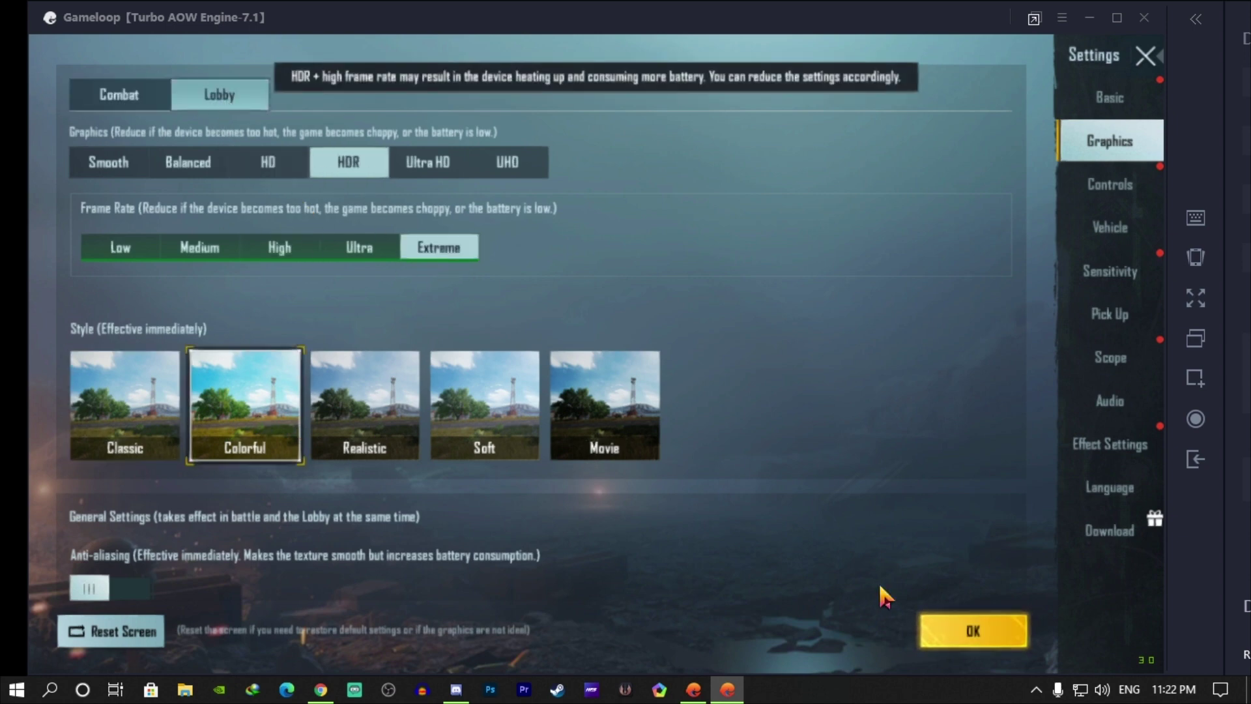
left_click(979, 645)
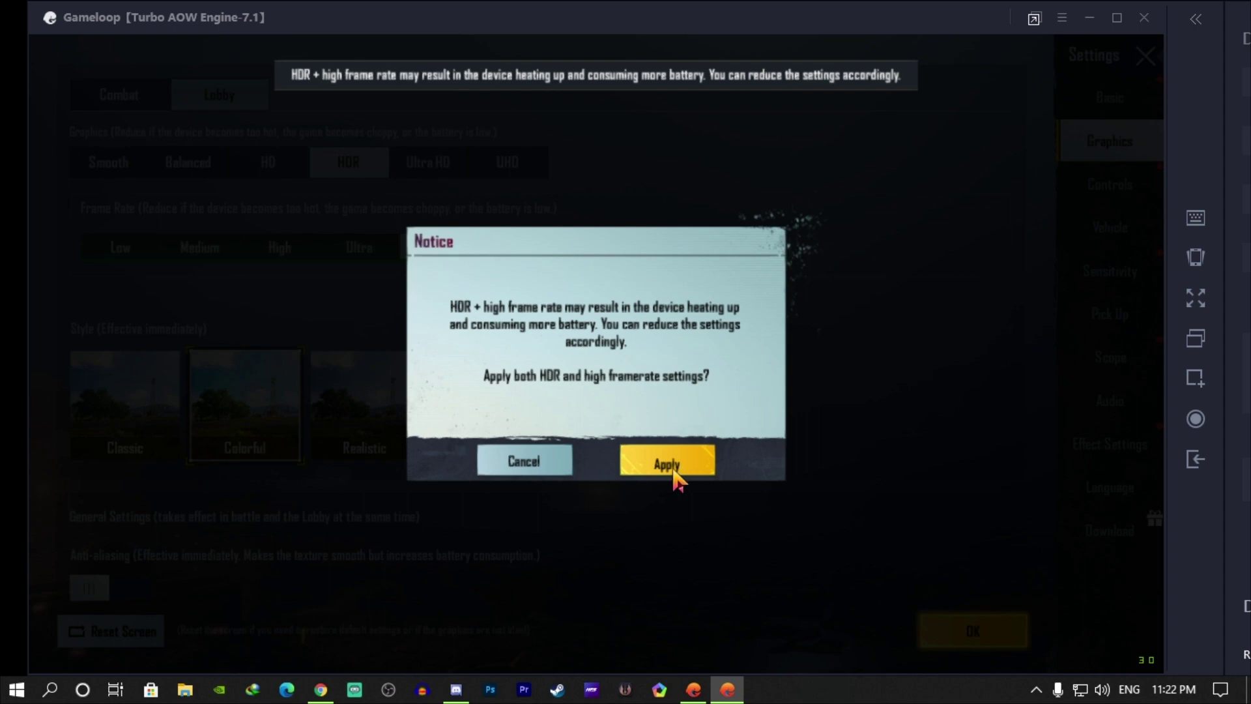
left_click(674, 473)
left_click(598, 463)
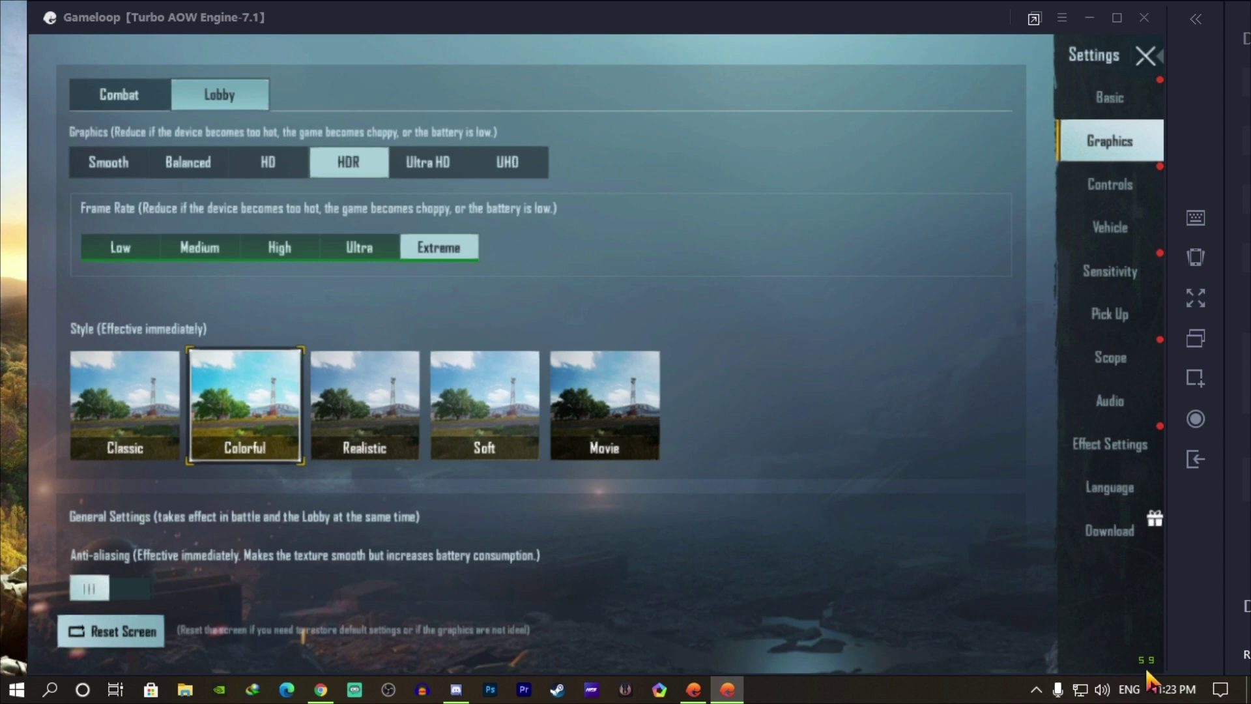
Turn on Peek & Open Scope and Peek & Fire in the Basic settings, and look through the remaining options and Controls
left_click(1137, 114)
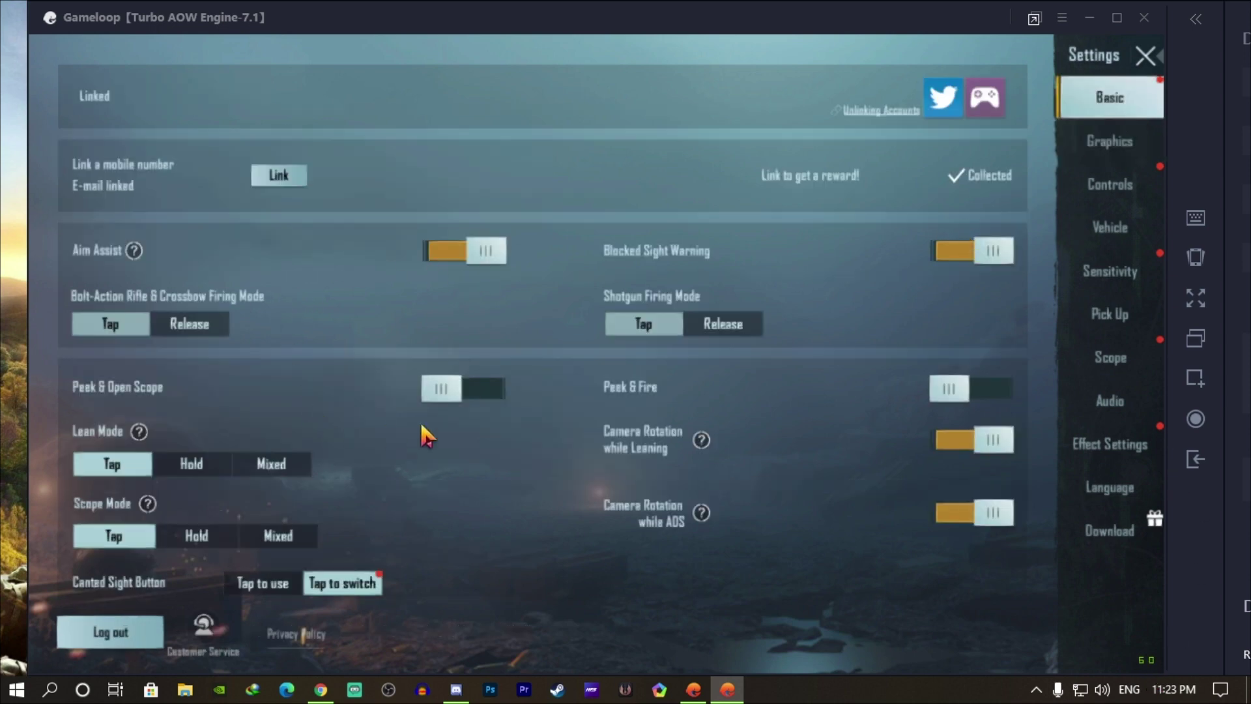
left_click(462, 390)
left_click(1004, 394)
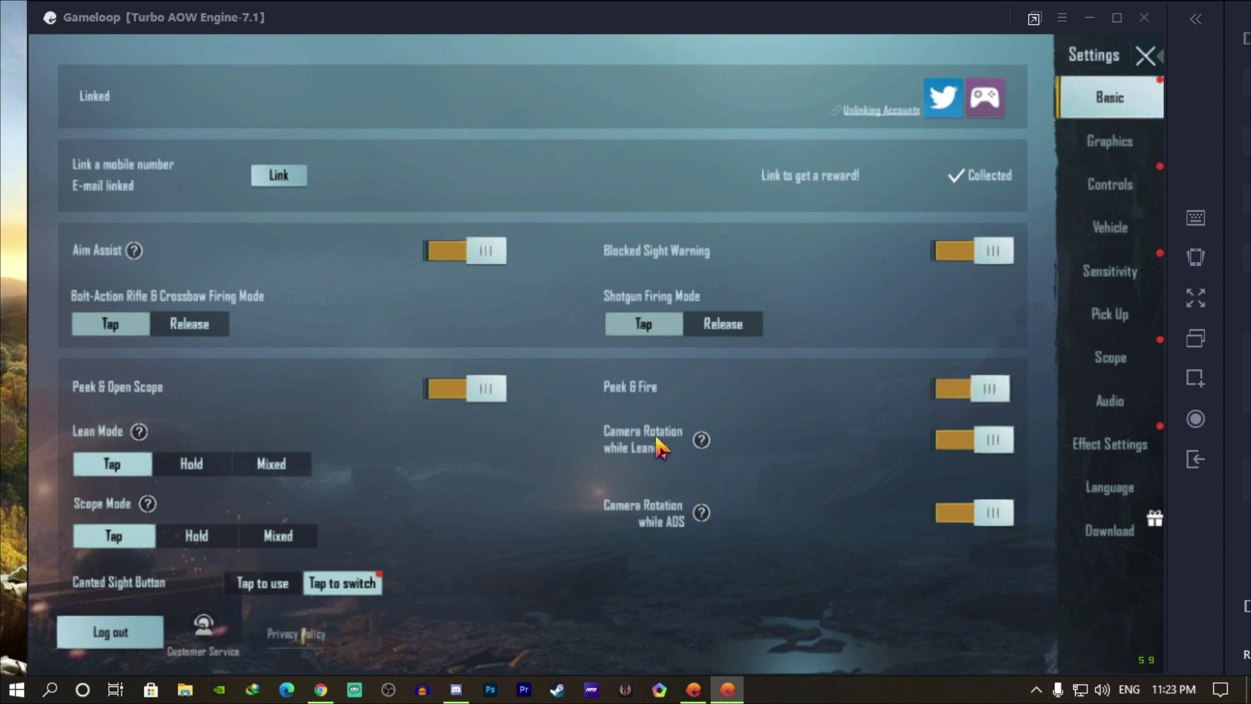
scroll(609, 517, "down", 2)
scroll(645, 413, "down", 10)
scroll(781, 326, "up", 10)
left_click(1137, 184)
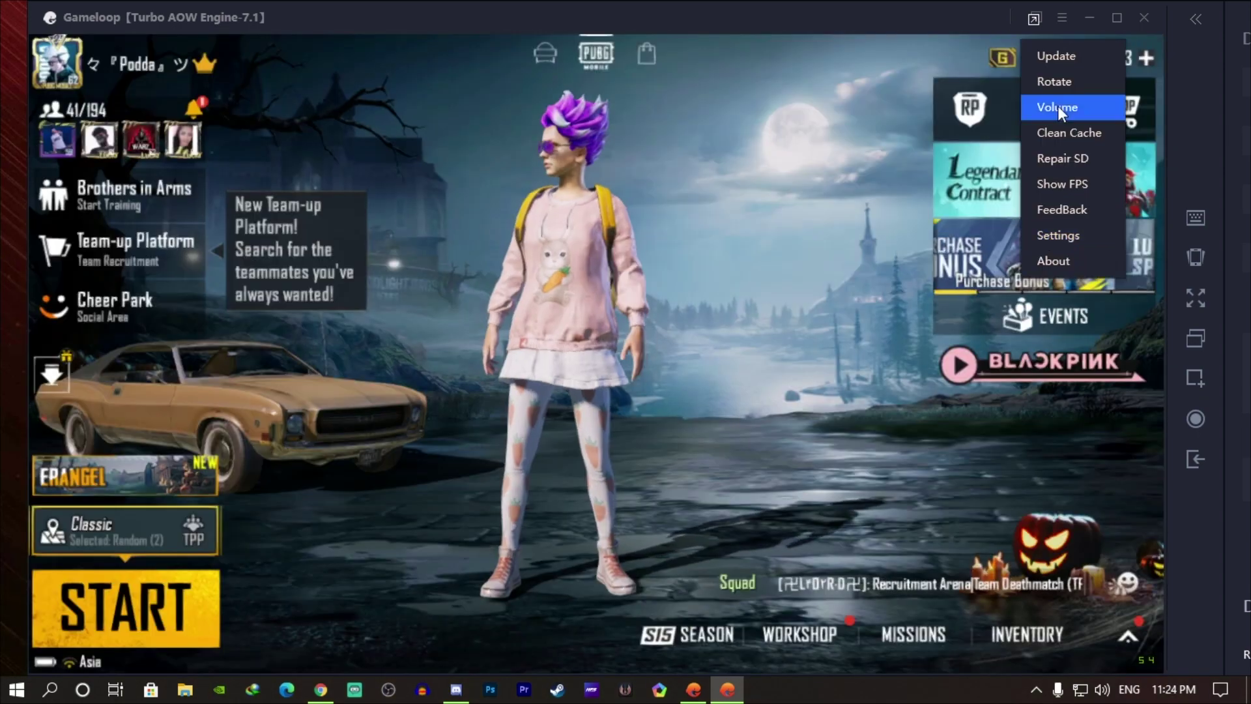
Review the emulator's Engine settings, including the vertical synchronization option, and save them with vertical synchronization enabled
left_click(1058, 235)
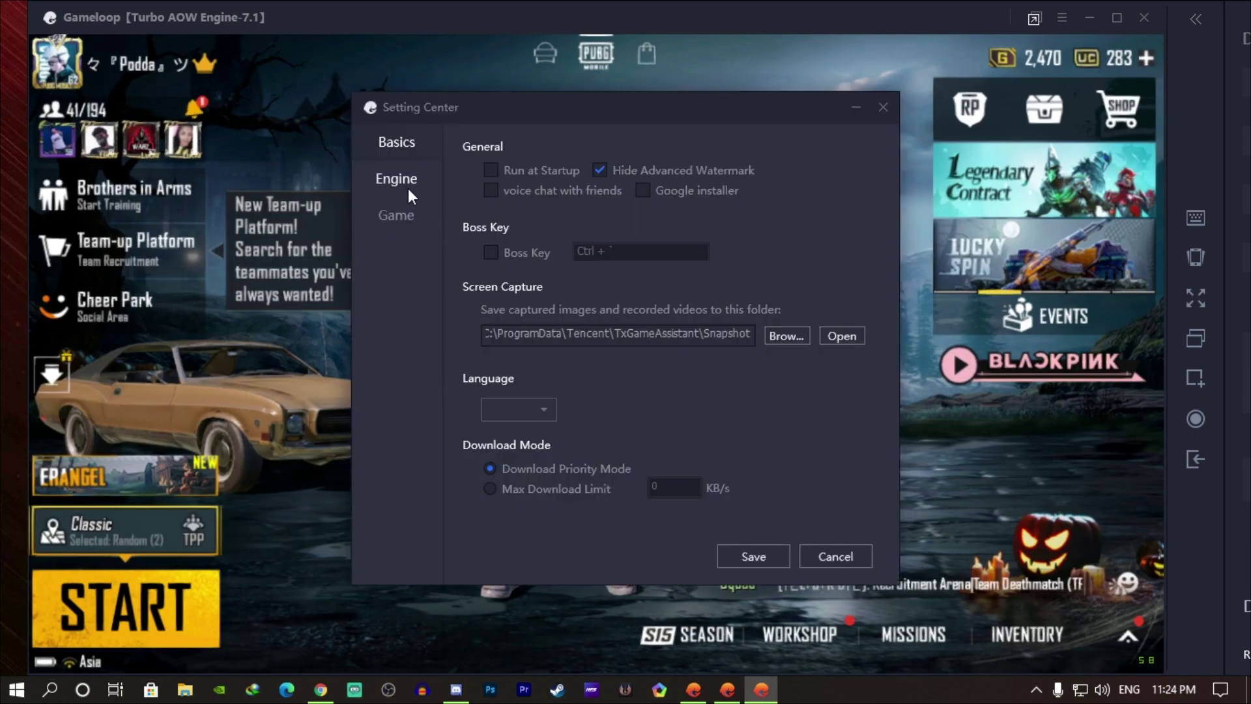
left_click(399, 185)
left_click(391, 213)
left_click(395, 183)
mouse_move(530, 278)
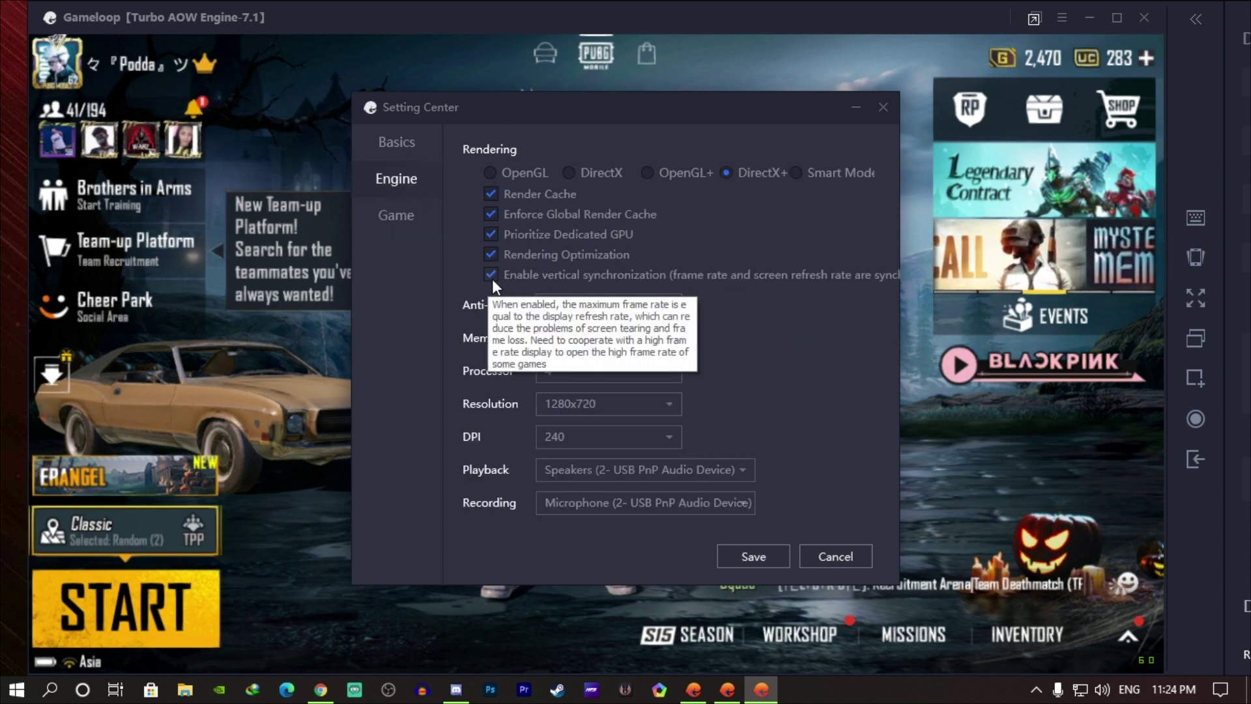
left_click(730, 553)
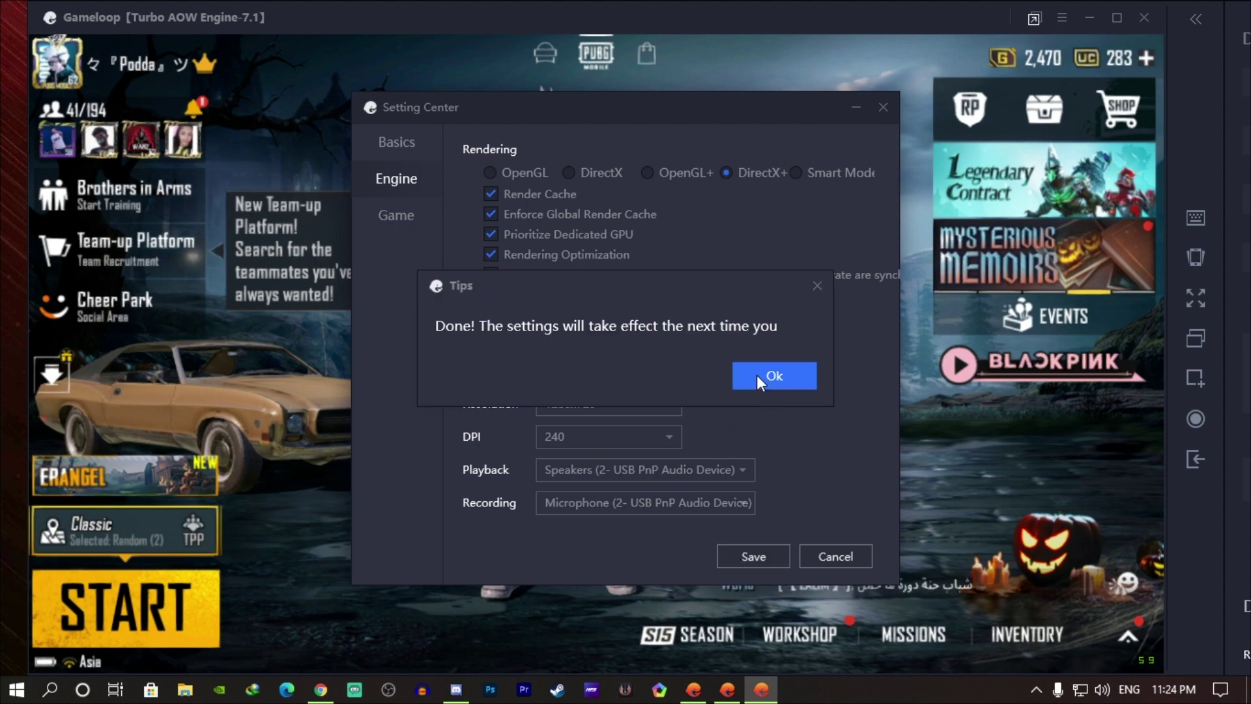
left_click(774, 375)
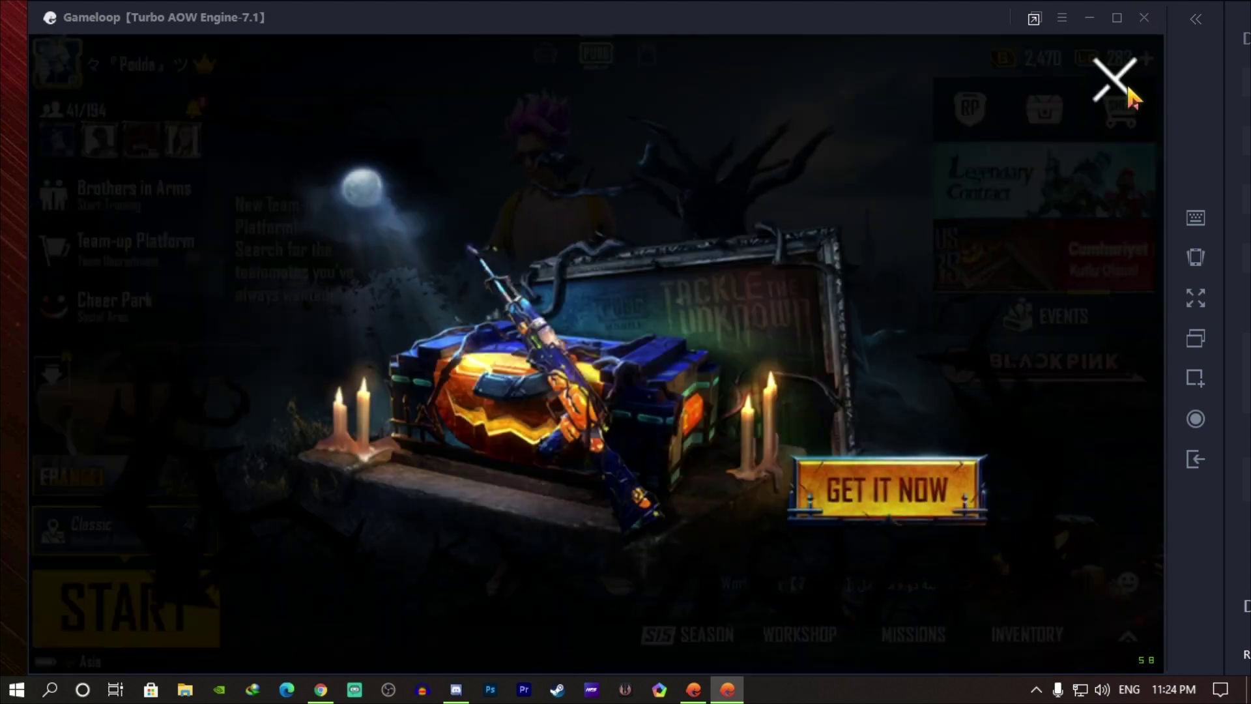
Close the in-game promotion, view the emulator's Engine settings again, and close the Setting Center
left_click(1118, 79)
left_click(1065, 25)
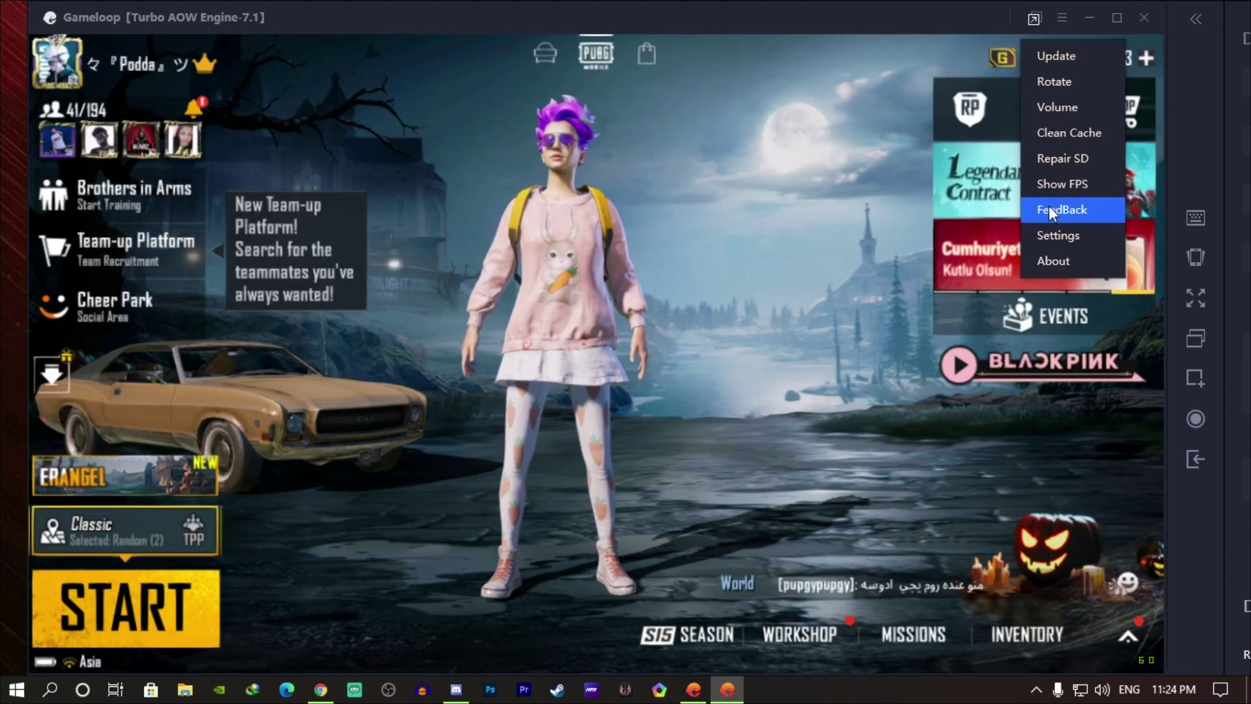
left_click(1054, 231)
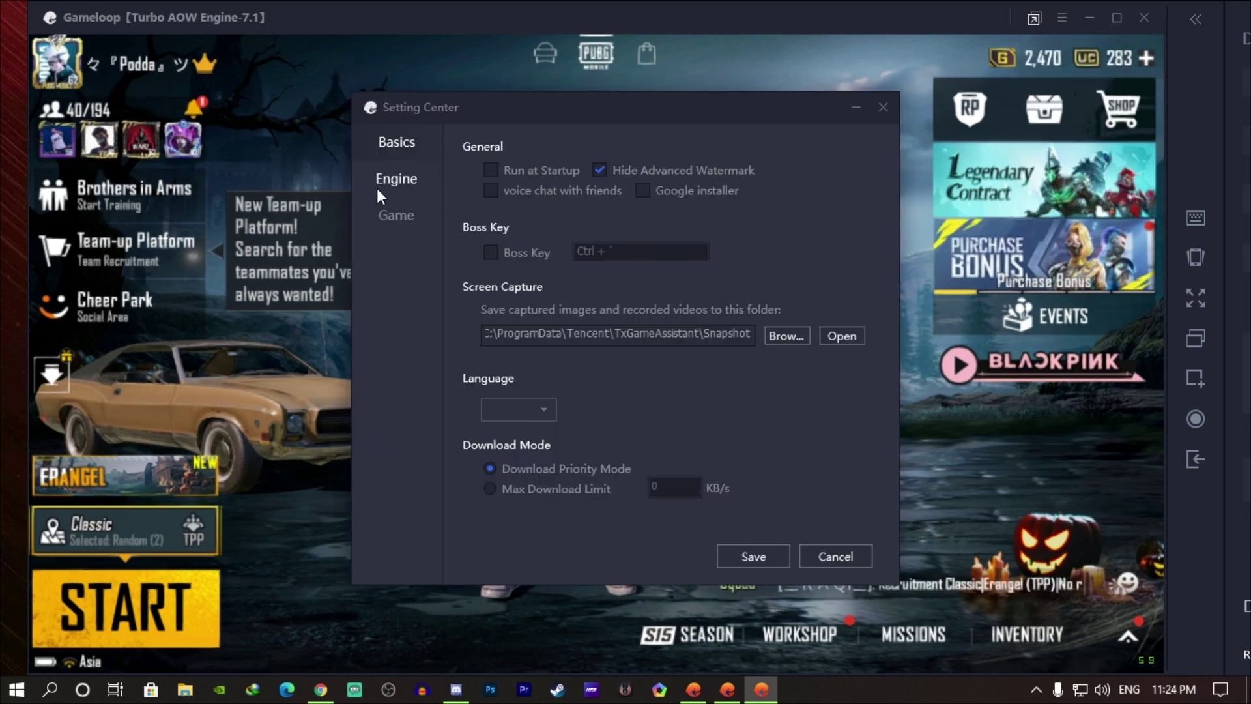
left_click(379, 192)
left_click(883, 107)
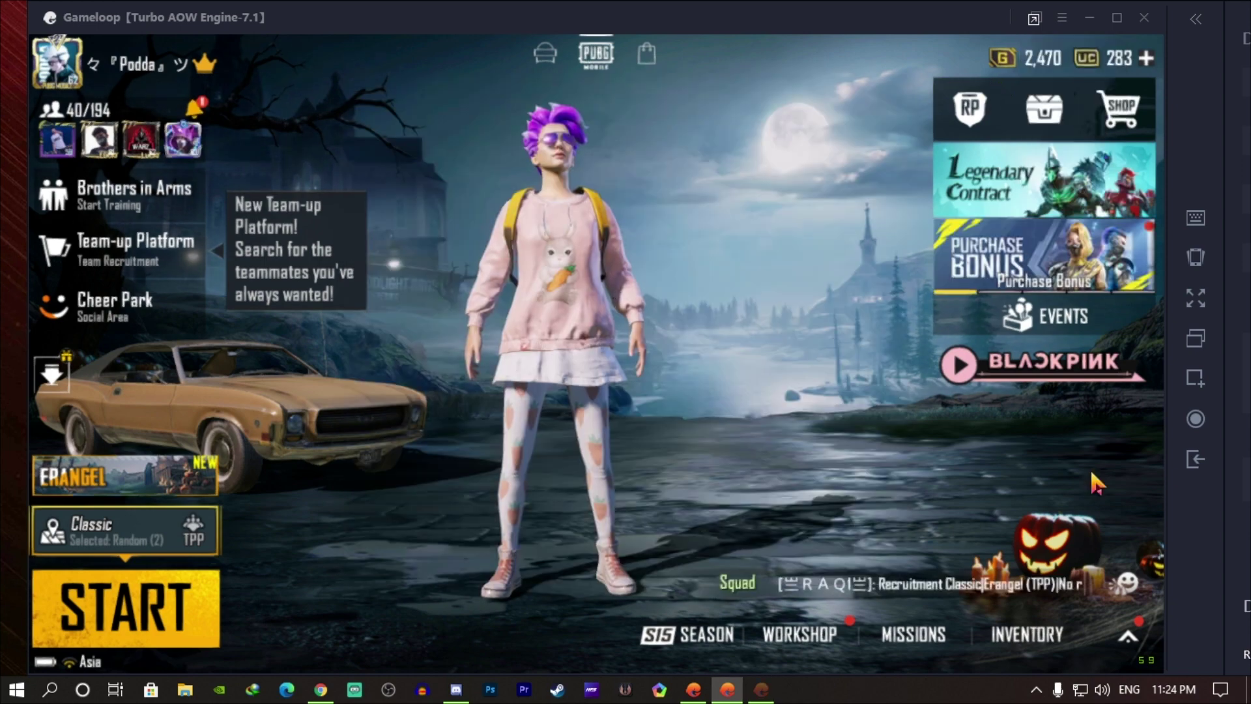
Open the game settings, review the Basic options, and lower the Music volume in the Audio settings
left_click(1127, 635)
left_click(1090, 138)
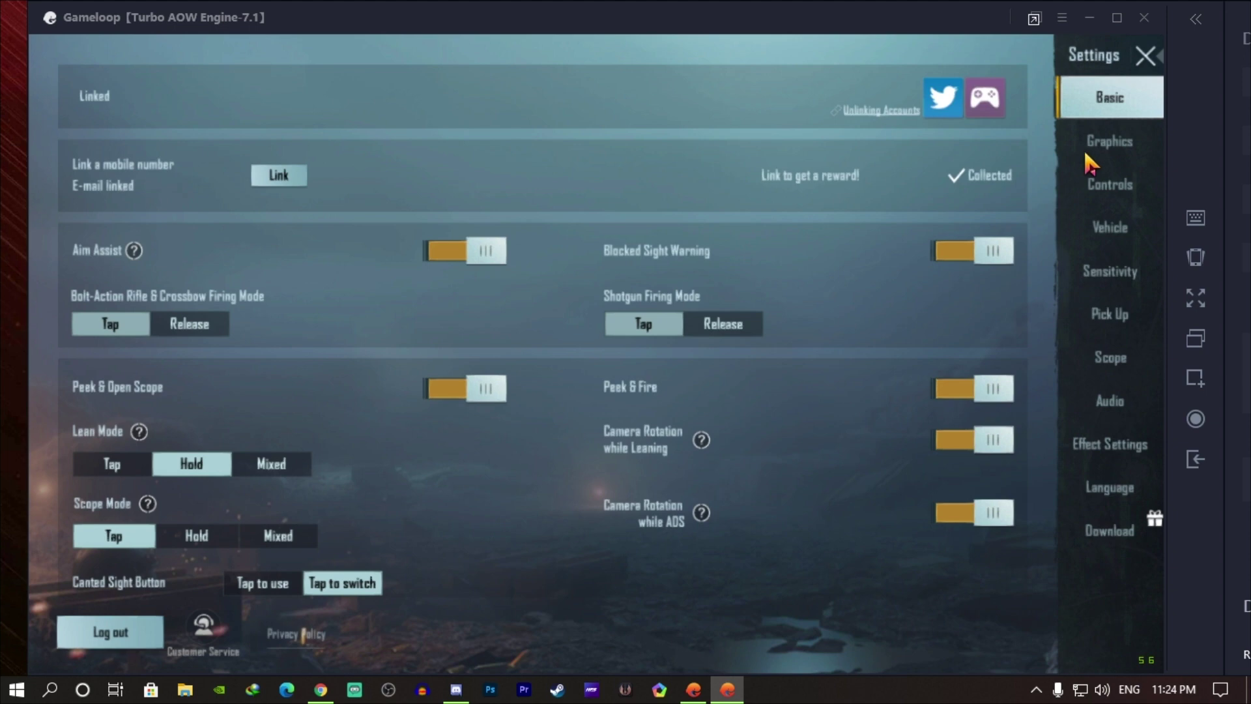
left_click(1131, 153)
left_click(1114, 99)
left_click_drag(505, 550, 578, 288)
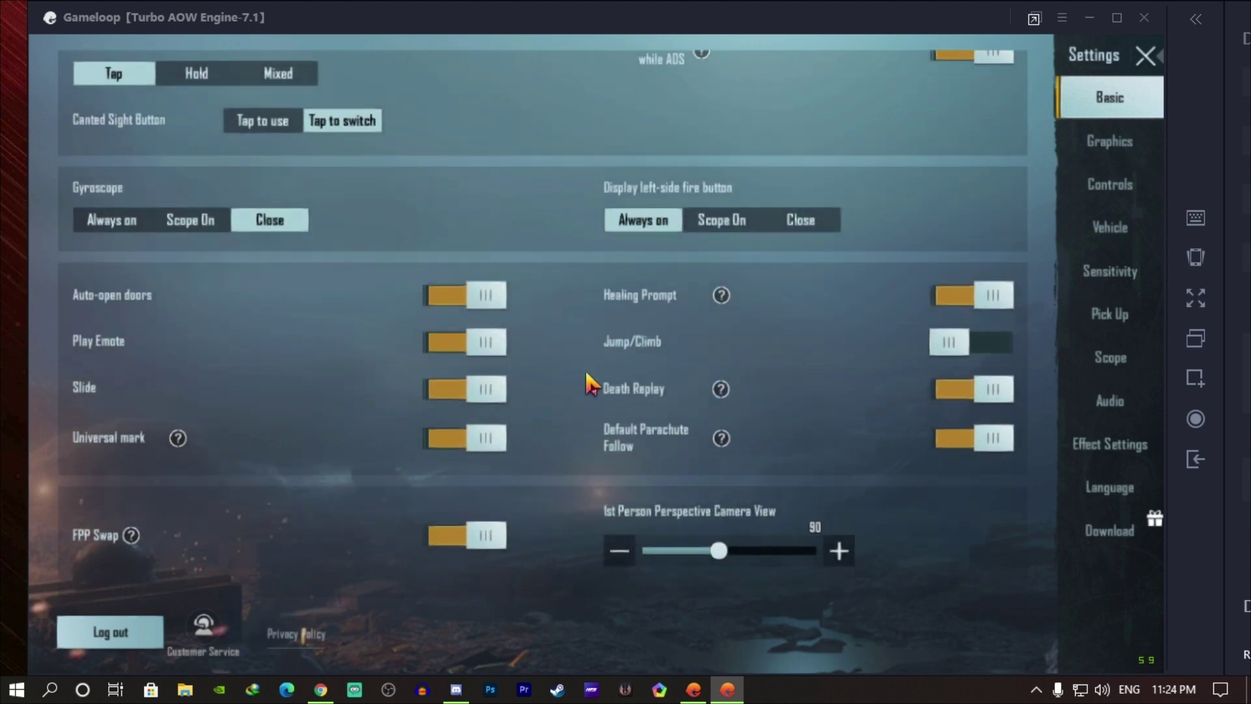
scroll(579, 276, "up", 10)
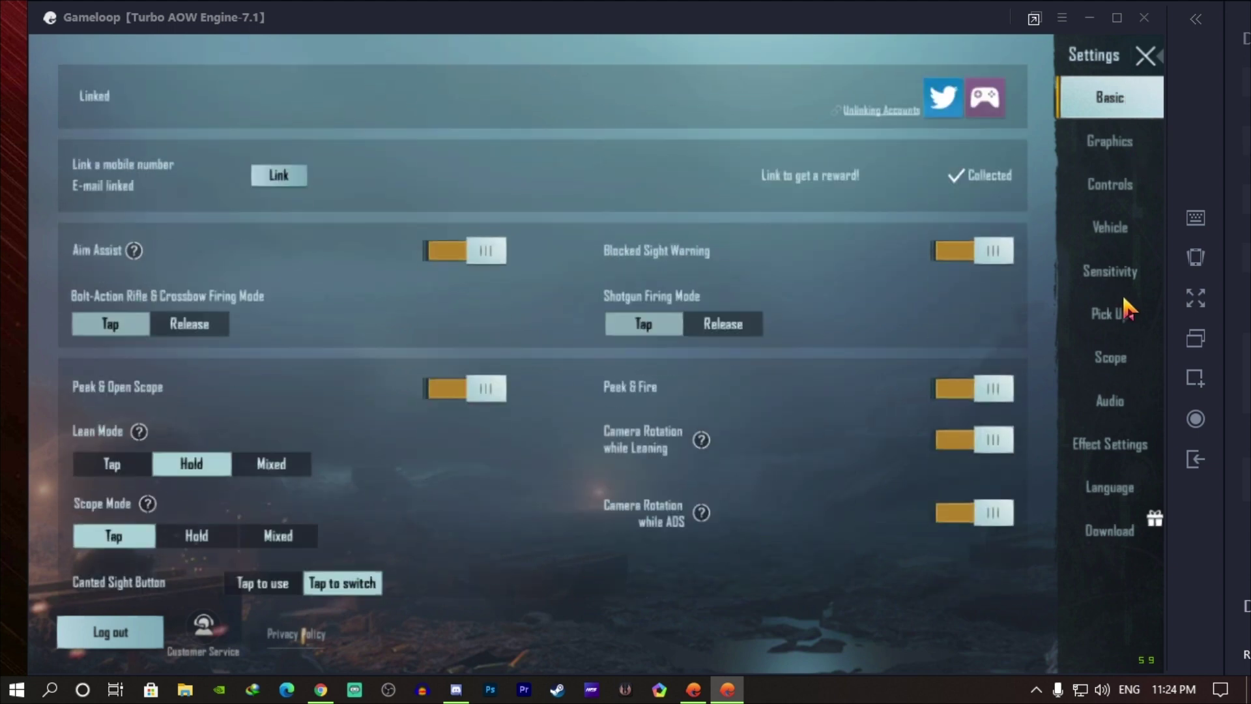
left_click(1116, 402)
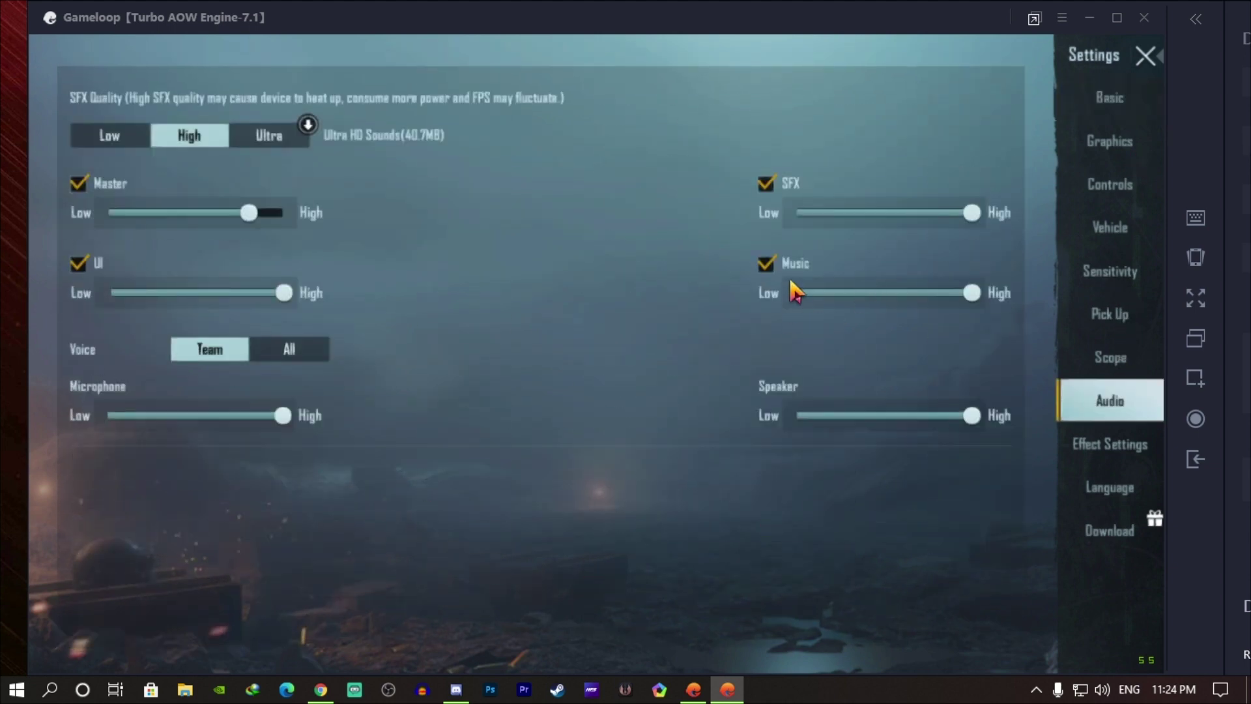
left_click(833, 300)
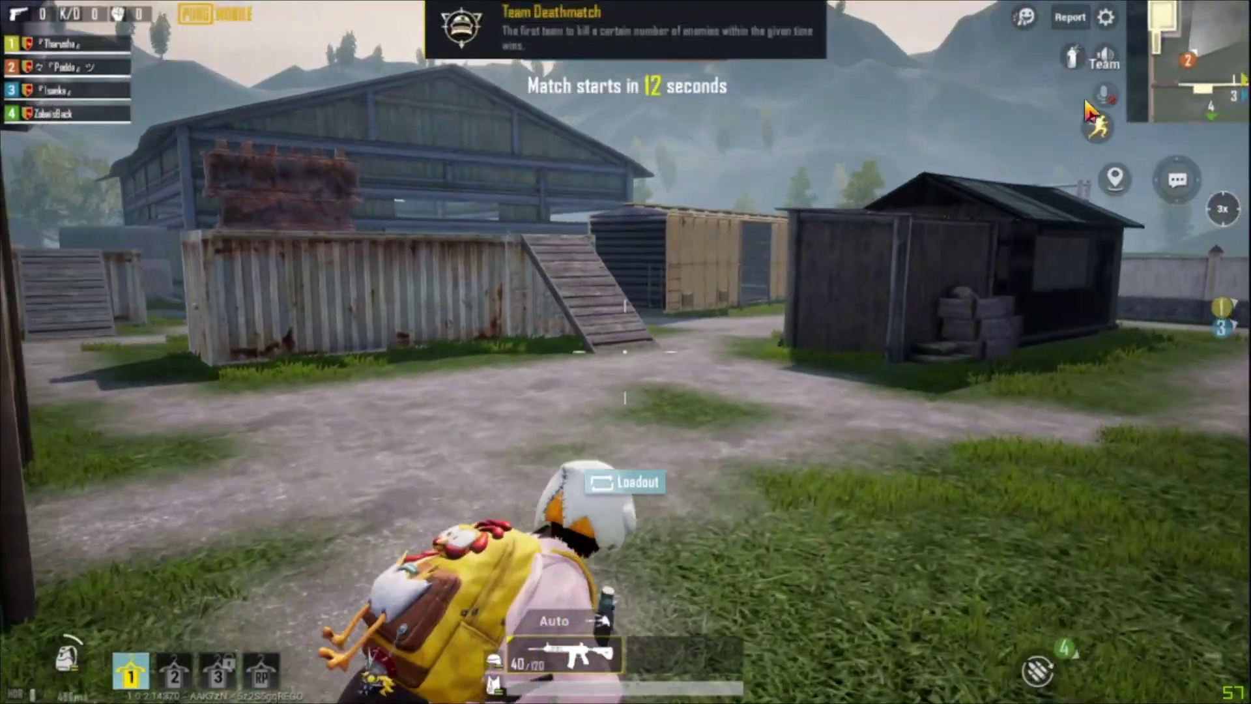
View the teammates' voice volume controls during the Team Deathmatch countdown, close them, and resume moving through the map
key("ctrl")
left_click(1104, 59)
left_click(1066, 62)
key("ctrl")
key("w")
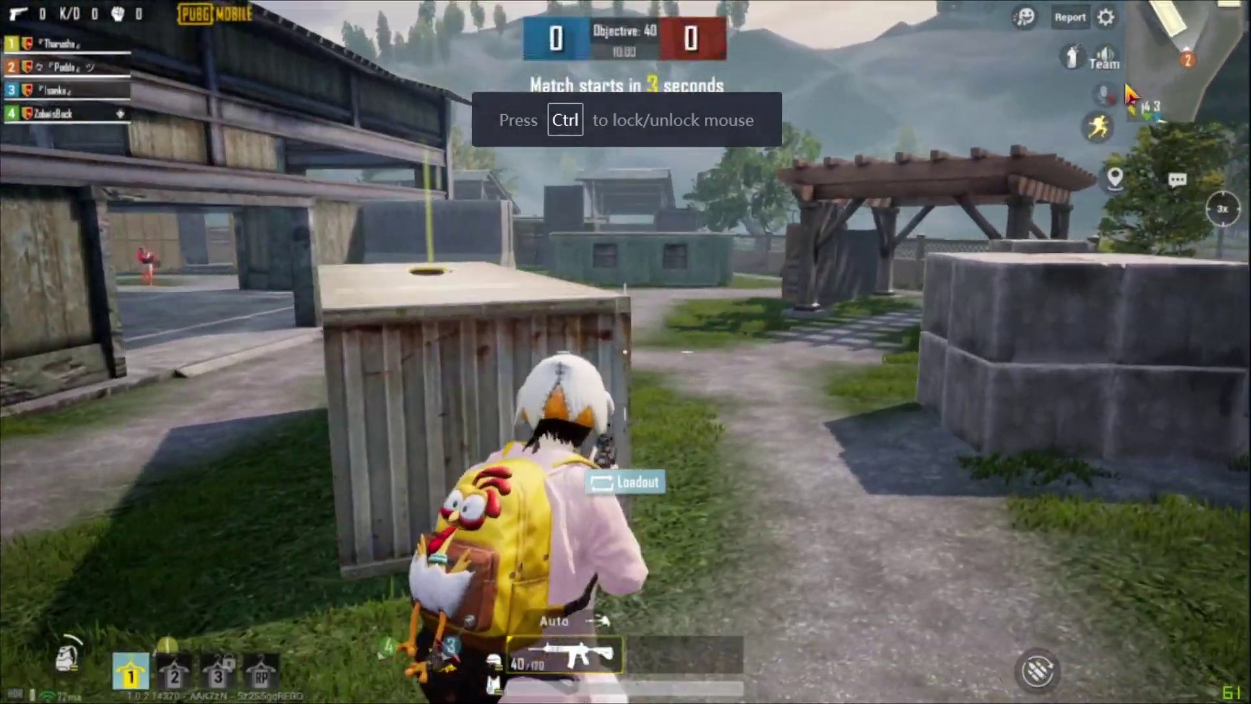
left_click(1104, 58)
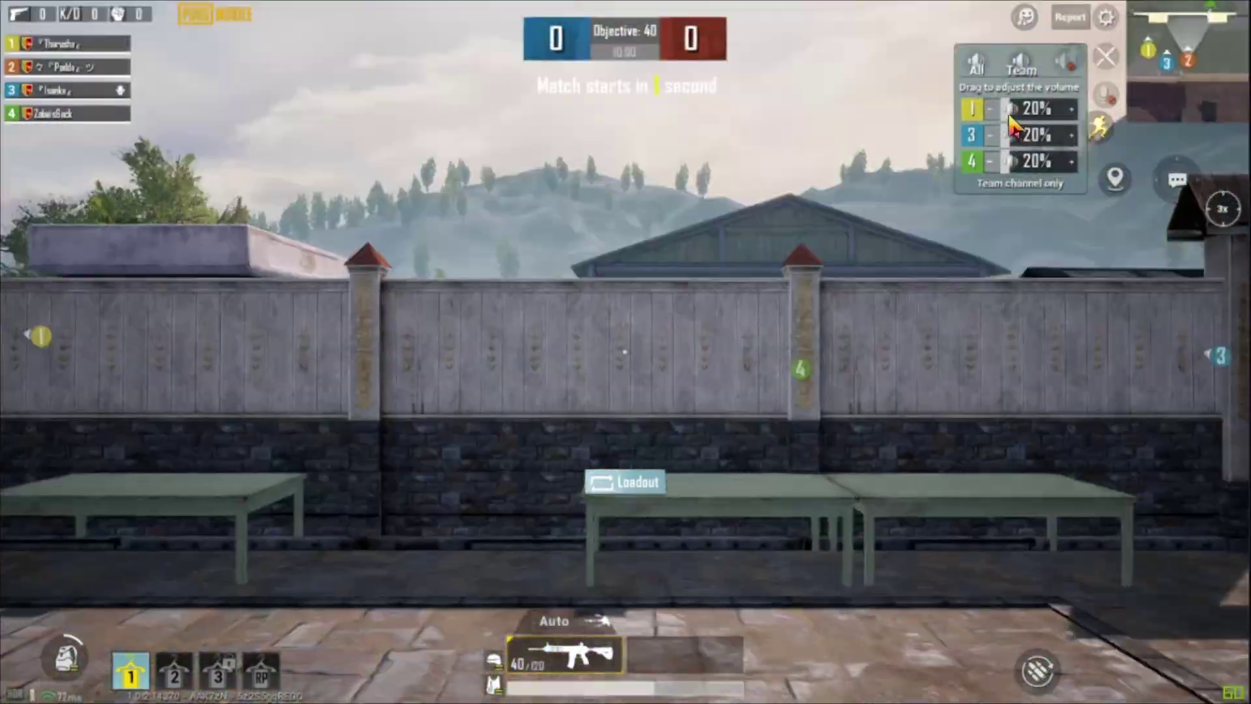
key("w")
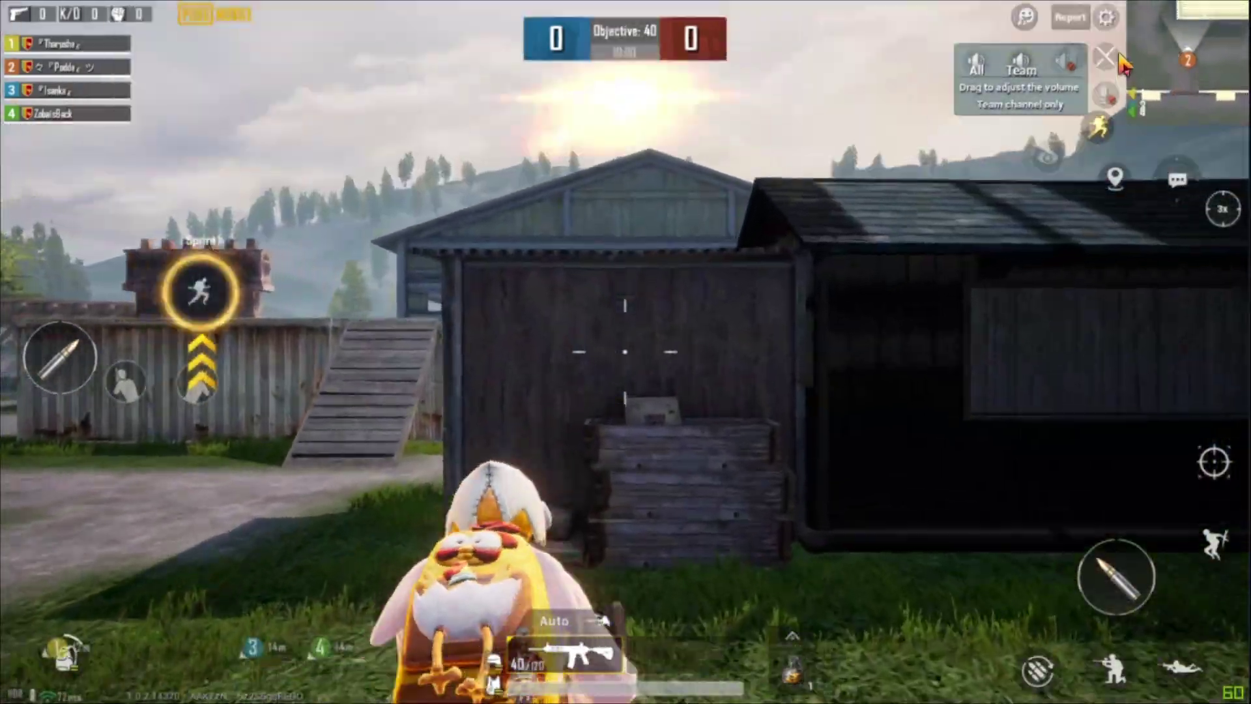
left_click(1119, 57)
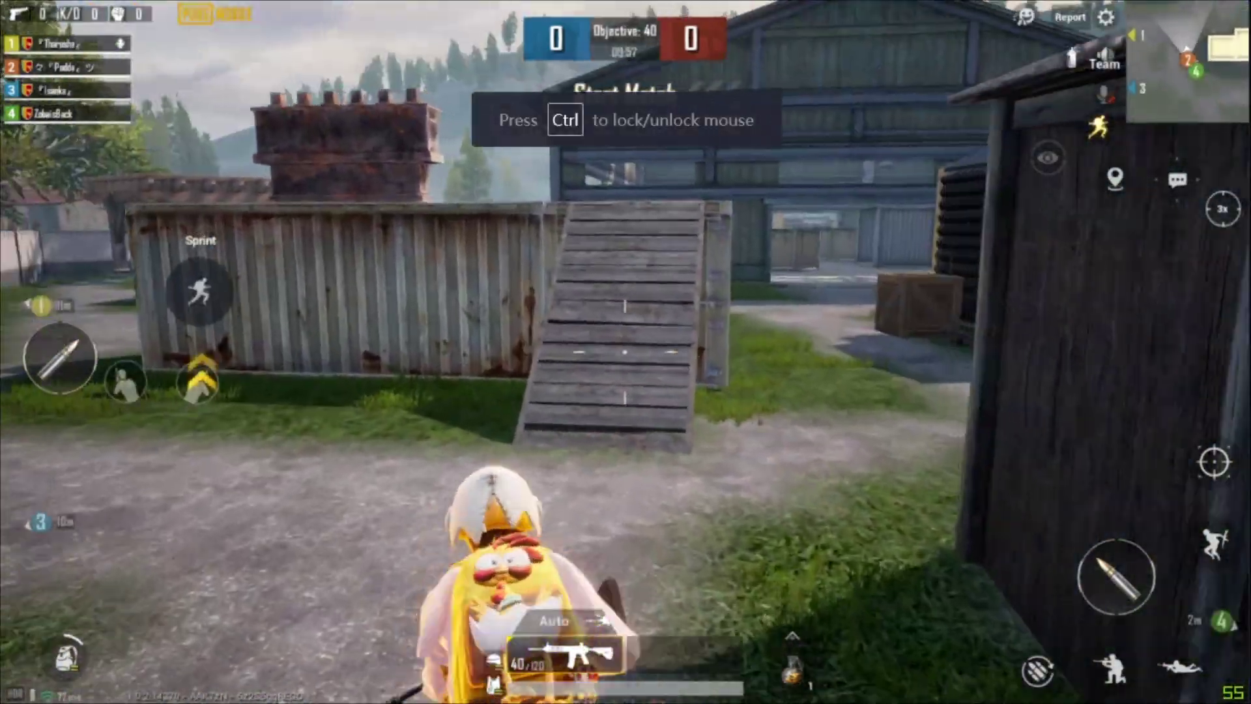
Equip a grenade and throw it past the wooden building toward the metal container, then move forward
key("g")
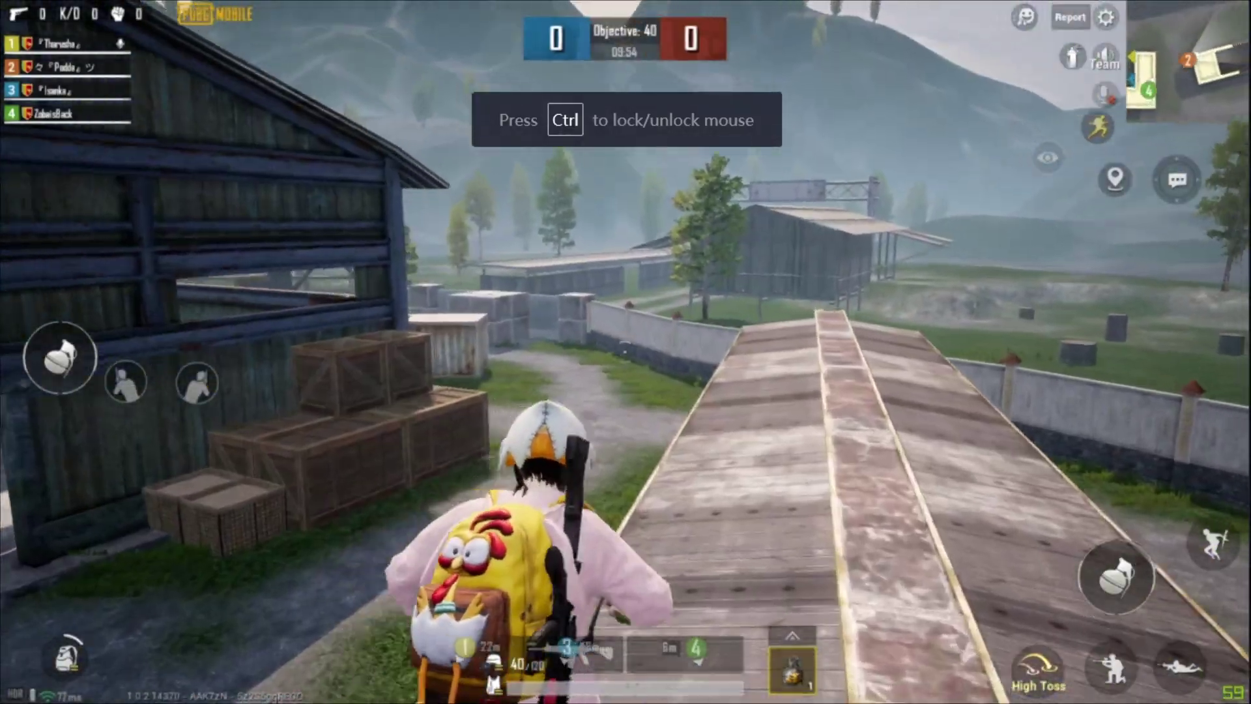
left_click(626, 352)
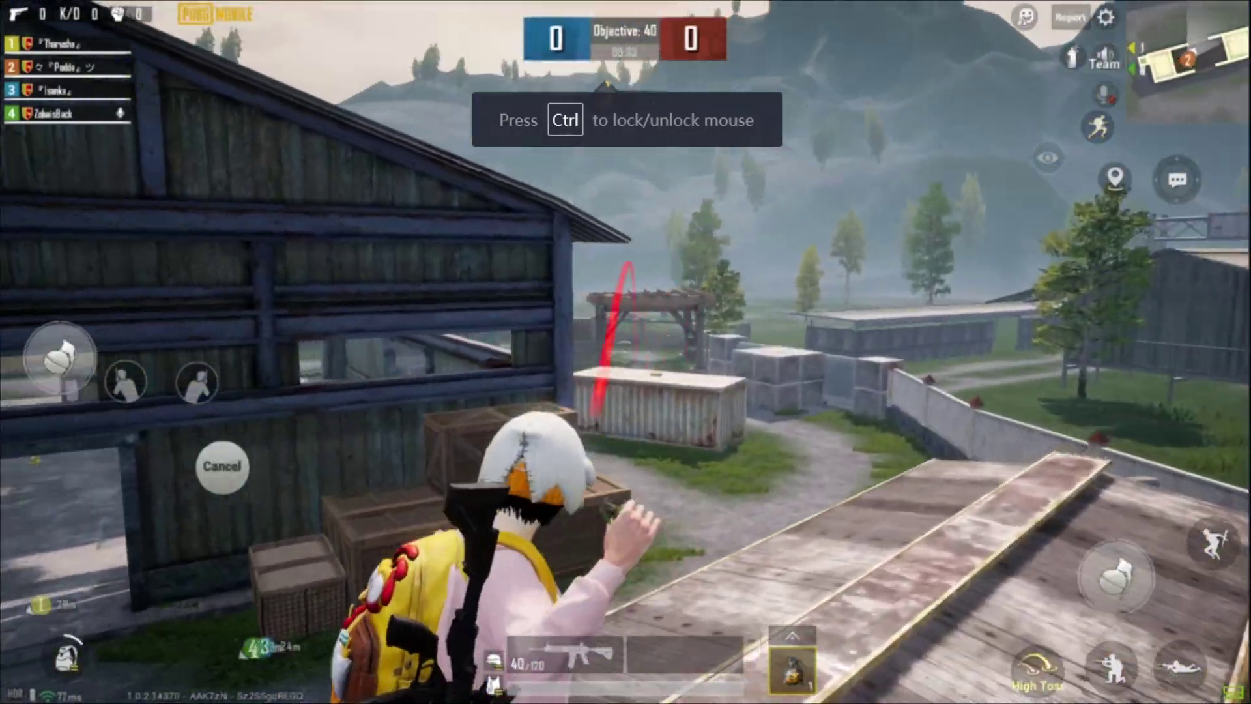
key("w")
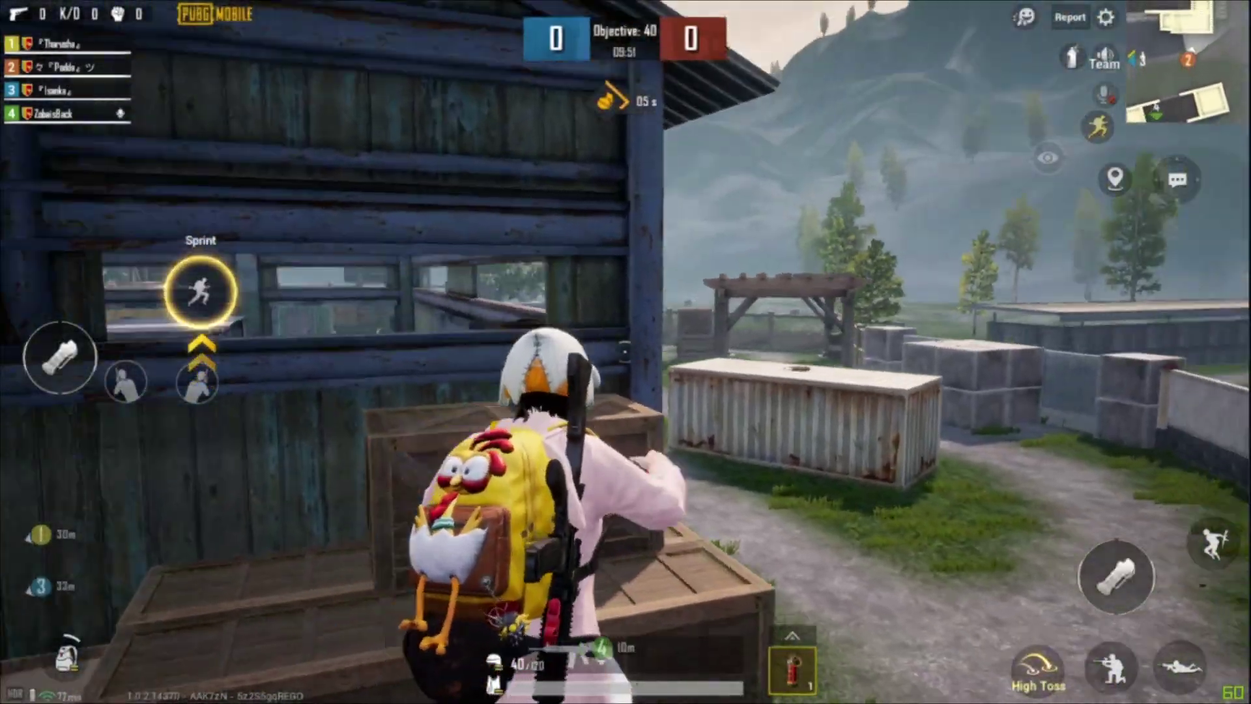
Switch to the rifle and fire at the enemy near the fence, aiming through the scope
key("1")
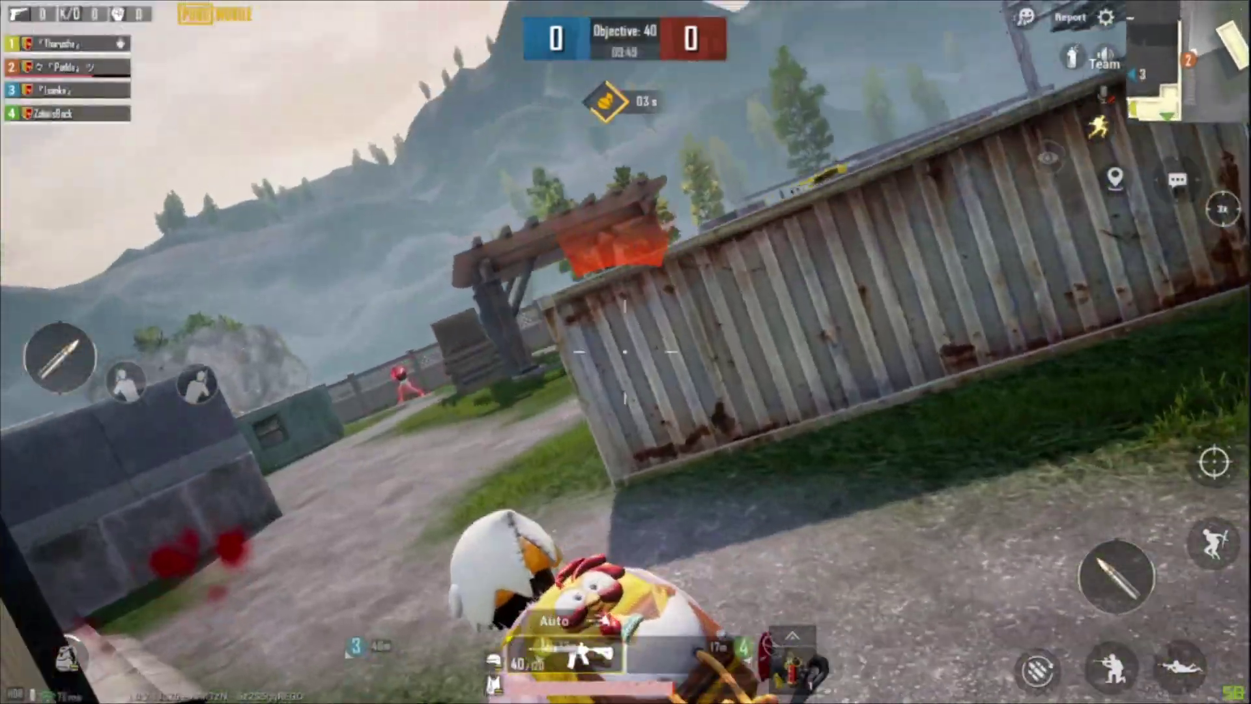
left_click(626, 351)
right_click(625, 351)
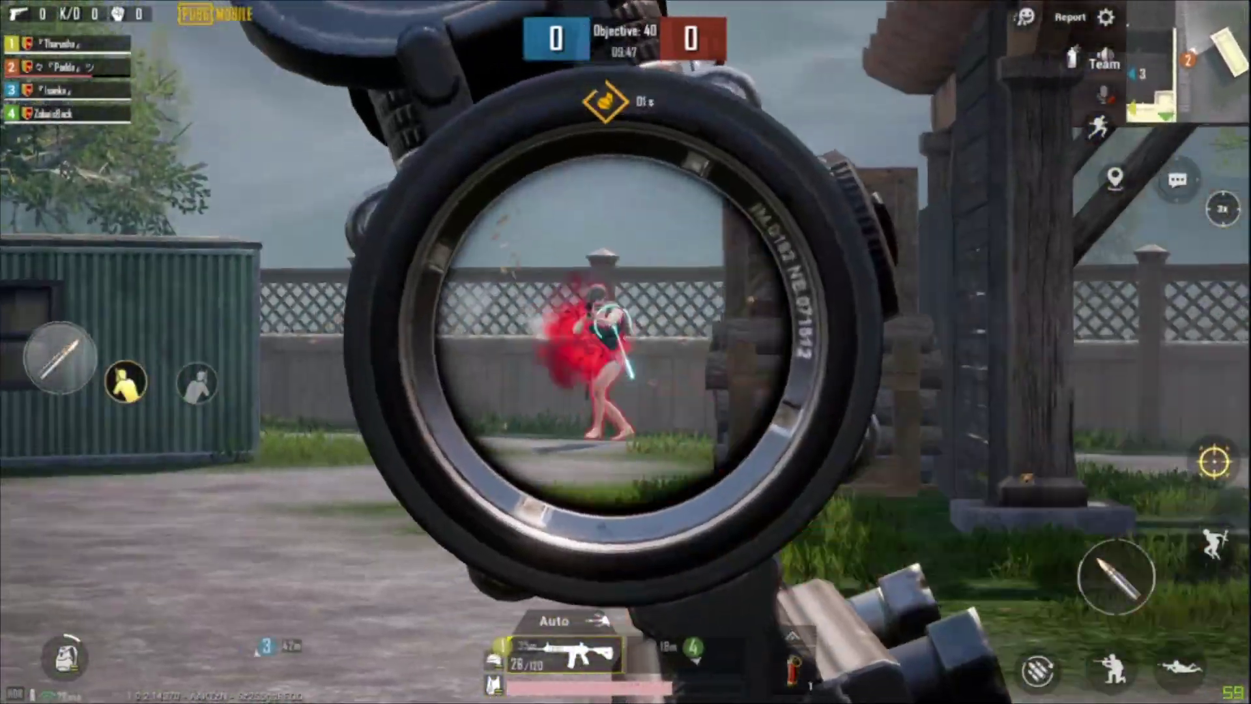